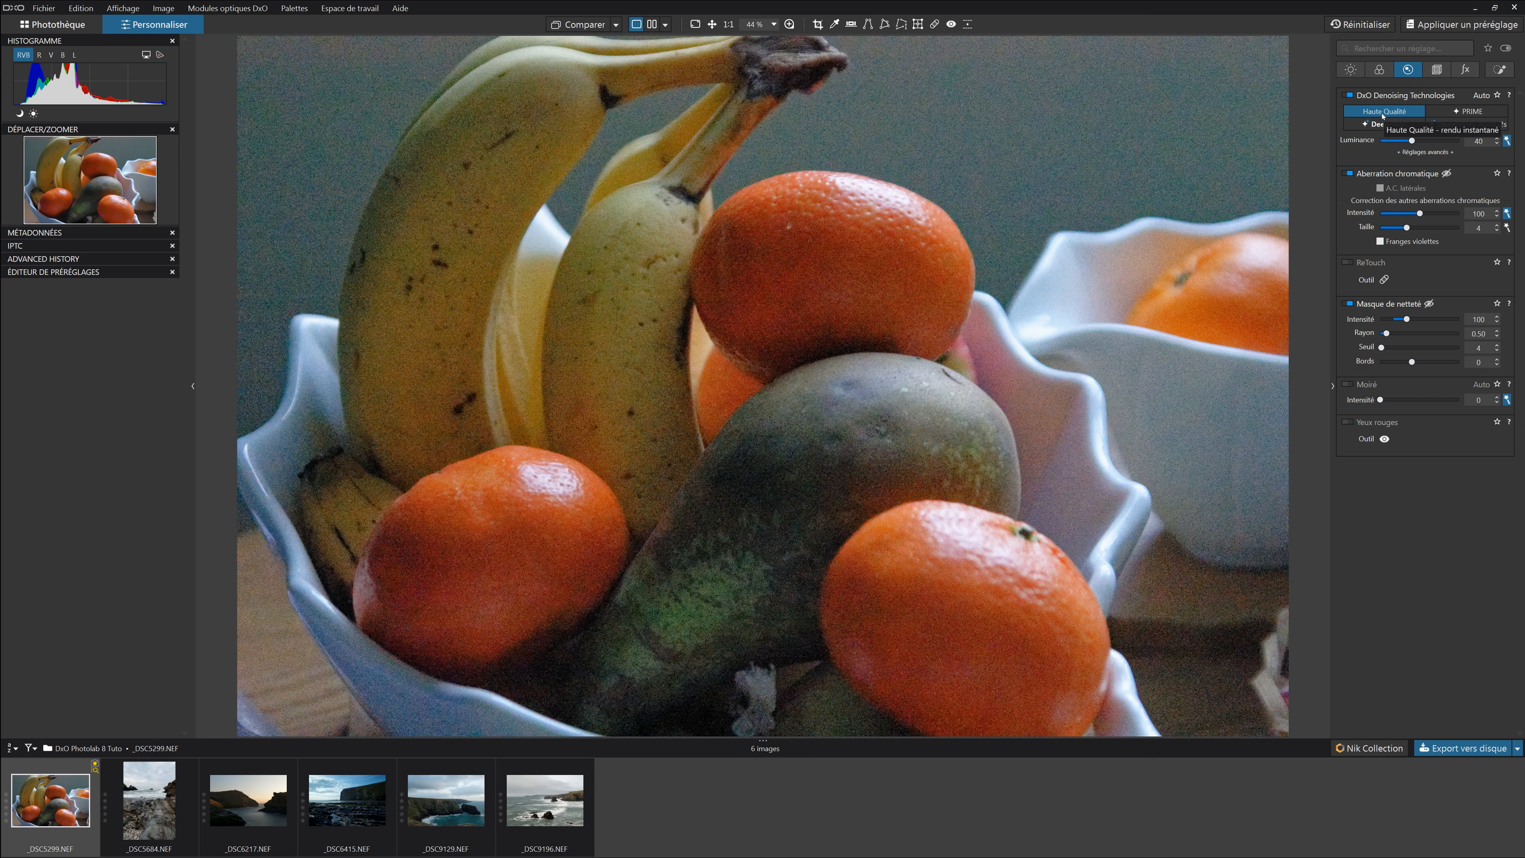
Inspect the banana skin in the fruit photo at 100% and compare it with the Haute Qualité denoising off and on
{"action": "left_click", "coordinate": [477, 212]}
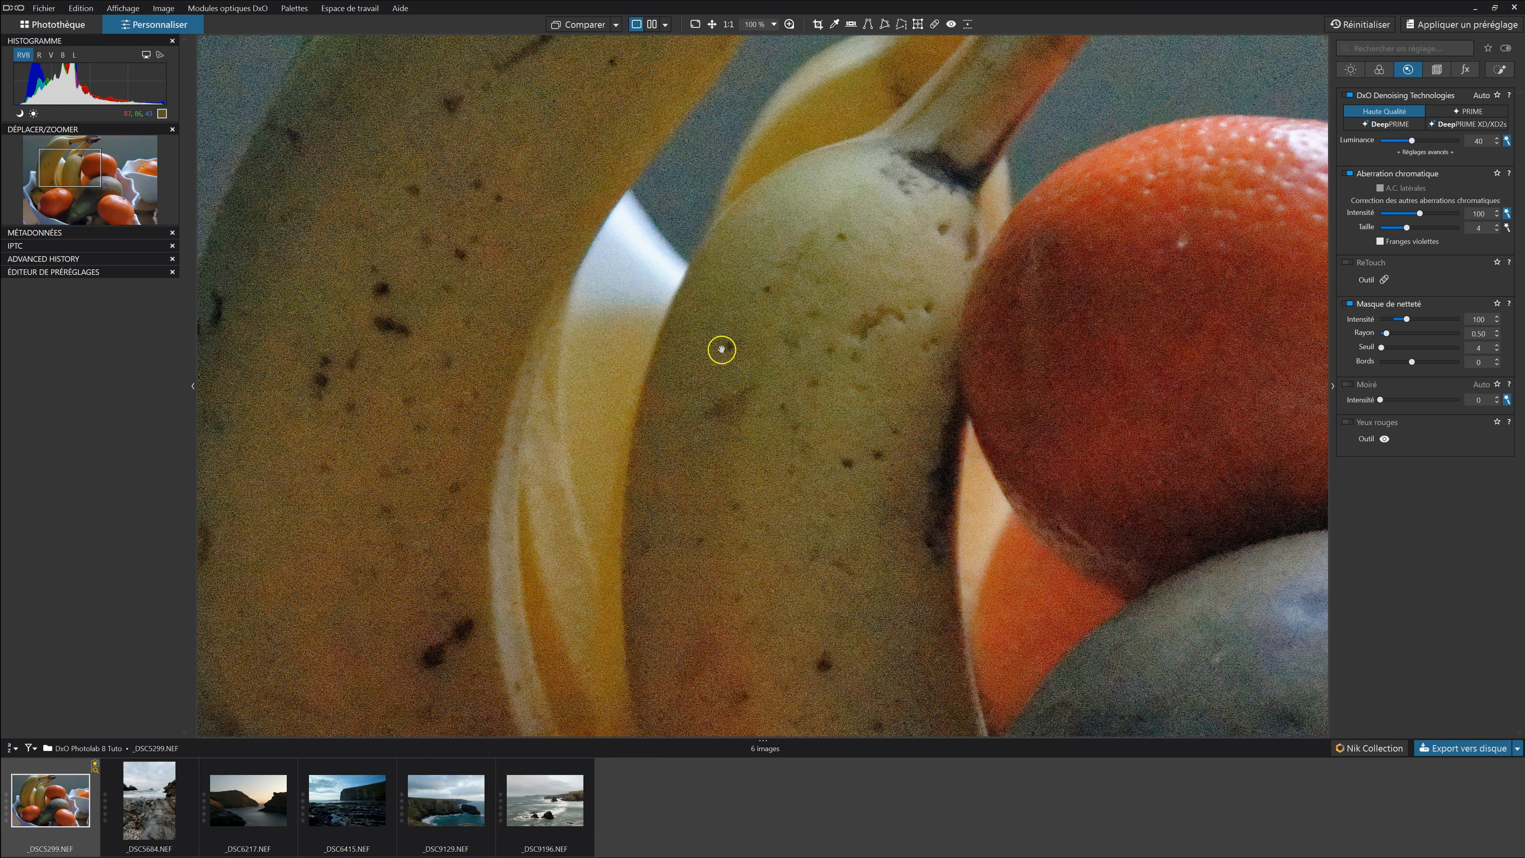
{"action": "left_click_drag", "start_coordinate": [593, 368], "coordinate": [742, 324]}
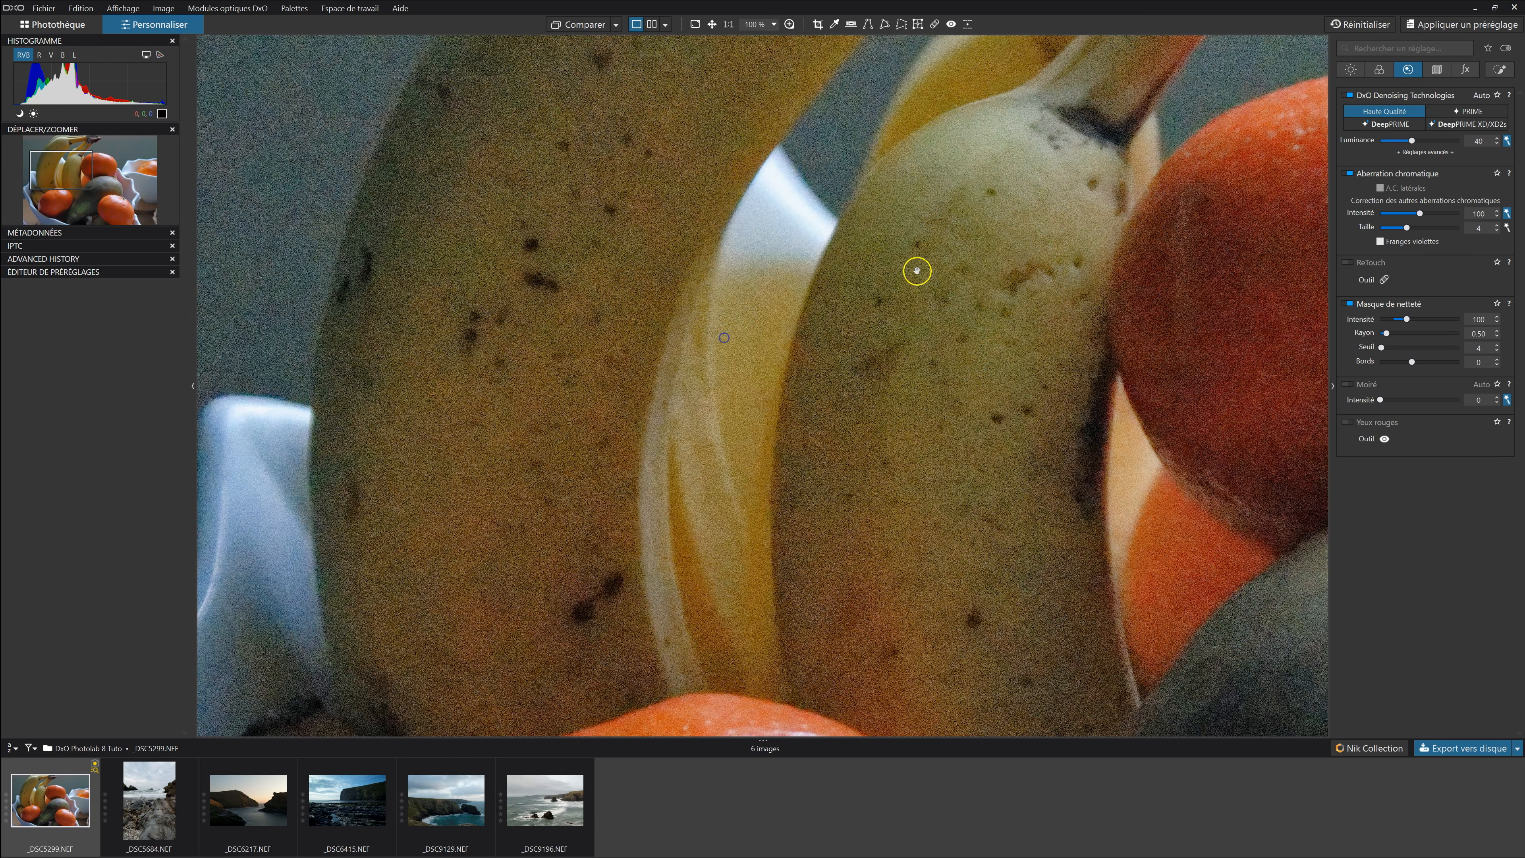
{"action": "left_click", "coordinate": [1350, 96]}
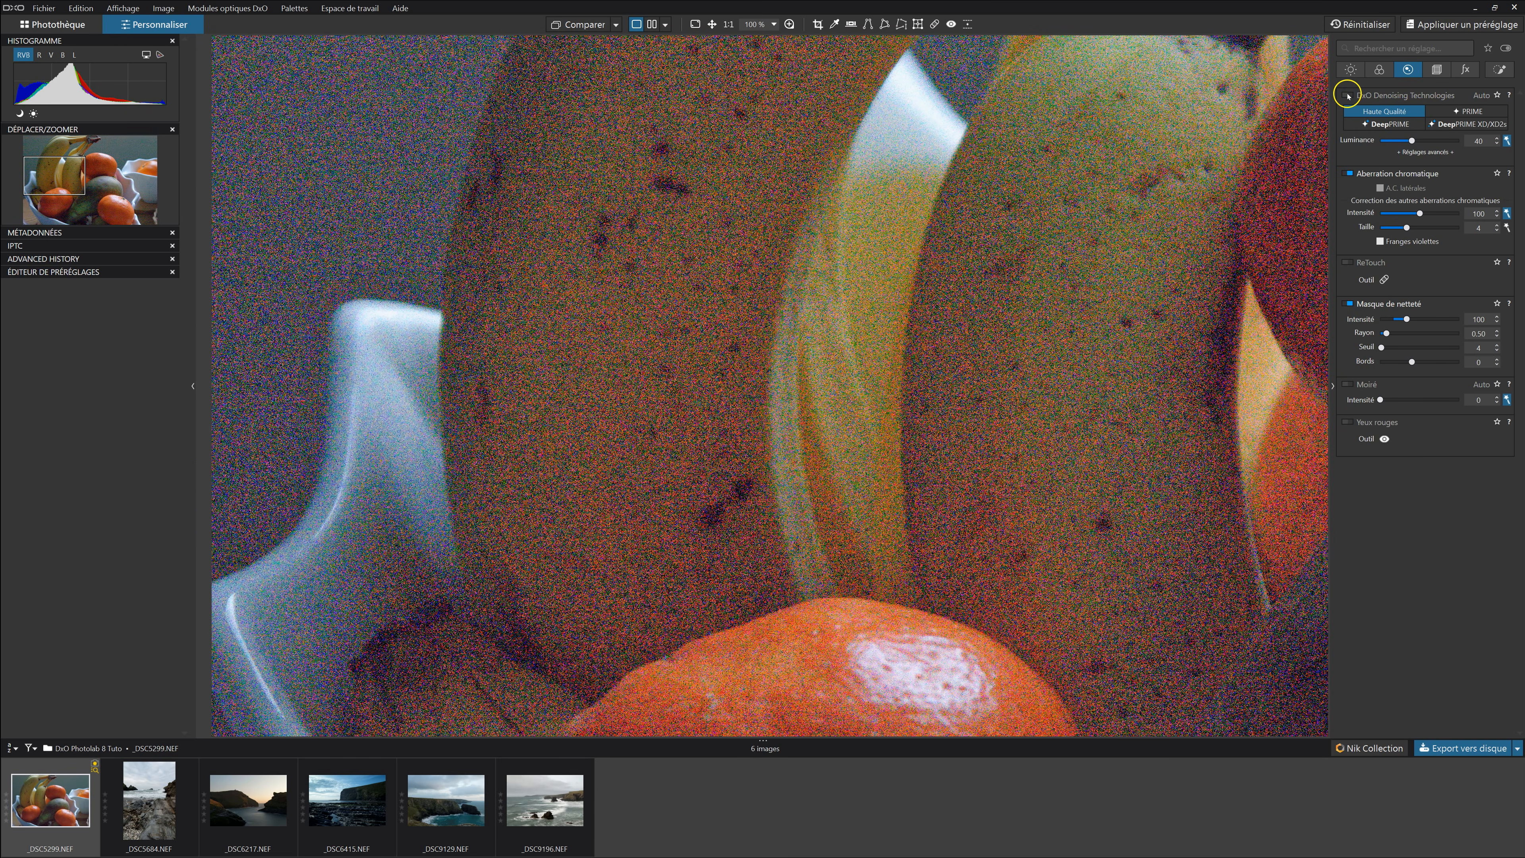
{"action": "left_click", "coordinate": [1348, 95]}
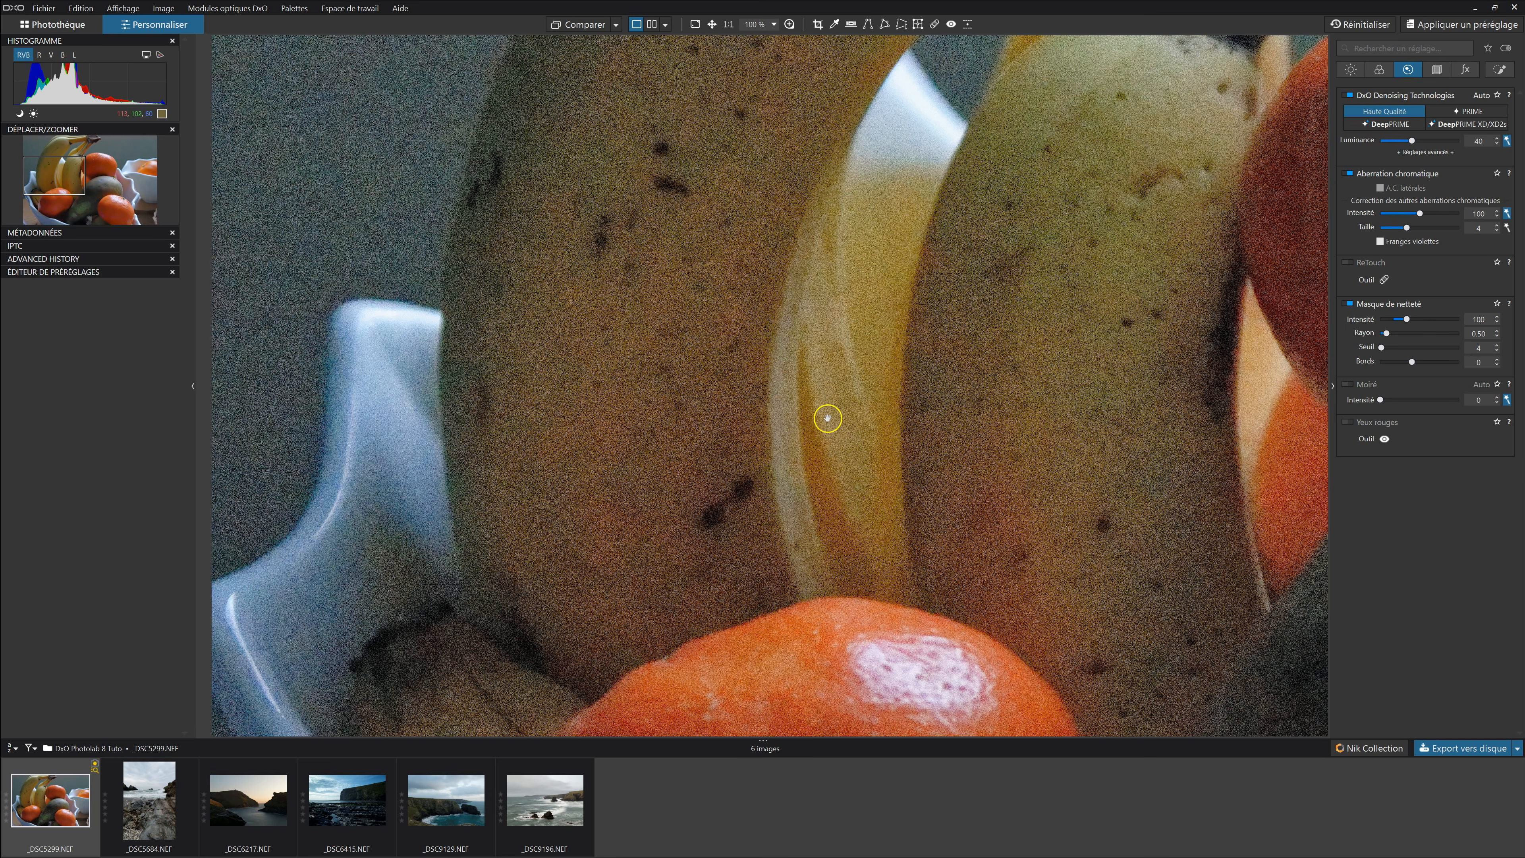
{"action": "scroll", "coordinate": [711, 325], "scroll_direction": "down", "scroll_amount": 3}
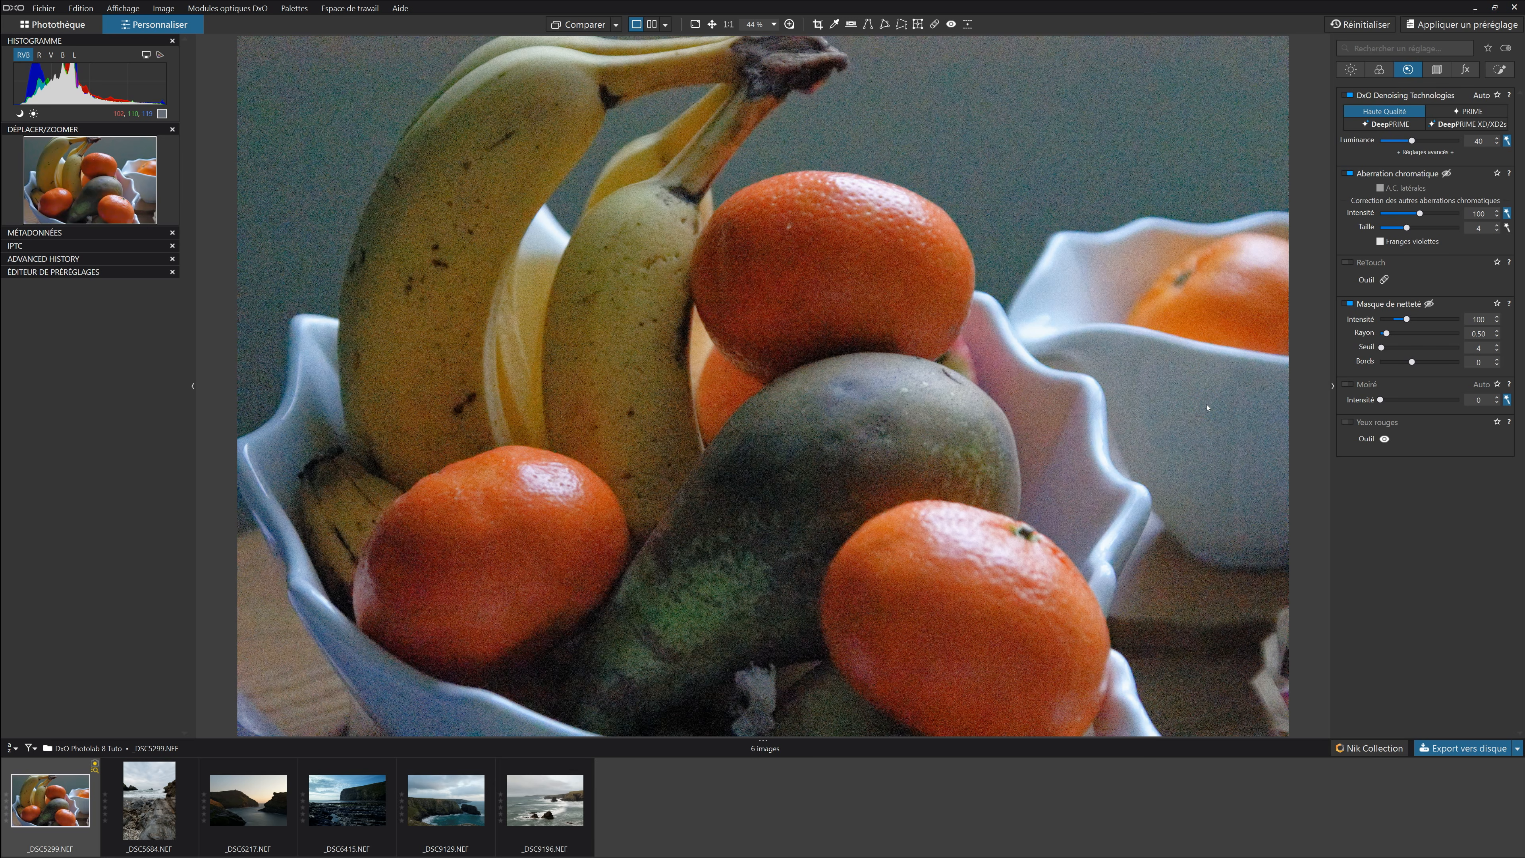
Switch the fruit photo's denoising method to DeepPRIME XD/XD2s
{"action": "left_click", "coordinate": [1197, 406]}
{"action": "left_click", "coordinate": [789, 25]}
{"action": "left_click", "coordinate": [926, 158]}
{"action": "left_click", "coordinate": [1452, 125]}
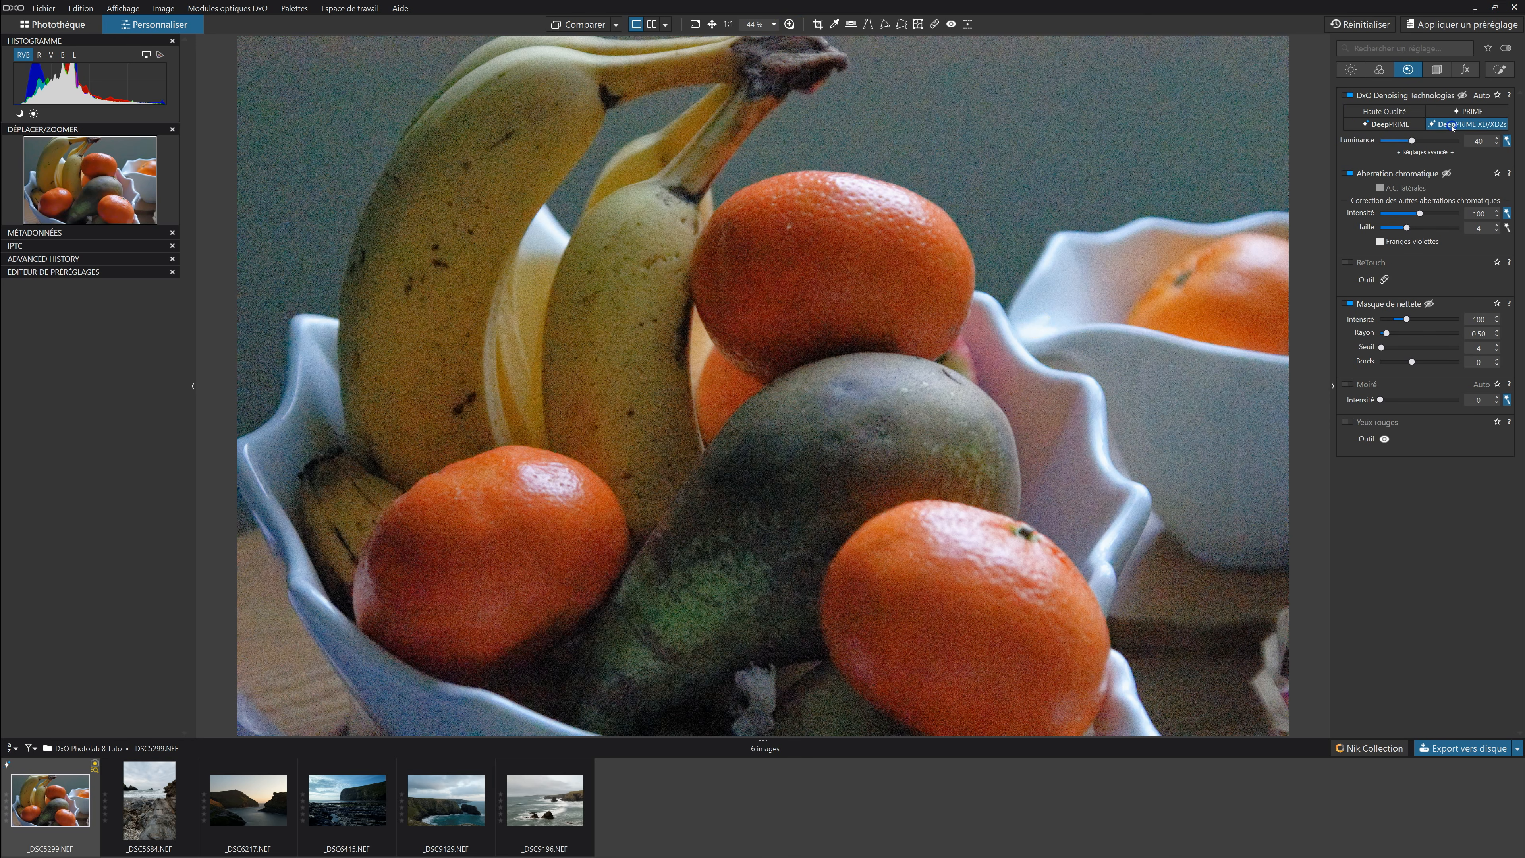
Place the loupe over the spotted banana at 100% and compare the DeepPRIME XD/XD2s denoising off and on
{"action": "left_click", "coordinate": [1057, 238]}
{"action": "key", "text": "l"}
{"action": "left_click", "coordinate": [498, 299]}
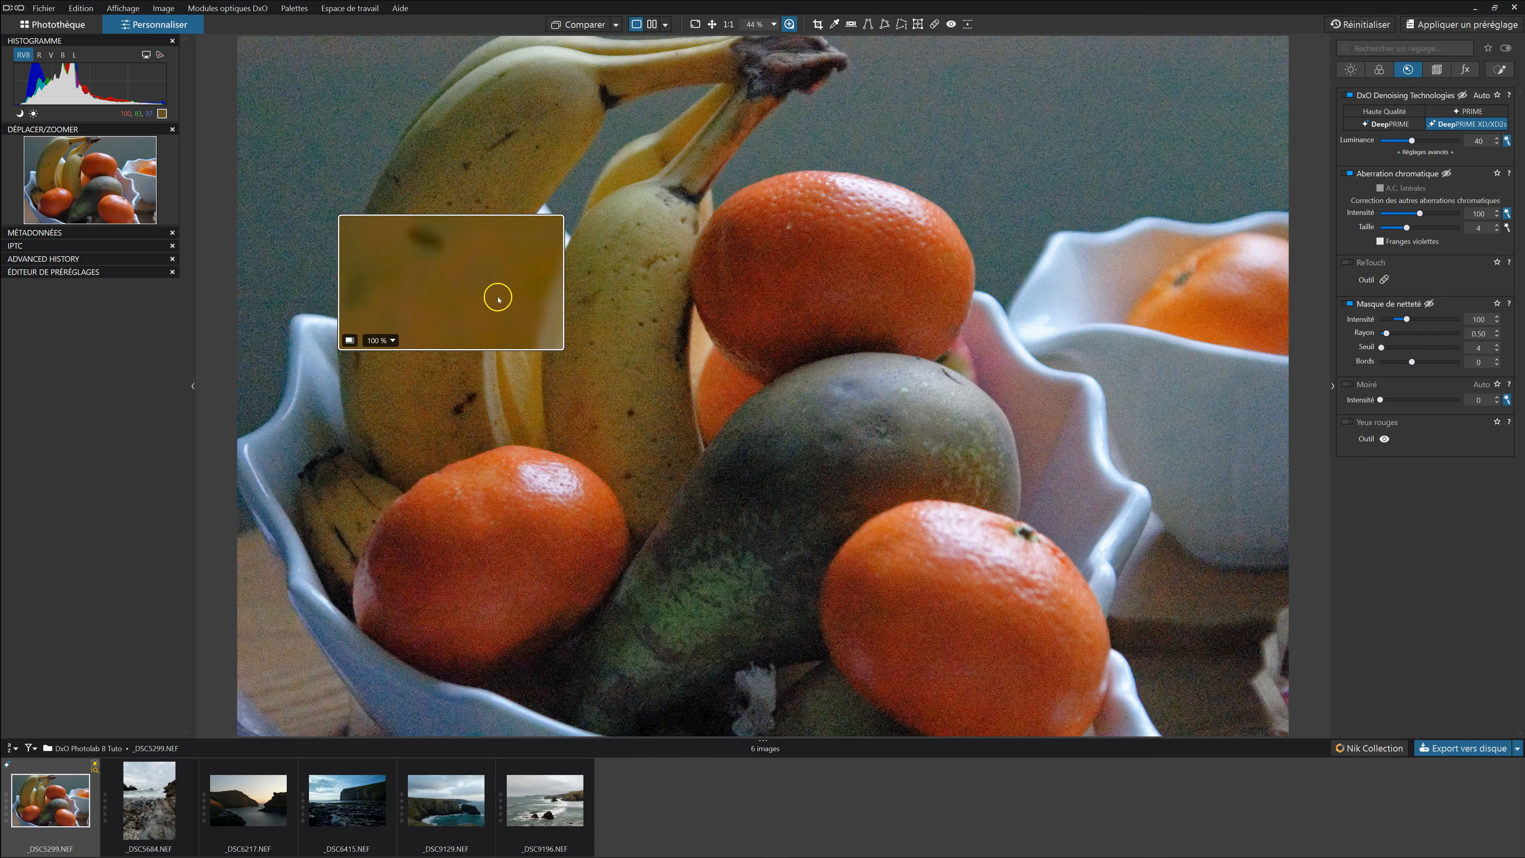
{"action": "left_click_drag", "start_coordinate": [499, 291], "coordinate": [460, 281]}
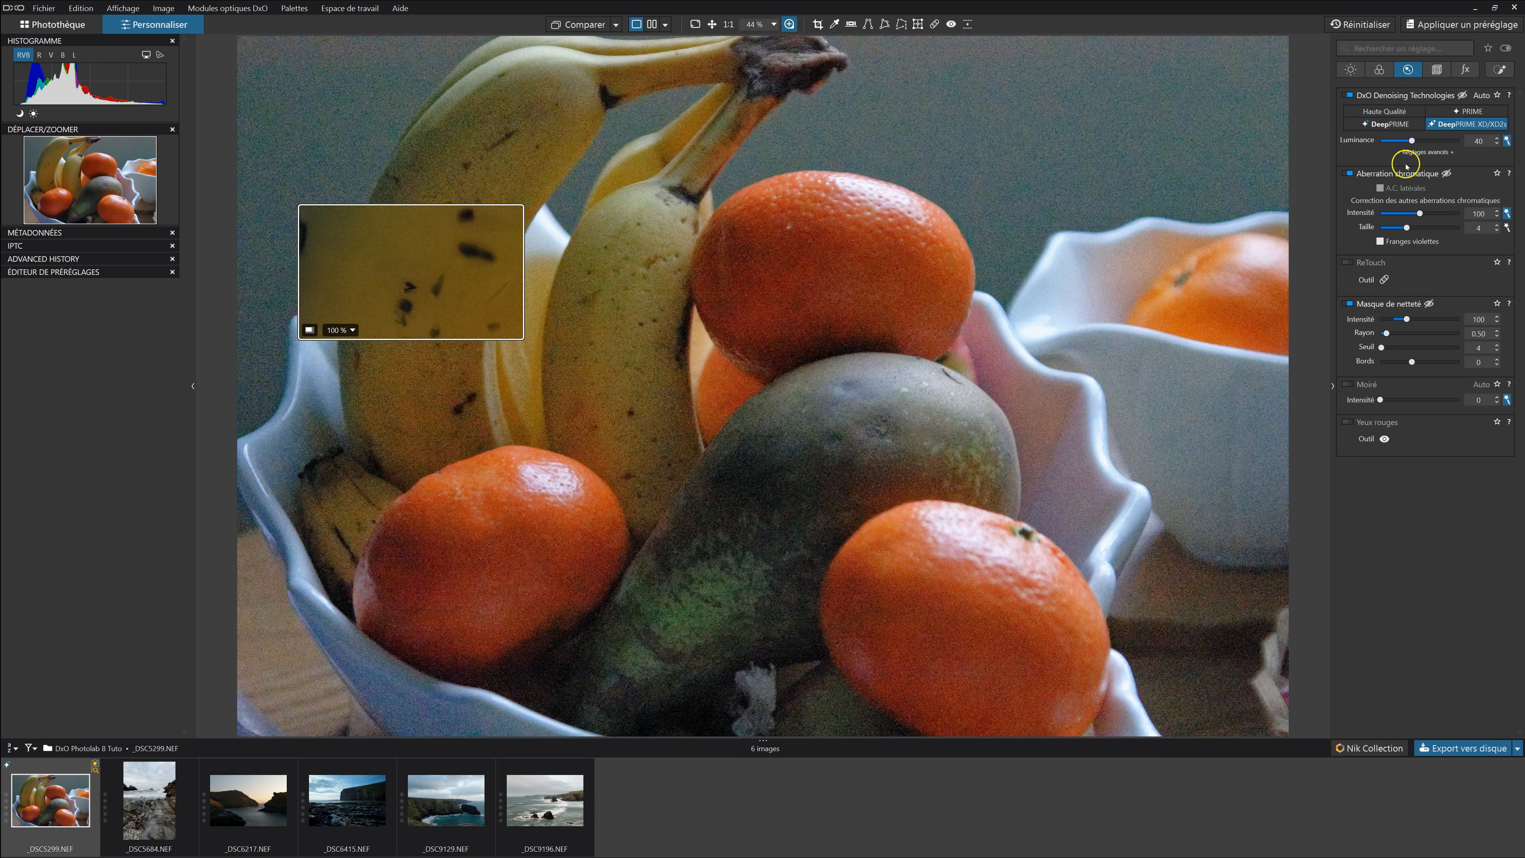
{"action": "left_click", "coordinate": [1349, 95]}
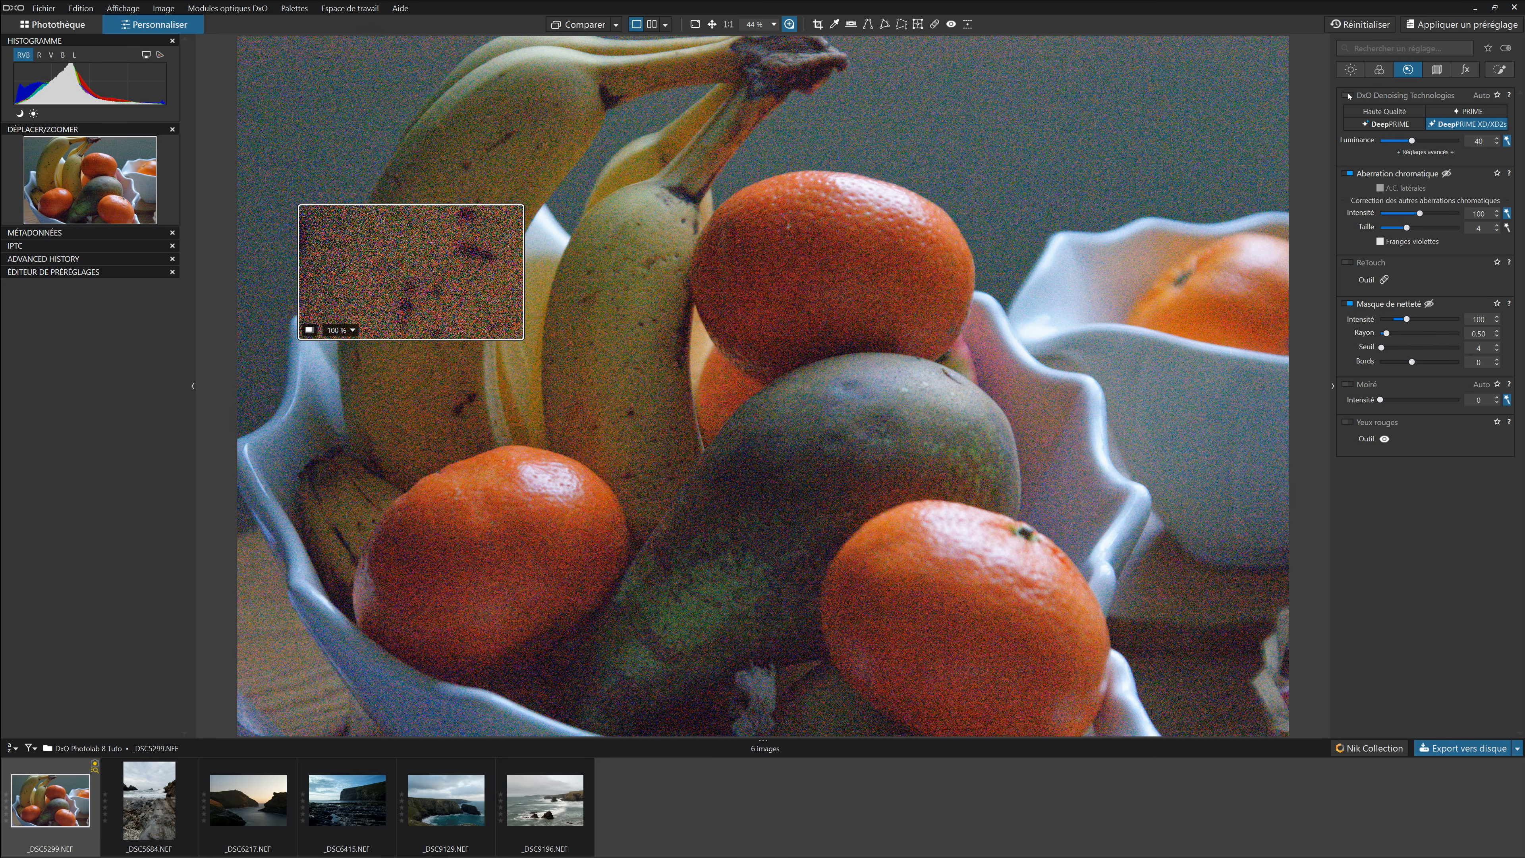
{"action": "left_click", "coordinate": [1348, 95]}
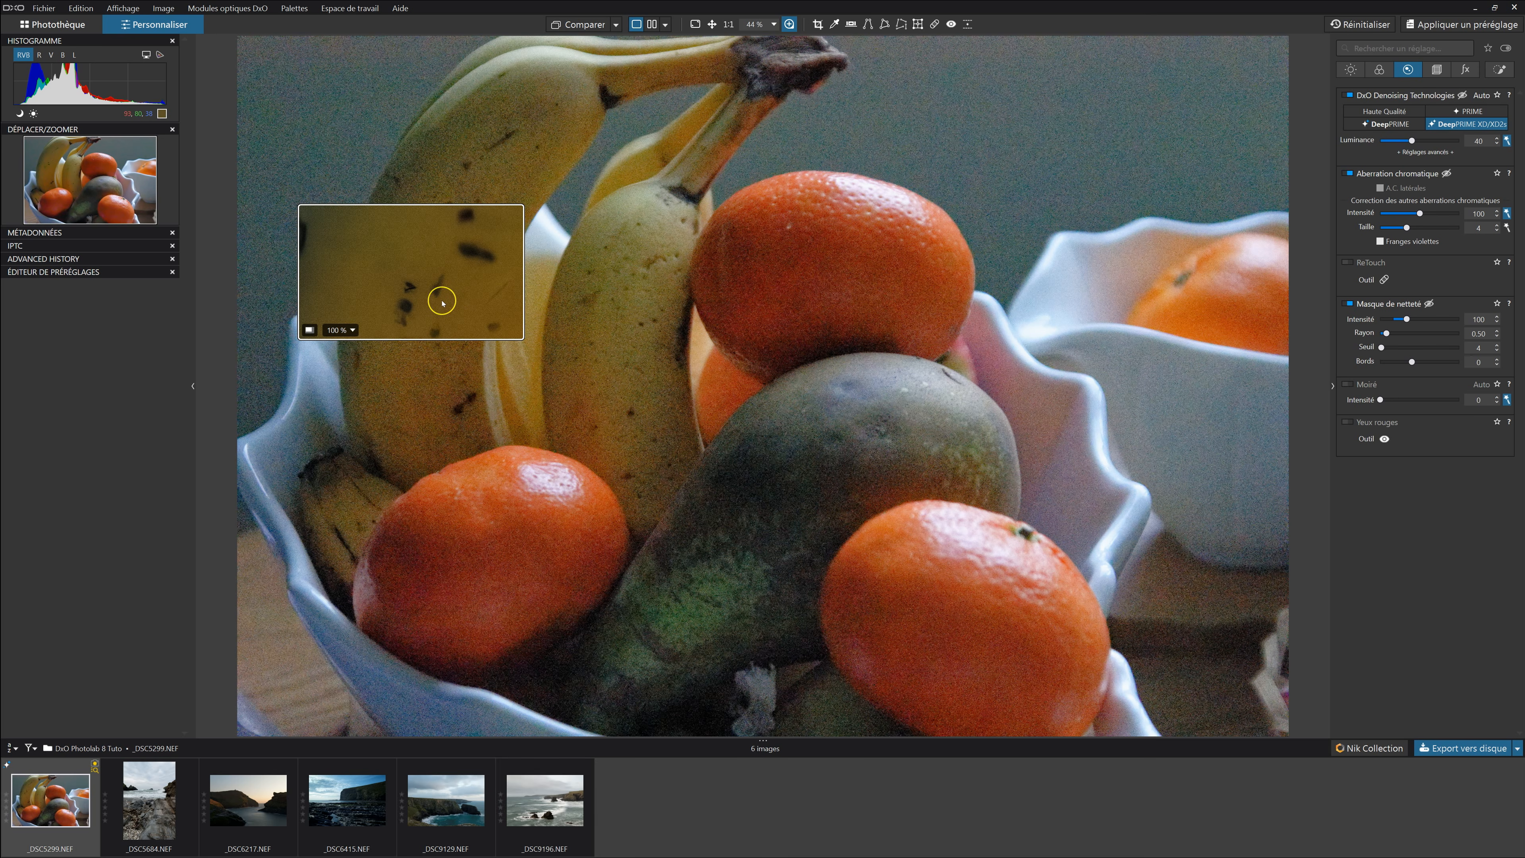
Enlarge the loupe over the banana and compare the denoising off and on across the wider area
{"action": "left_click", "coordinate": [427, 288]}
{"action": "left_click", "coordinate": [310, 330]}
{"action": "left_click", "coordinate": [310, 331]}
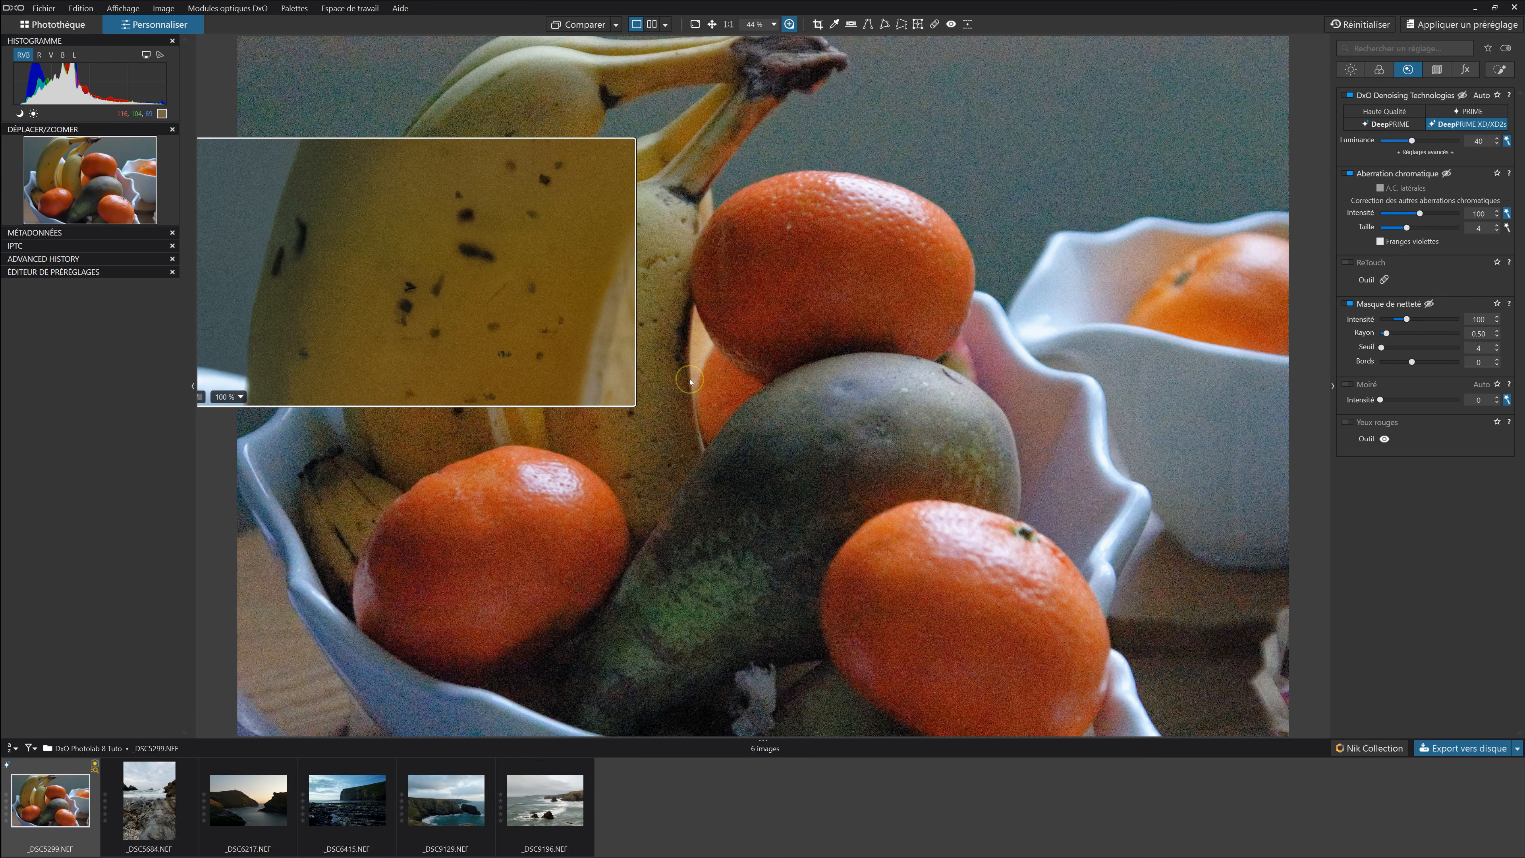
{"action": "left_click", "coordinate": [1350, 95]}
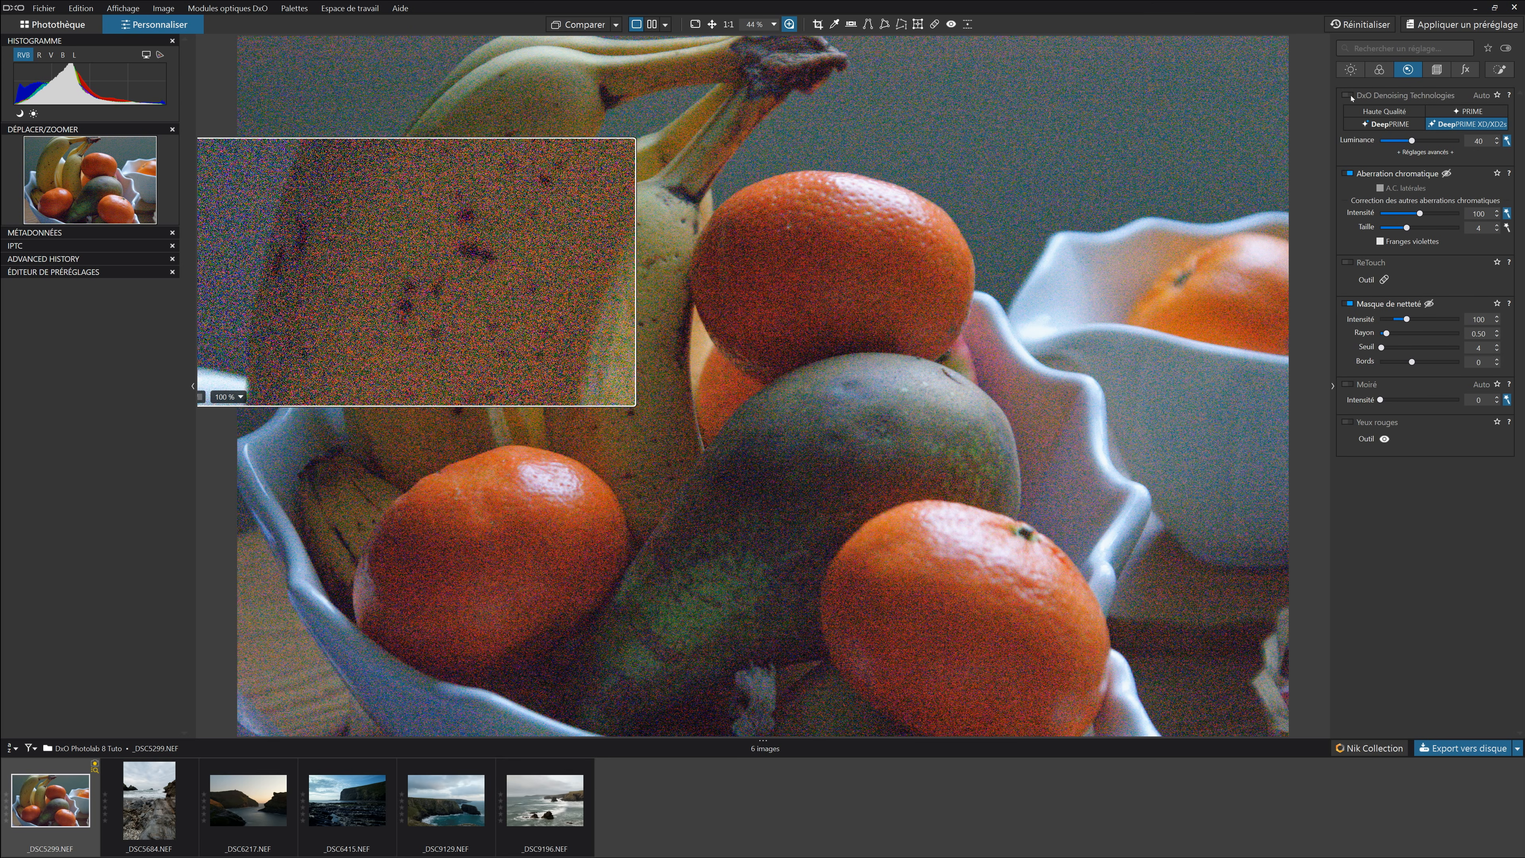
{"action": "left_click", "coordinate": [1350, 95]}
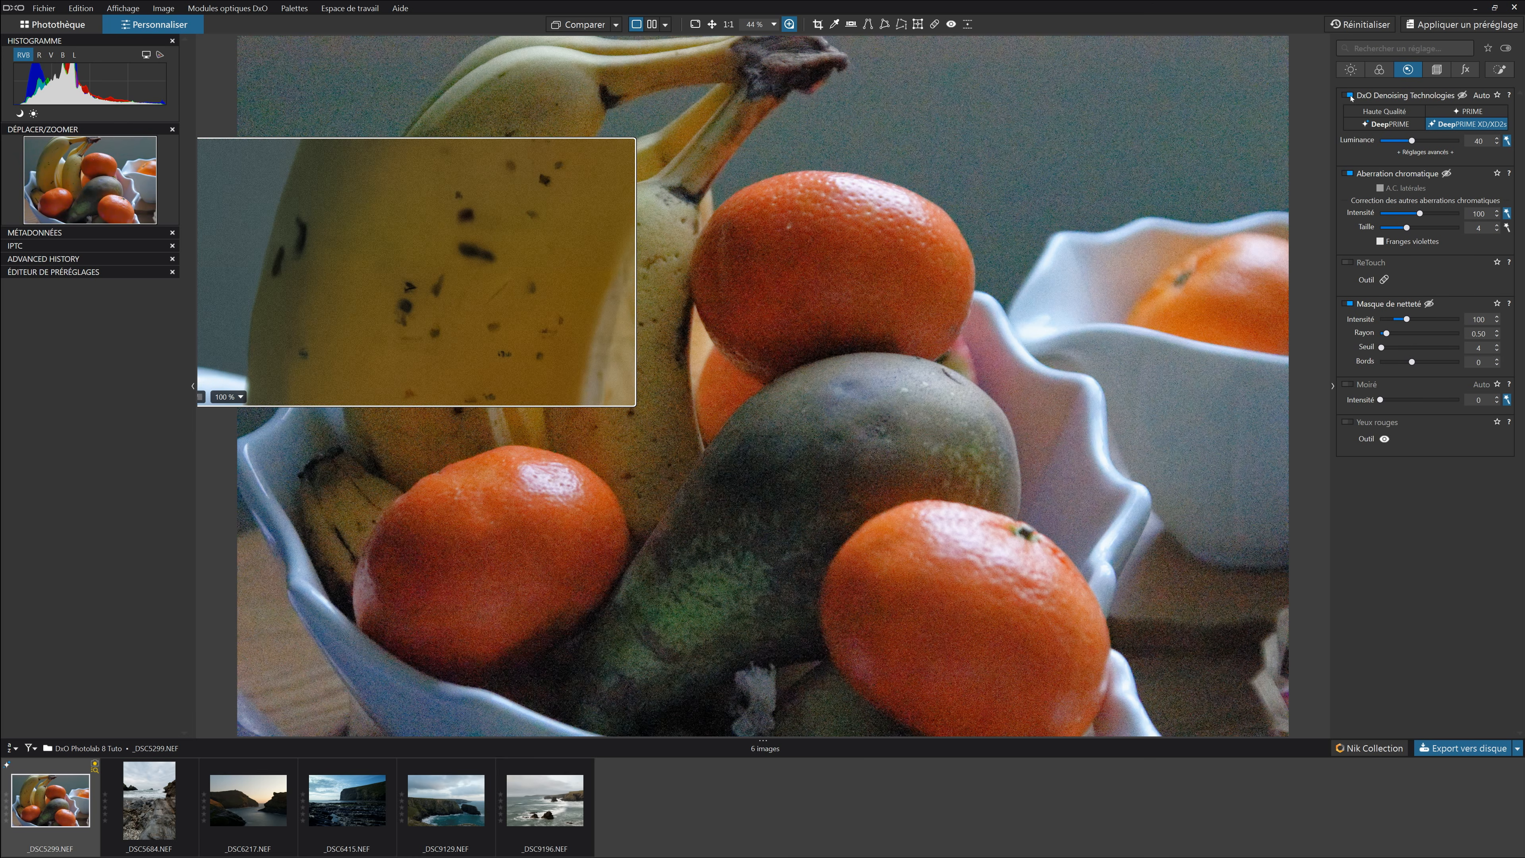
Move the loupe over the gap between the bananas, magnify it to 200% and 1600%, and return it to 100%
{"action": "left_click_drag", "start_coordinate": [501, 321], "coordinate": [617, 311]}
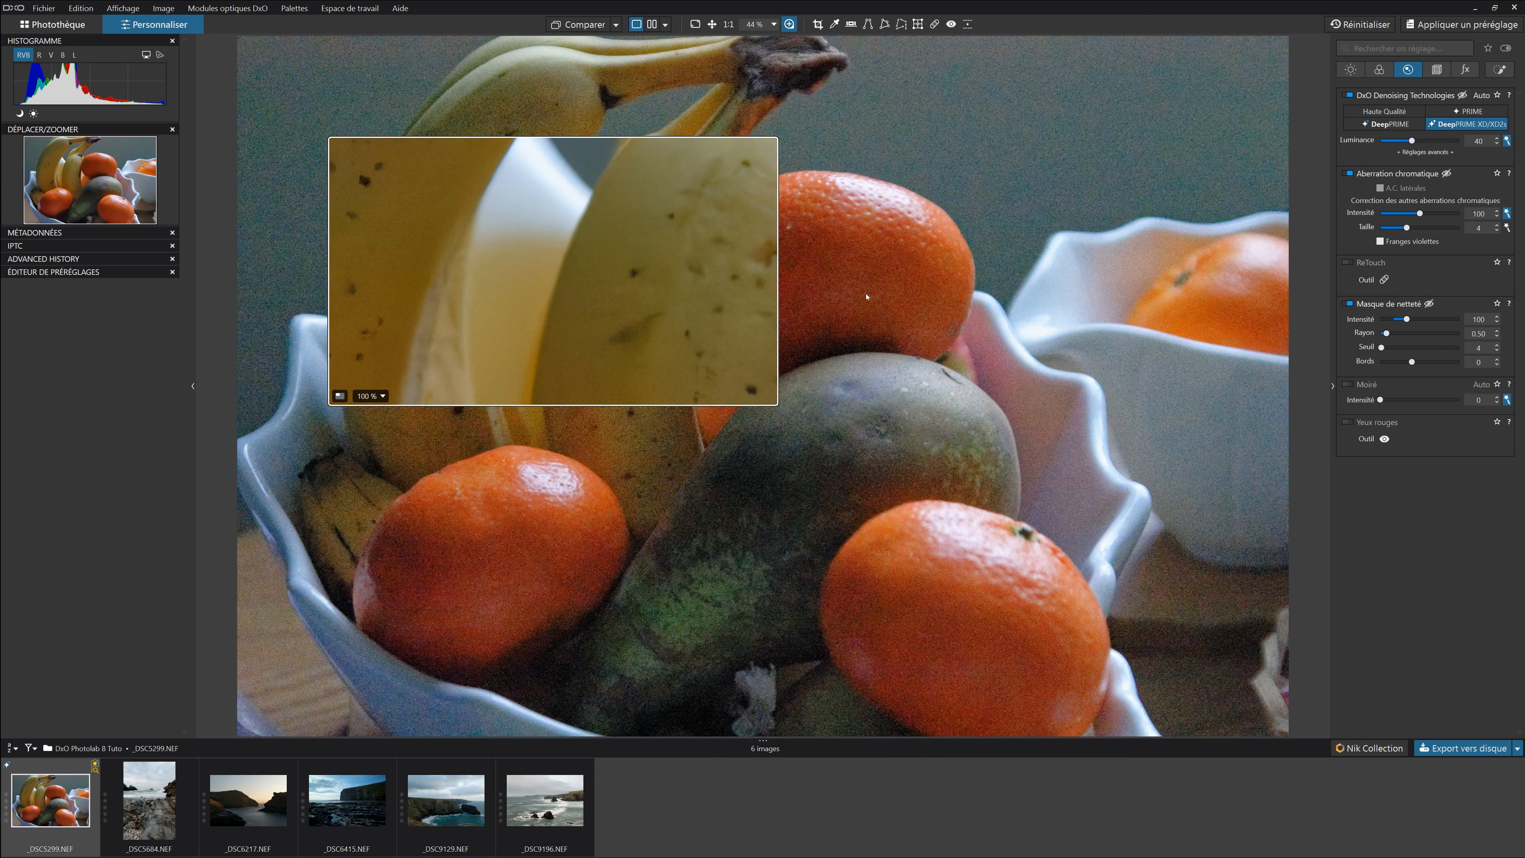
{"action": "left_click", "coordinate": [381, 395]}
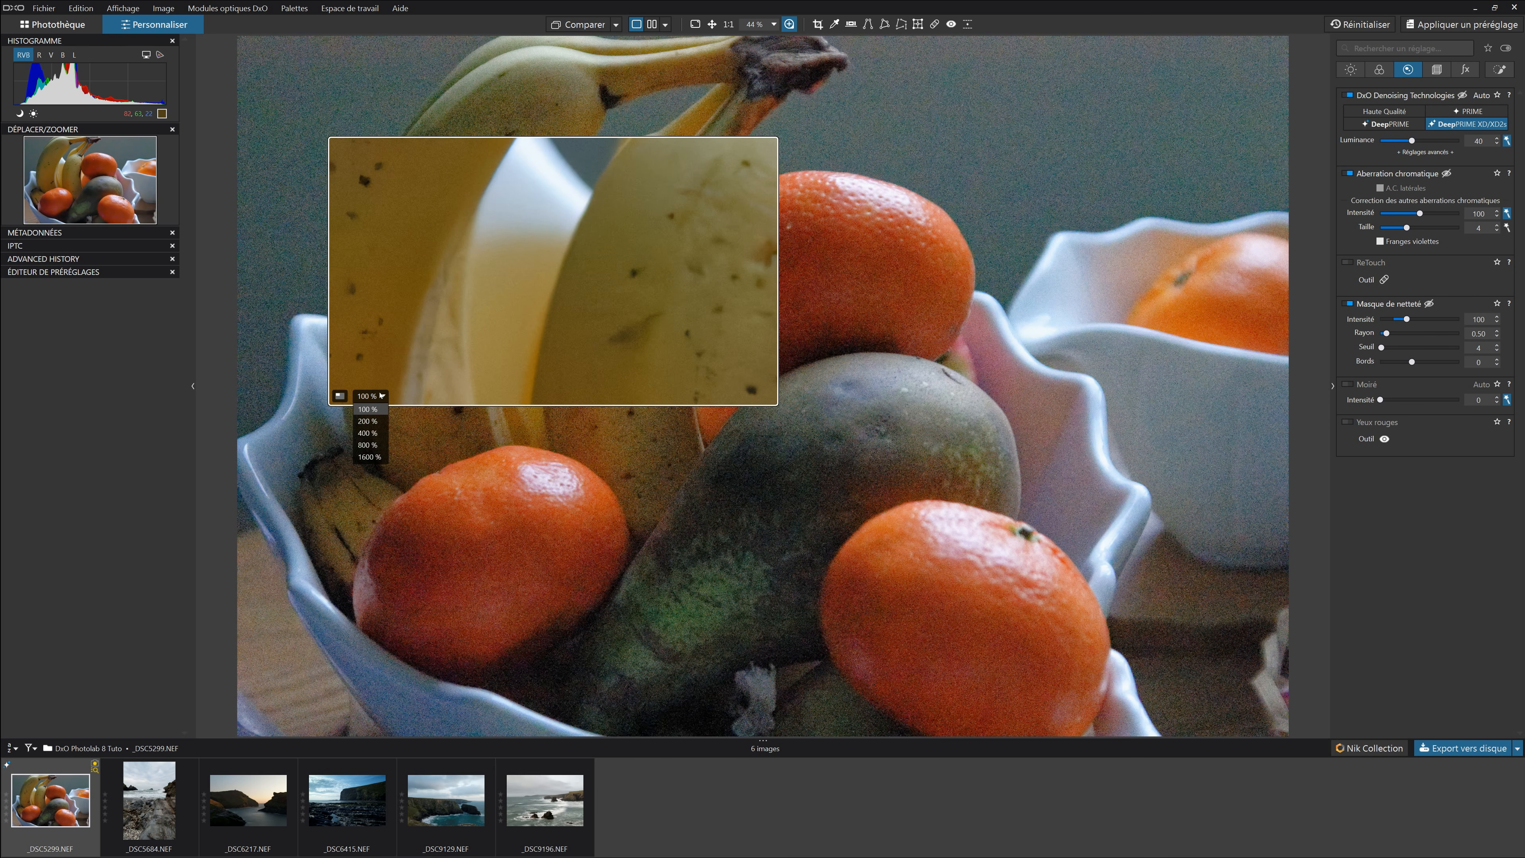
{"action": "left_click", "coordinate": [363, 423]}
{"action": "left_click", "coordinate": [379, 395]}
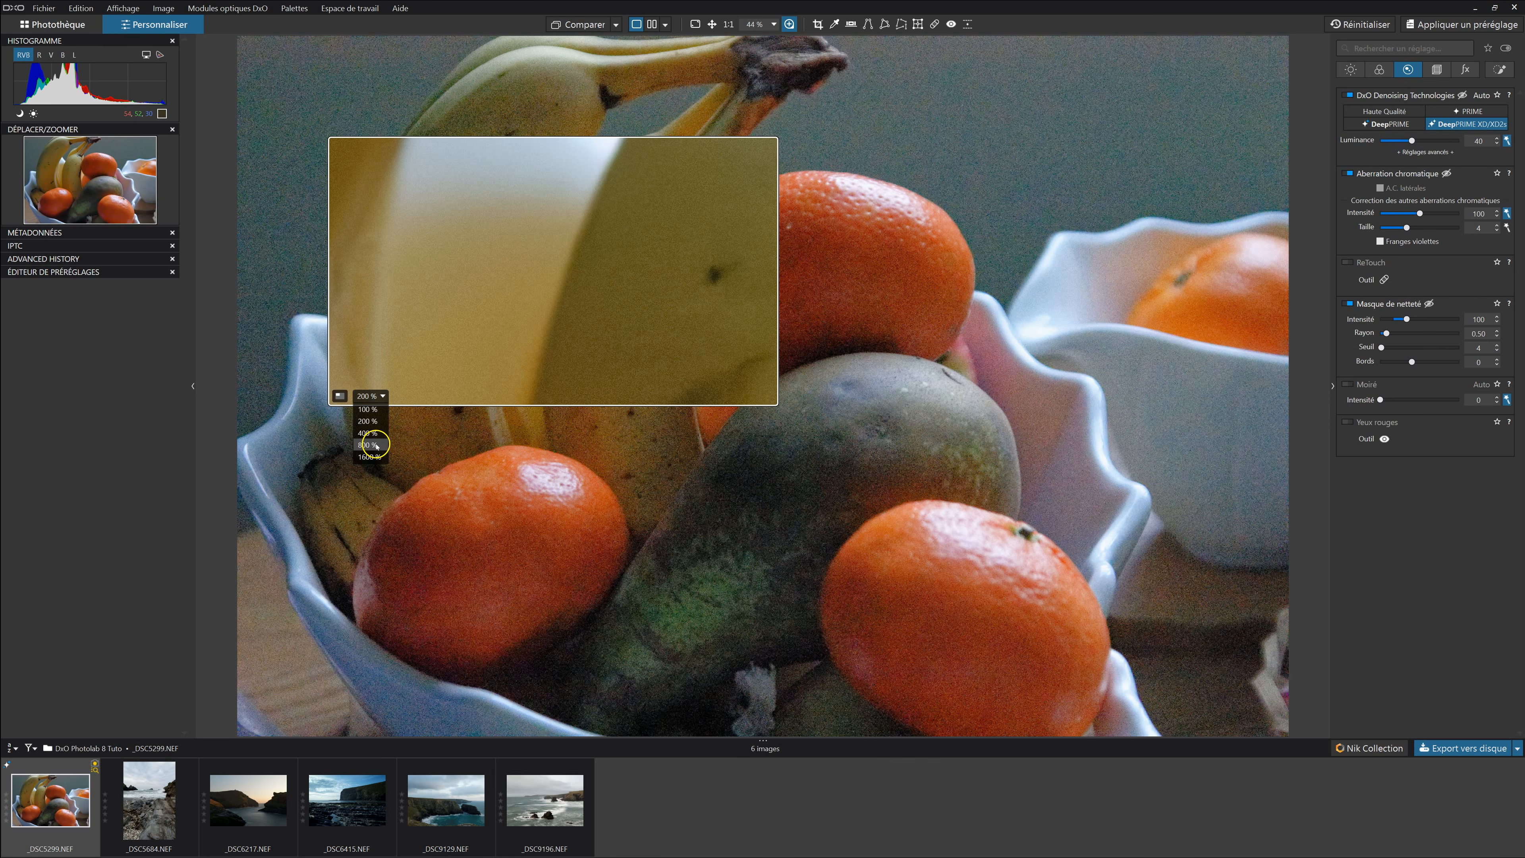
{"action": "left_click", "coordinate": [373, 457]}
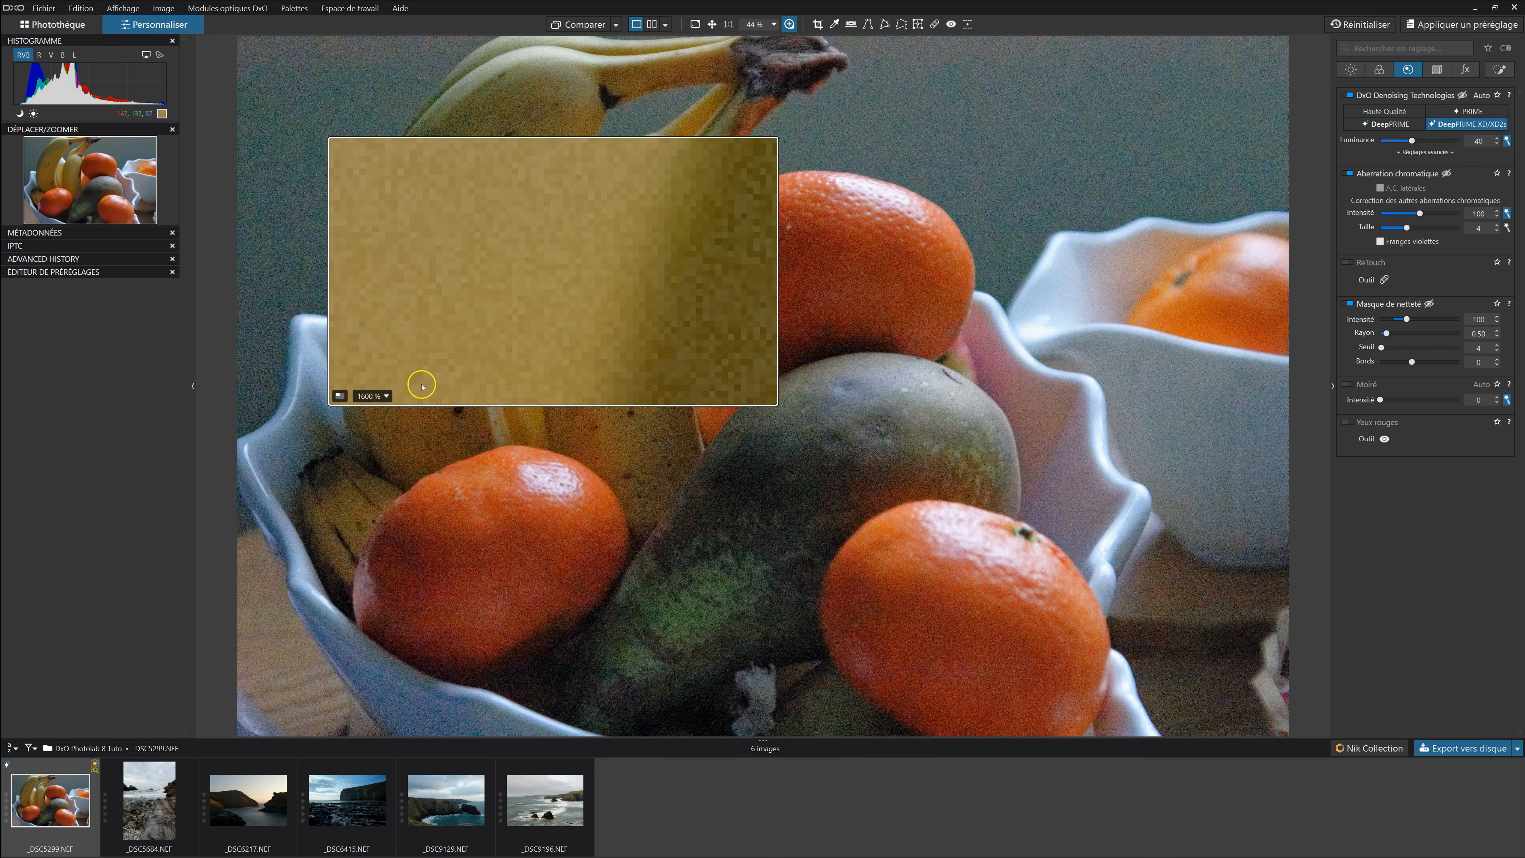
{"action": "left_click", "coordinate": [387, 396]}
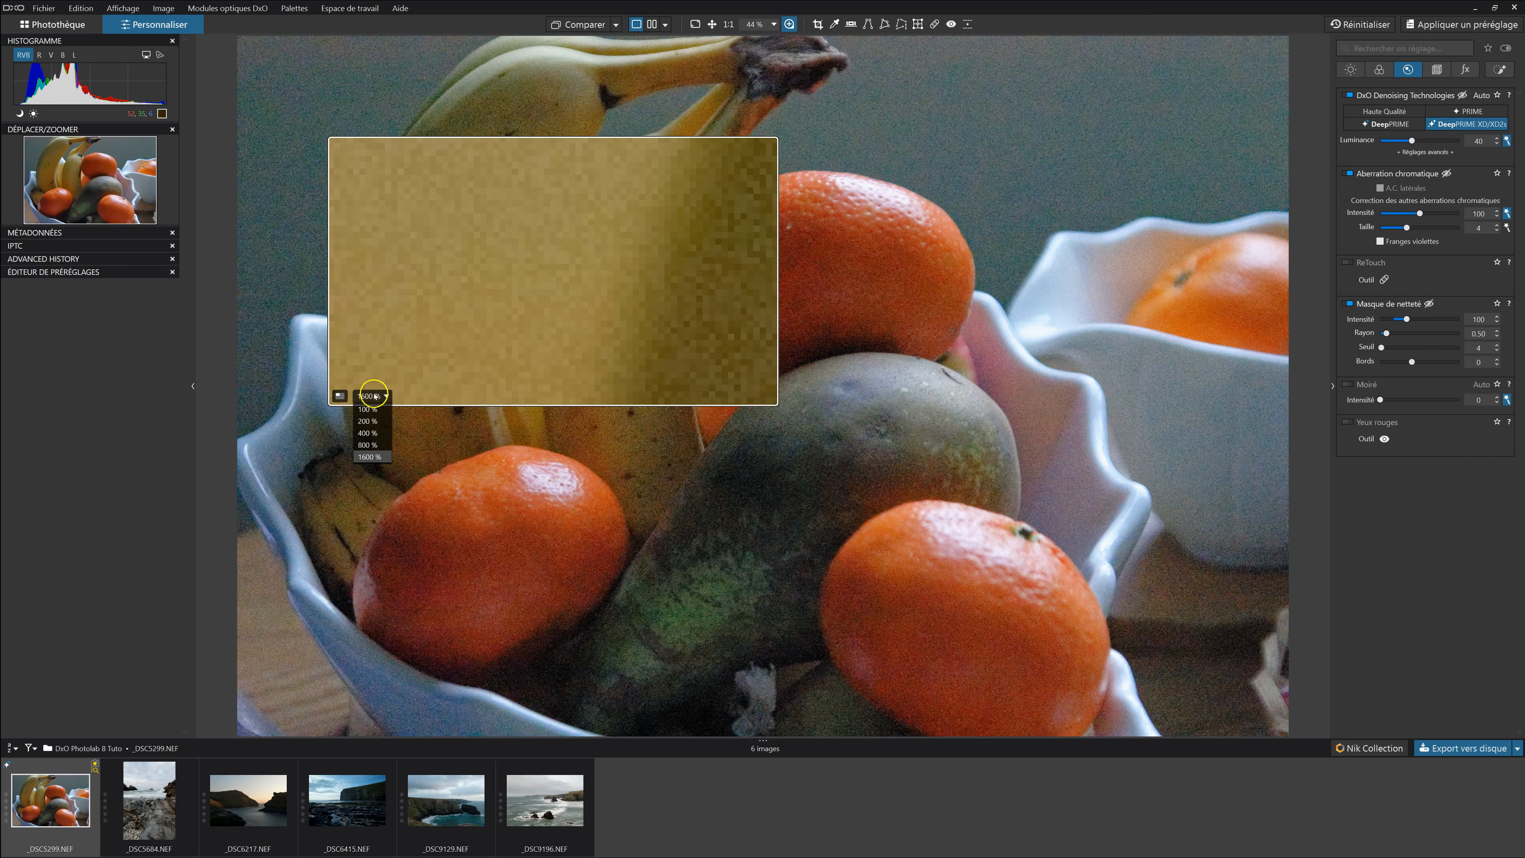
{"action": "left_click", "coordinate": [368, 413]}
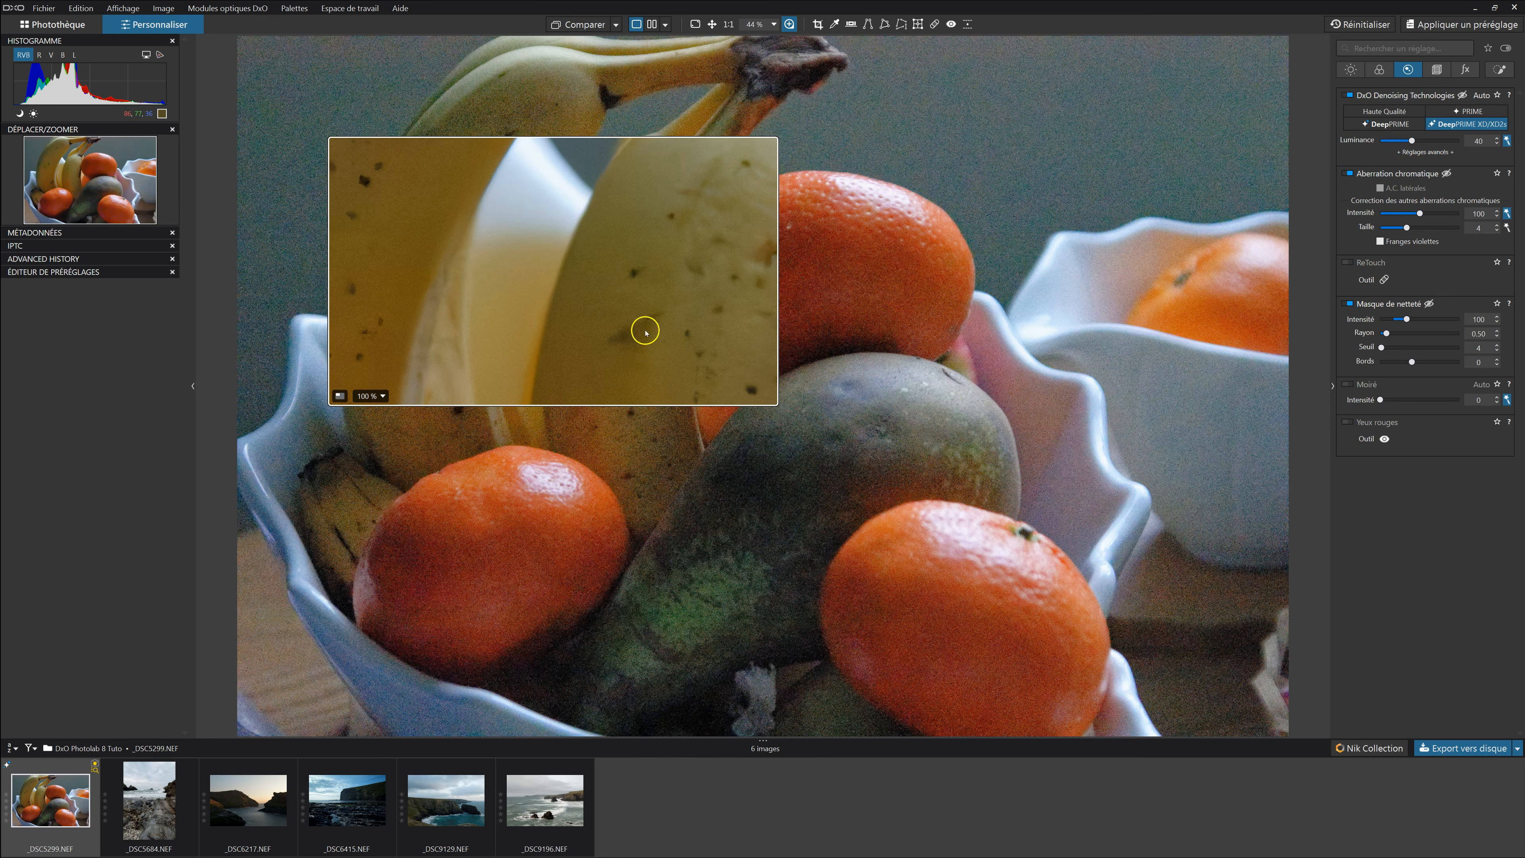
Shift the loupe back toward the spotted banana and reduce it to its small size
{"action": "left_click_drag", "start_coordinate": [675, 299], "coordinate": [611, 317]}
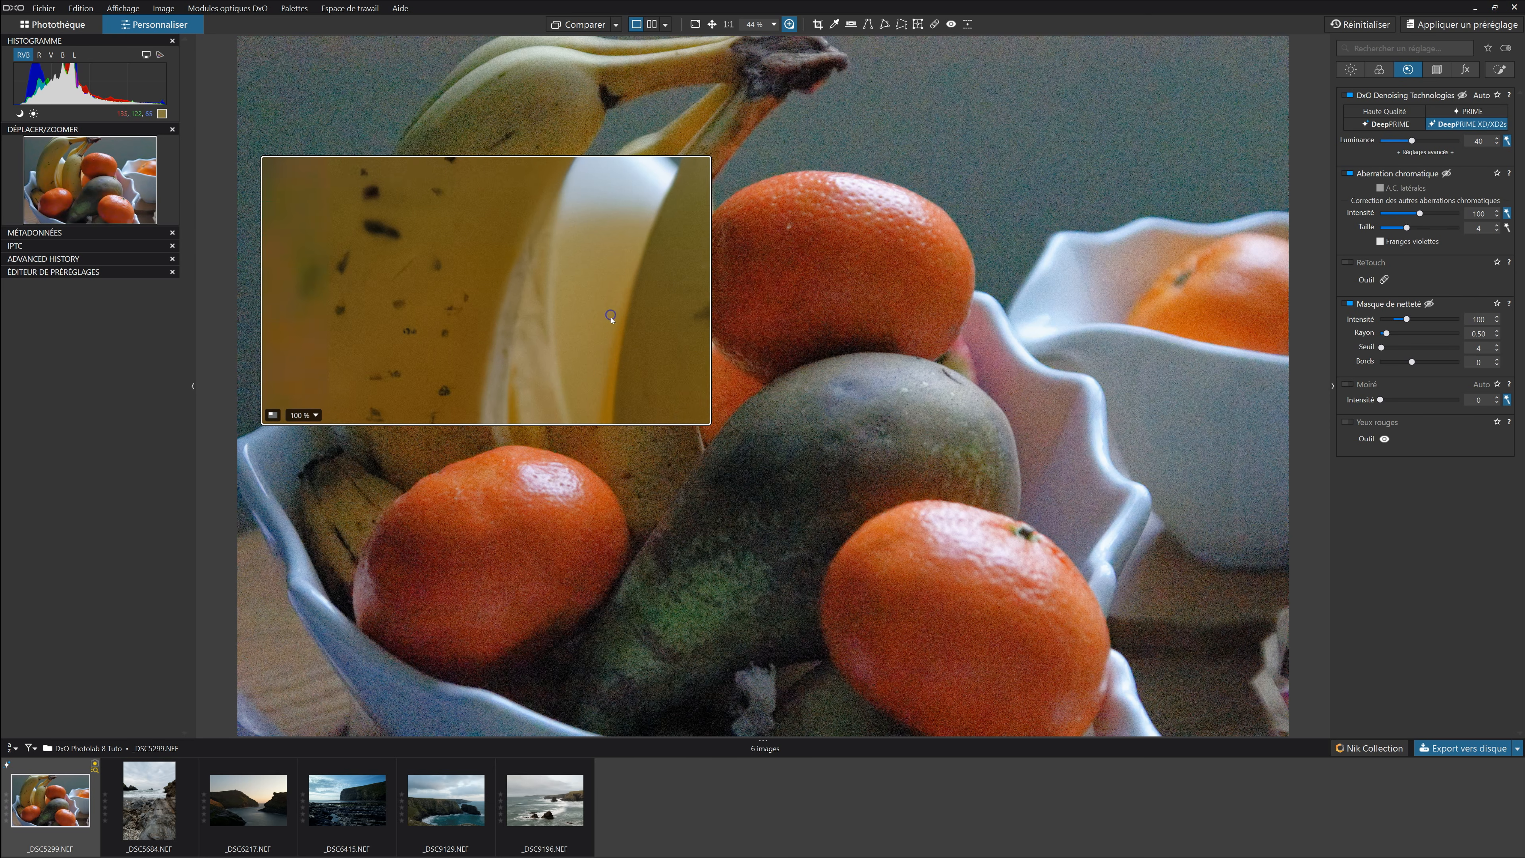
{"action": "left_click", "coordinate": [270, 412]}
{"action": "left_click_drag", "start_coordinate": [531, 287], "coordinate": [503, 287]}
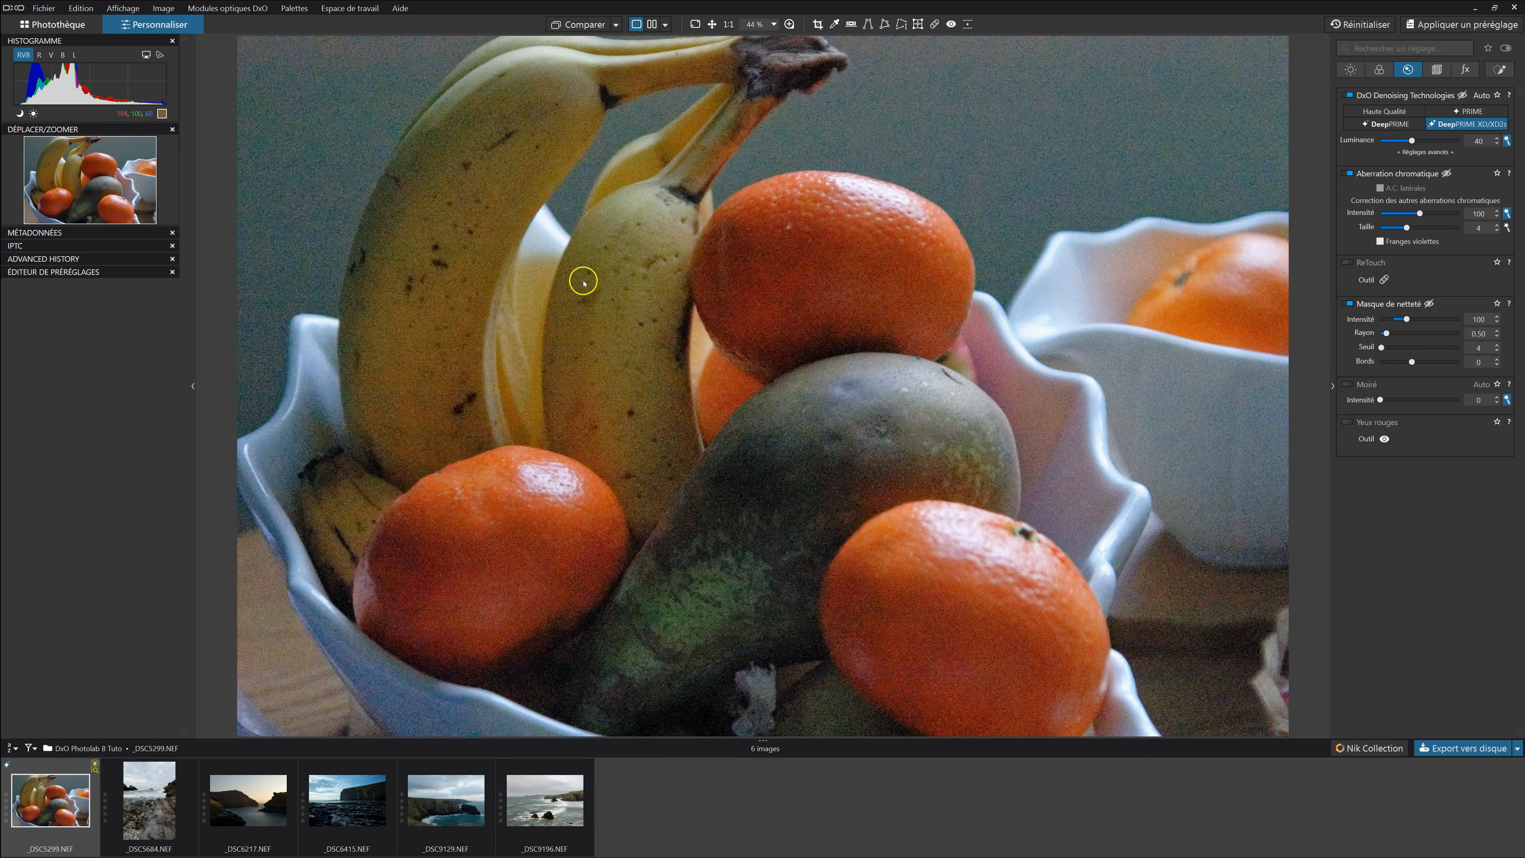
Open _DSC5684.NEF, examine the beach rocks through the loupe at 100%, and close the loupe
{"action": "left_click", "coordinate": [154, 788]}
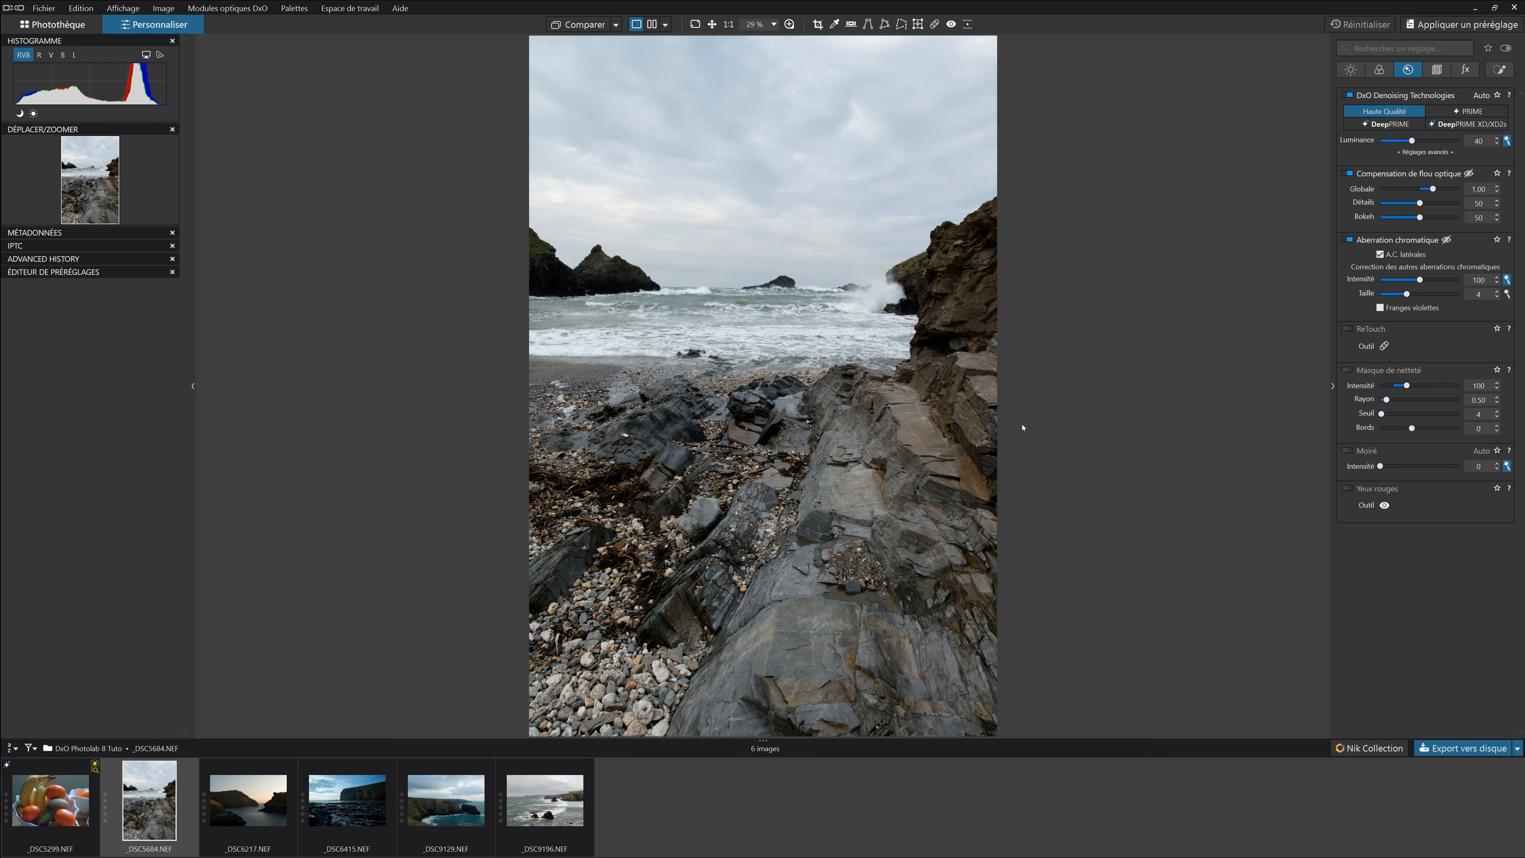
{"action": "key", "text": "l"}
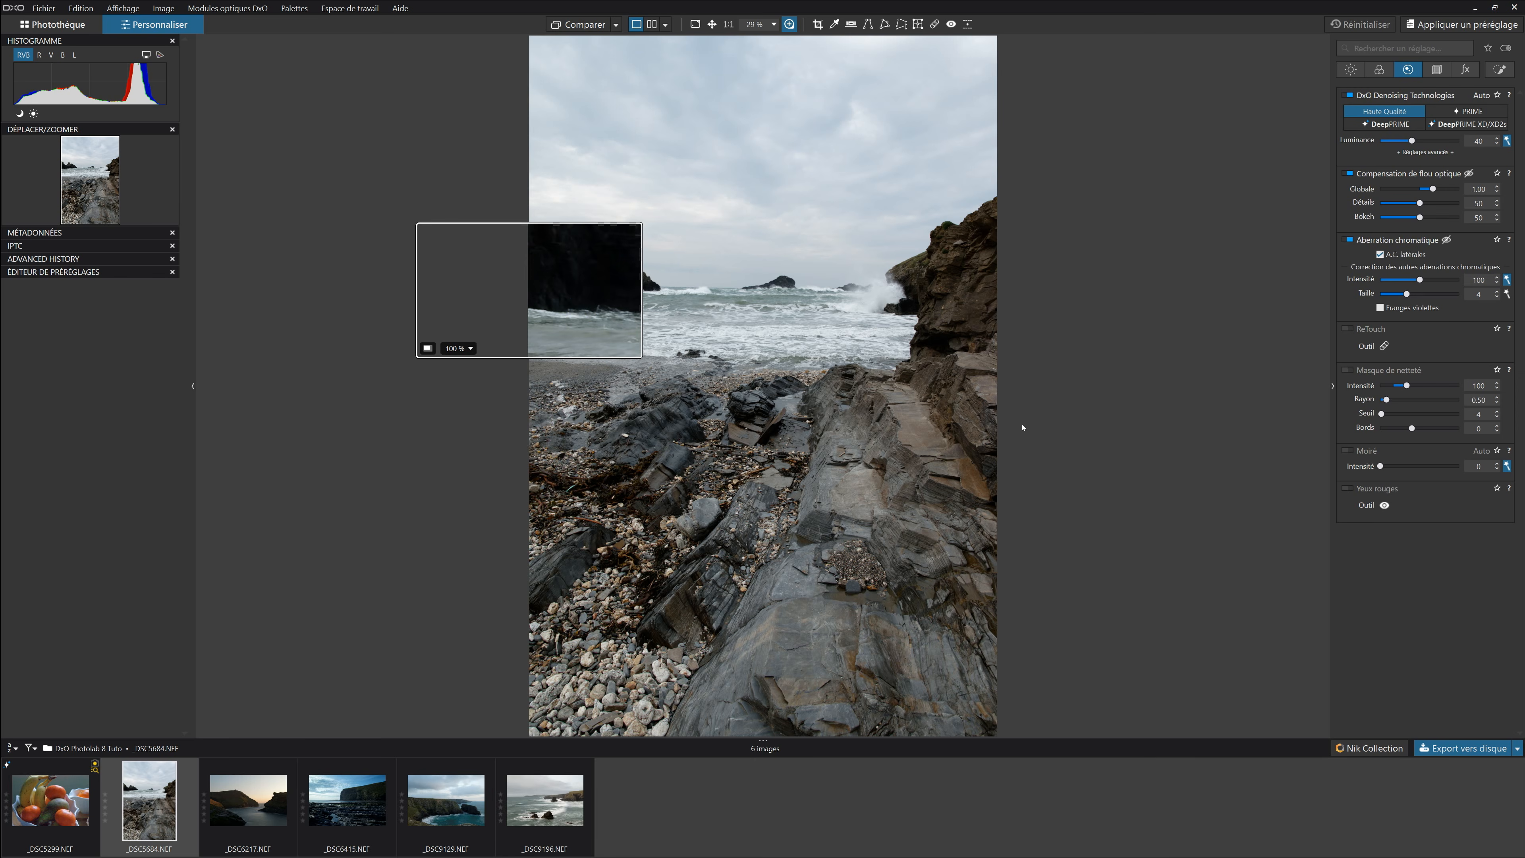
{"action": "left_click_drag", "start_coordinate": [576, 314], "coordinate": [878, 437]}
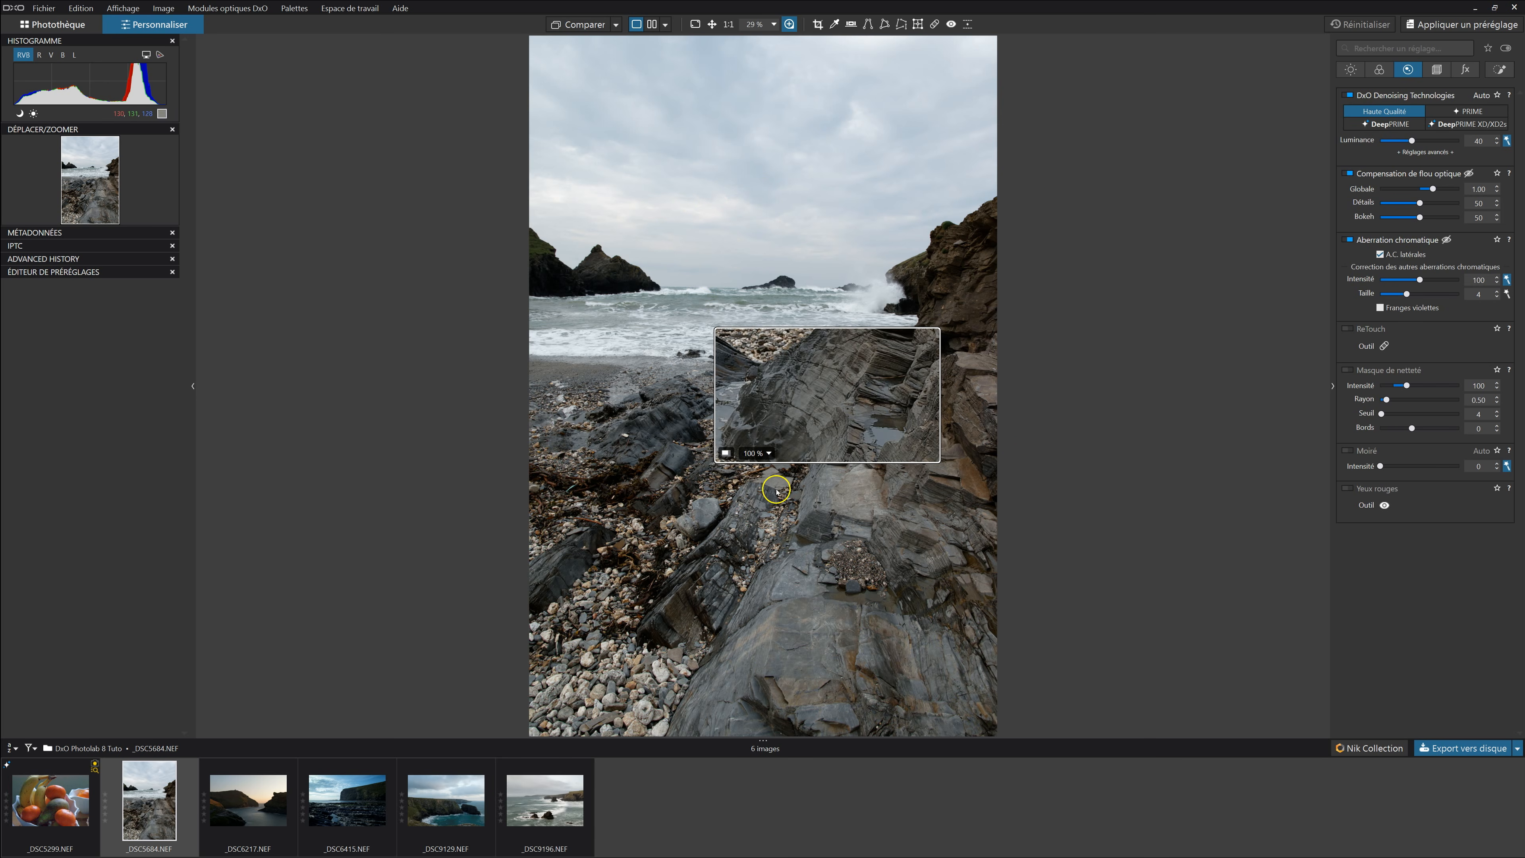
{"action": "key", "text": "l"}
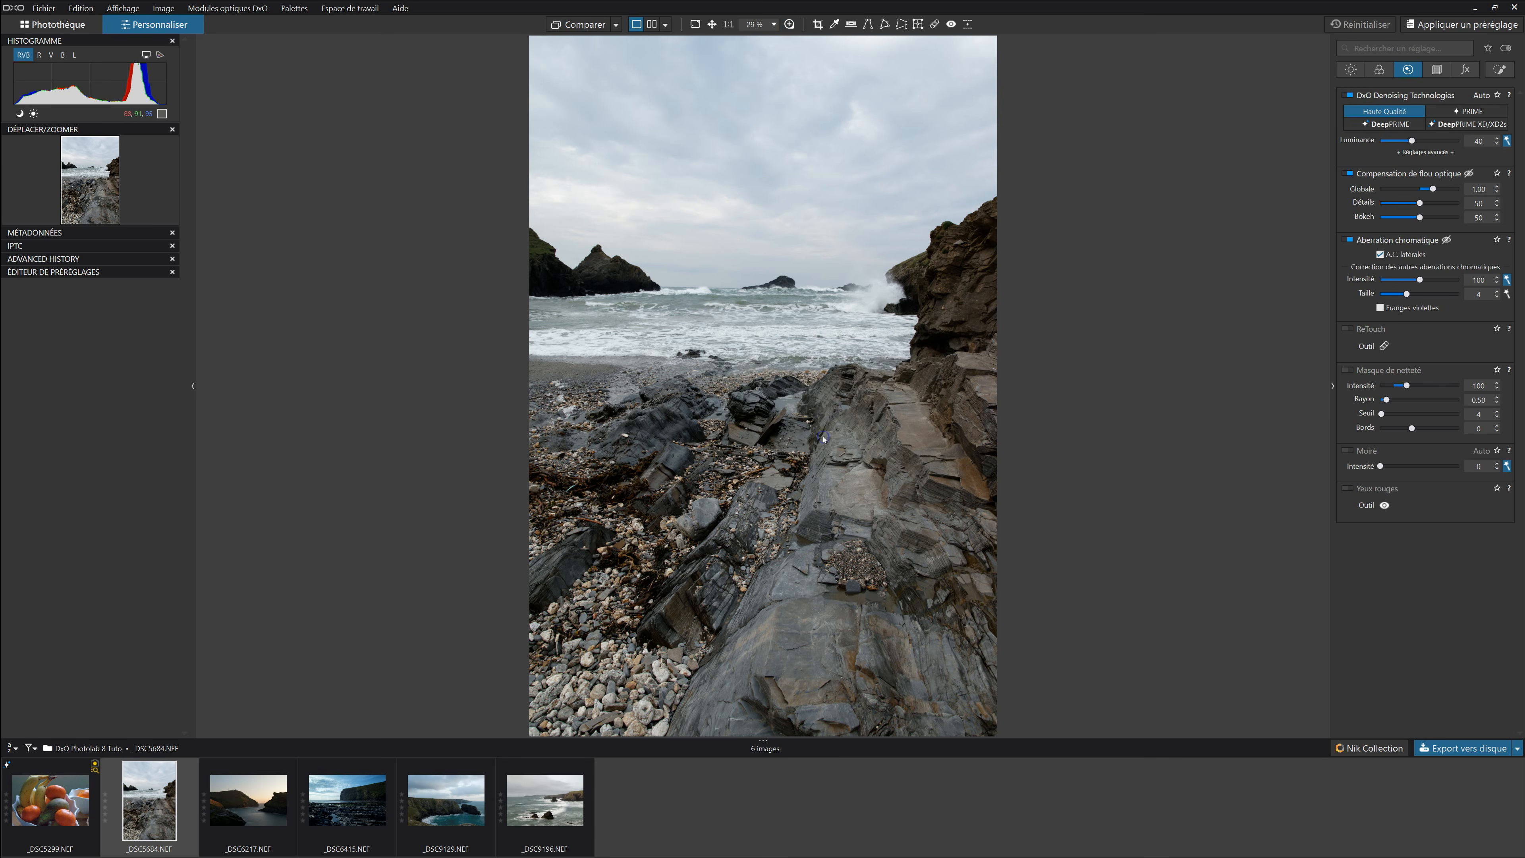
Examine the beach photo's rocks at 100%, 50% and 75% zoom, and return to the full-image view
{"action": "left_click", "coordinate": [856, 407]}
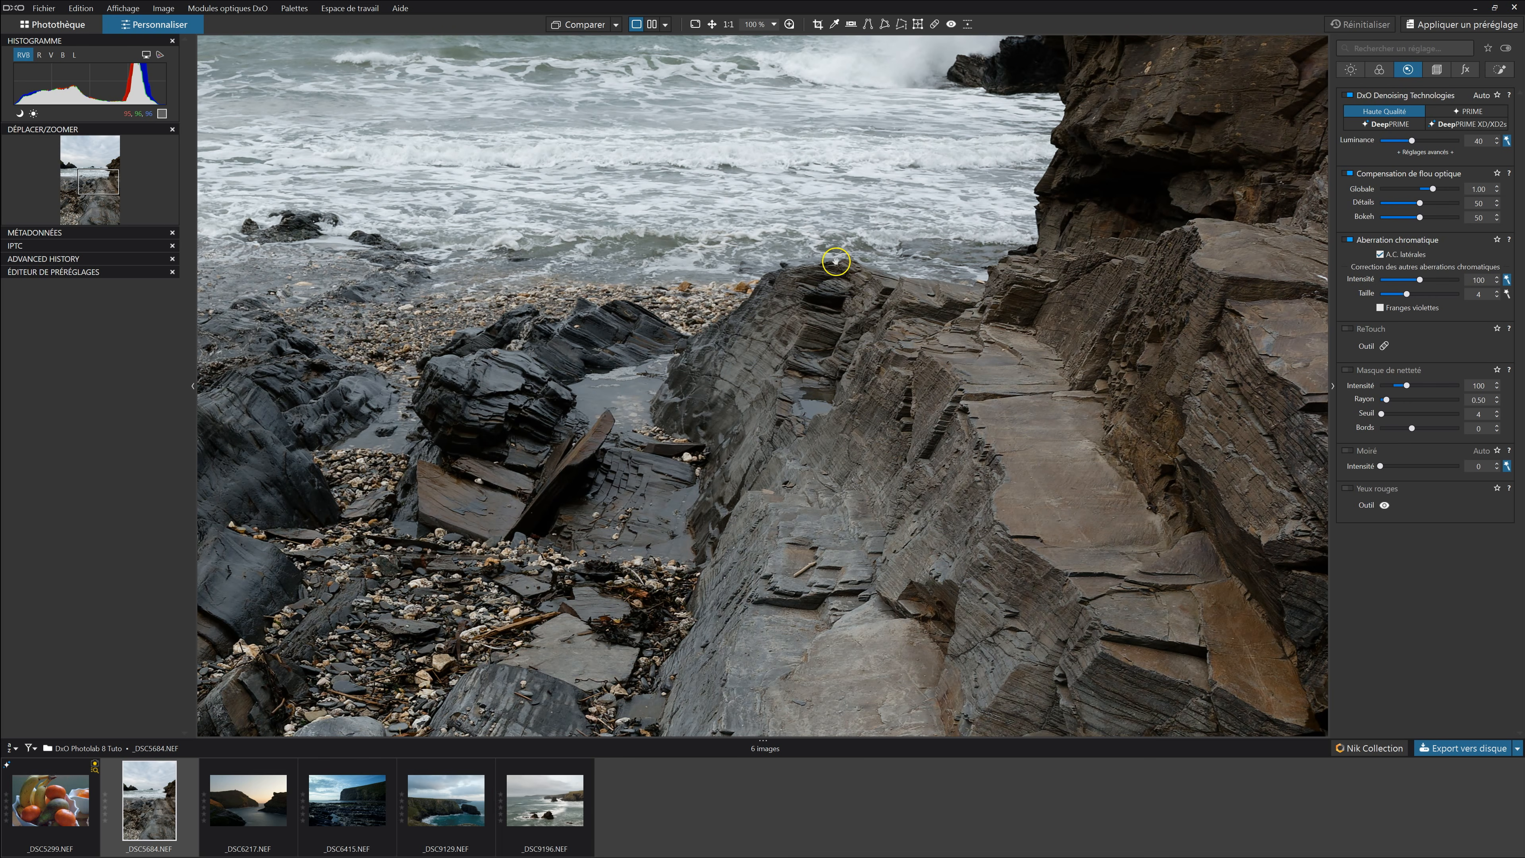
{"action": "left_click", "coordinate": [774, 25]}
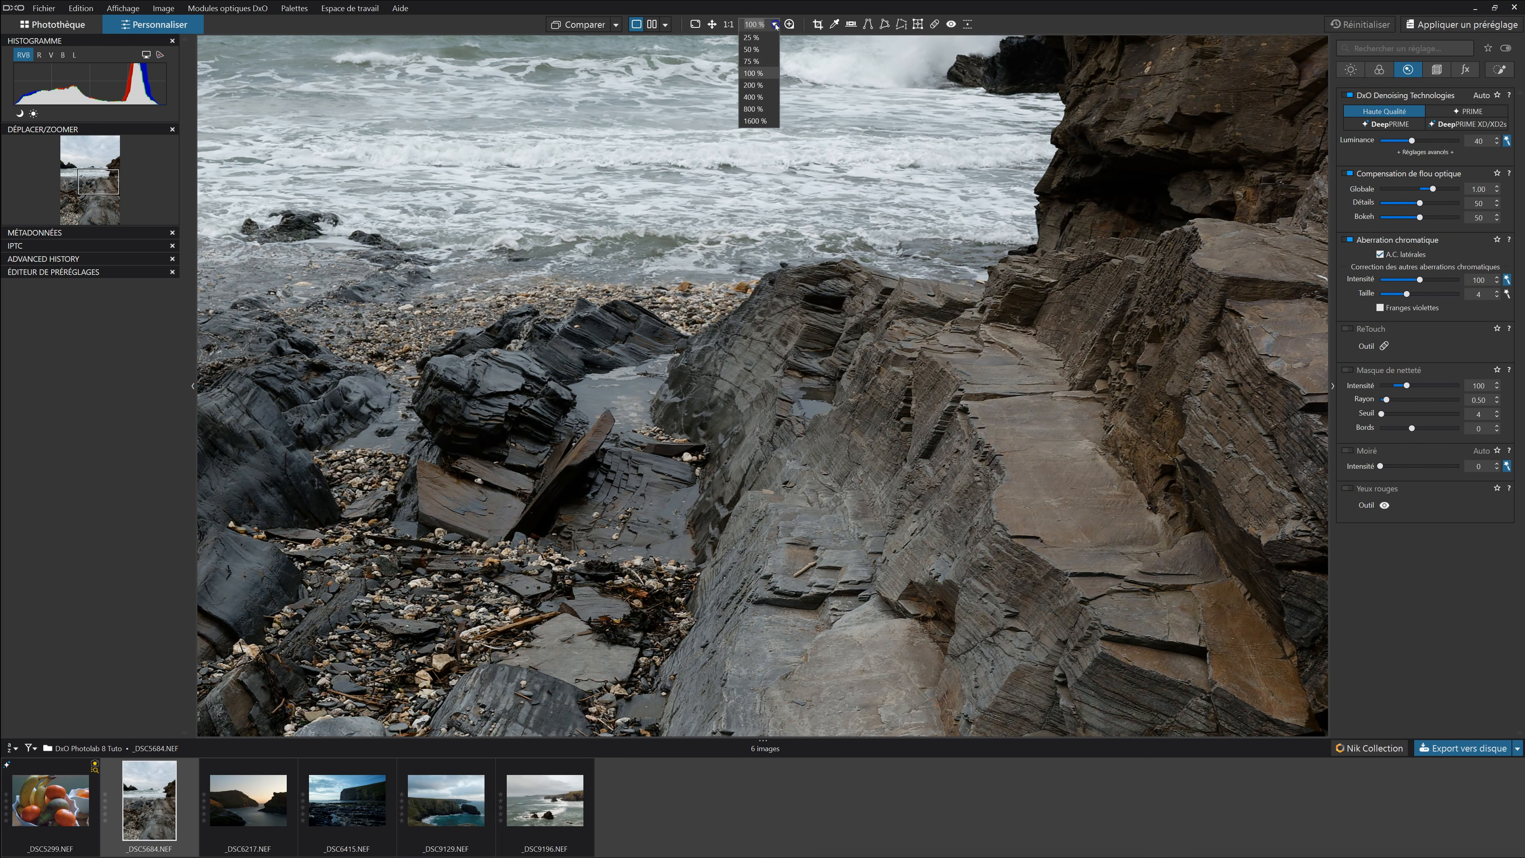
{"action": "left_click", "coordinate": [753, 50]}
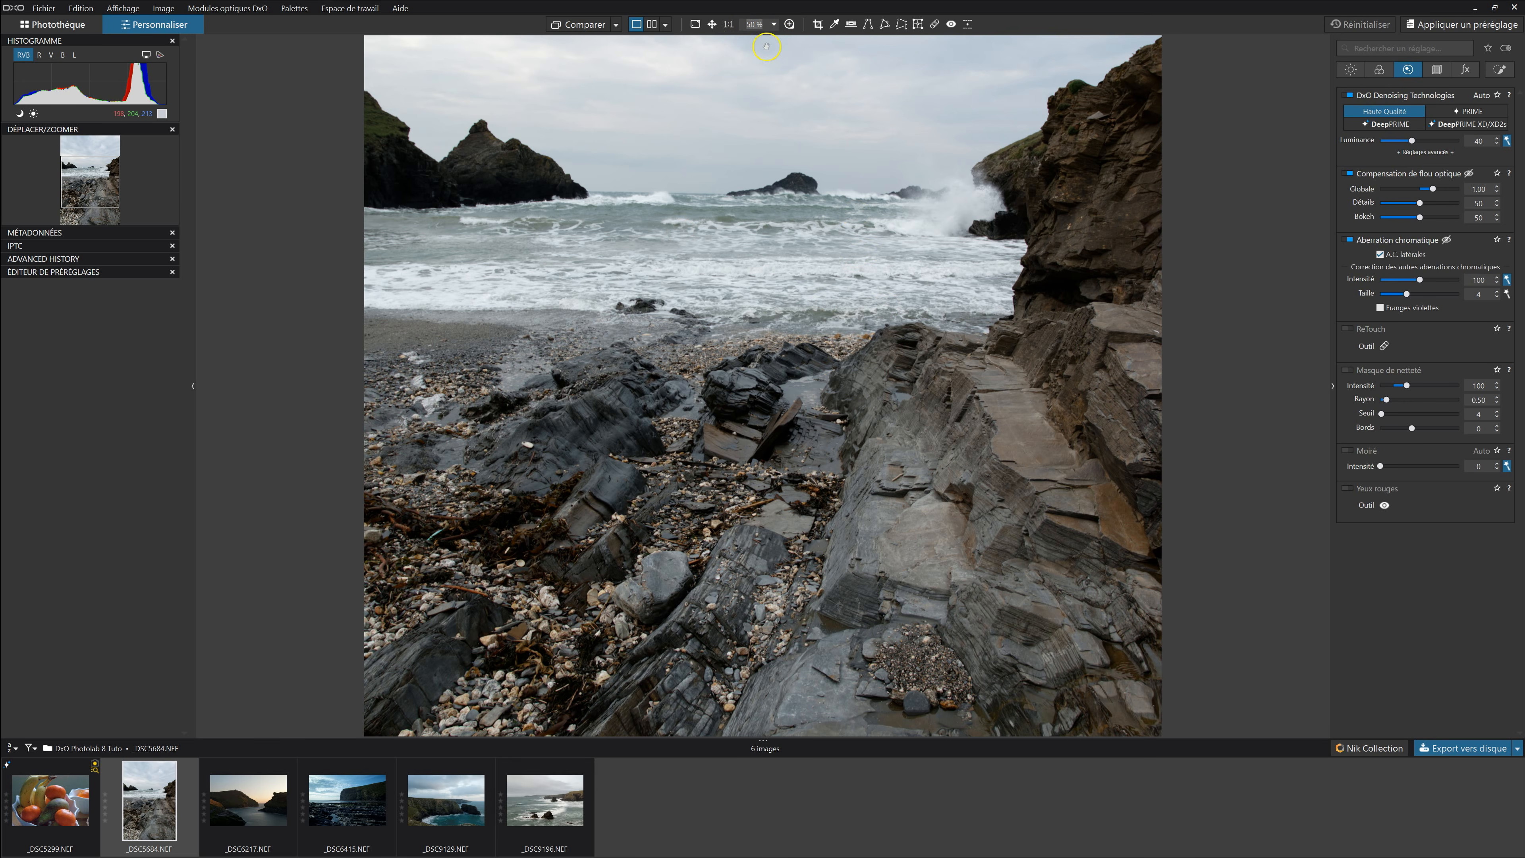
{"action": "left_click", "coordinate": [773, 25]}
{"action": "left_click", "coordinate": [761, 62]}
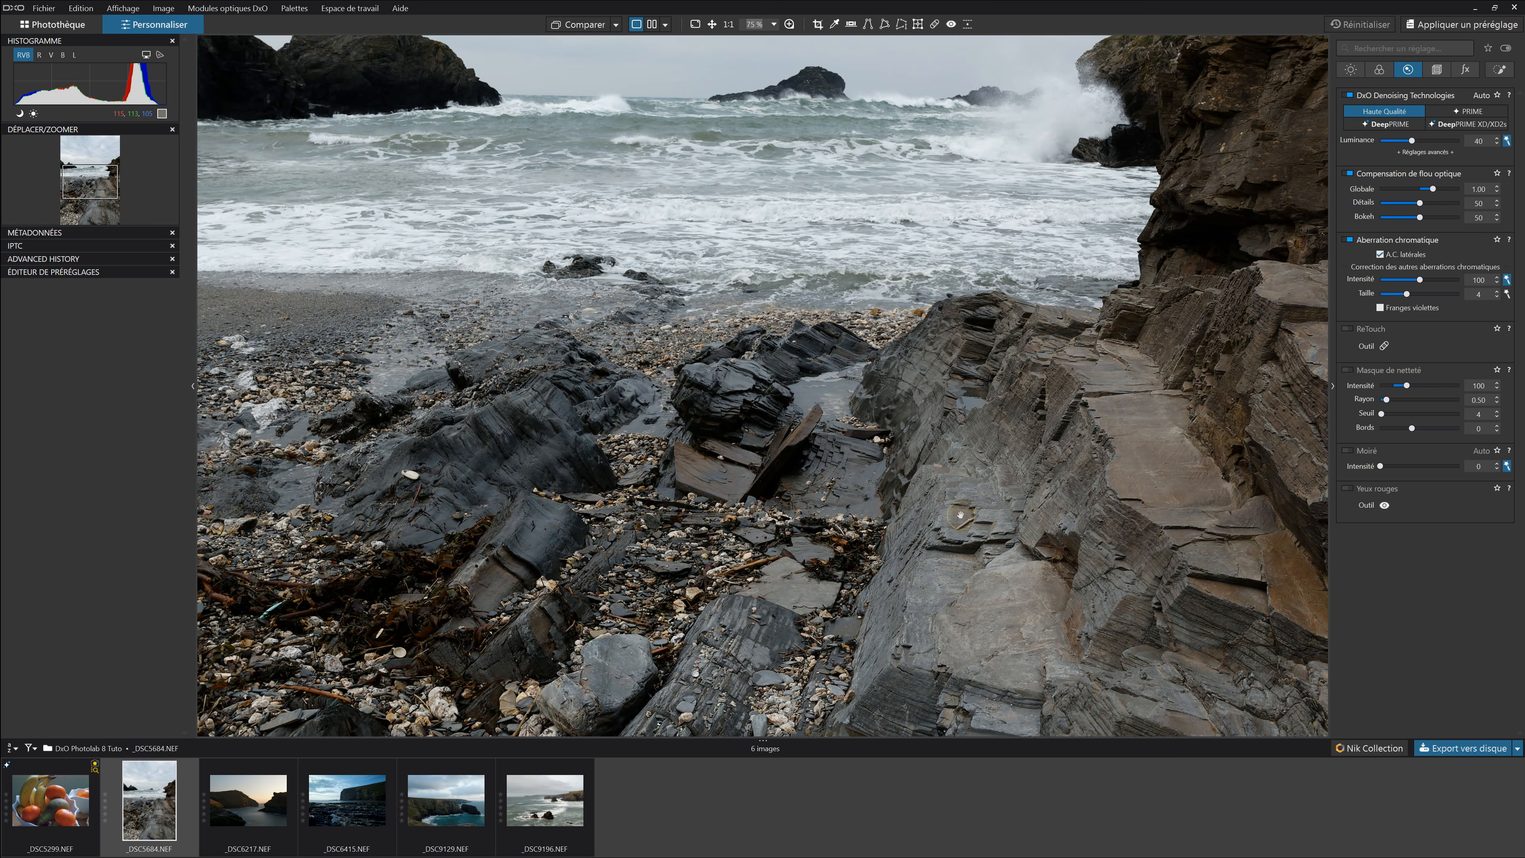
{"action": "scroll", "coordinate": [961, 514], "scroll_direction": "down", "scroll_amount": 1}
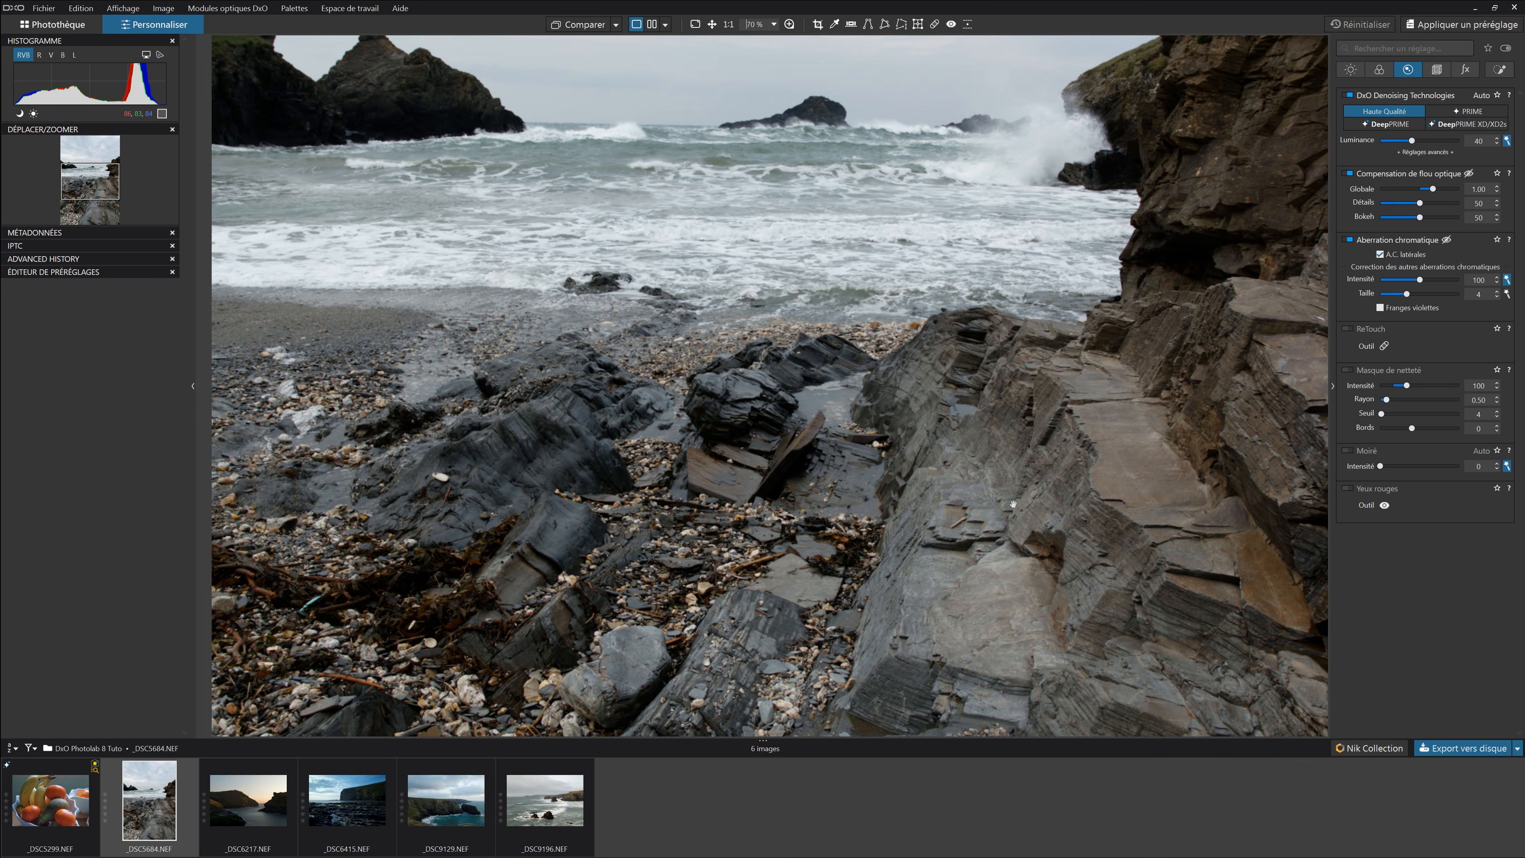
{"action": "scroll", "coordinate": [1013, 504], "scroll_direction": "up", "scroll_amount": 1}
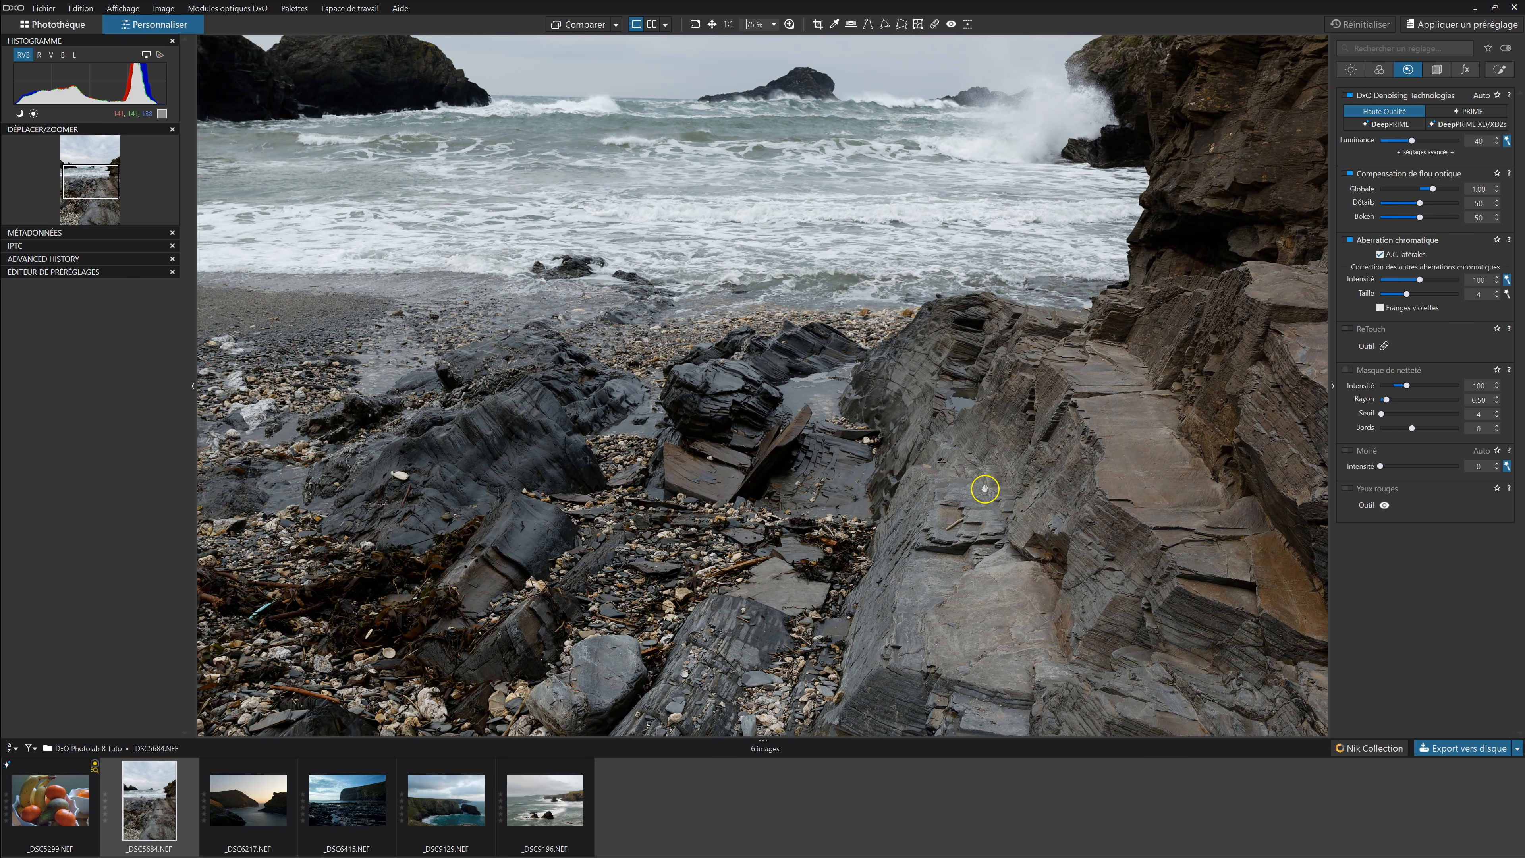
{"action": "left_click", "coordinate": [774, 25]}
{"action": "left_click", "coordinate": [757, 61]}
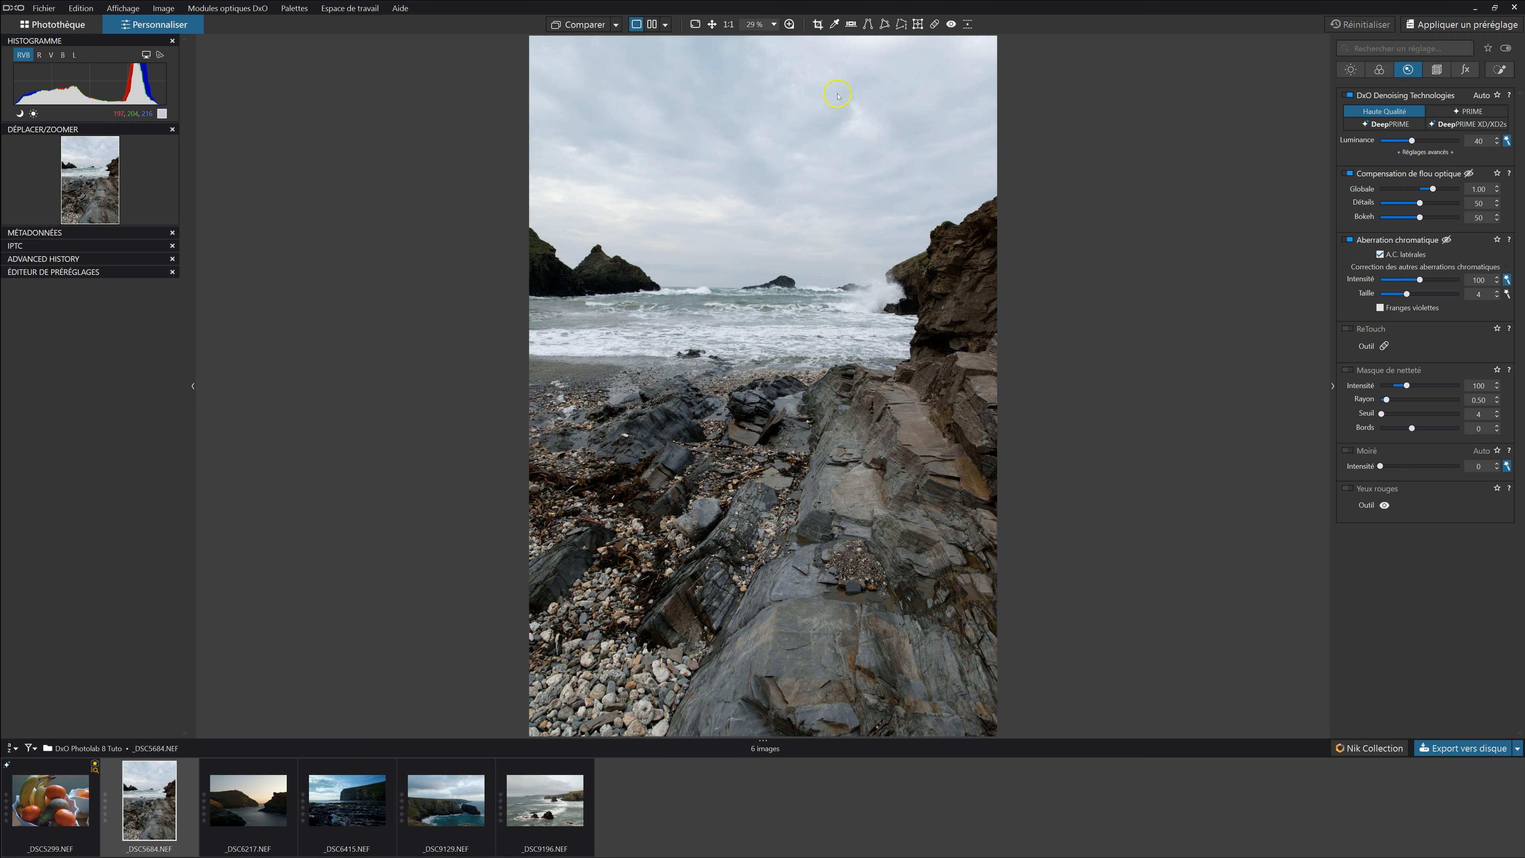
Bring back the loupe over the beach rocks and enlarge it
{"action": "left_click", "coordinate": [789, 24]}
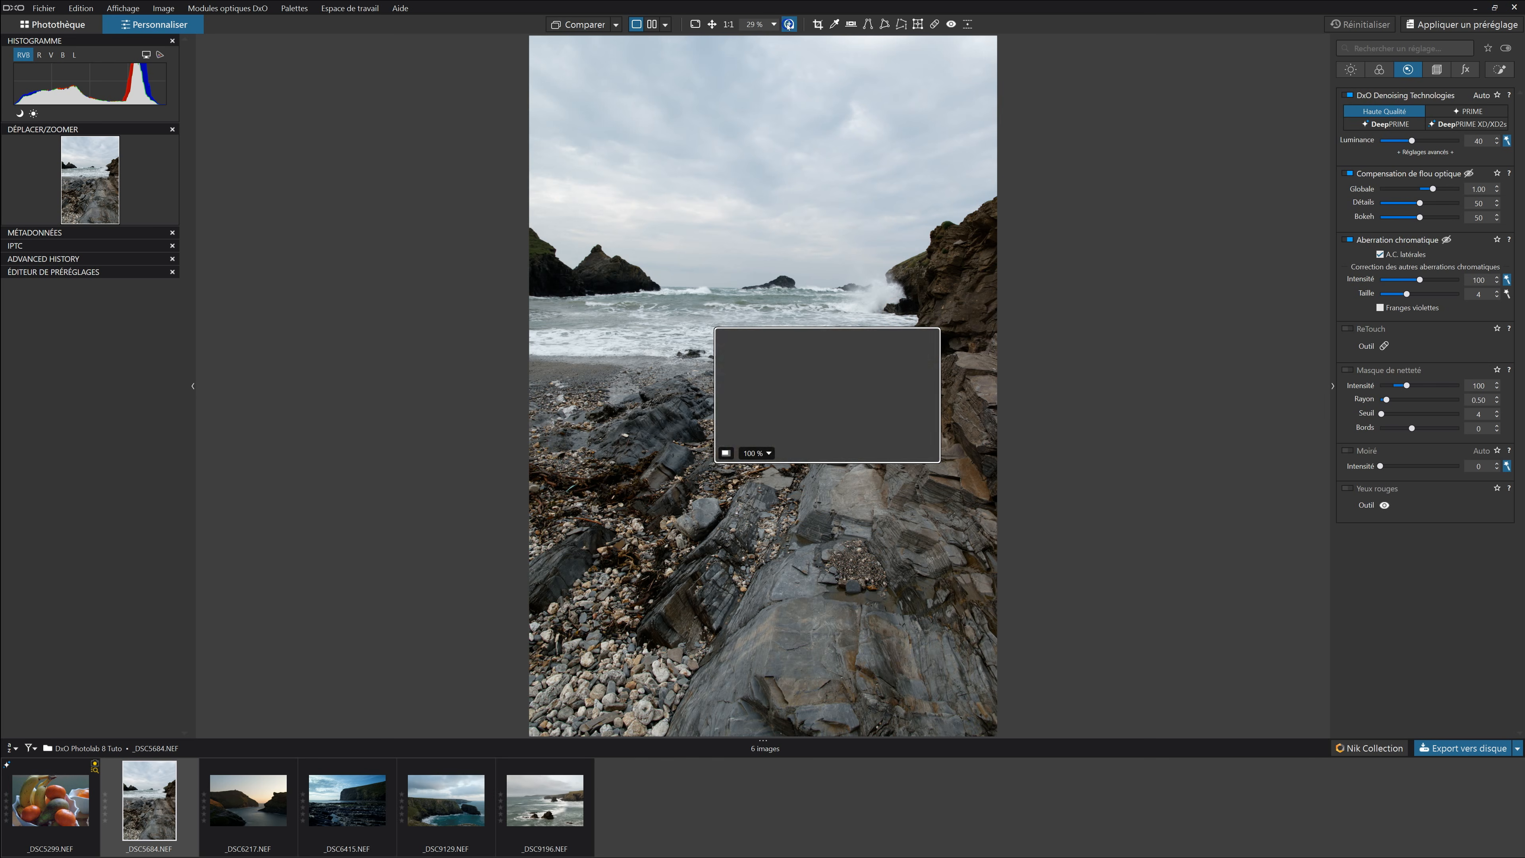
{"action": "key", "text": "l"}
{"action": "key", "text": "l"}
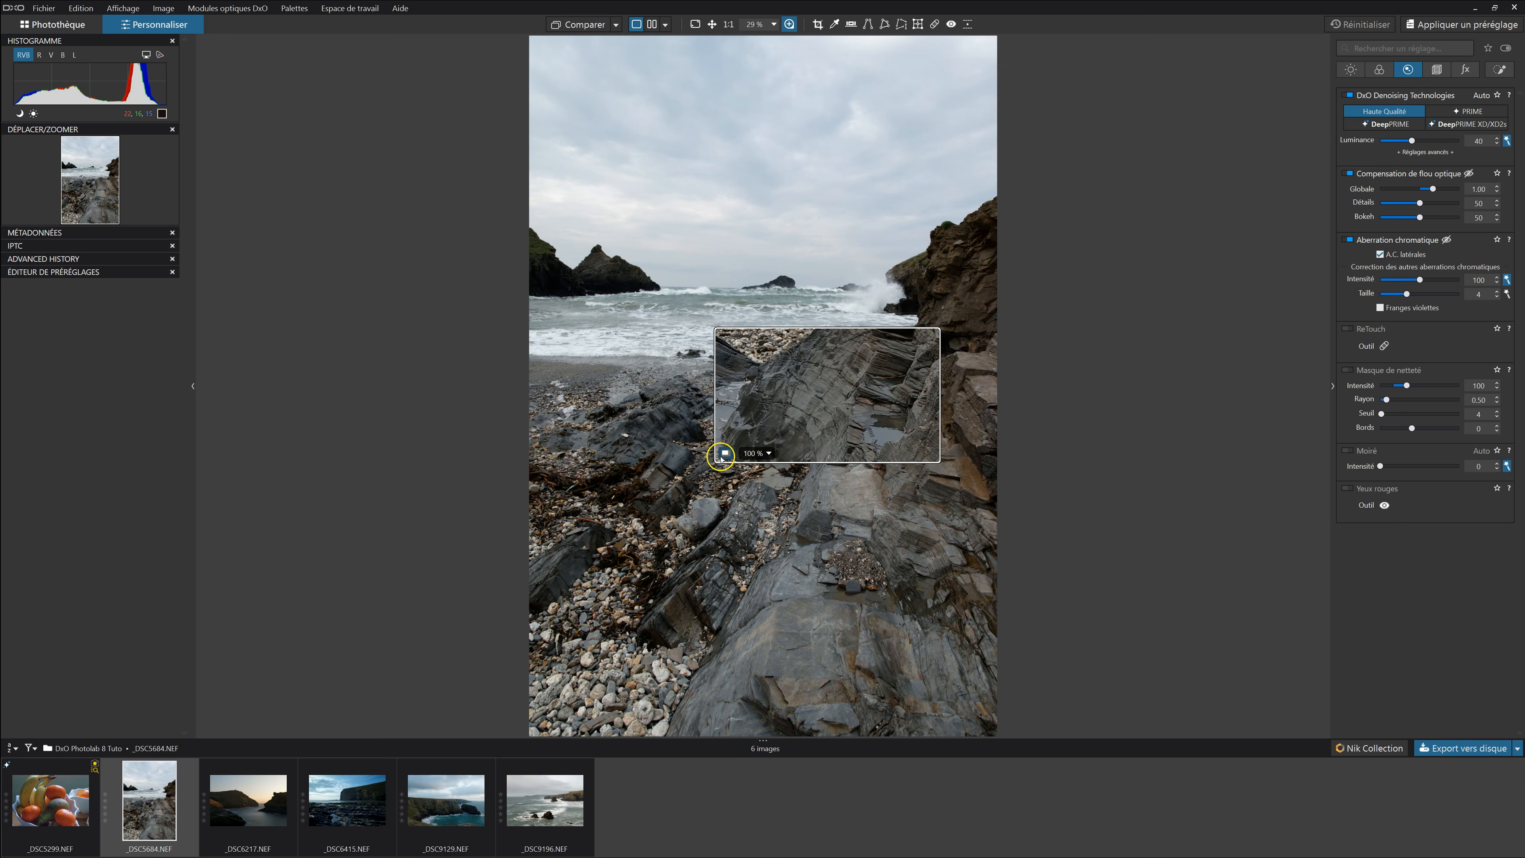
{"action": "left_click", "coordinate": [726, 453]}
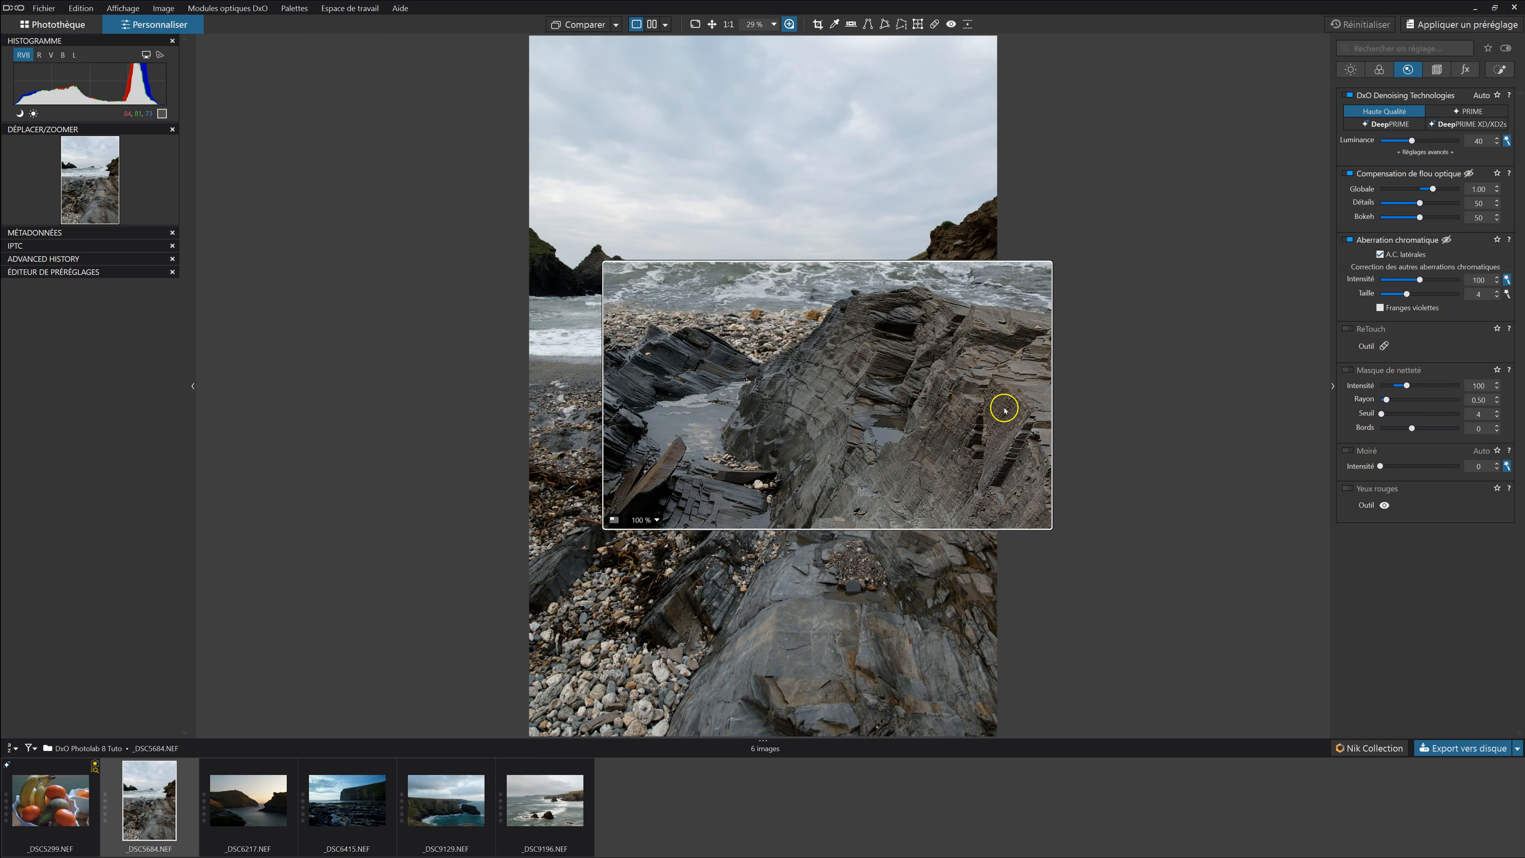
Move the loupe across the beach rocks and set the Ombres selective tone to 35
{"action": "left_click_drag", "start_coordinate": [952, 405], "coordinate": [970, 458]}
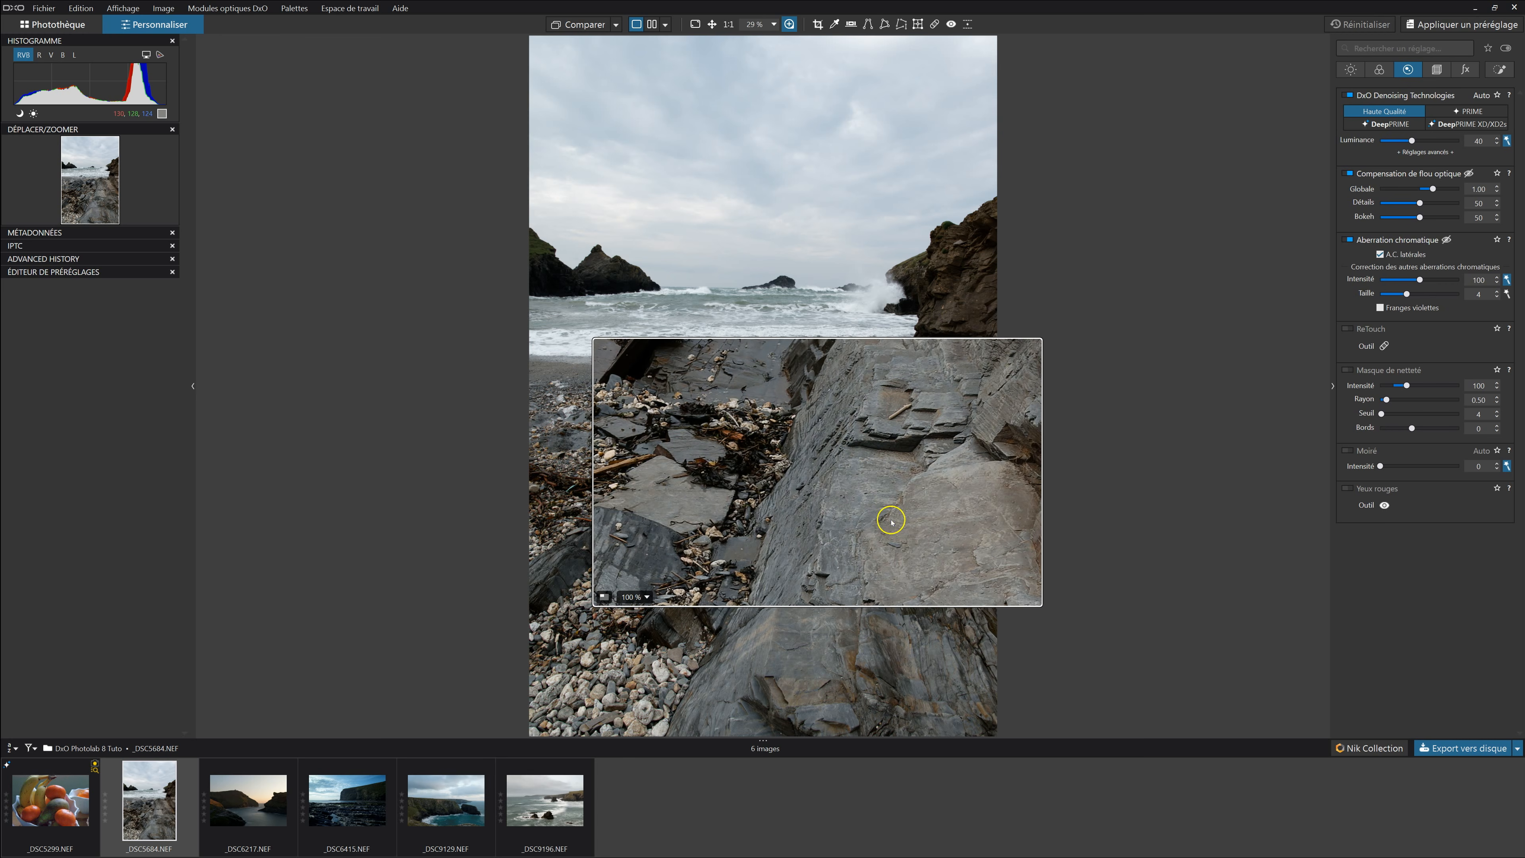
{"action": "left_click_drag", "start_coordinate": [889, 525], "coordinate": [883, 444]}
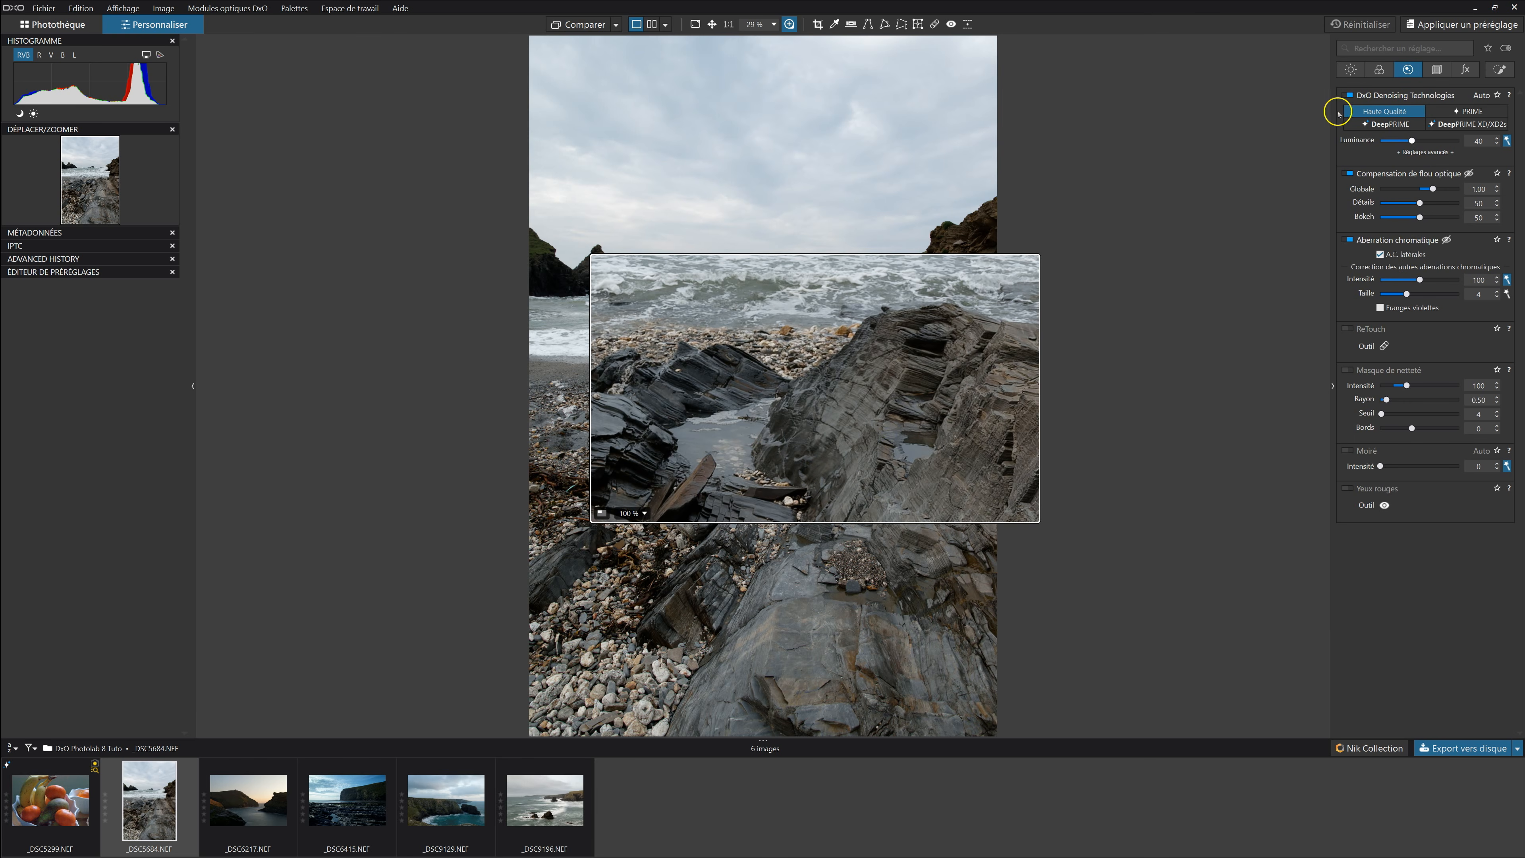
{"action": "left_click", "coordinate": [1340, 73]}
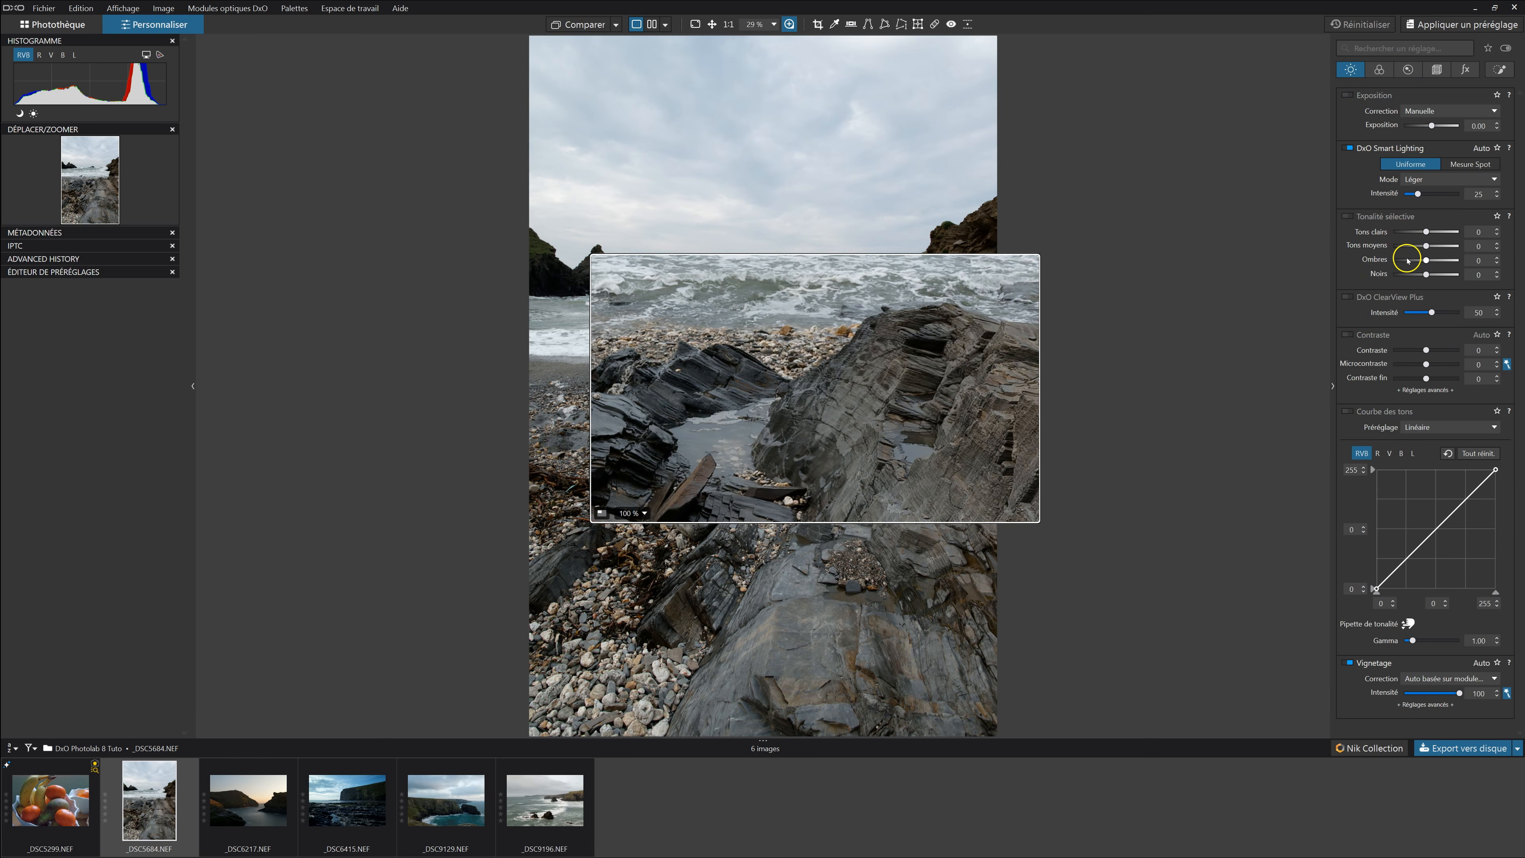
{"action": "left_click", "coordinate": [1426, 260]}
{"action": "left_click_drag", "start_coordinate": [1429, 262], "coordinate": [1438, 261]}
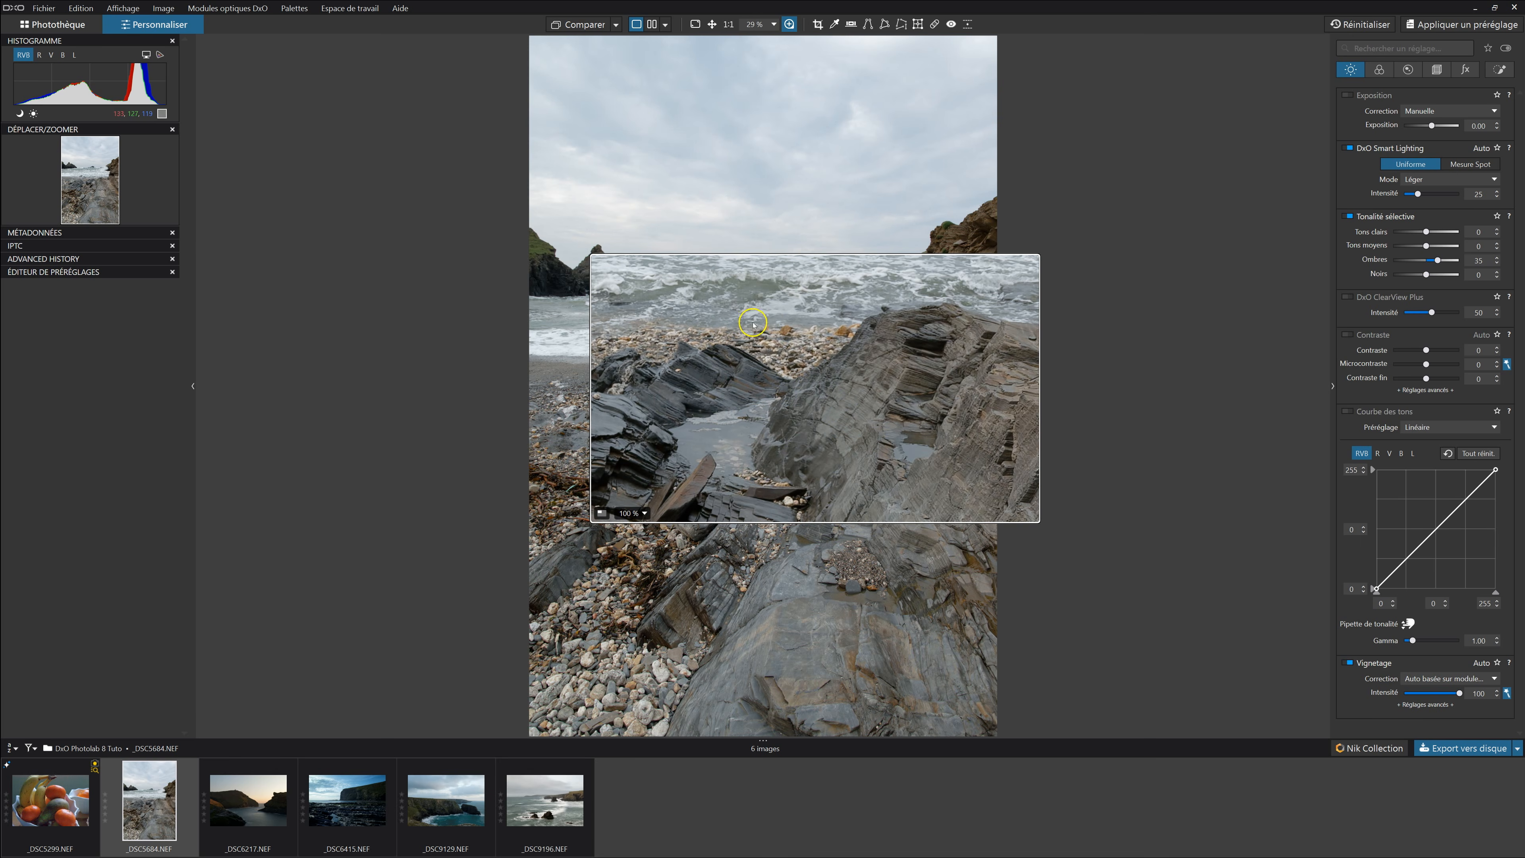
Examine the rocks through the loupe at 200%, then return it to 100% and shift it over the large rock
{"action": "left_click", "coordinate": [634, 513]}
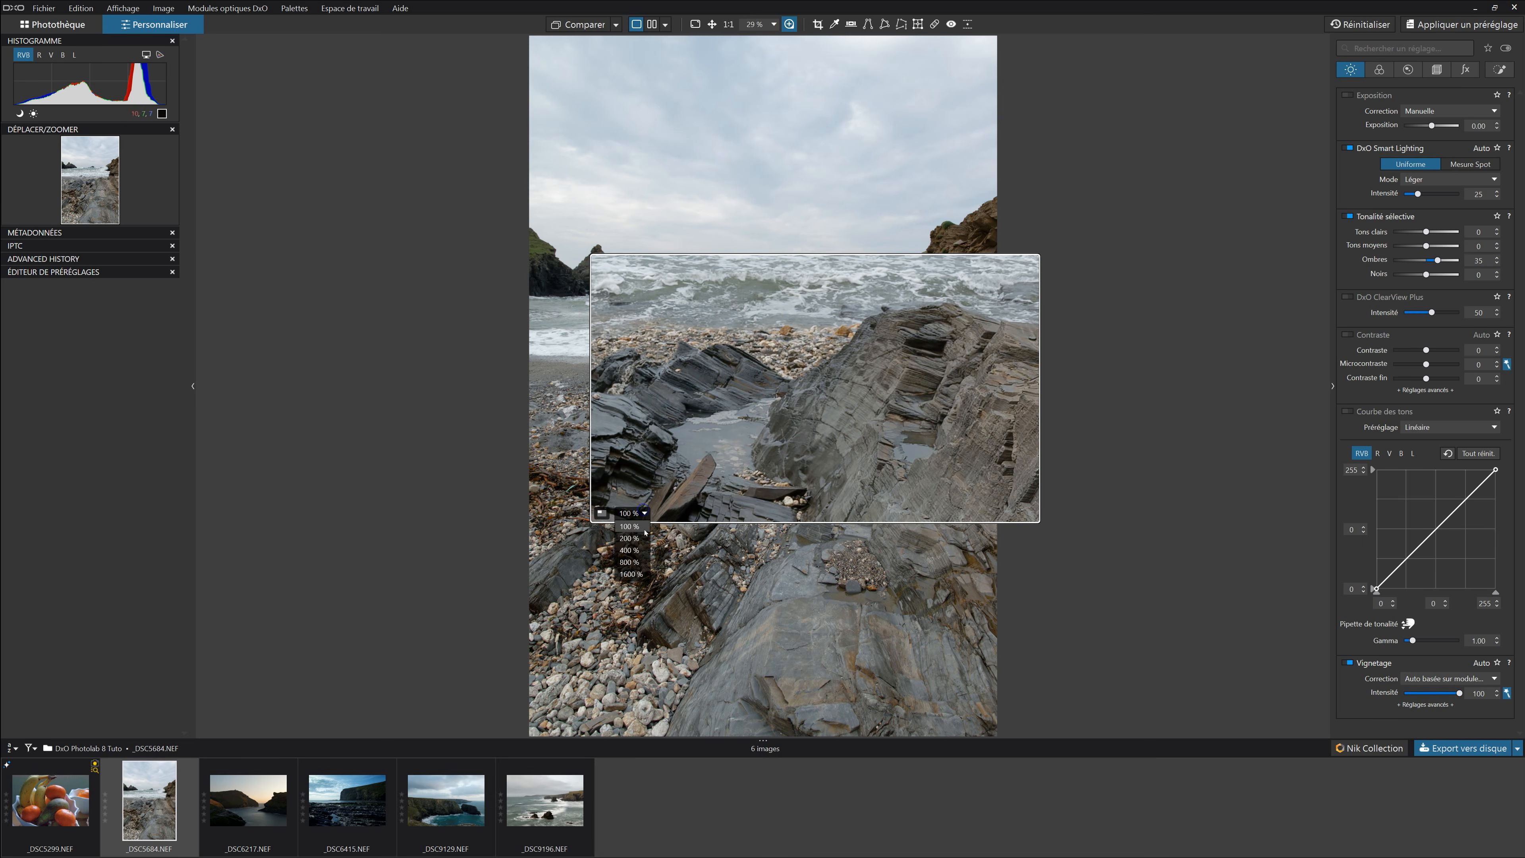
{"action": "left_click", "coordinate": [640, 538]}
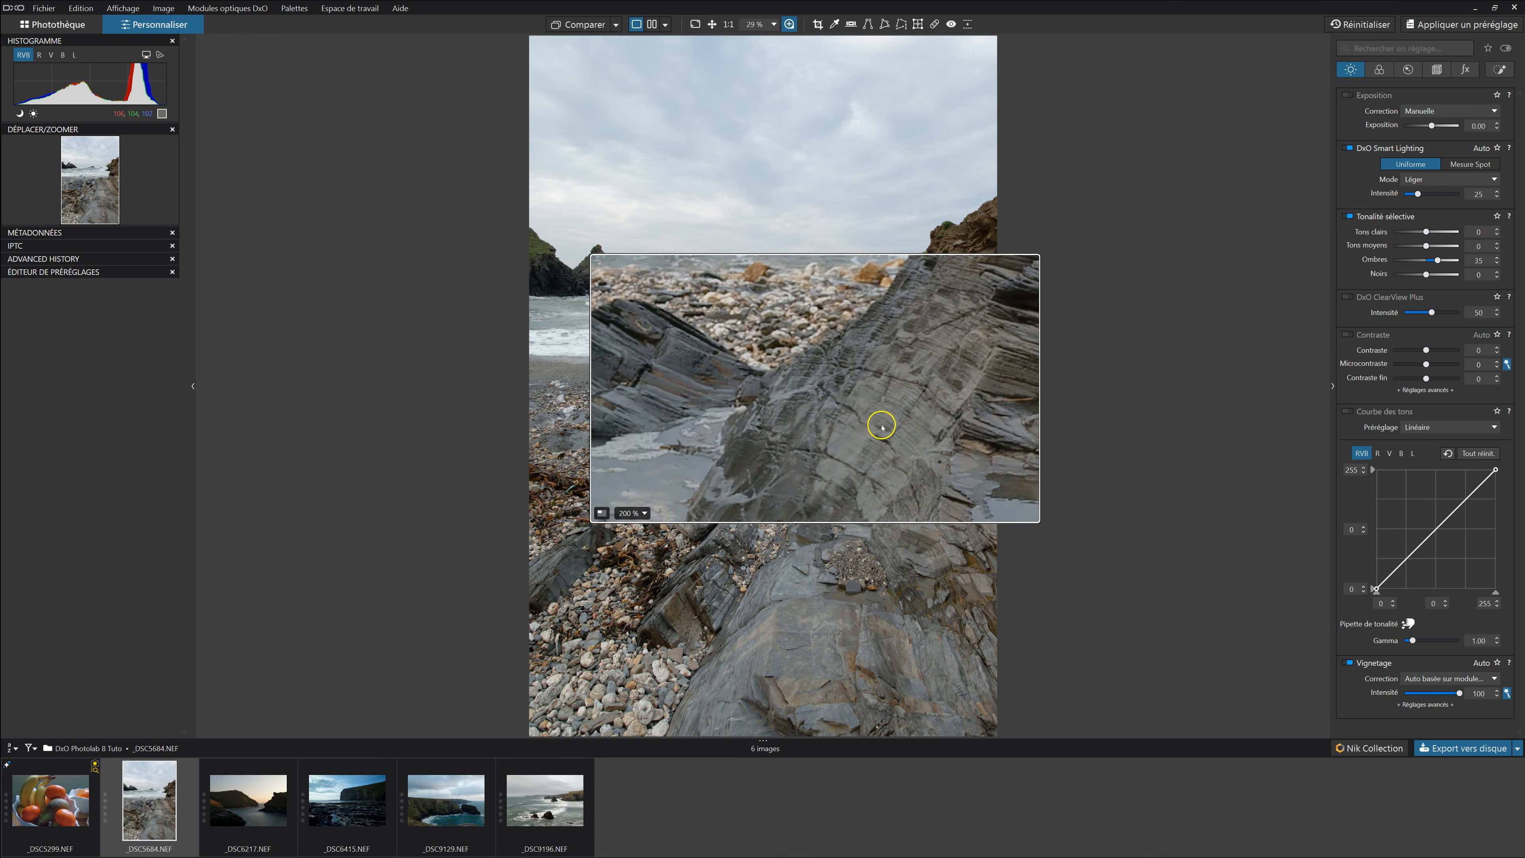
{"action": "left_click_drag", "start_coordinate": [824, 419], "coordinate": [802, 453]}
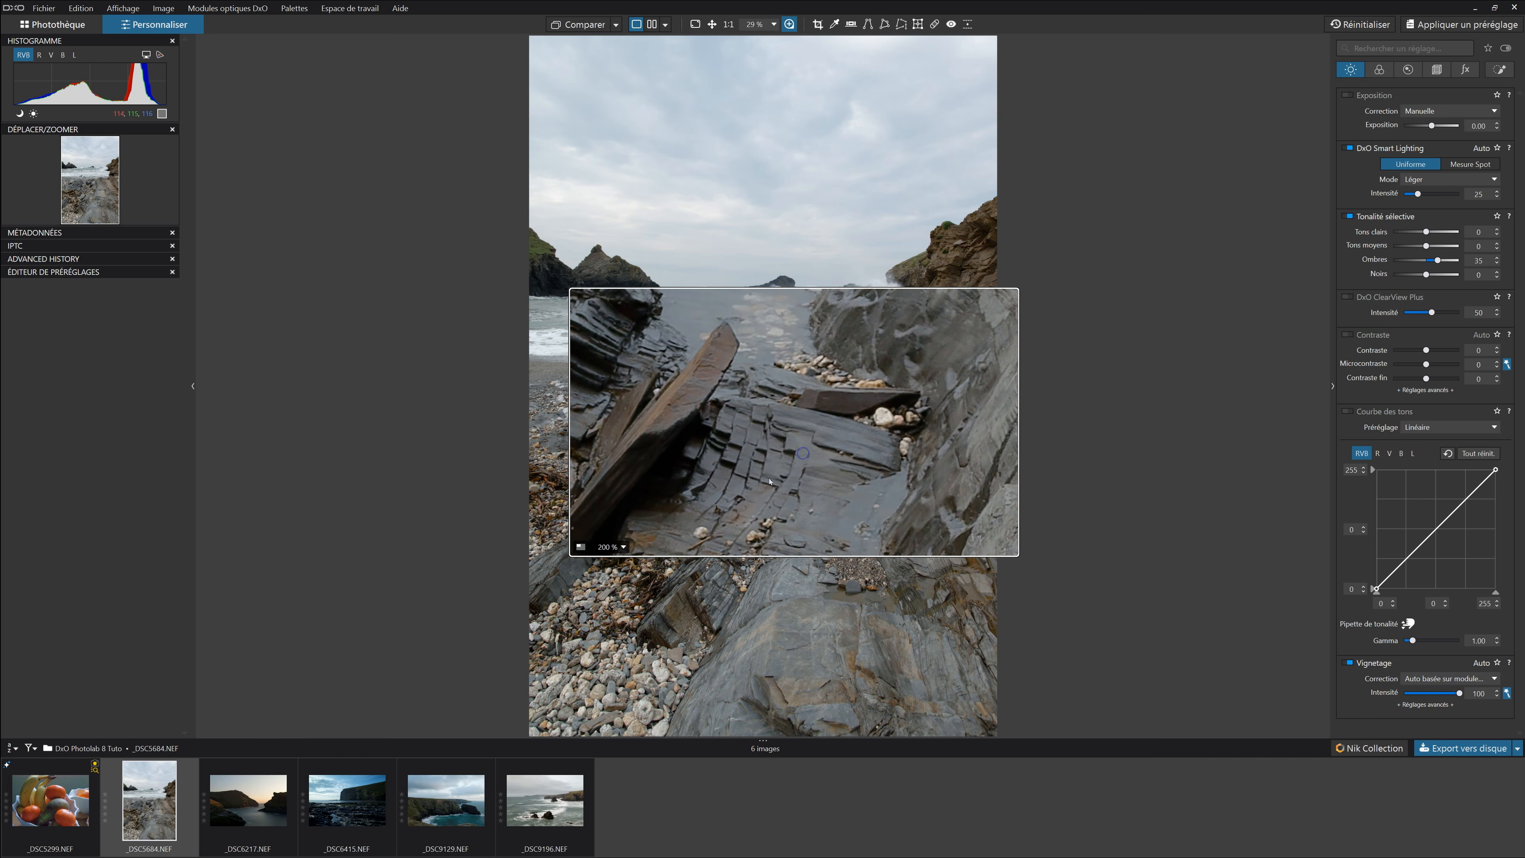
{"action": "left_click", "coordinate": [624, 547]}
{"action": "left_click", "coordinate": [615, 560]}
{"action": "left_click_drag", "start_coordinate": [834, 427], "coordinate": [960, 388]}
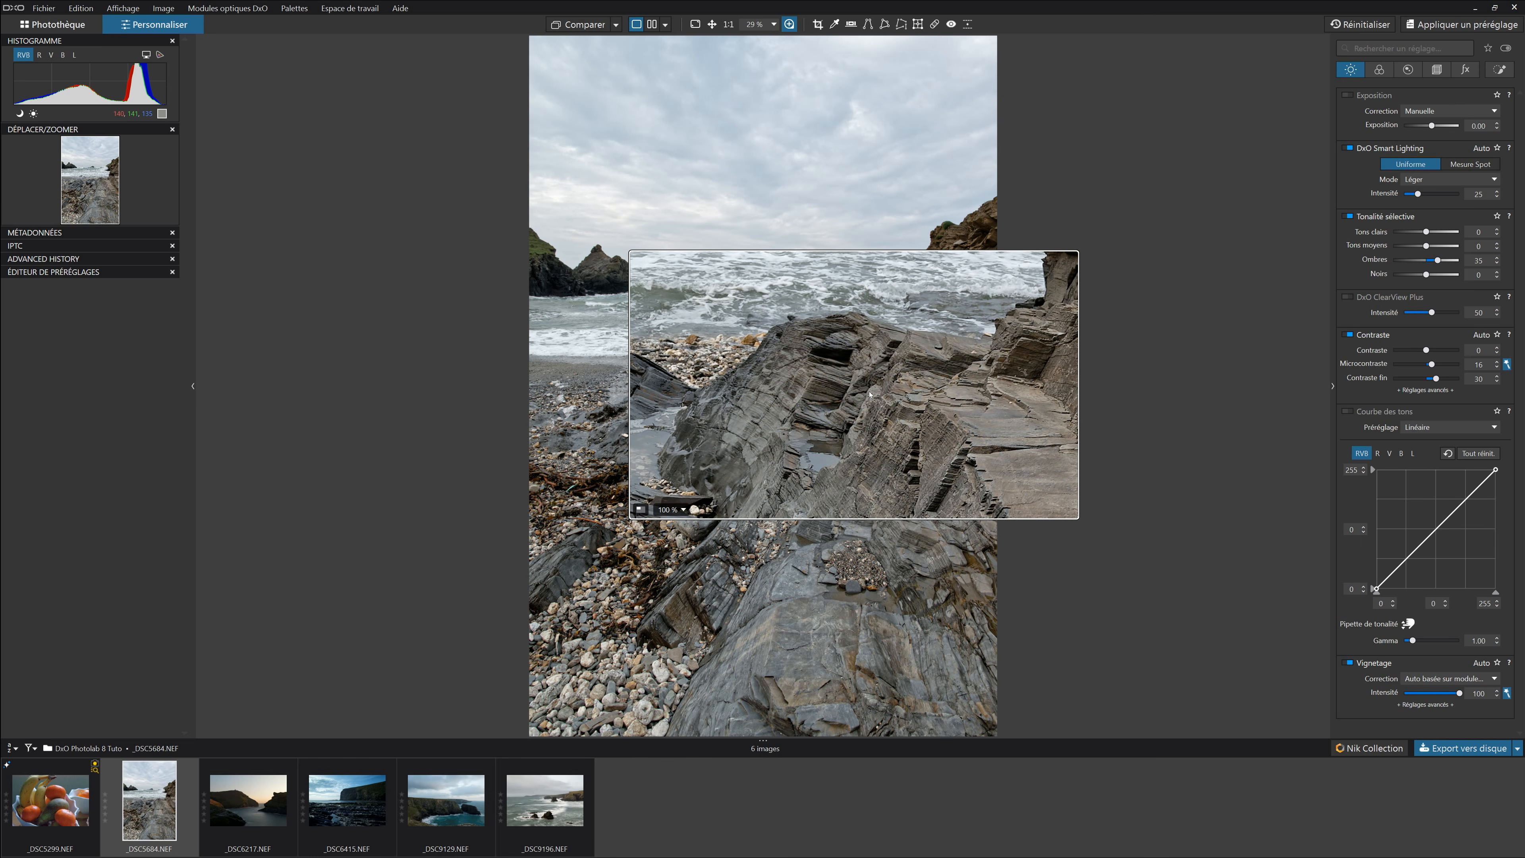
Adjust the selective tones to Tons clairs -33, Tons moyens -11 and Noirs -20, checking rocks and sky through the loupe and reducing it to its small size
{"action": "left_click_drag", "start_coordinate": [869, 394], "coordinate": [955, 459]}
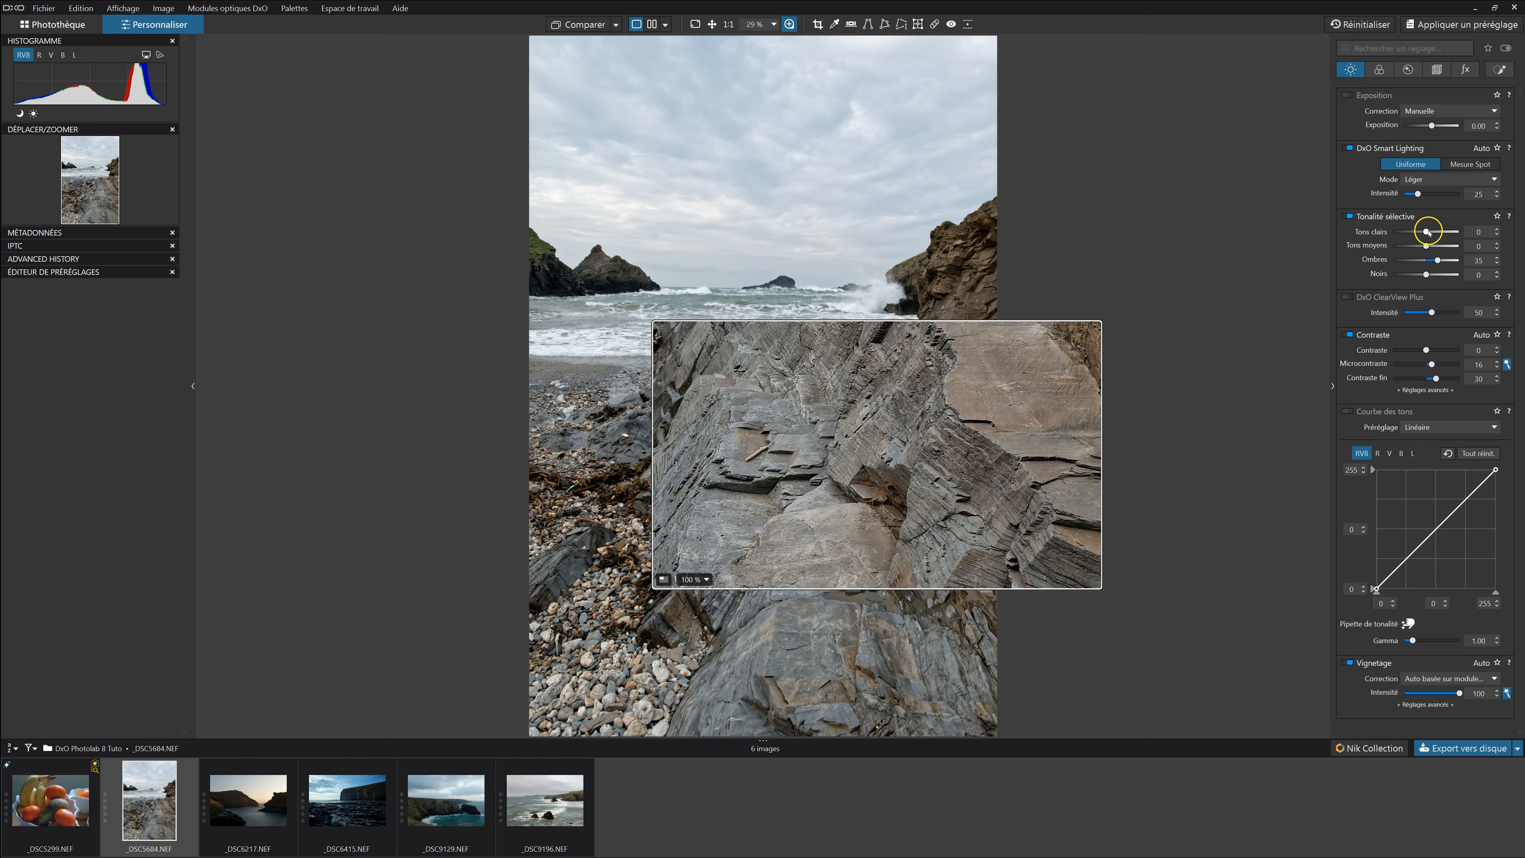
{"action": "left_click_drag", "start_coordinate": [1424, 233], "coordinate": [1415, 232]}
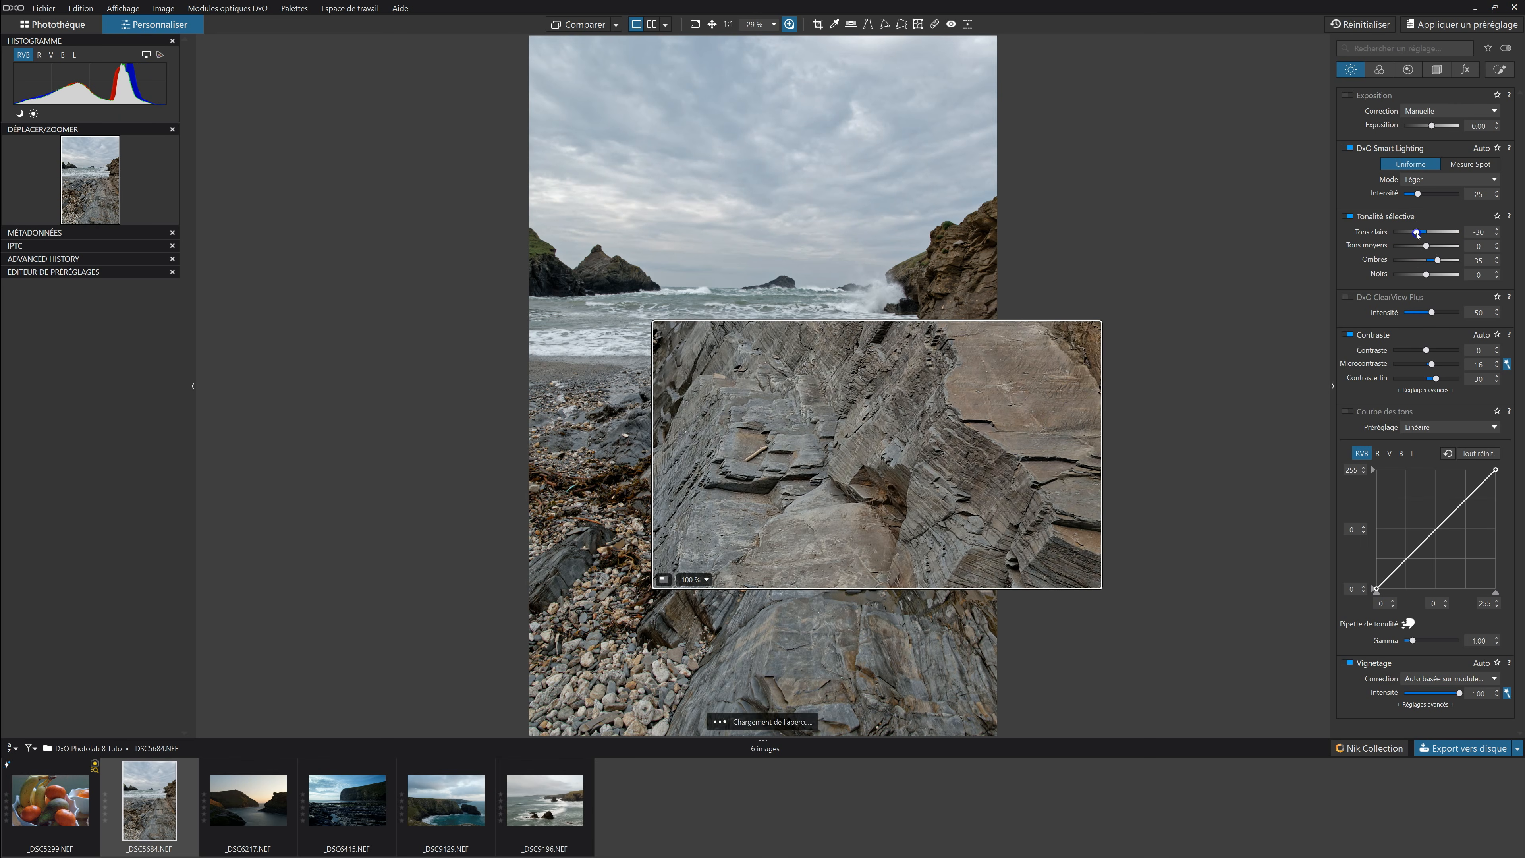
{"action": "left_click_drag", "start_coordinate": [893, 528], "coordinate": [823, 274]}
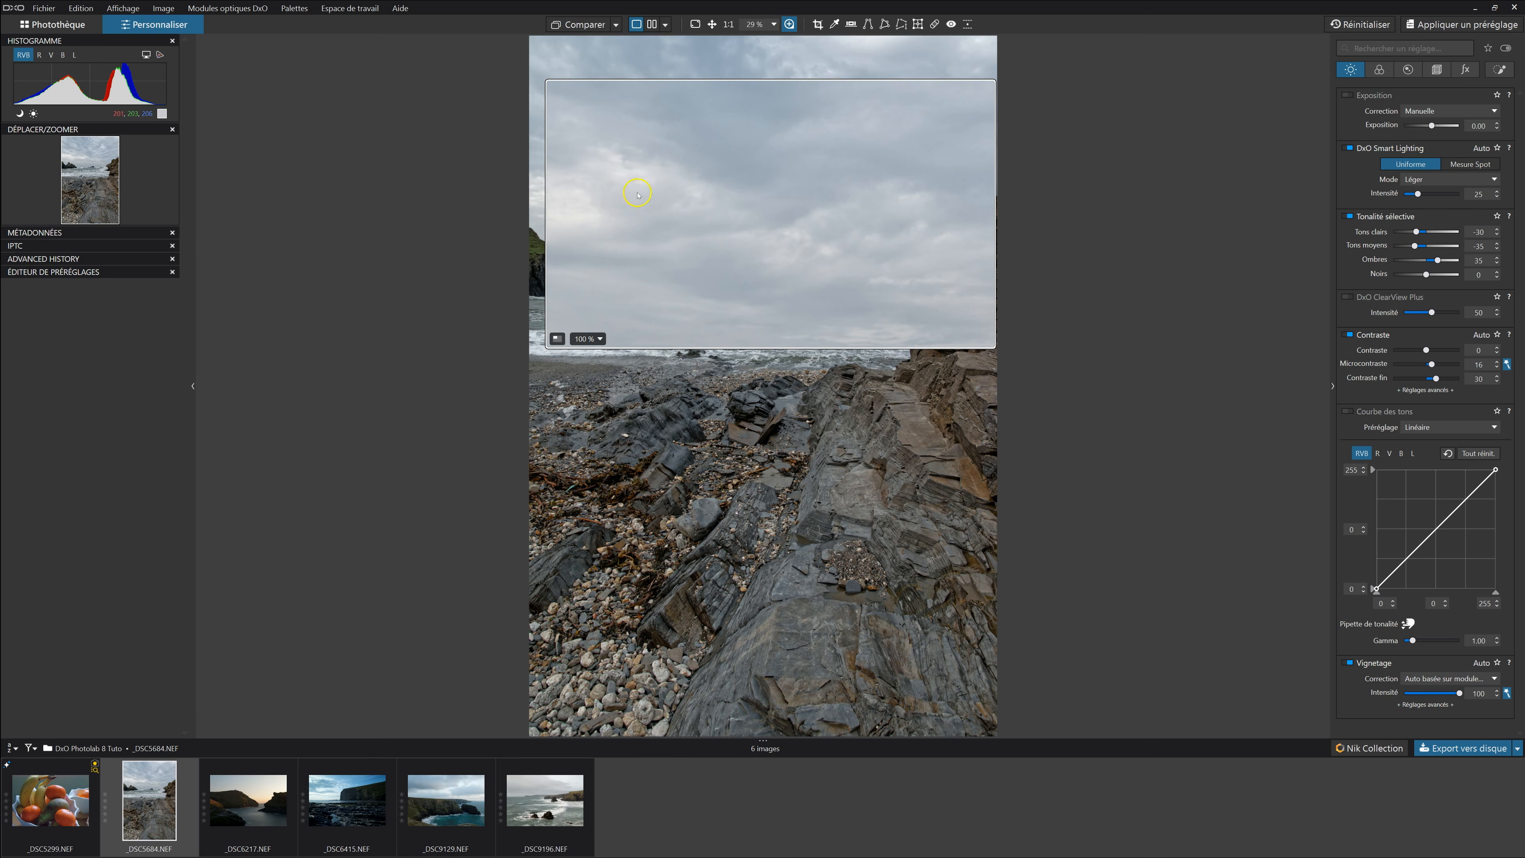
{"action": "left_click", "coordinate": [558, 339]}
{"action": "left_click_drag", "start_coordinate": [729, 209], "coordinate": [895, 471]}
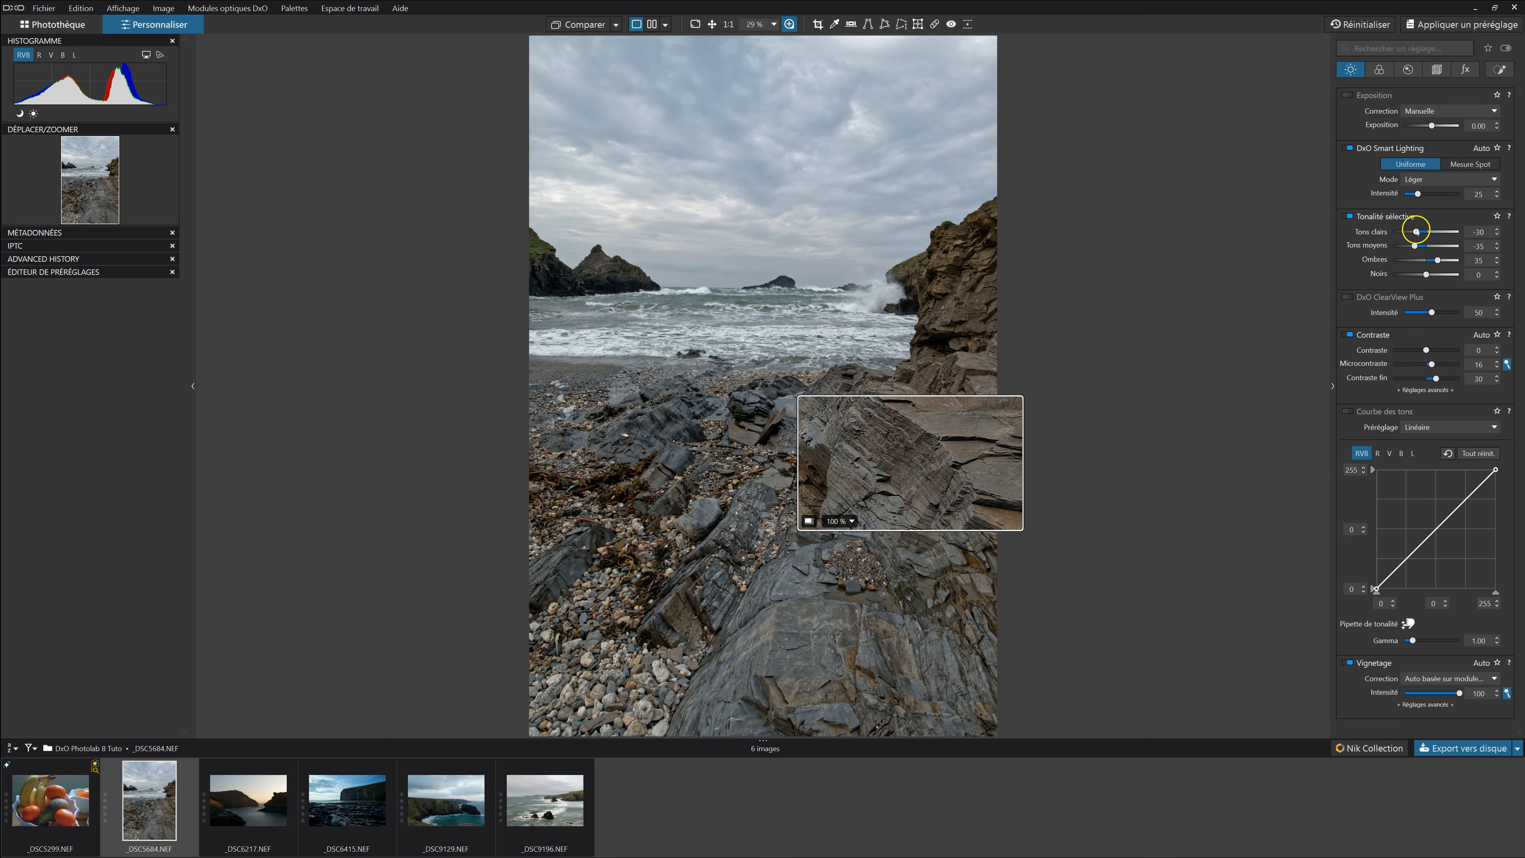
{"action": "left_click_drag", "start_coordinate": [1415, 231], "coordinate": [1407, 231]}
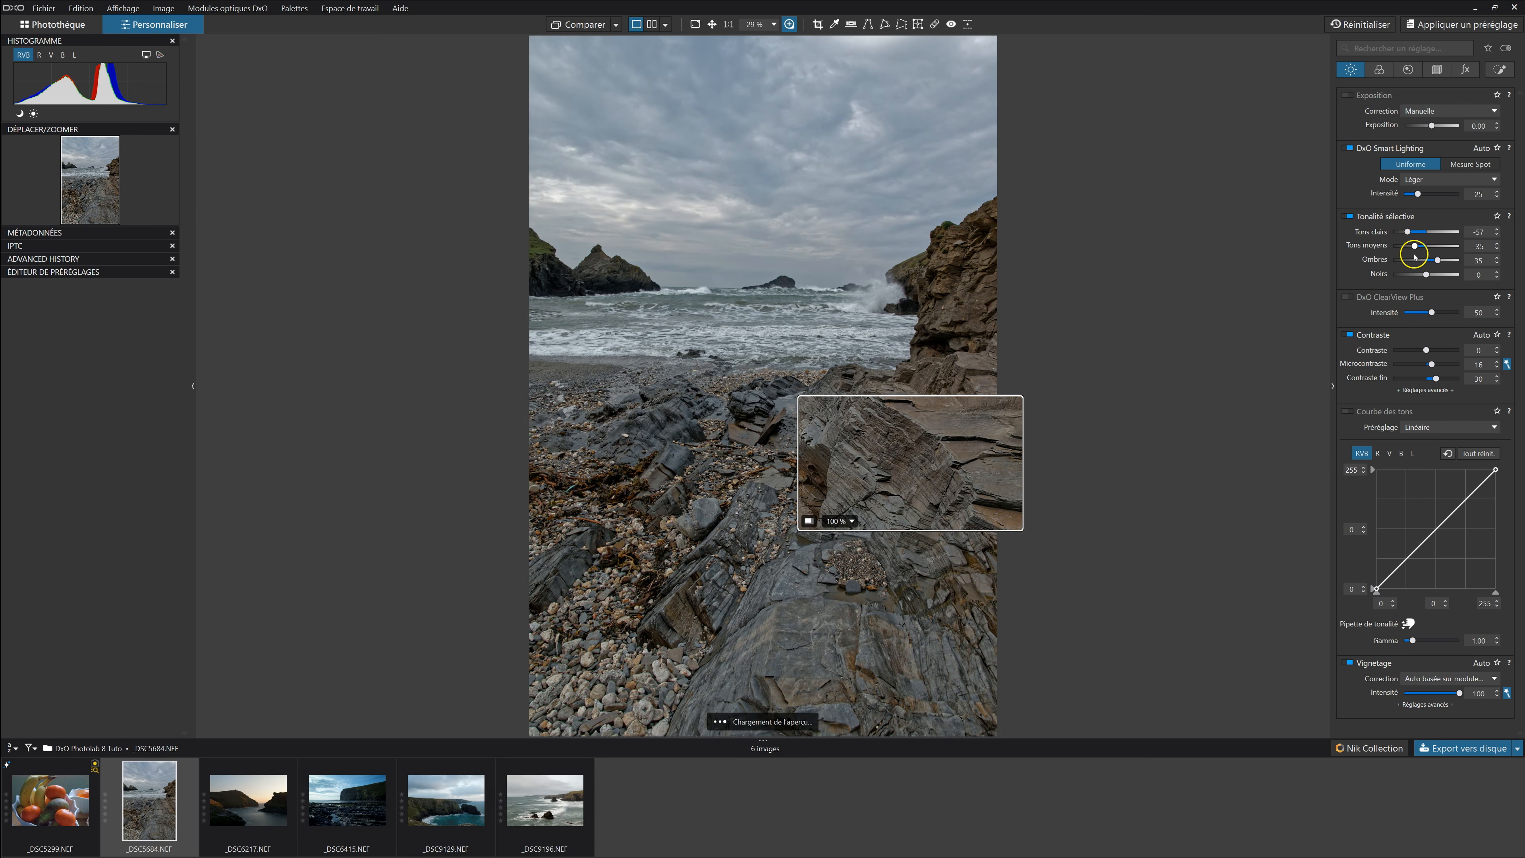
{"action": "left_click_drag", "start_coordinate": [1415, 245], "coordinate": [1419, 247]}
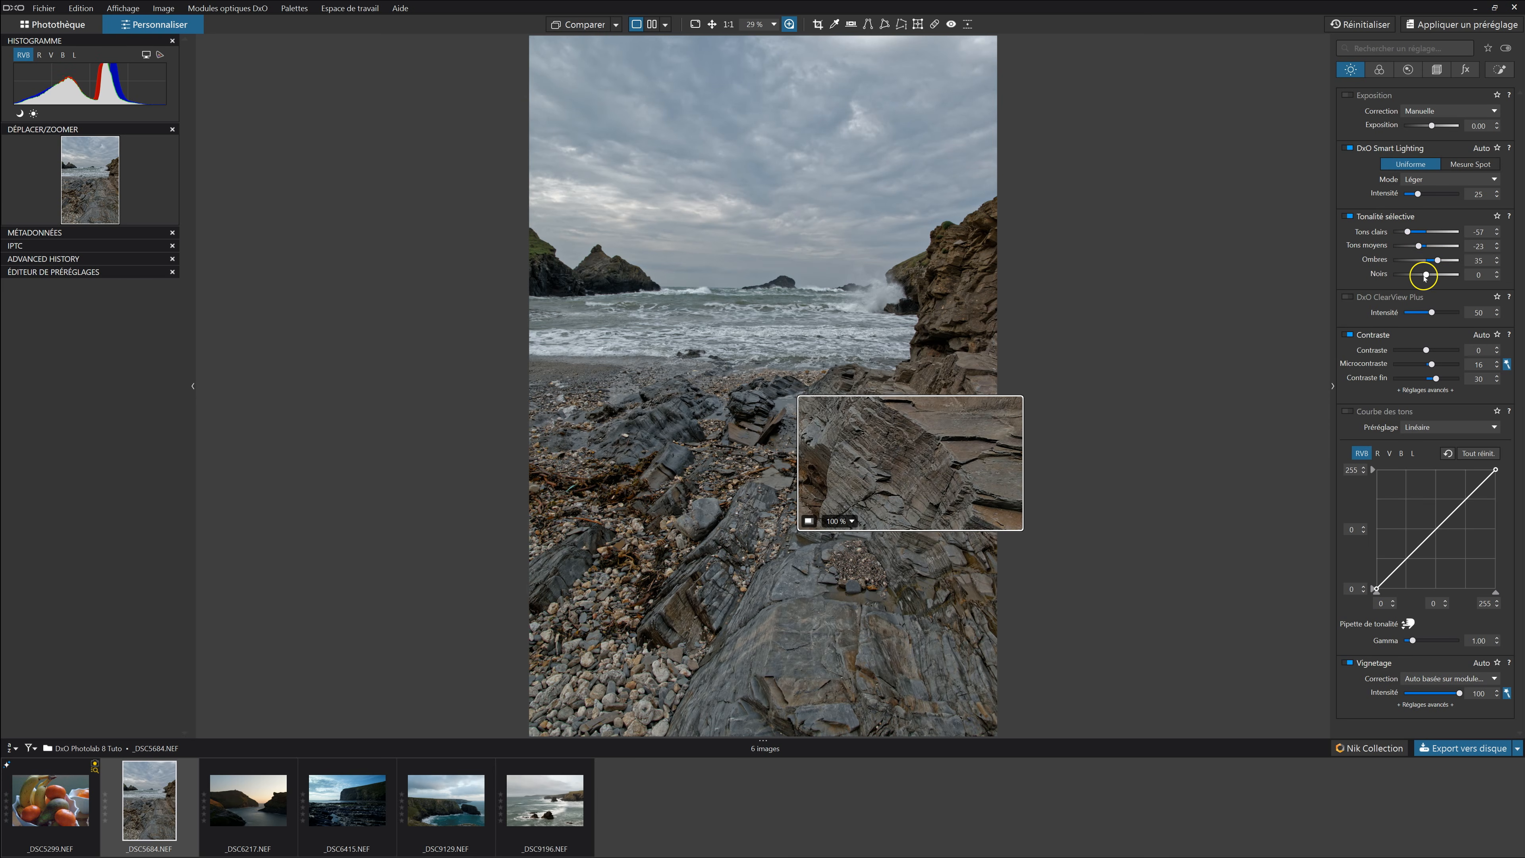
{"action": "left_click_drag", "start_coordinate": [1421, 275], "coordinate": [1420, 277]}
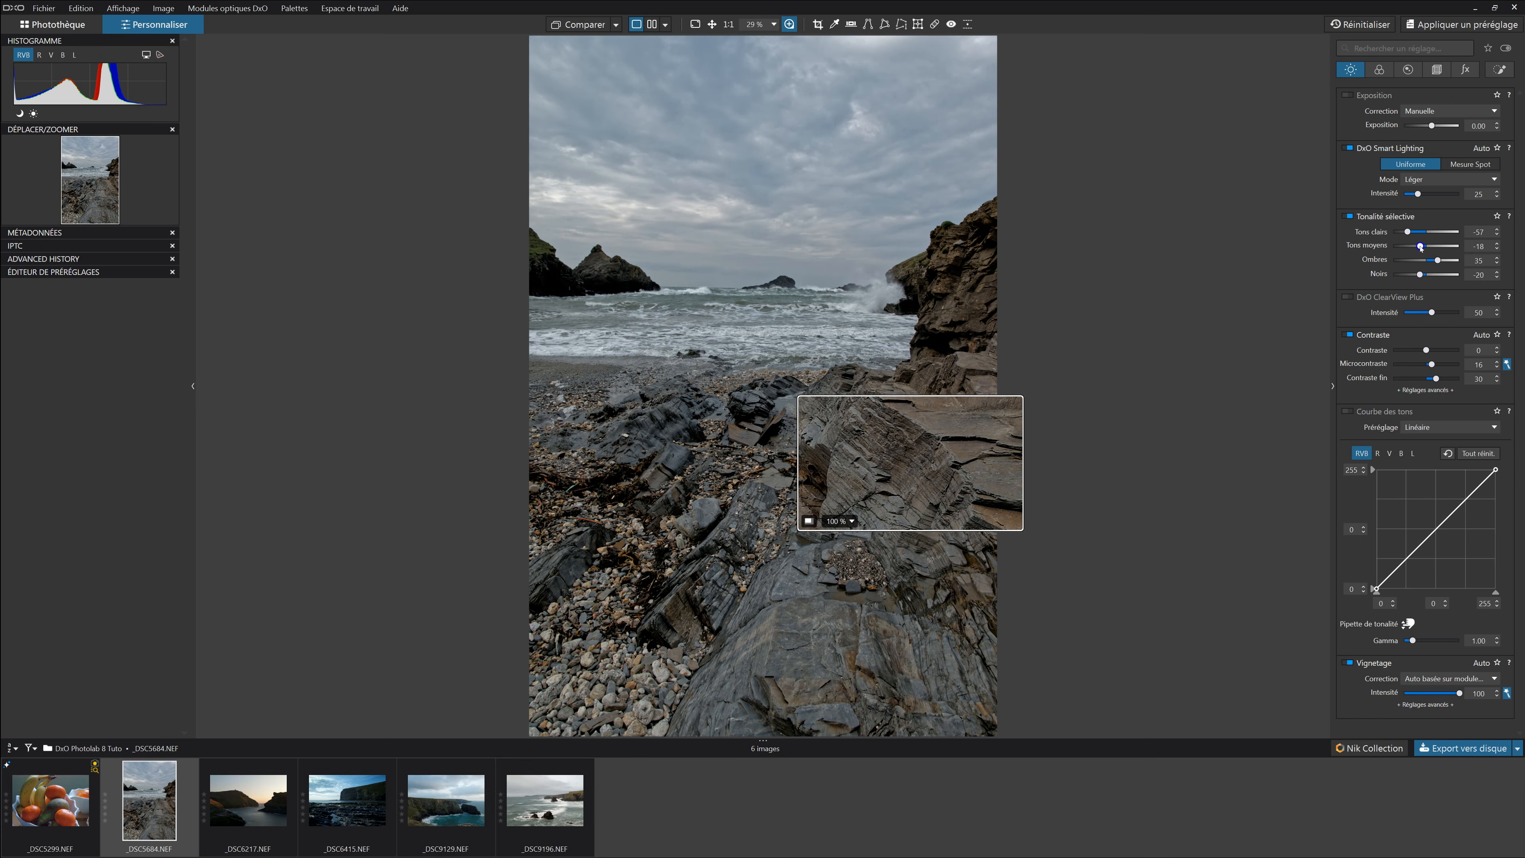
{"action": "left_click_drag", "start_coordinate": [1421, 247], "coordinate": [1416, 231]}
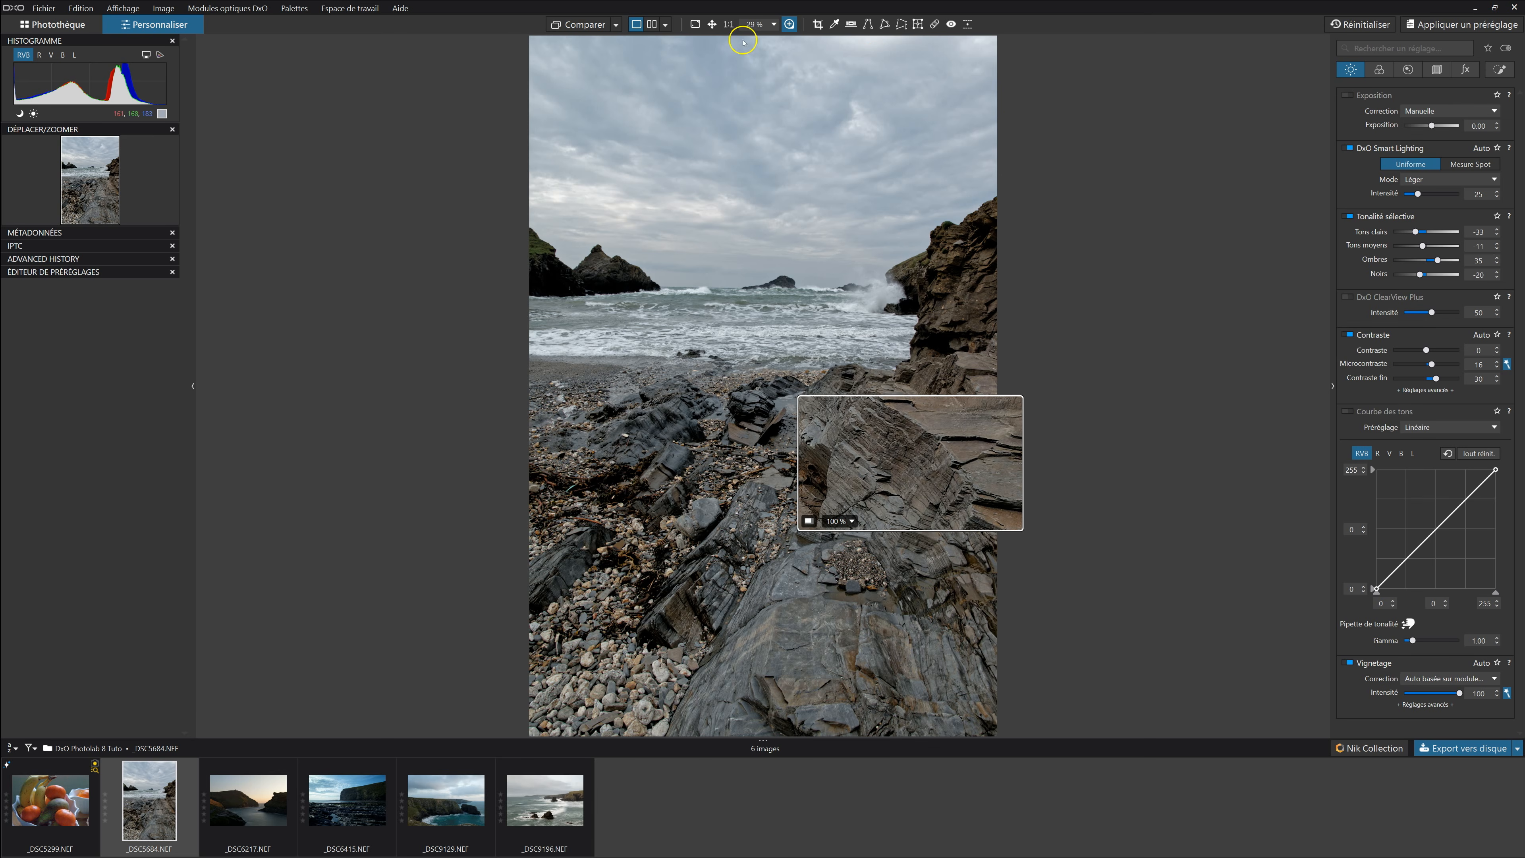
Close the loupe, examine the beach rocks and waves at 100% zoom, and return to the full-image view
{"action": "left_click", "coordinate": [789, 24]}
{"action": "left_click", "coordinate": [890, 487]}
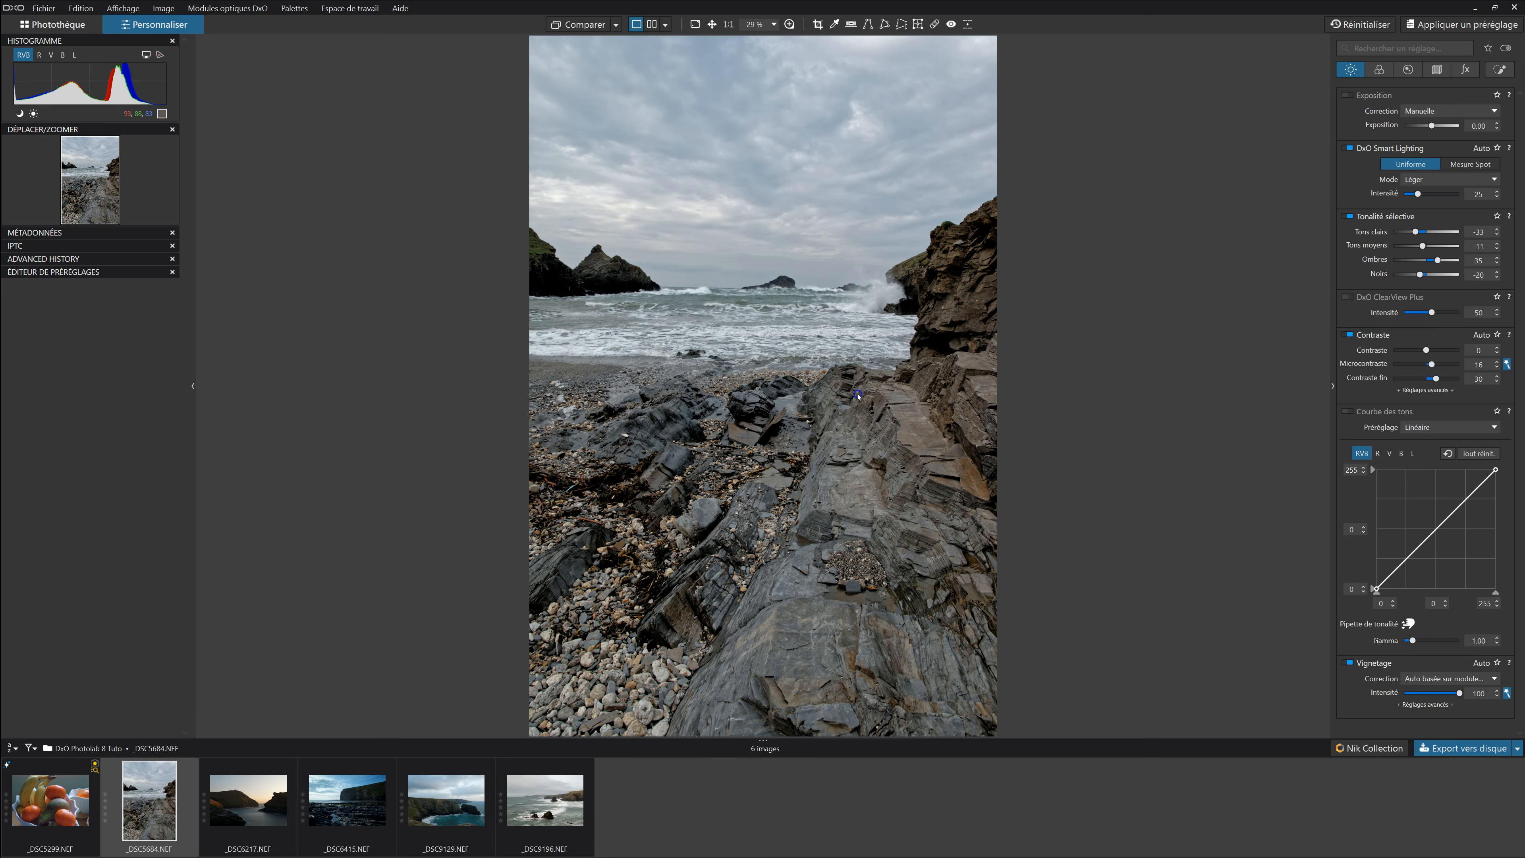
{"action": "left_click_drag", "start_coordinate": [754, 522], "coordinate": [786, 568]}
{"action": "left_click_drag", "start_coordinate": [882, 602], "coordinate": [834, 408]}
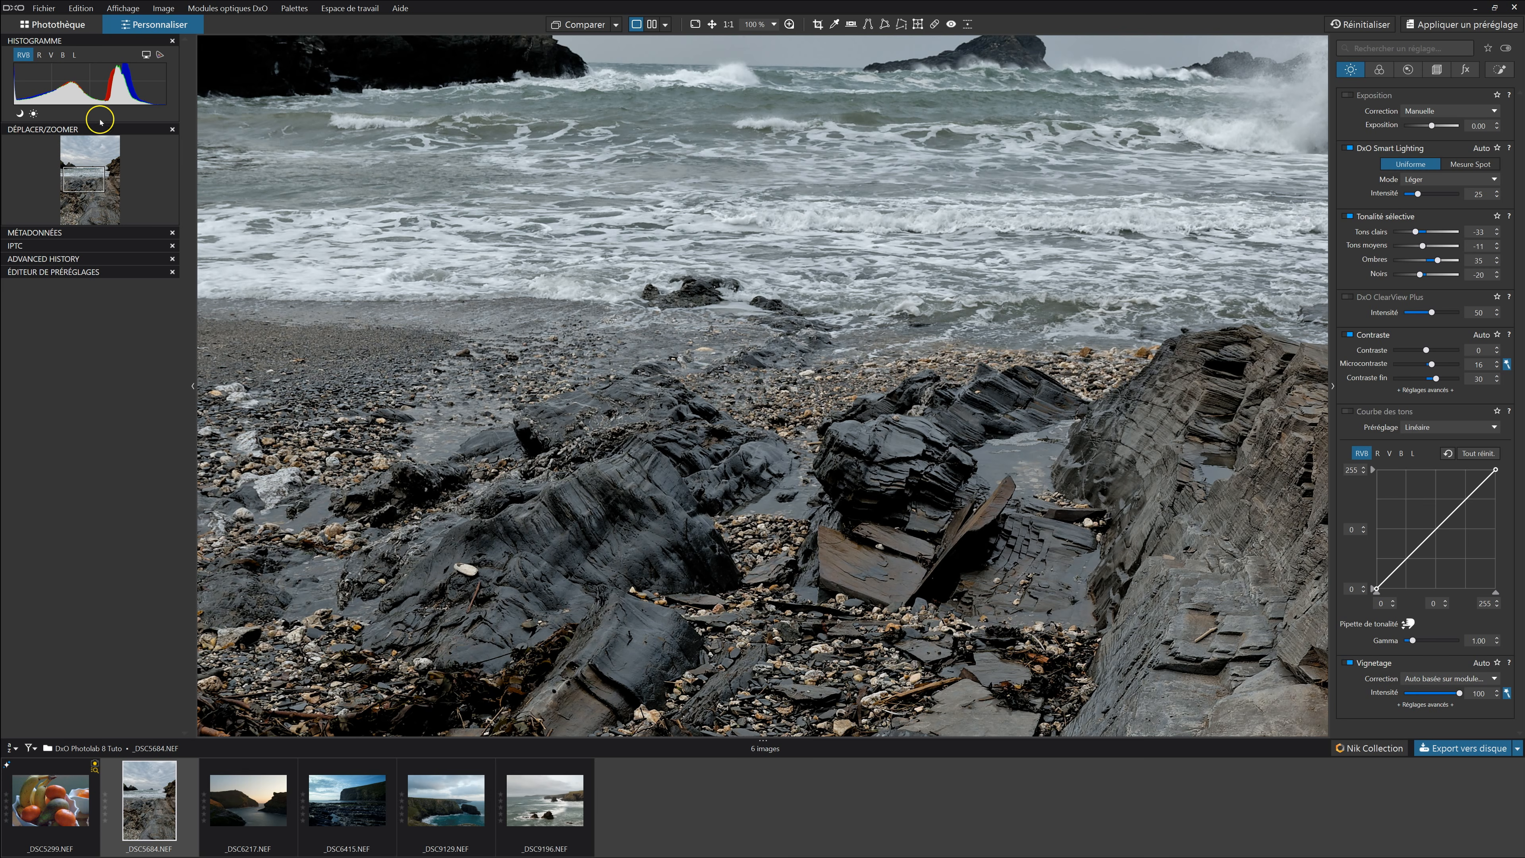
{"action": "left_click", "coordinate": [692, 320]}
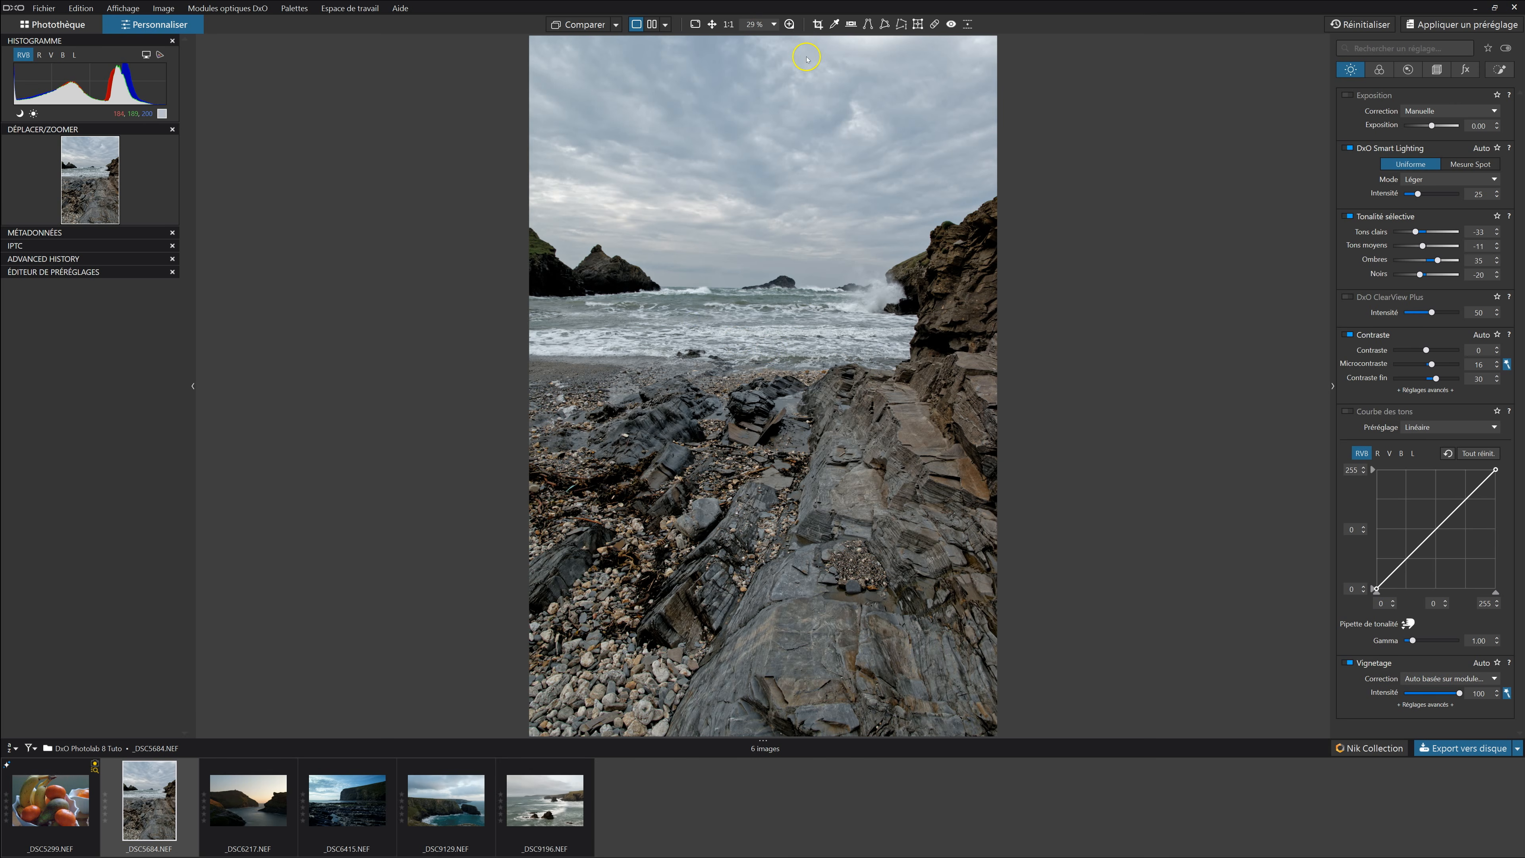
Reopen the loupe, place it over the pebbles beside the large rock, and enlarge it
{"action": "left_click", "coordinate": [789, 25]}
{"action": "left_click_drag", "start_coordinate": [912, 463], "coordinate": [726, 457]}
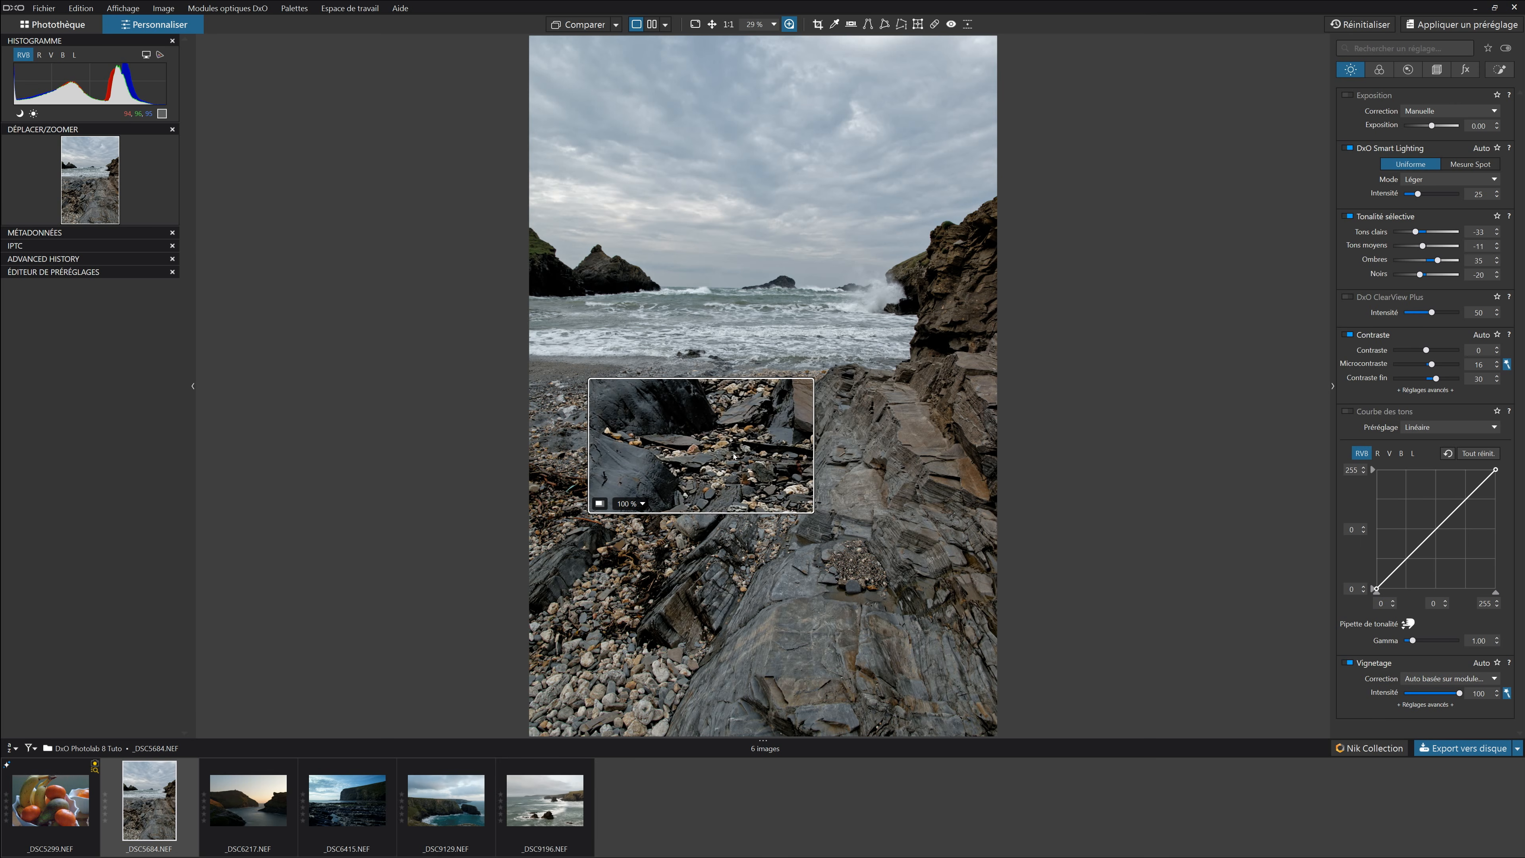
{"action": "left_click", "coordinate": [598, 503]}
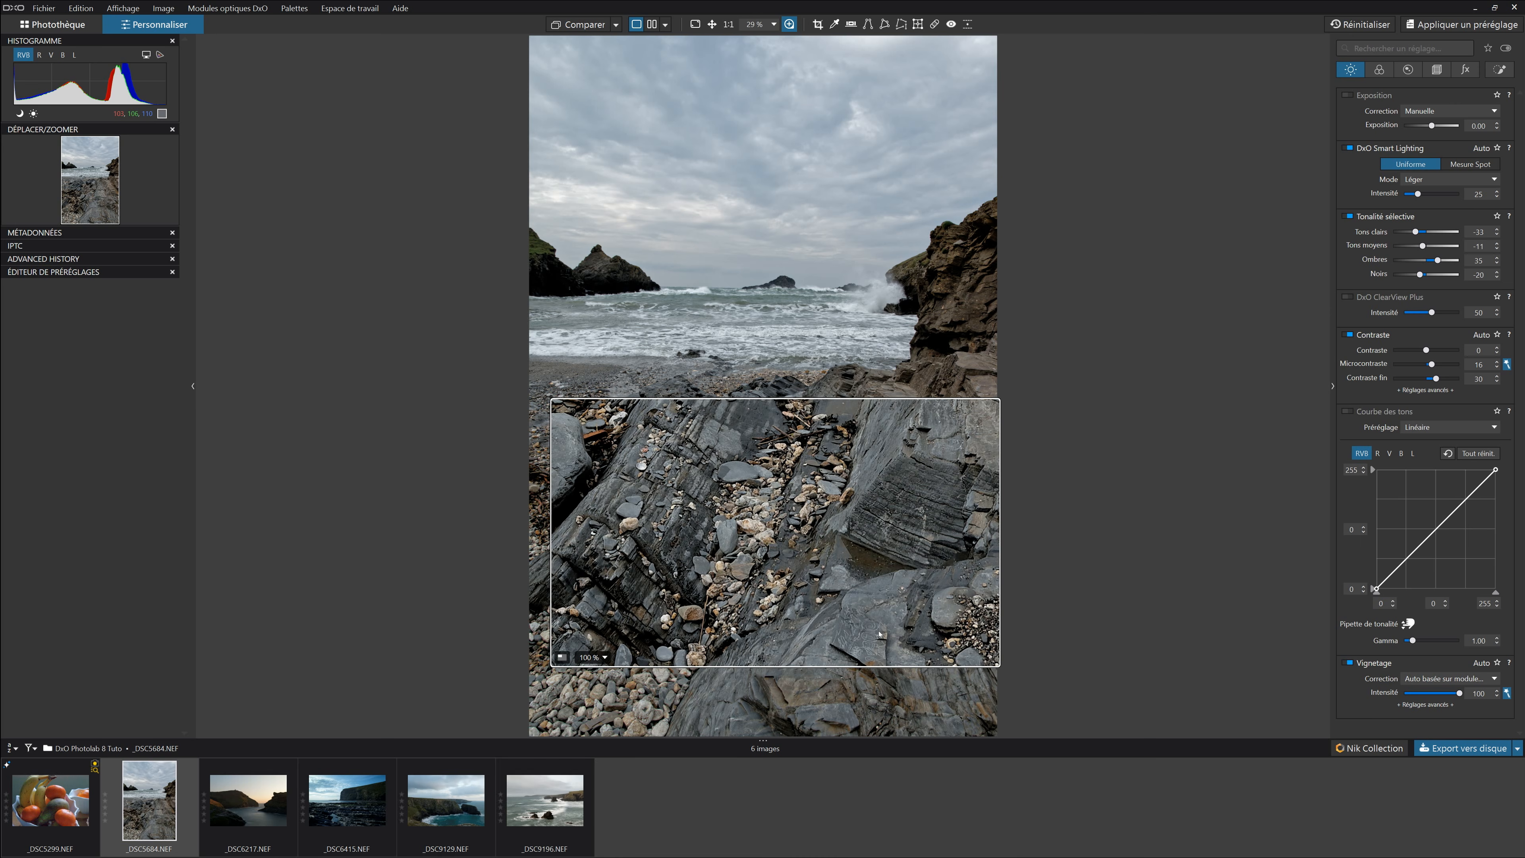
Enable DxO ClearView Plus on the beach photo and set its intensity to 39
{"action": "left_click", "coordinate": [1347, 298]}
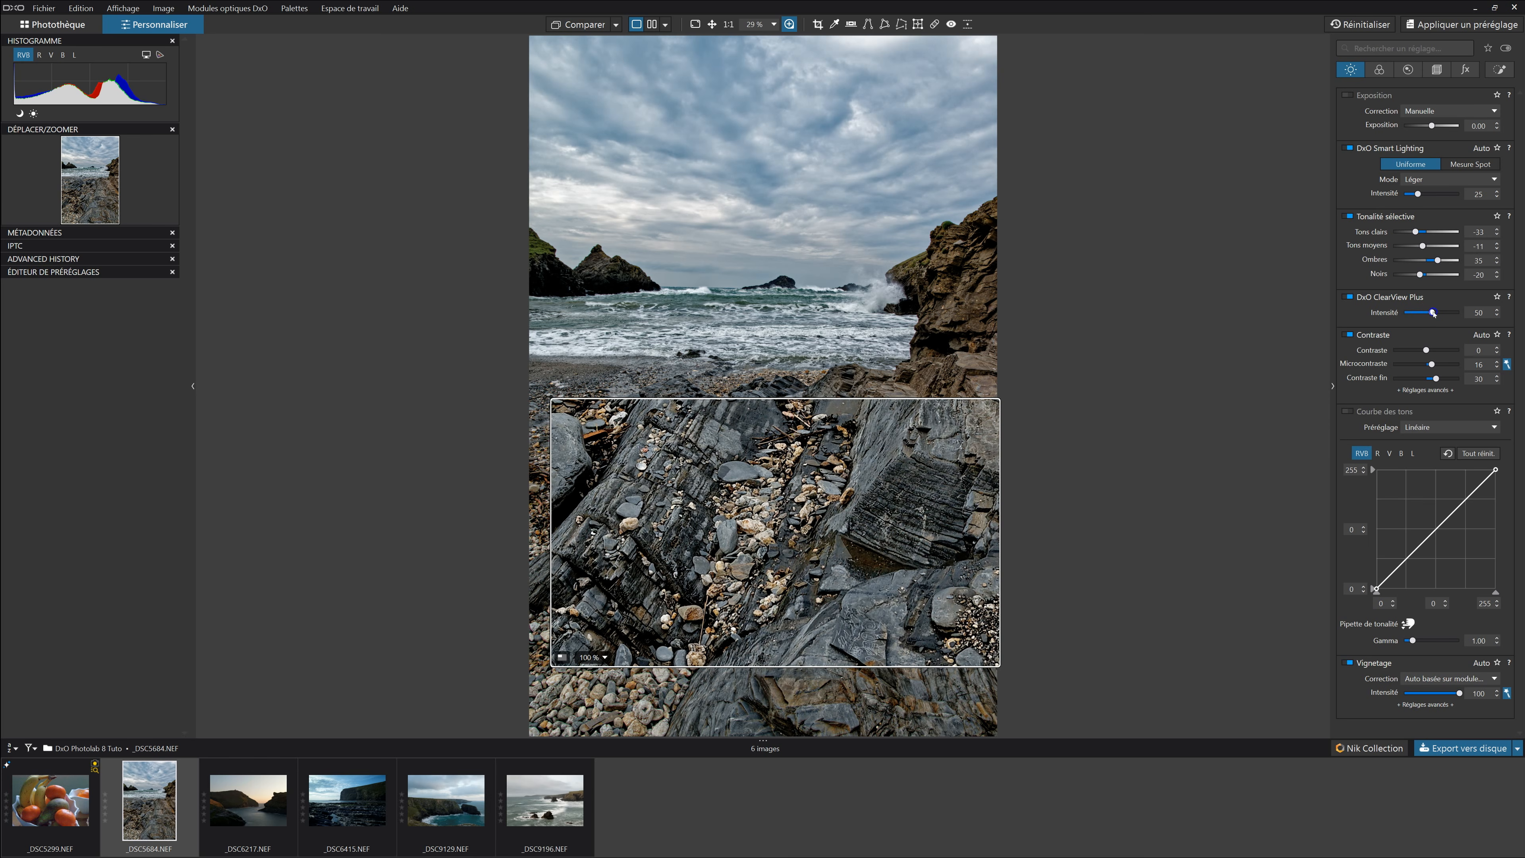
{"action": "left_click_drag", "start_coordinate": [1430, 314], "coordinate": [1420, 318]}
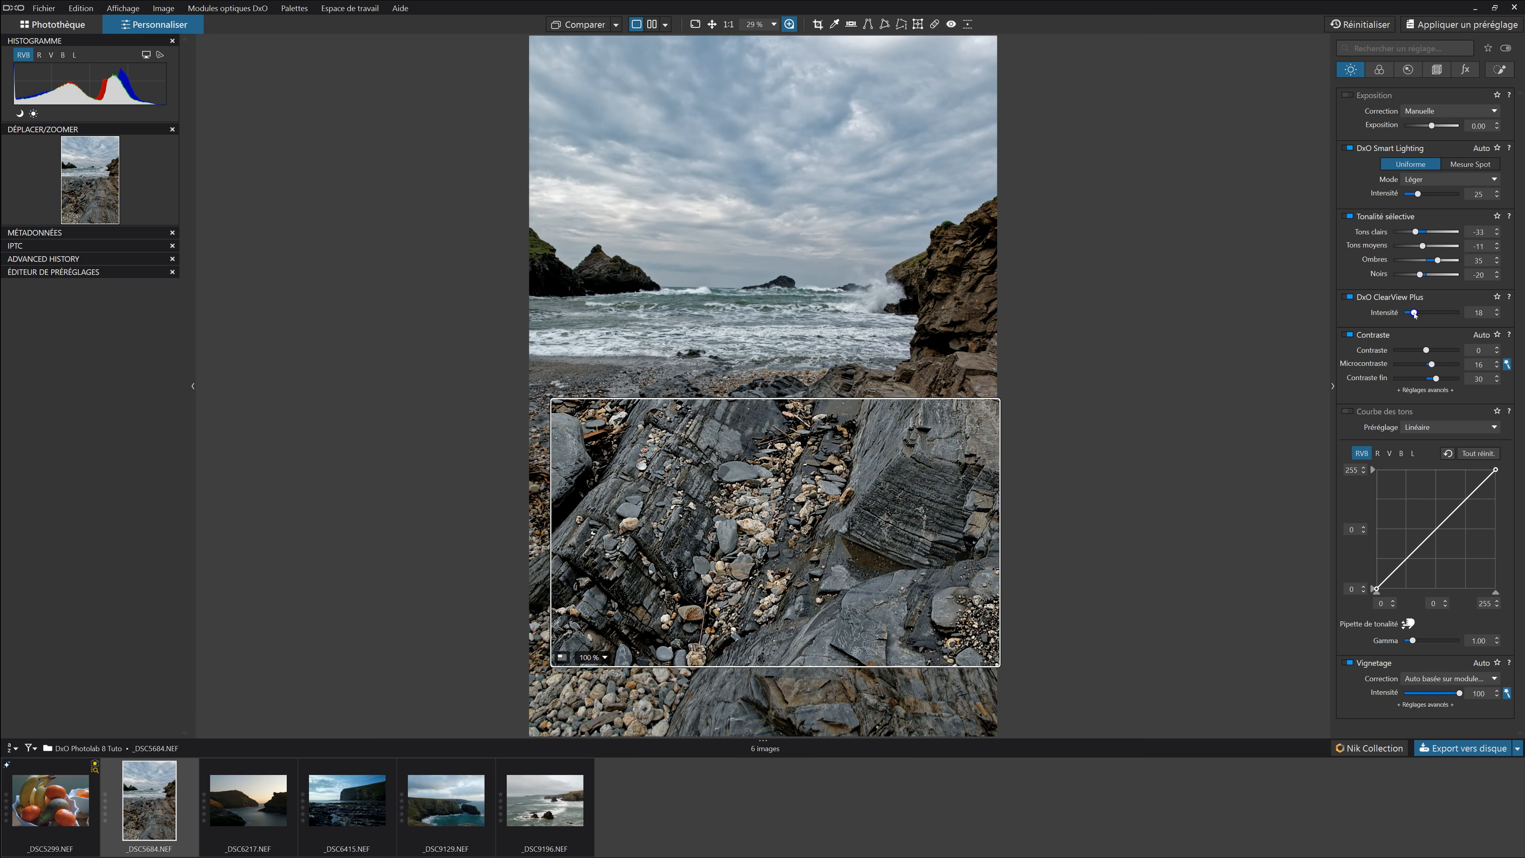
{"action": "mouse_move", "coordinate": [1412, 315]}
{"action": "left_mouse_down"}
{"action": "mouse_move", "coordinate": [1452, 320]}
{"action": "mouse_move", "coordinate": [1427, 319]}
{"action": "left_mouse_up"}
Examine the rocks through the loupe and compare them with DxO ClearView Plus repeatedly switched off and on
{"action": "left_click_drag", "start_coordinate": [683, 593], "coordinate": [743, 493]}
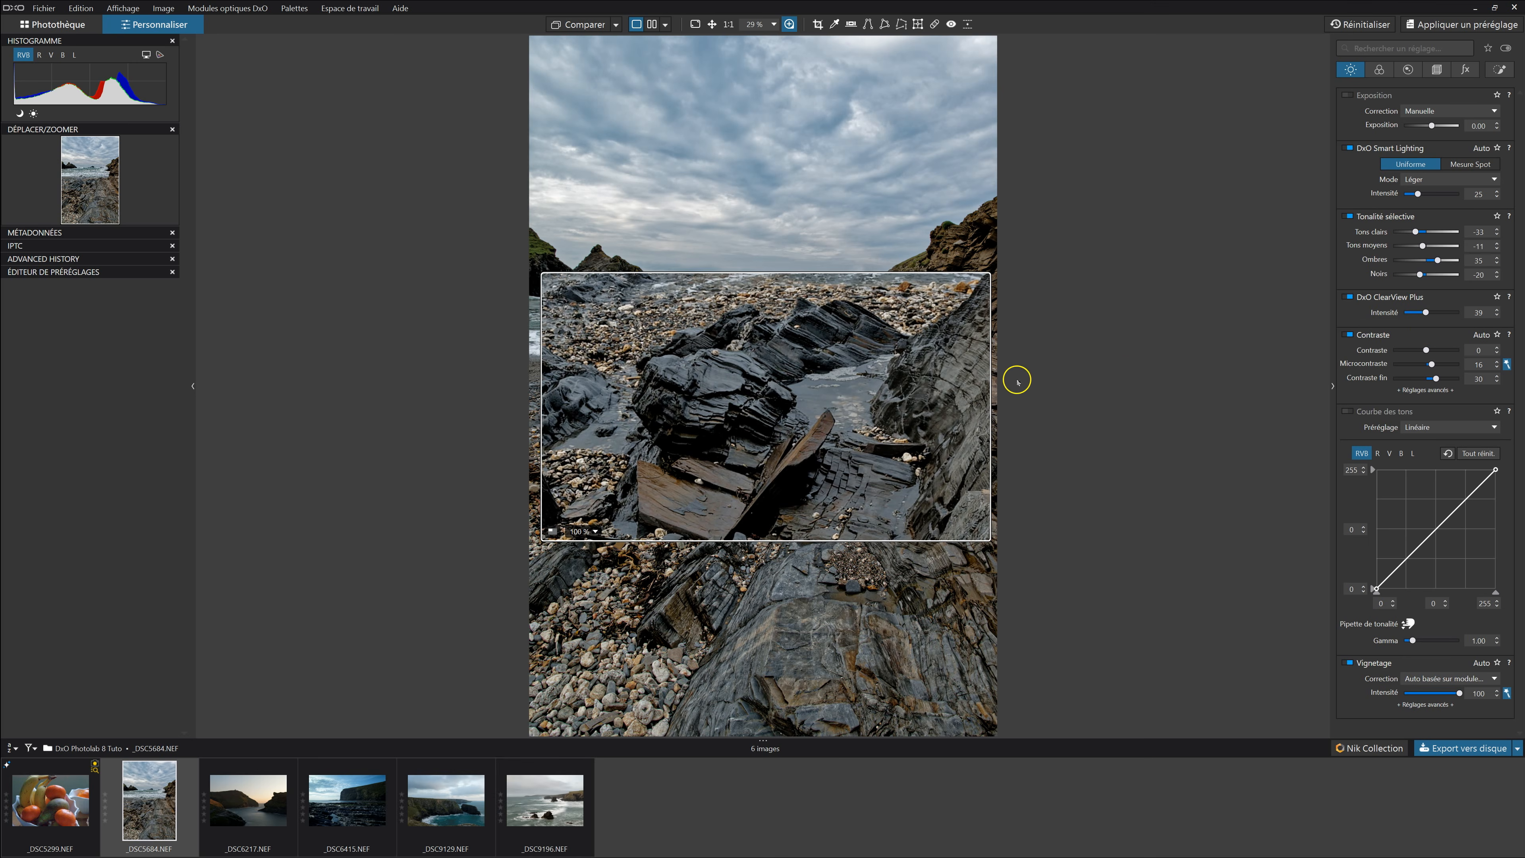
{"action": "left_click_drag", "start_coordinate": [878, 442], "coordinate": [848, 347]}
{"action": "left_click_drag", "start_coordinate": [836, 257], "coordinate": [867, 464]}
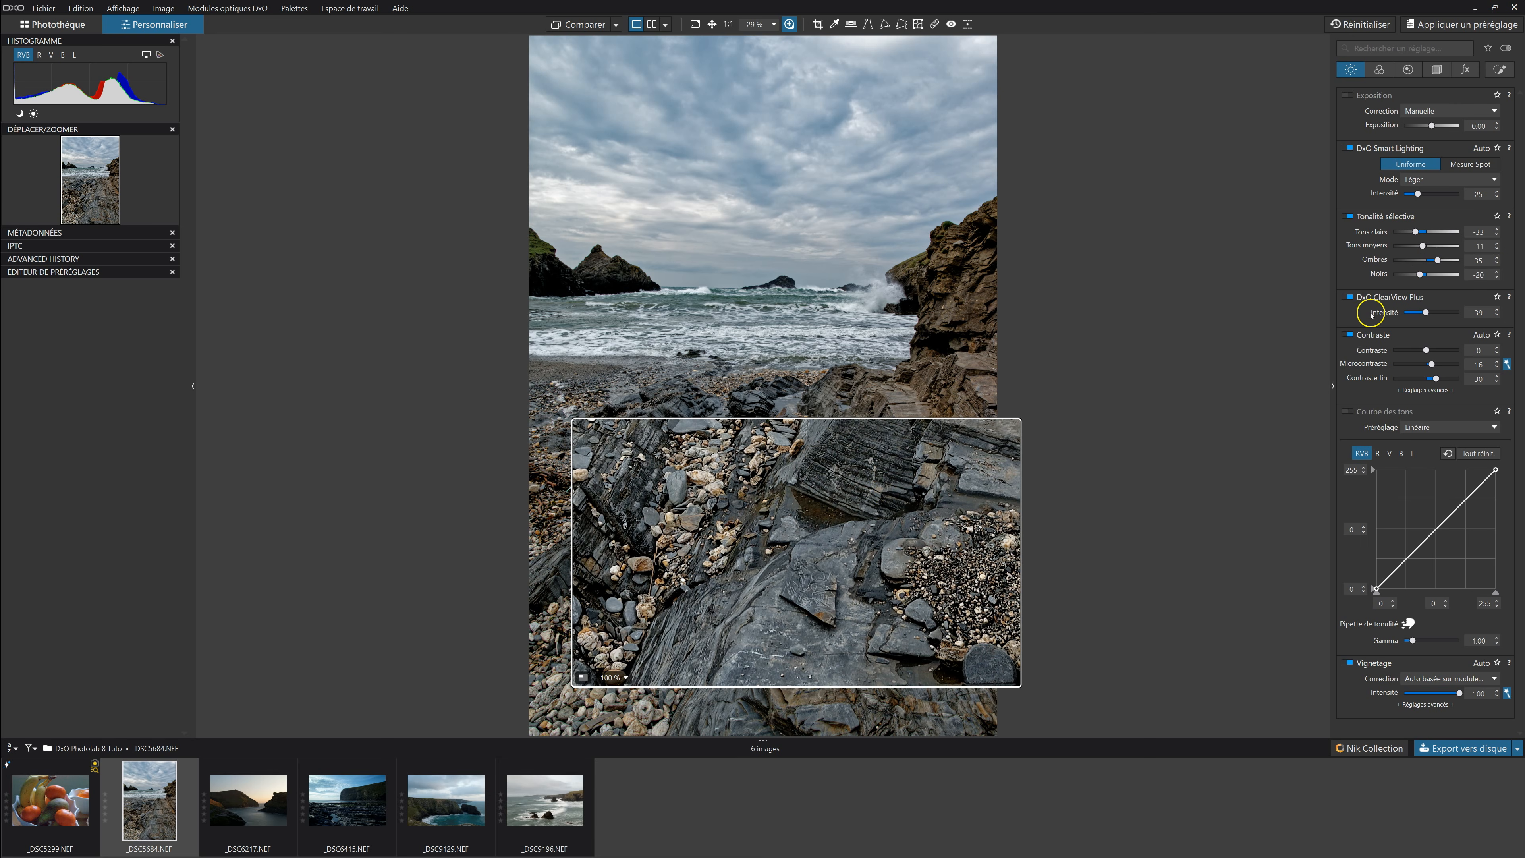
{"action": "left_click", "coordinate": [1350, 298]}
{"action": "left_click", "coordinate": [1350, 297]}
{"action": "left_click", "coordinate": [1350, 297]}
{"action": "left_click", "coordinate": [1350, 297]}
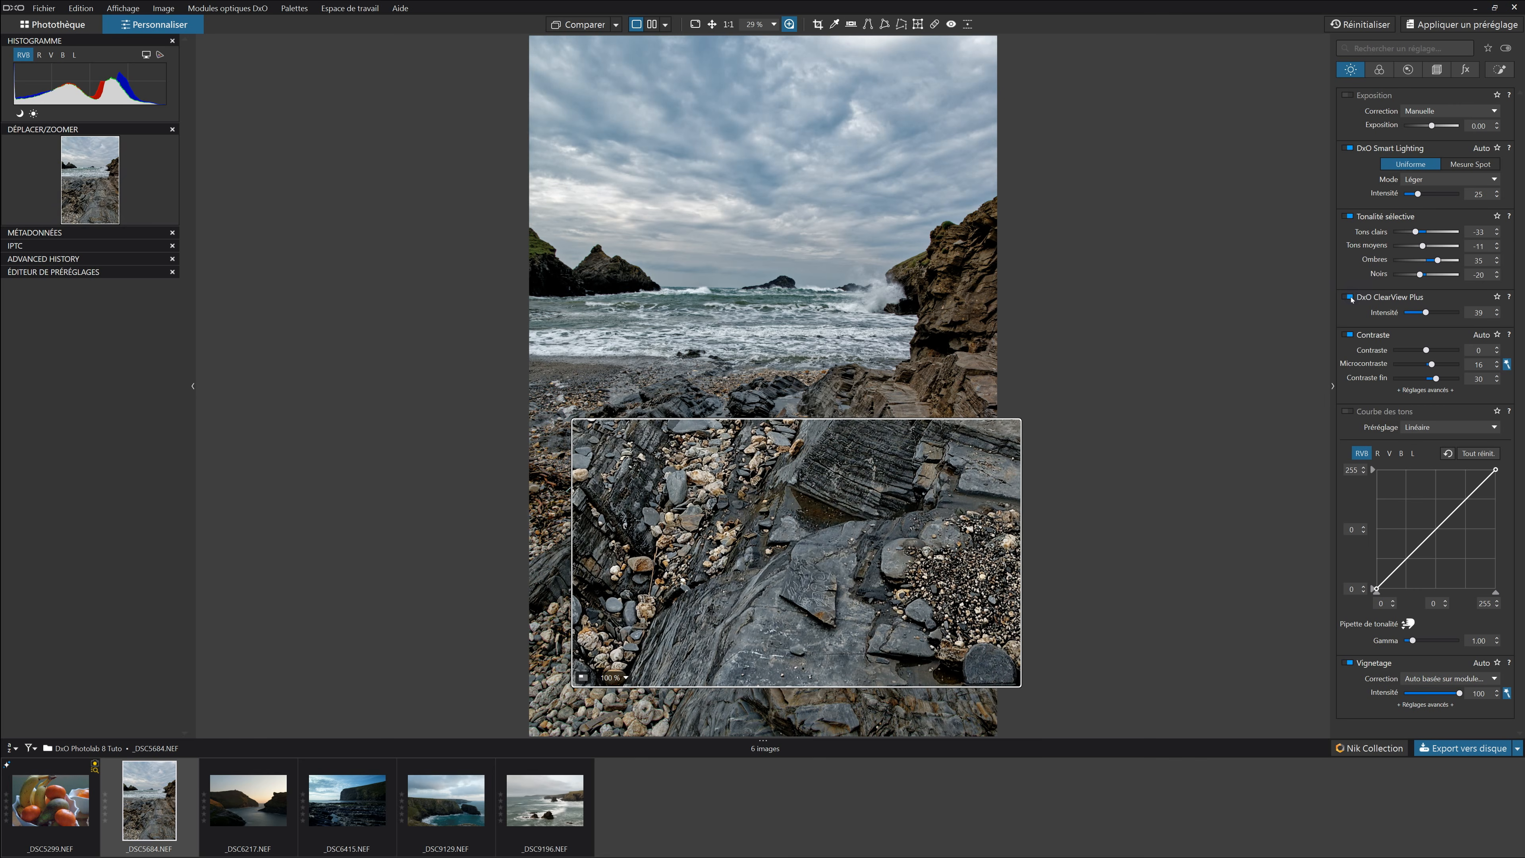
{"action": "left_click", "coordinate": [1350, 298]}
{"action": "left_click", "coordinate": [1350, 297]}
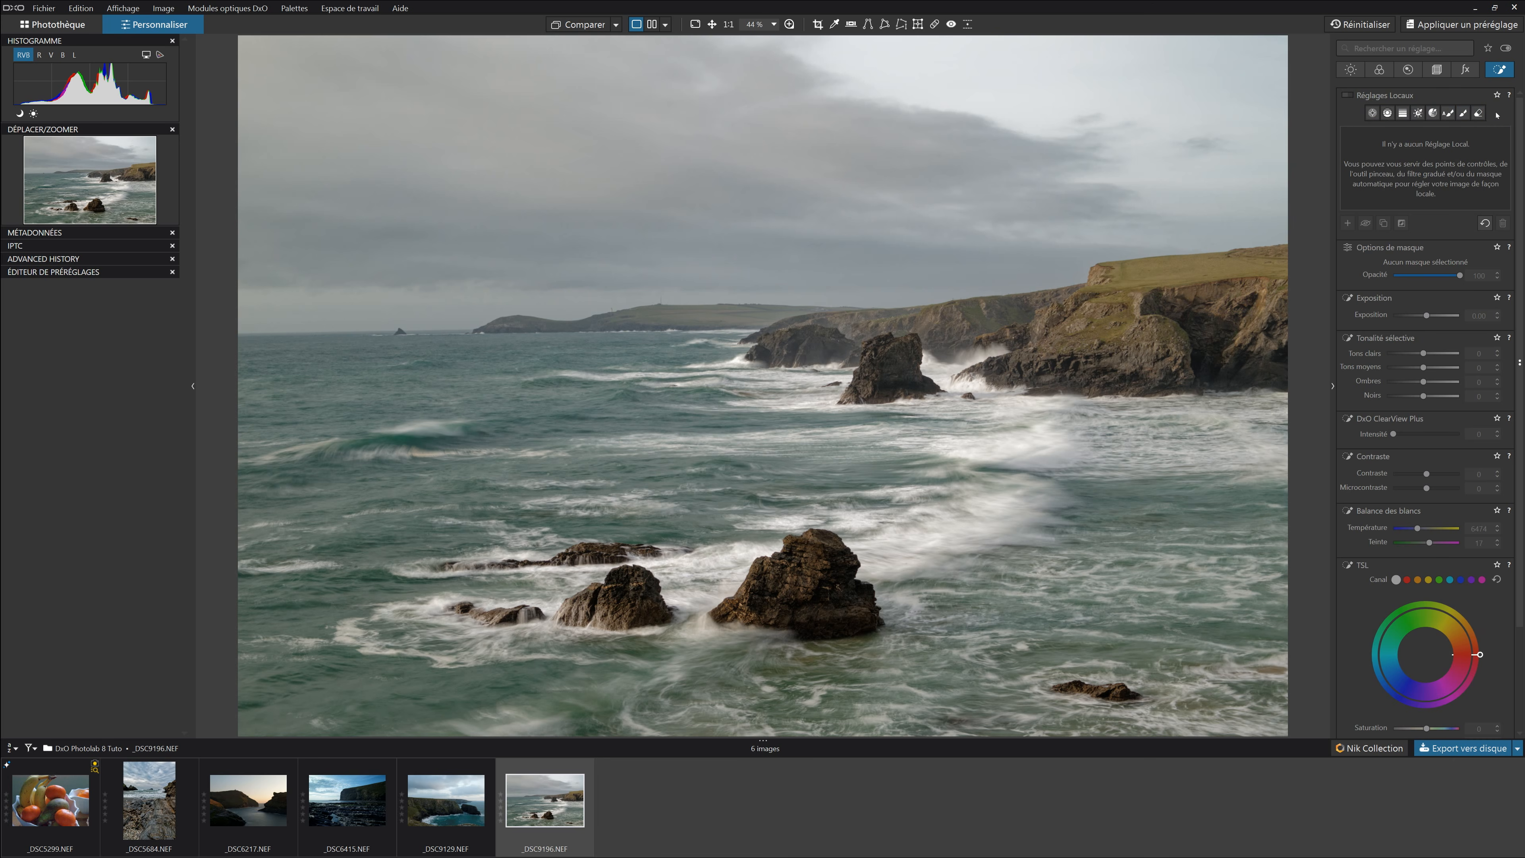
Create a hue mask on _DSC9196.NEF by sampling the grass on top of the cliff
{"action": "left_click", "coordinate": [1432, 113]}
{"action": "left_click", "coordinate": [1432, 113]}
{"action": "left_click", "coordinate": [1151, 271]}
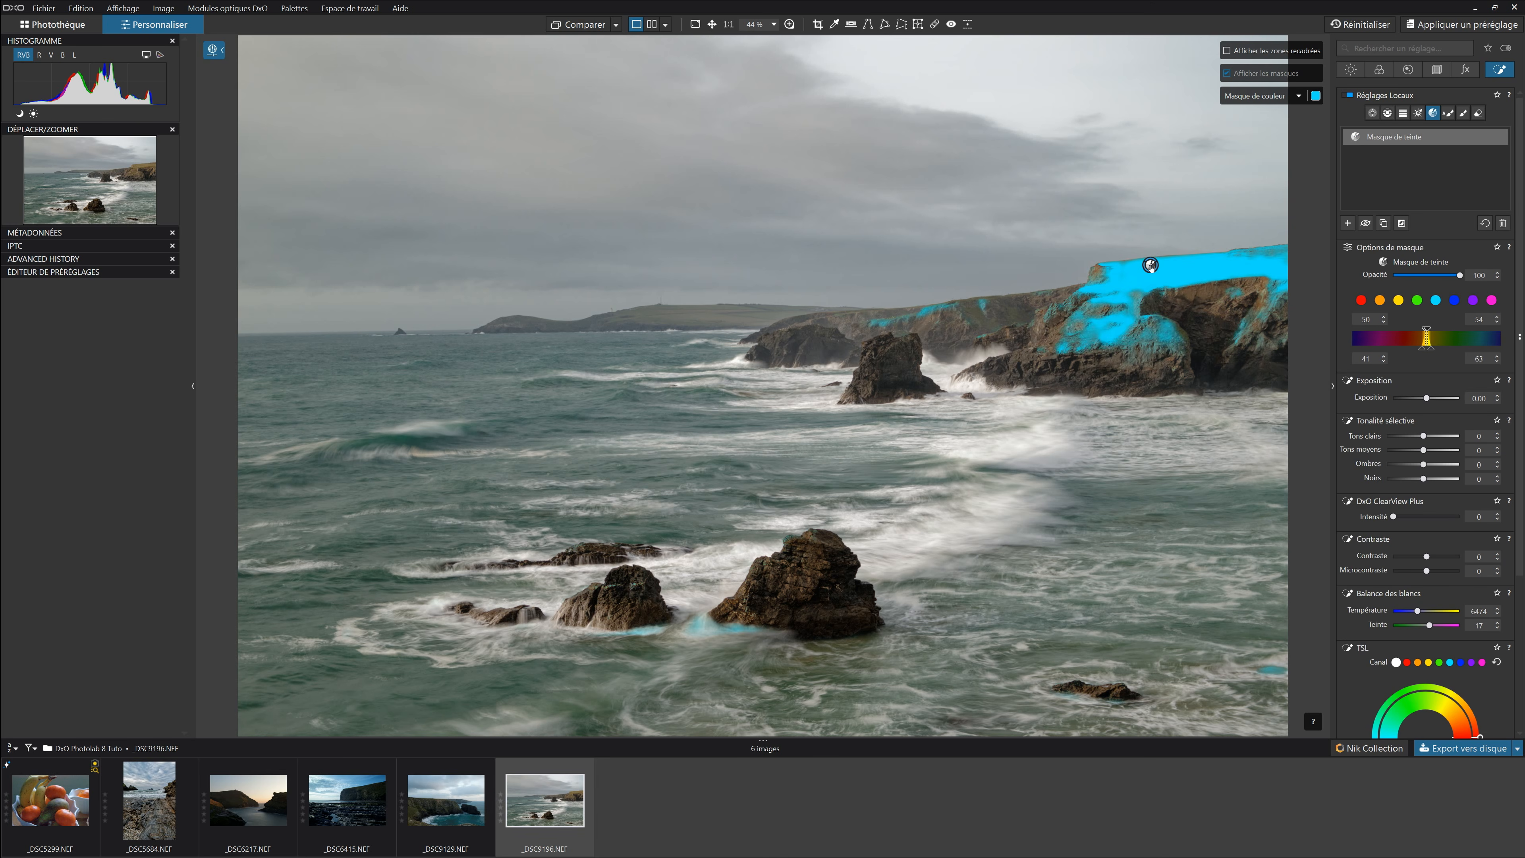
{"action": "left_click", "coordinate": [1076, 321]}
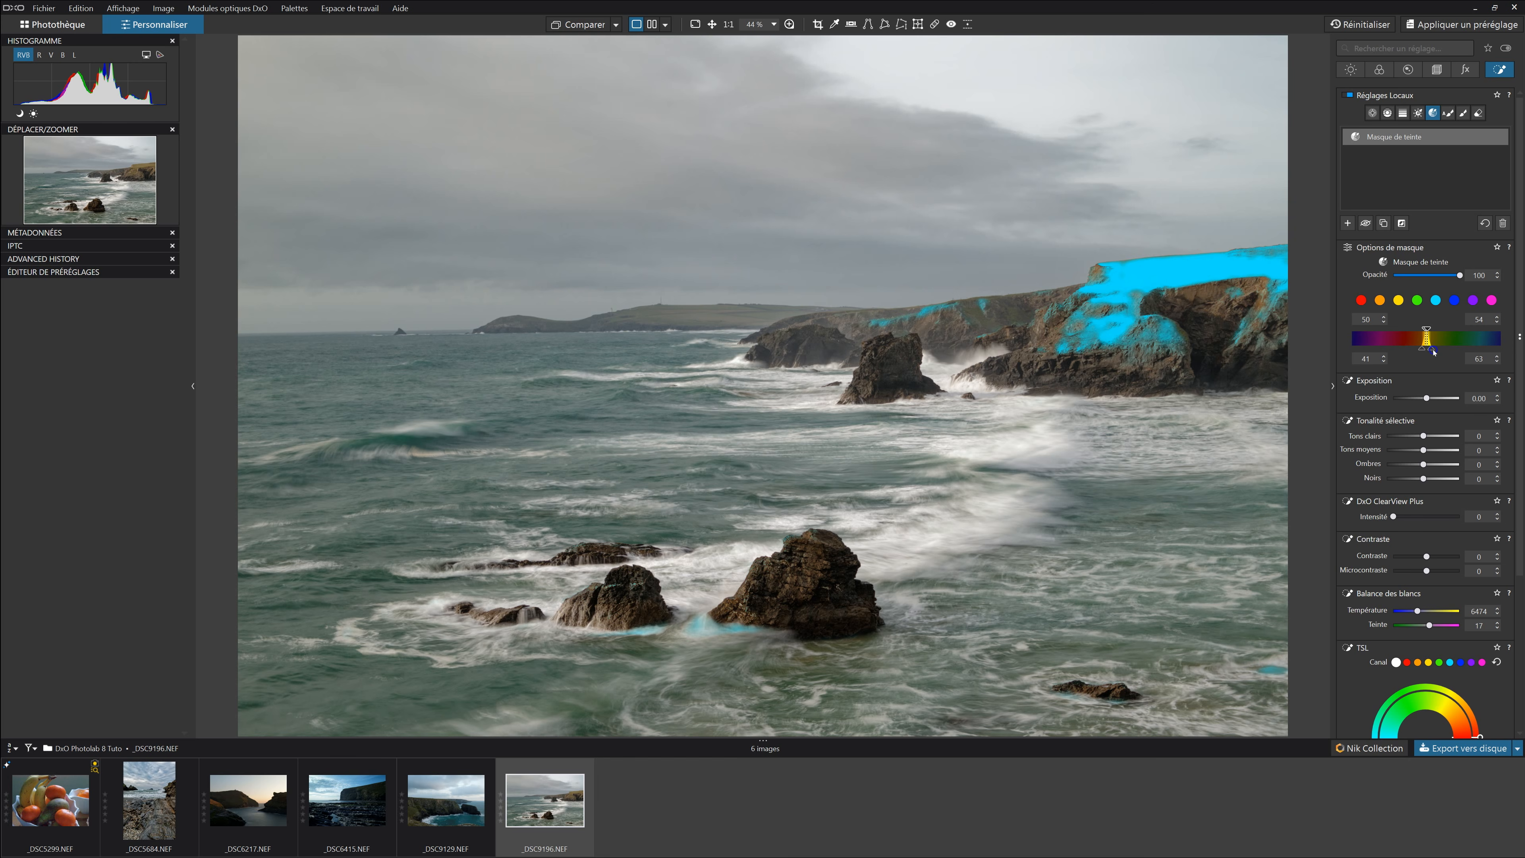
Widen the mask's hue range to 50–90 for the core and 1–123 for the outer limits
{"action": "left_click_drag", "start_coordinate": [1441, 352], "coordinate": [1403, 349]}
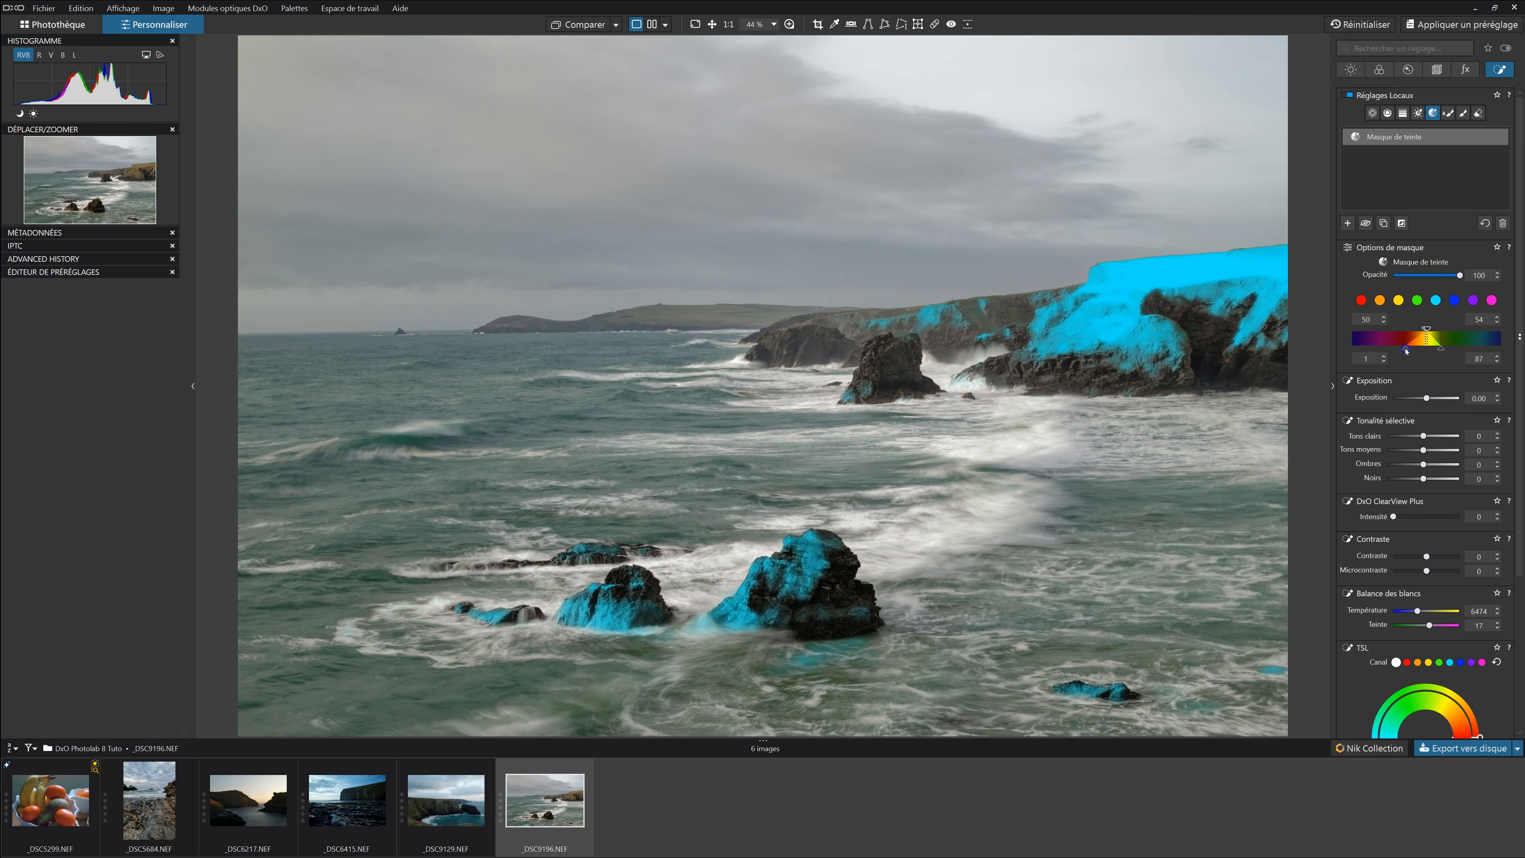
{"action": "left_click", "coordinate": [1422, 341]}
{"action": "left_click", "coordinate": [1426, 327]}
{"action": "mouse_move", "coordinate": [1415, 329]}
{"action": "left_mouse_down"}
{"action": "mouse_move", "coordinate": [1473, 329]}
{"action": "mouse_move", "coordinate": [1442, 330]}
{"action": "left_mouse_up"}
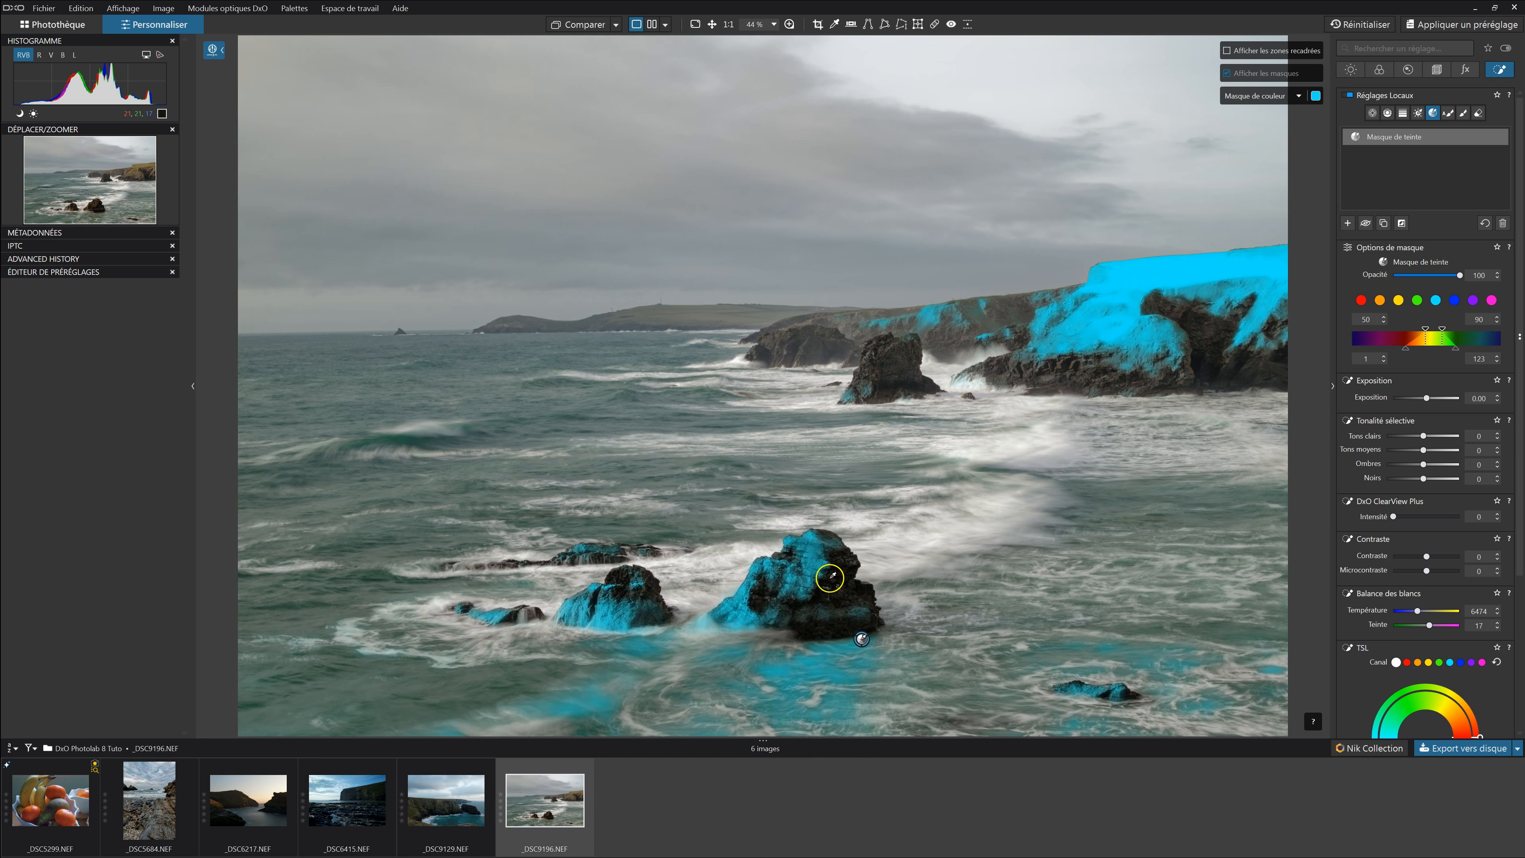
Erase the hue mask from the foreground rocks, the surrounding water and the sea stack near the cliff
{"action": "left_click", "coordinate": [1478, 112]}
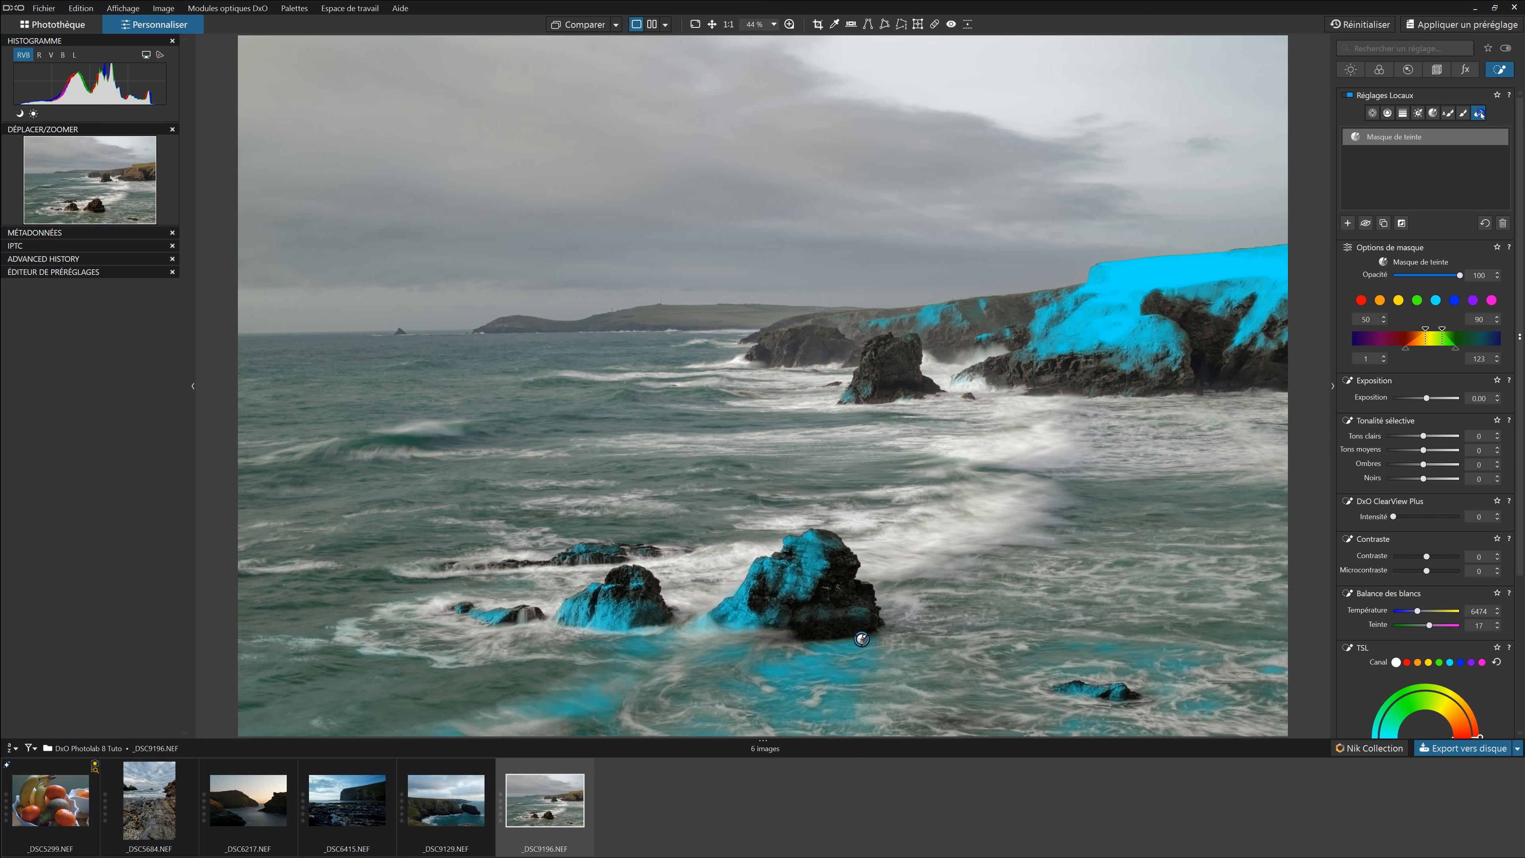
{"action": "mouse_move", "coordinate": [650, 621]}
{"action": "left_mouse_down"}
{"action": "mouse_move", "coordinate": [703, 602]}
{"action": "mouse_move", "coordinate": [603, 597]}
{"action": "mouse_move", "coordinate": [810, 580]}
{"action": "mouse_move", "coordinate": [625, 577]}
{"action": "mouse_move", "coordinate": [843, 555]}
{"action": "mouse_move", "coordinate": [621, 552]}
{"action": "mouse_move", "coordinate": [507, 594]}
{"action": "mouse_move", "coordinate": [674, 646]}
{"action": "mouse_move", "coordinate": [430, 618]}
{"action": "mouse_move", "coordinate": [413, 639]}
{"action": "mouse_move", "coordinate": [675, 679]}
{"action": "mouse_move", "coordinate": [439, 692]}
{"action": "mouse_move", "coordinate": [934, 661]}
{"action": "mouse_move", "coordinate": [1073, 670]}
{"action": "mouse_move", "coordinate": [861, 721]}
{"action": "mouse_move", "coordinate": [1029, 672]}
{"action": "left_mouse_up"}
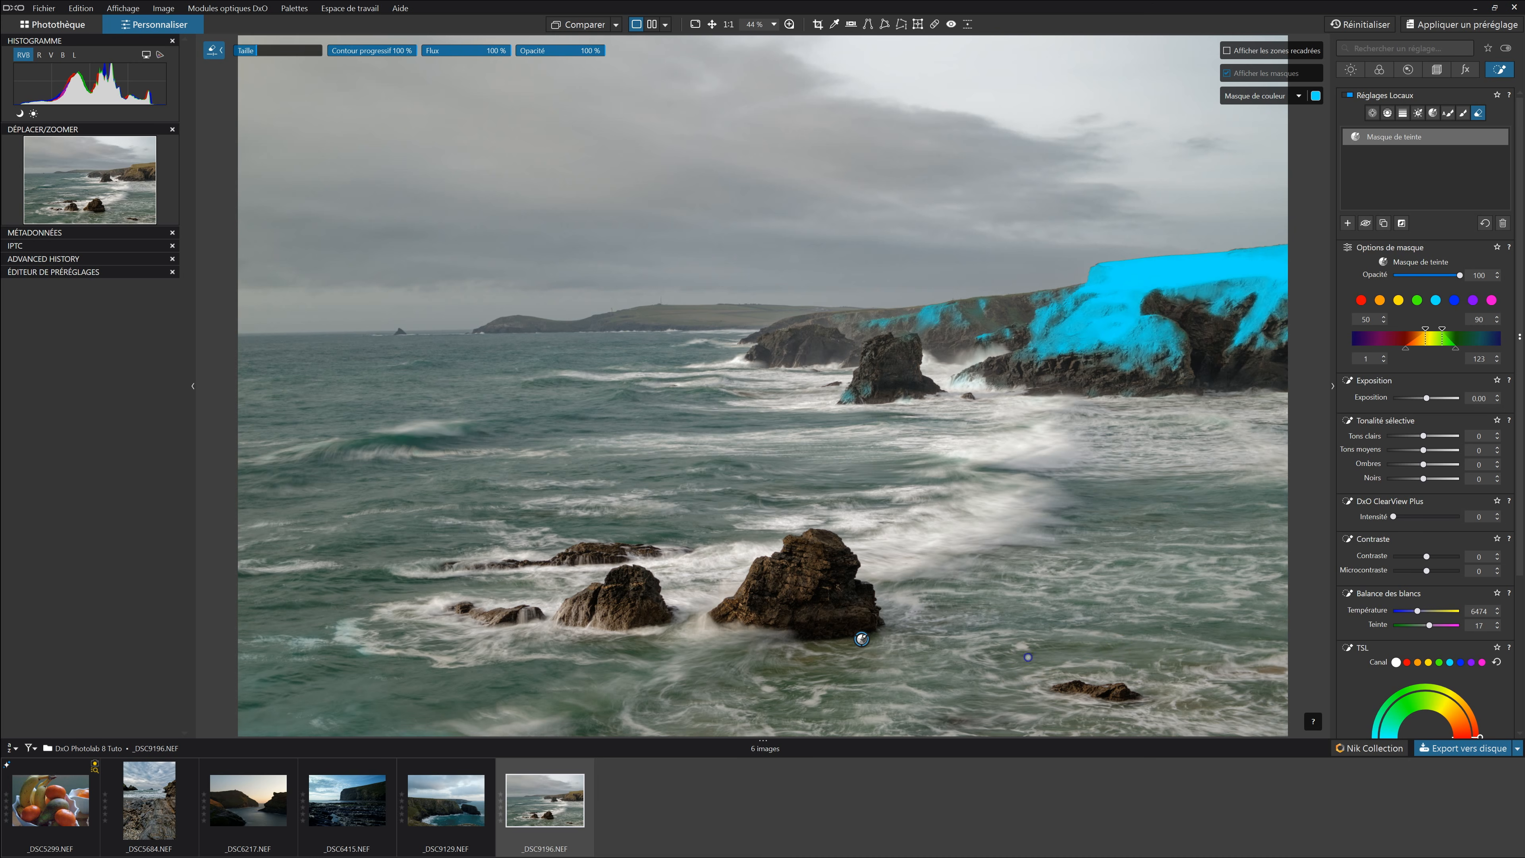
{"action": "left_click_drag", "start_coordinate": [802, 404], "coordinate": [857, 414]}
Return to the hue mask tool and set the masked cliff's exposure to 0.58
{"action": "left_click", "coordinate": [1431, 117]}
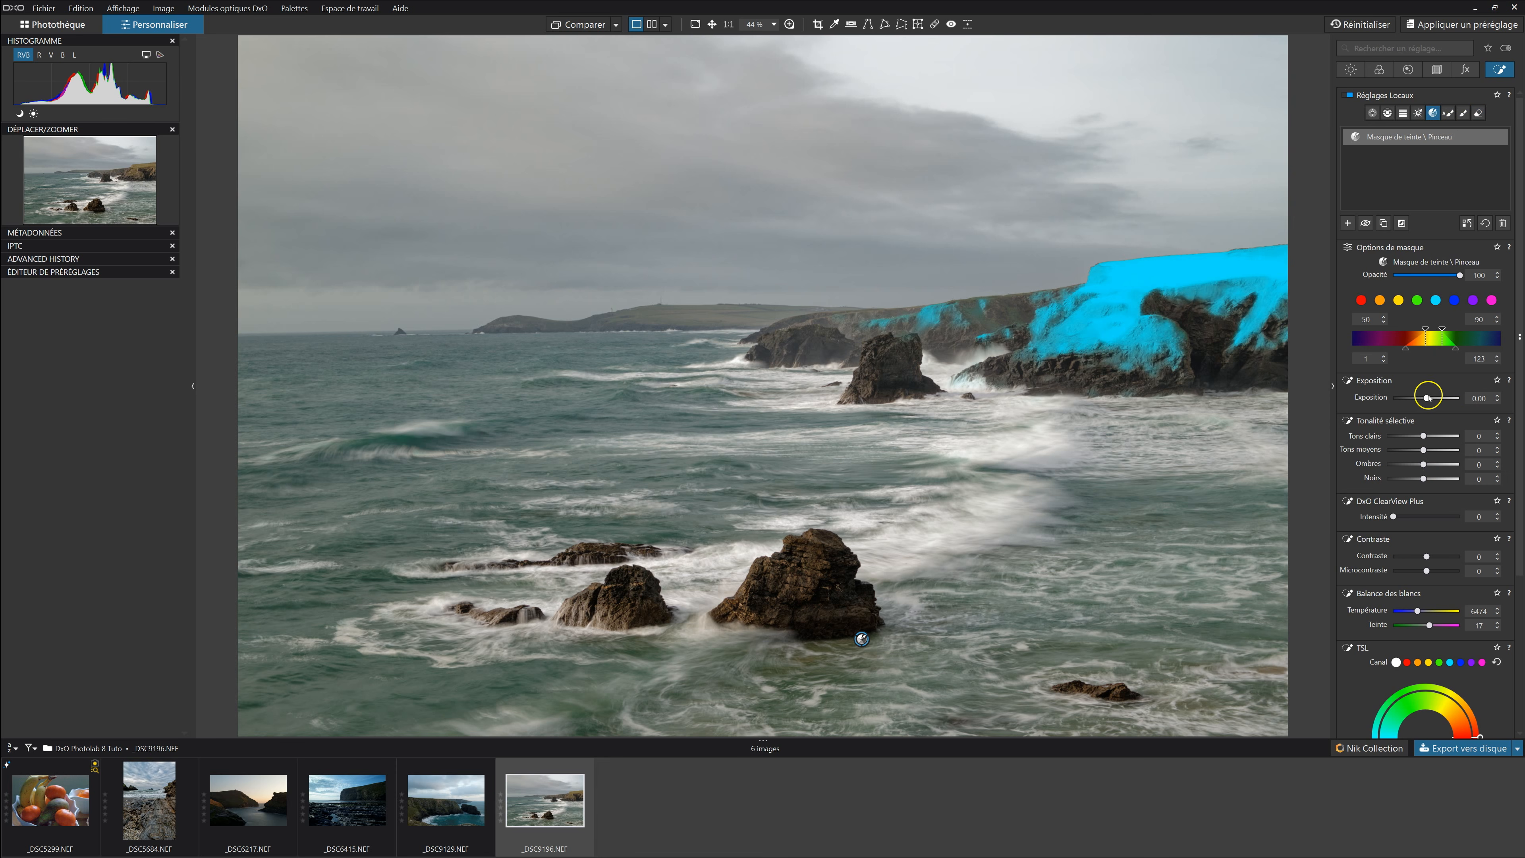
{"action": "left_click_drag", "start_coordinate": [1427, 398], "coordinate": [1430, 398]}
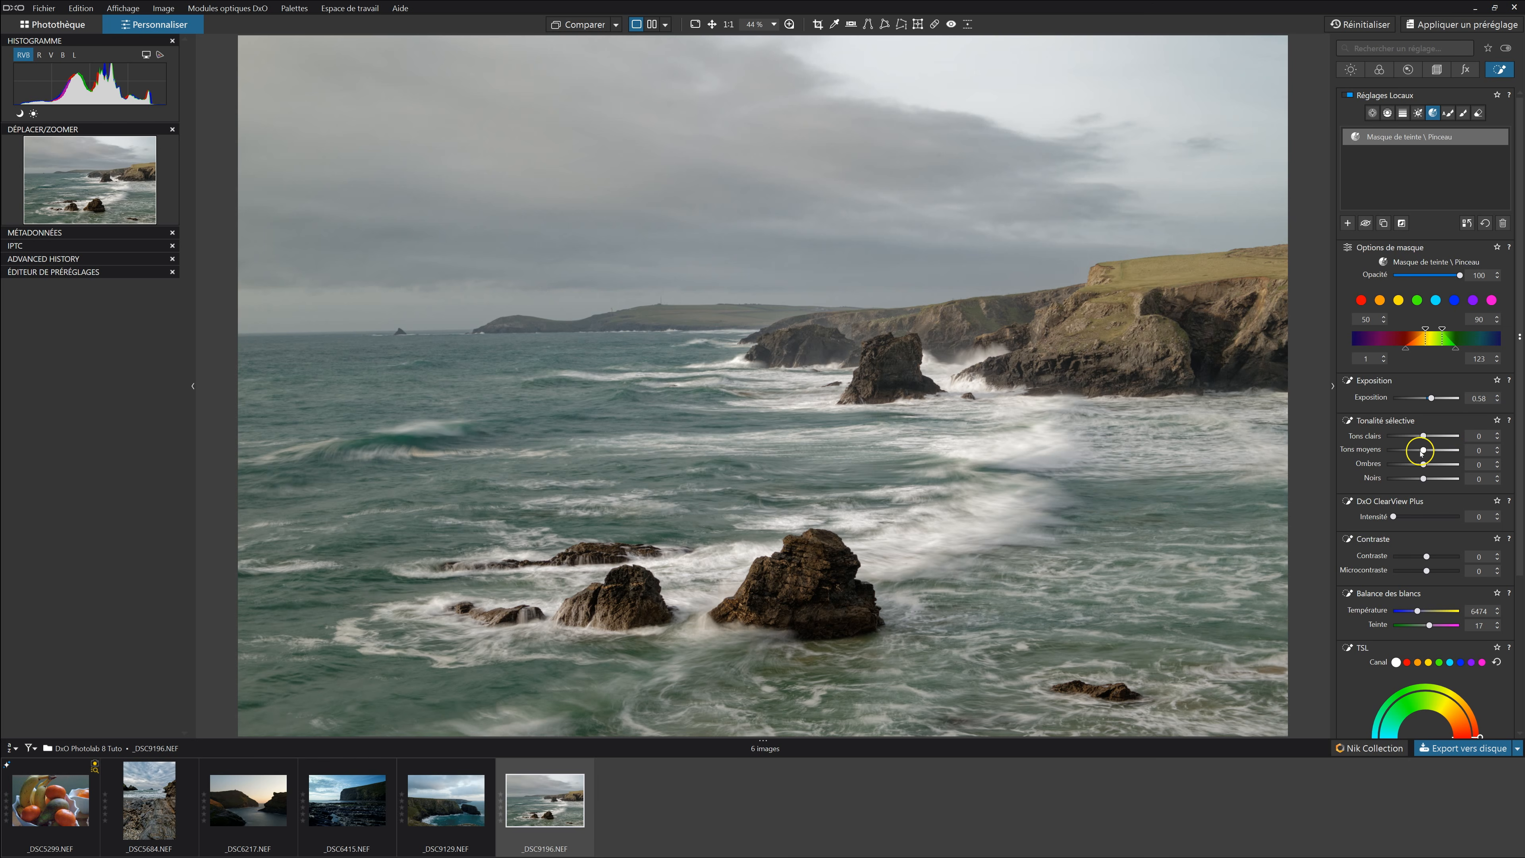
Set the masked cliff's midtones to 16 and blacks to -26, and compare the photo with the mask off and on
{"action": "left_click_drag", "start_coordinate": [1428, 450], "coordinate": [1430, 451]}
{"action": "left_click", "coordinate": [1422, 478]}
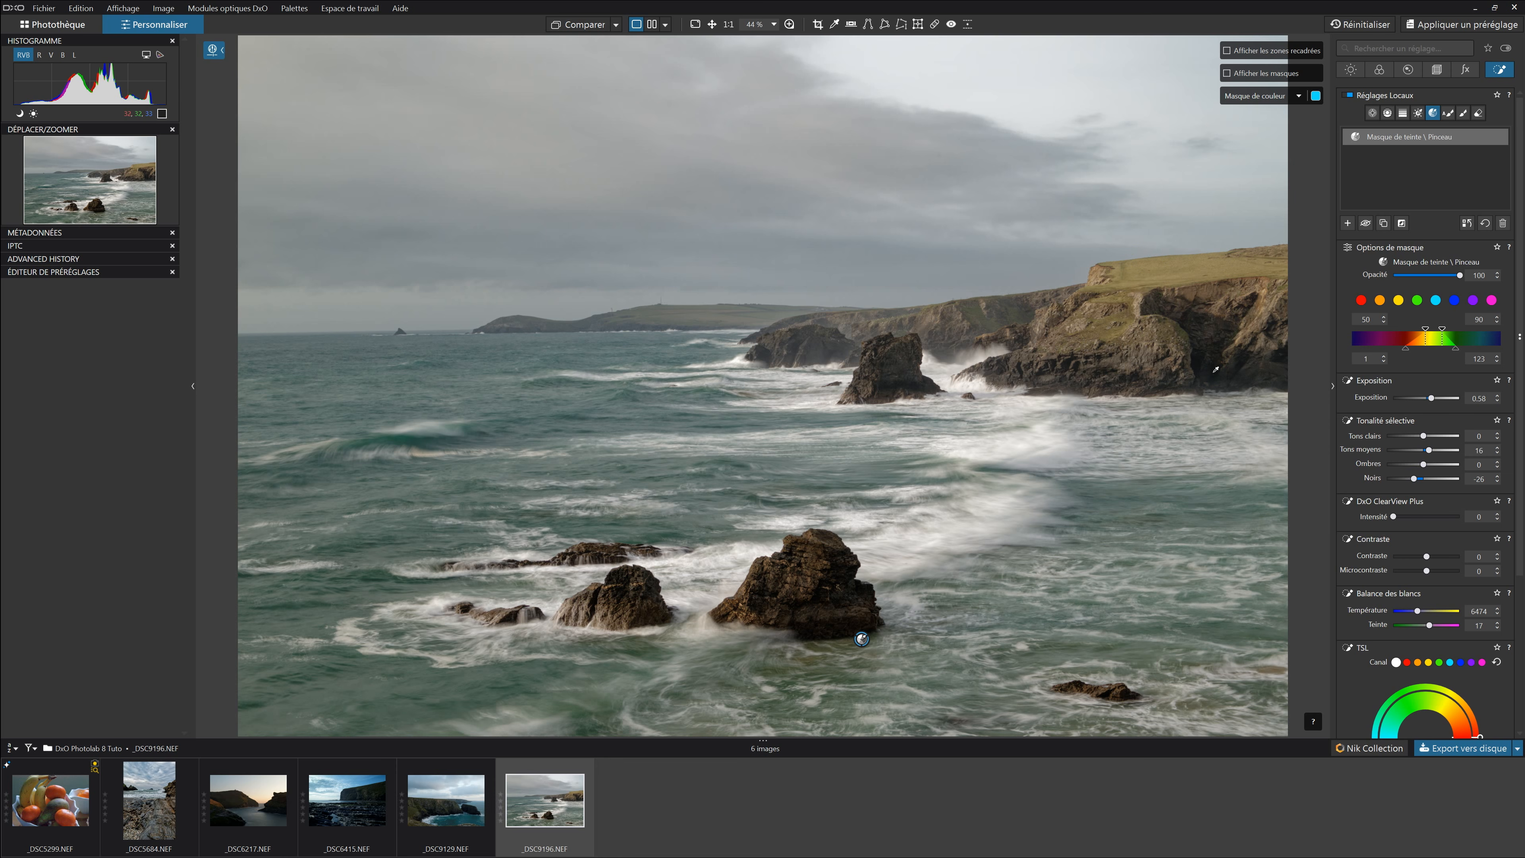
{"action": "left_click", "coordinate": [1494, 137]}
{"action": "left_click", "coordinate": [1495, 137]}
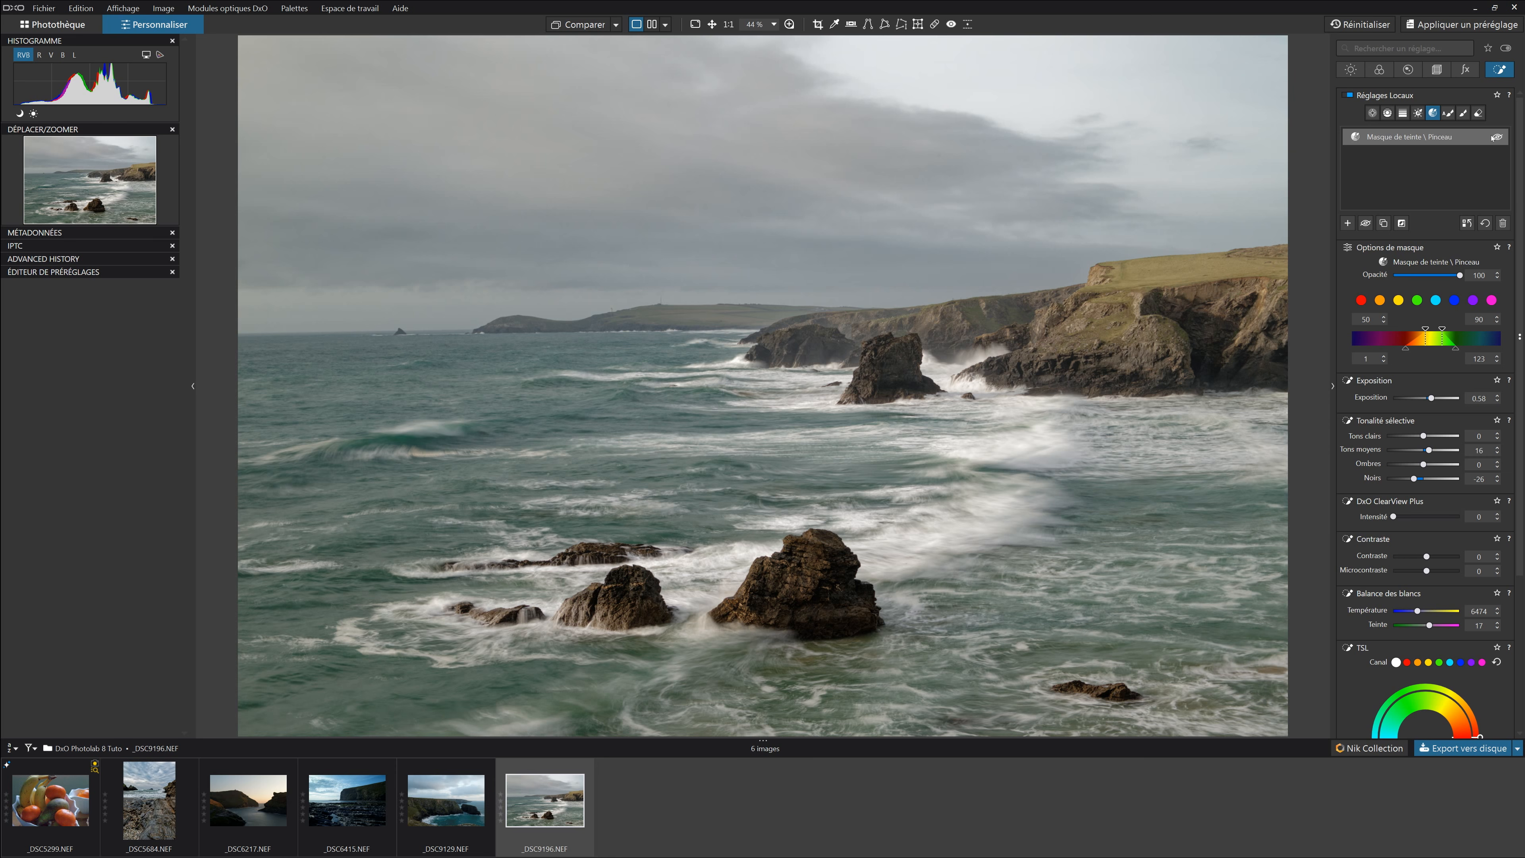
Try a lower opacity for the hue mask and restore it to 100
{"action": "left_click", "coordinate": [1460, 275]}
{"action": "mouse_move", "coordinate": [1460, 276]}
{"action": "left_mouse_down"}
{"action": "mouse_move", "coordinate": [1356, 270]}
{"action": "mouse_move", "coordinate": [1431, 280]}
{"action": "left_mouse_up"}
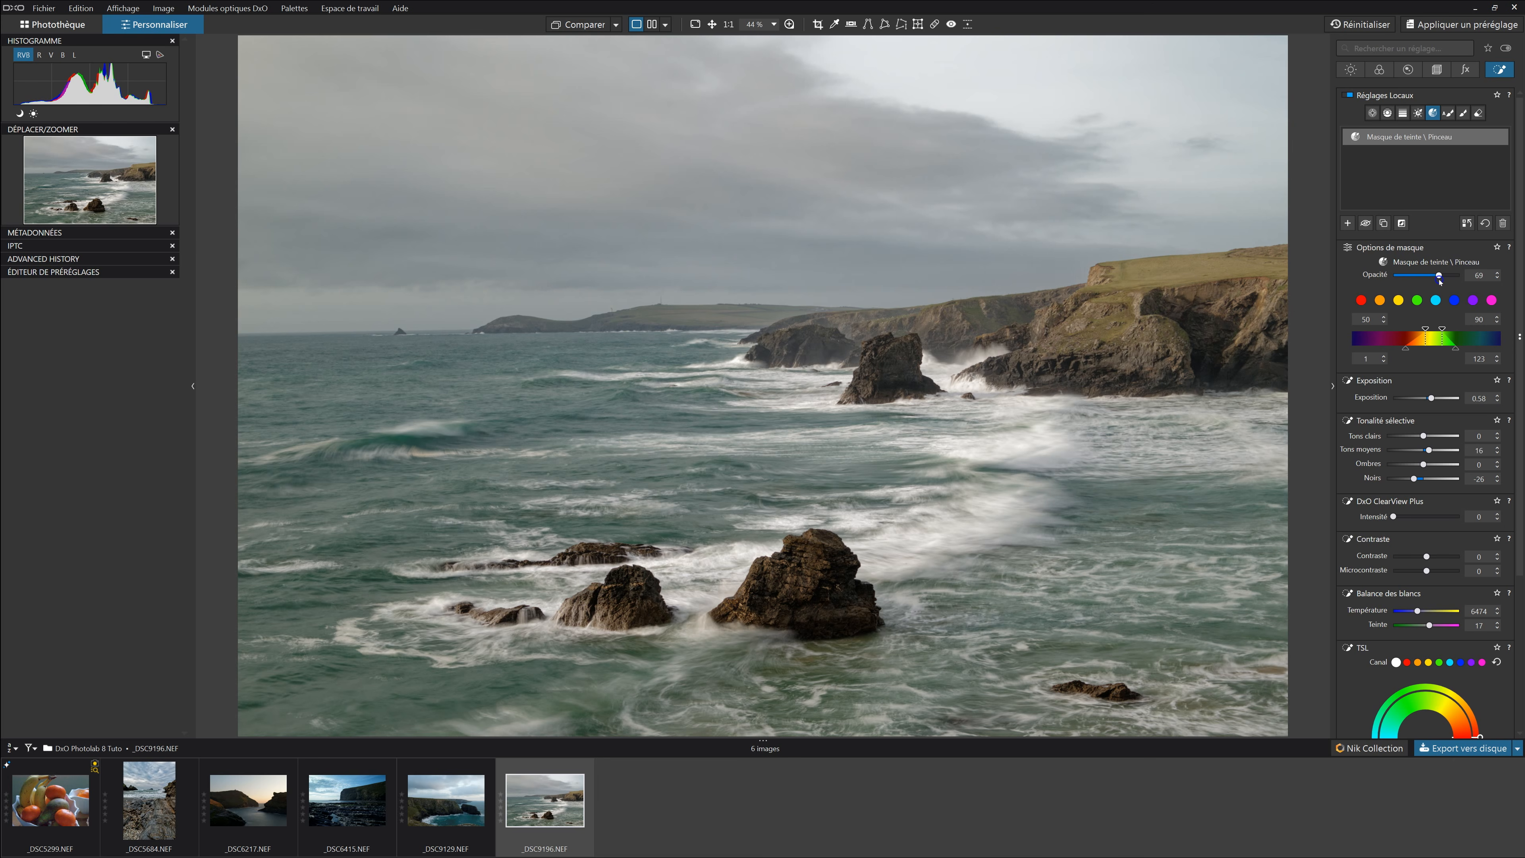
{"action": "left_click_drag", "start_coordinate": [1439, 280], "coordinate": [1462, 284]}
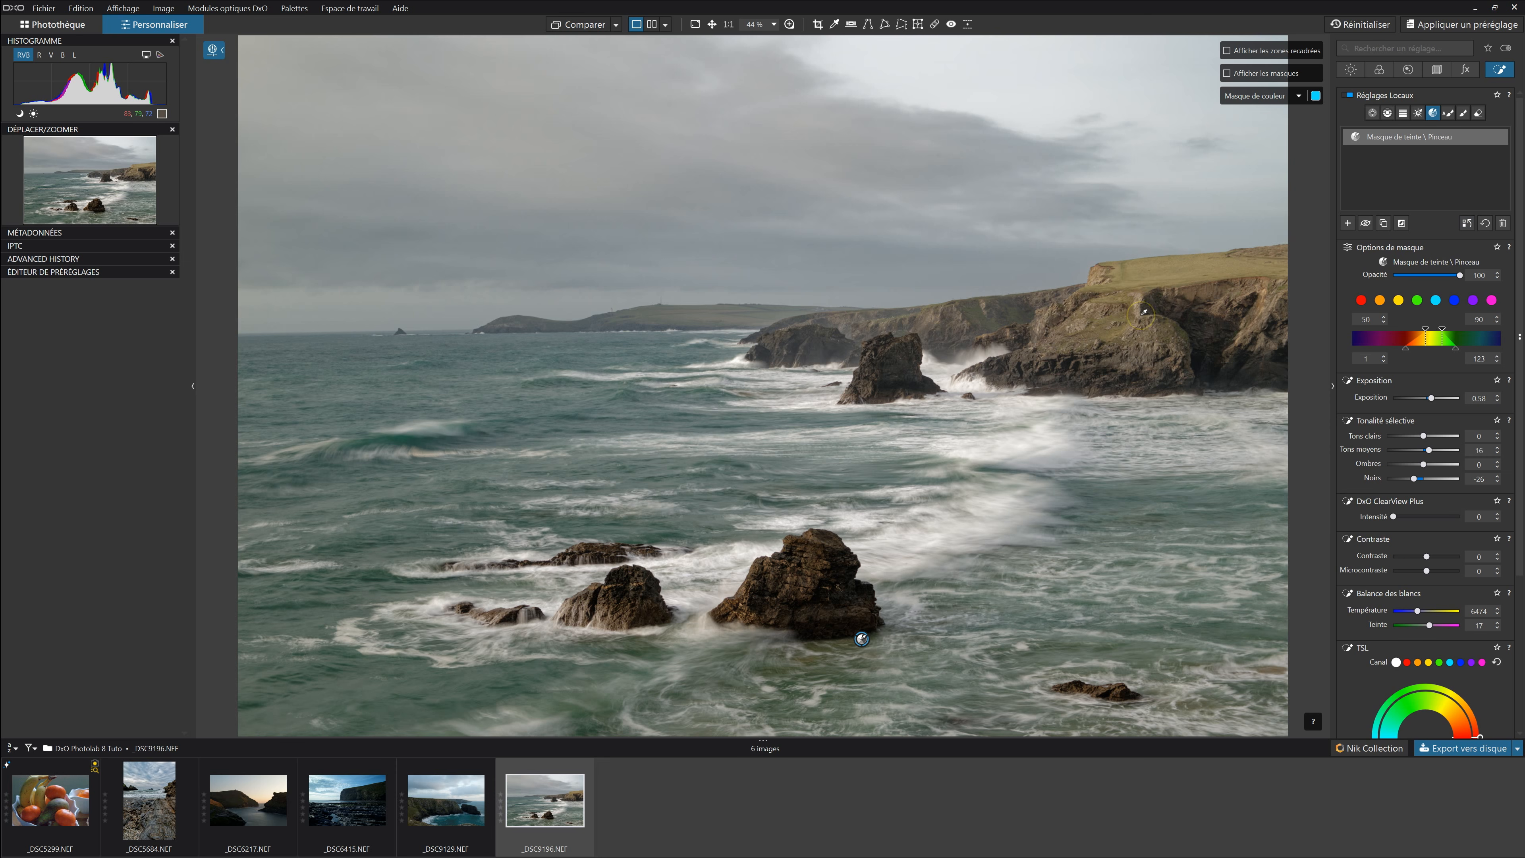
Reset the brush erasures on the hue mask and display the mask overlay on the photo
{"action": "left_click", "coordinate": [1467, 224]}
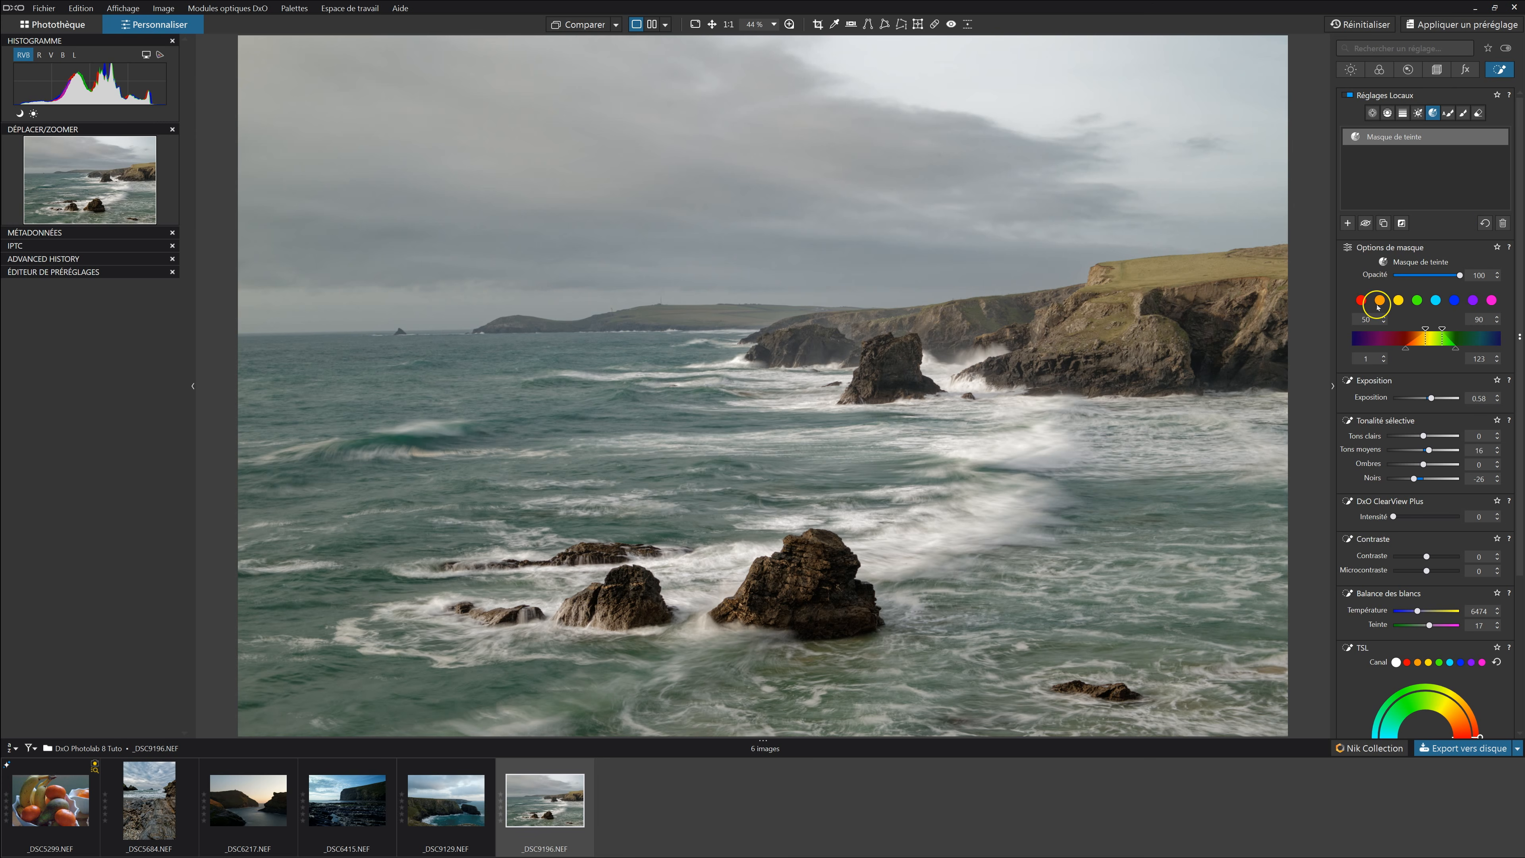
{"action": "left_click", "coordinate": [1030, 233]}
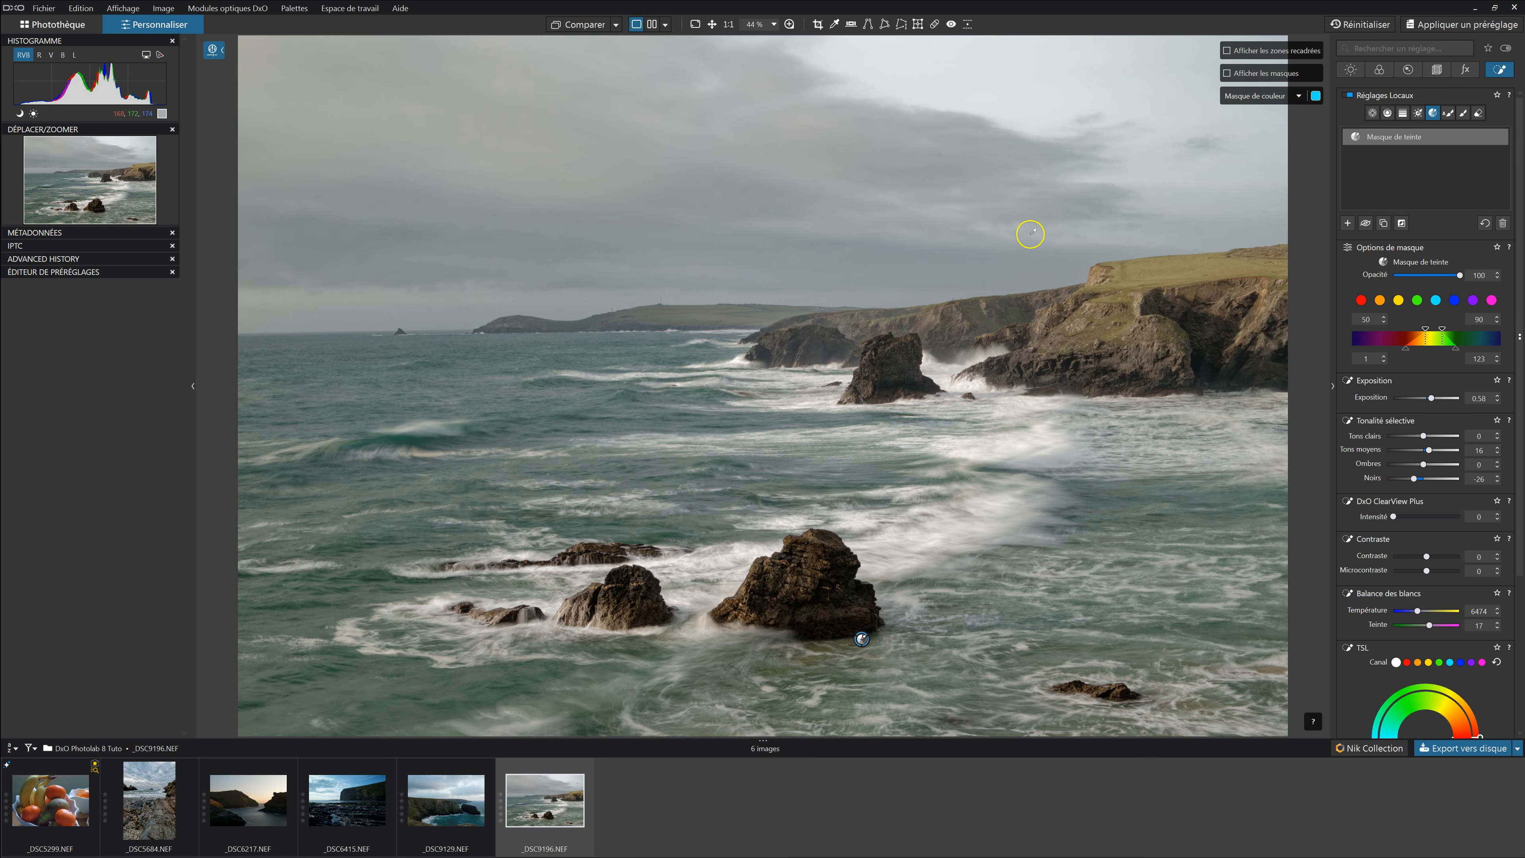
{"action": "left_click", "coordinate": [1228, 74]}
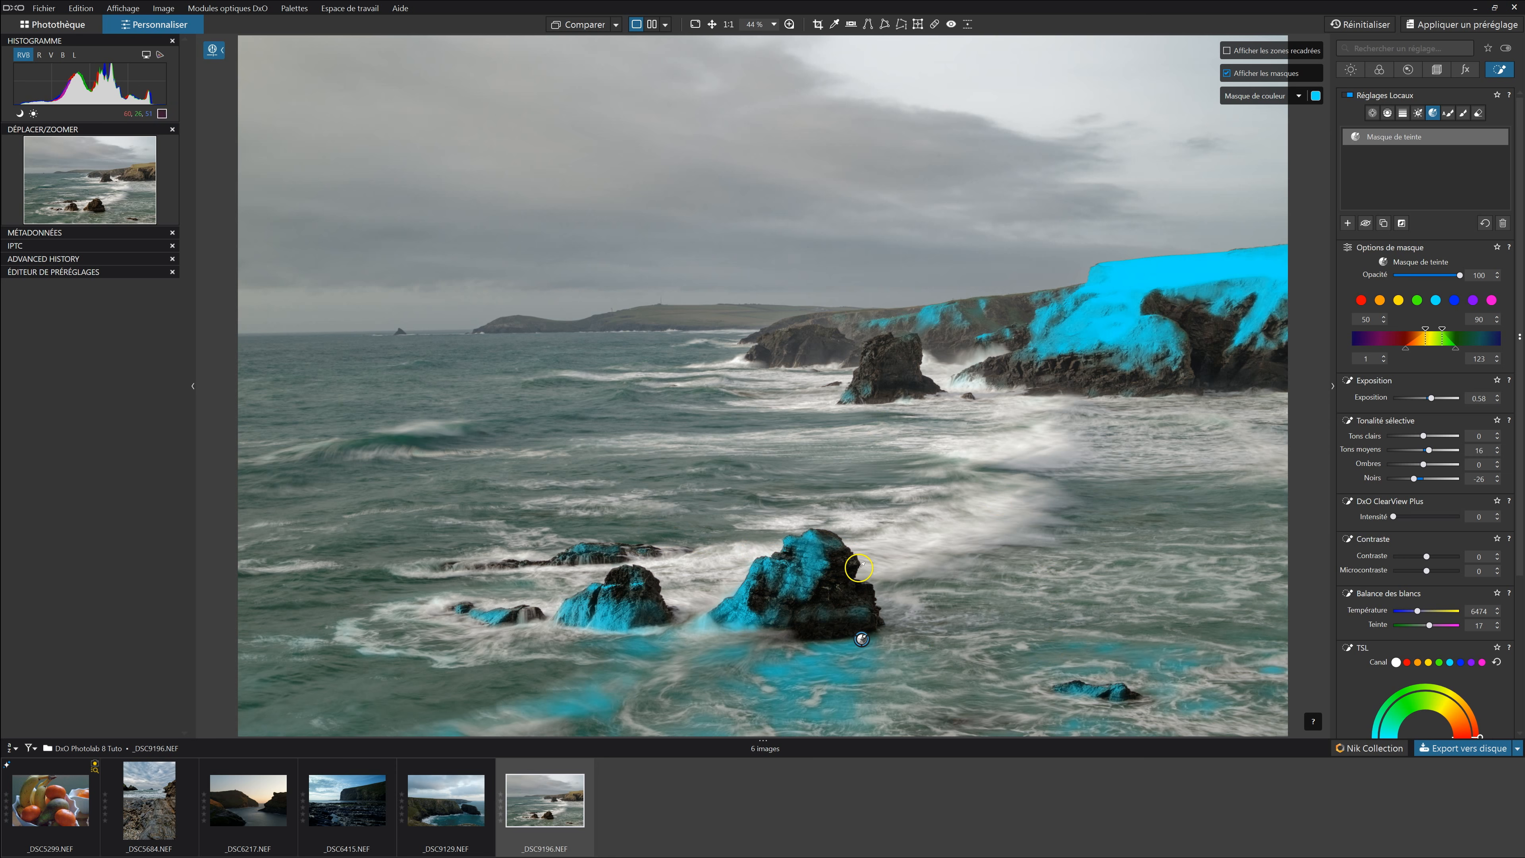
Try erasing the hue mask from the foreground rocks and nearby water, and reset those erasures
{"action": "left_click", "coordinate": [1478, 112]}
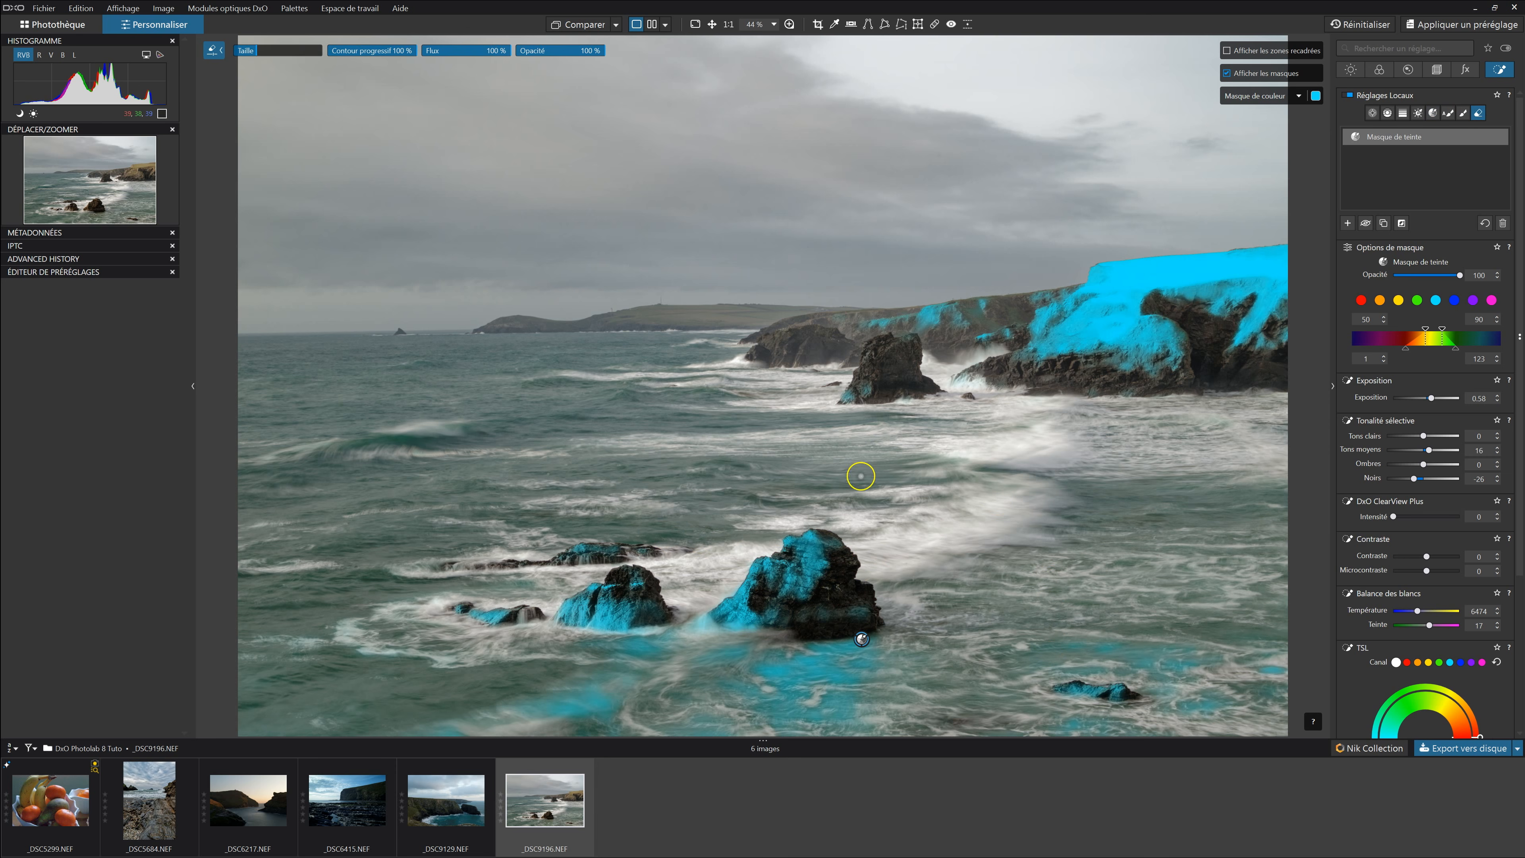
{"action": "mouse_move", "coordinate": [837, 544]}
{"action": "left_mouse_down"}
{"action": "mouse_move", "coordinate": [598, 584]}
{"action": "mouse_move", "coordinate": [774, 647]}
{"action": "mouse_move", "coordinate": [630, 657]}
{"action": "mouse_move", "coordinate": [536, 696]}
{"action": "mouse_move", "coordinate": [705, 657]}
{"action": "mouse_move", "coordinate": [498, 652]}
{"action": "left_mouse_up"}
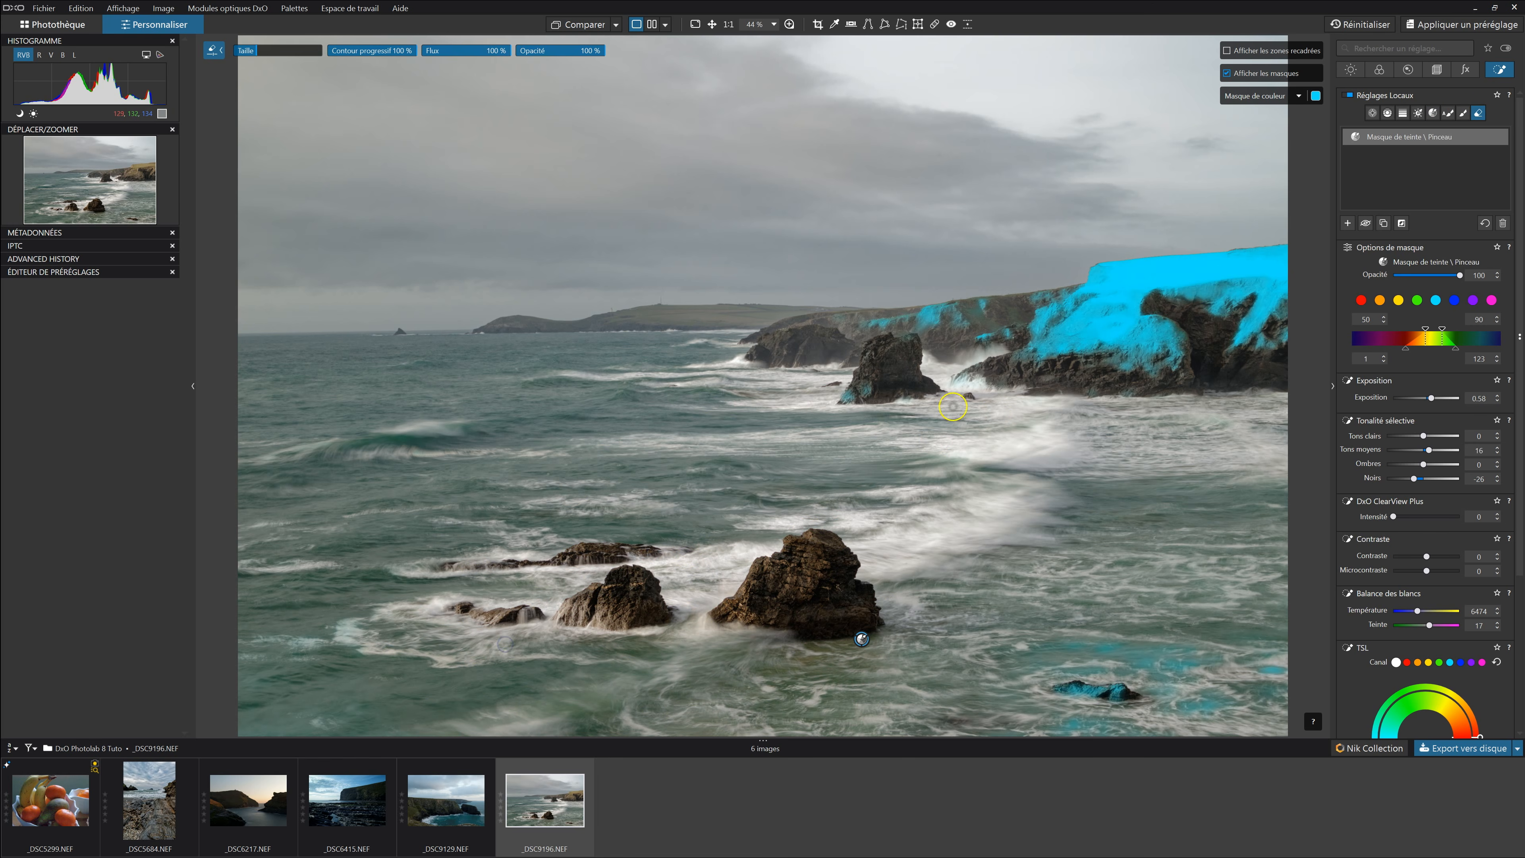
{"action": "left_click", "coordinate": [1466, 223]}
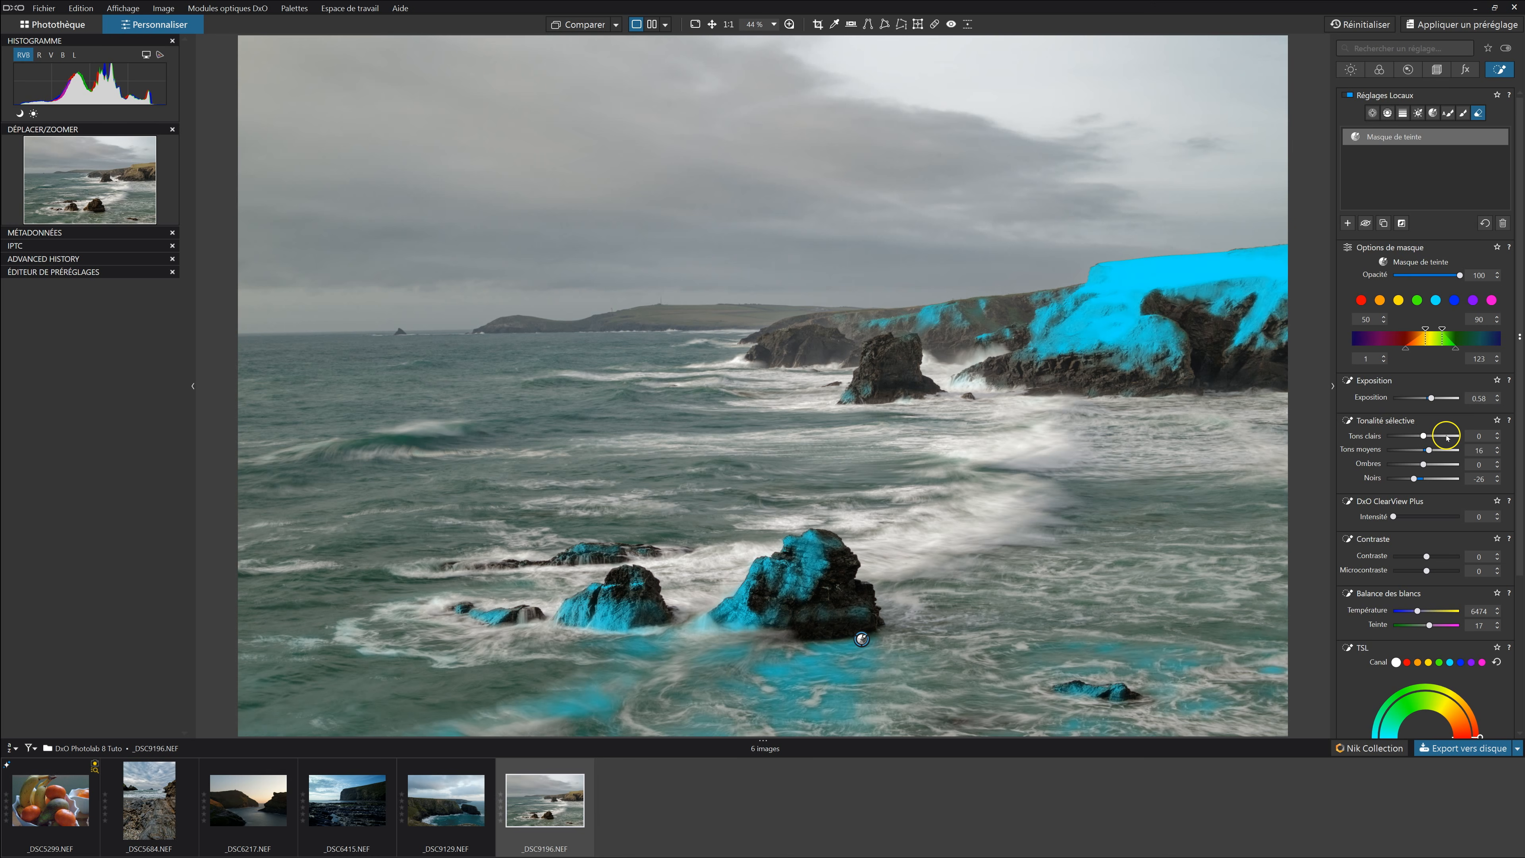
Widen the mask's hue range to 7–105 for the core and 284–183 for the outer limits
{"action": "scroll", "coordinate": [1444, 441], "scroll_direction": "down", "scroll_amount": 3}
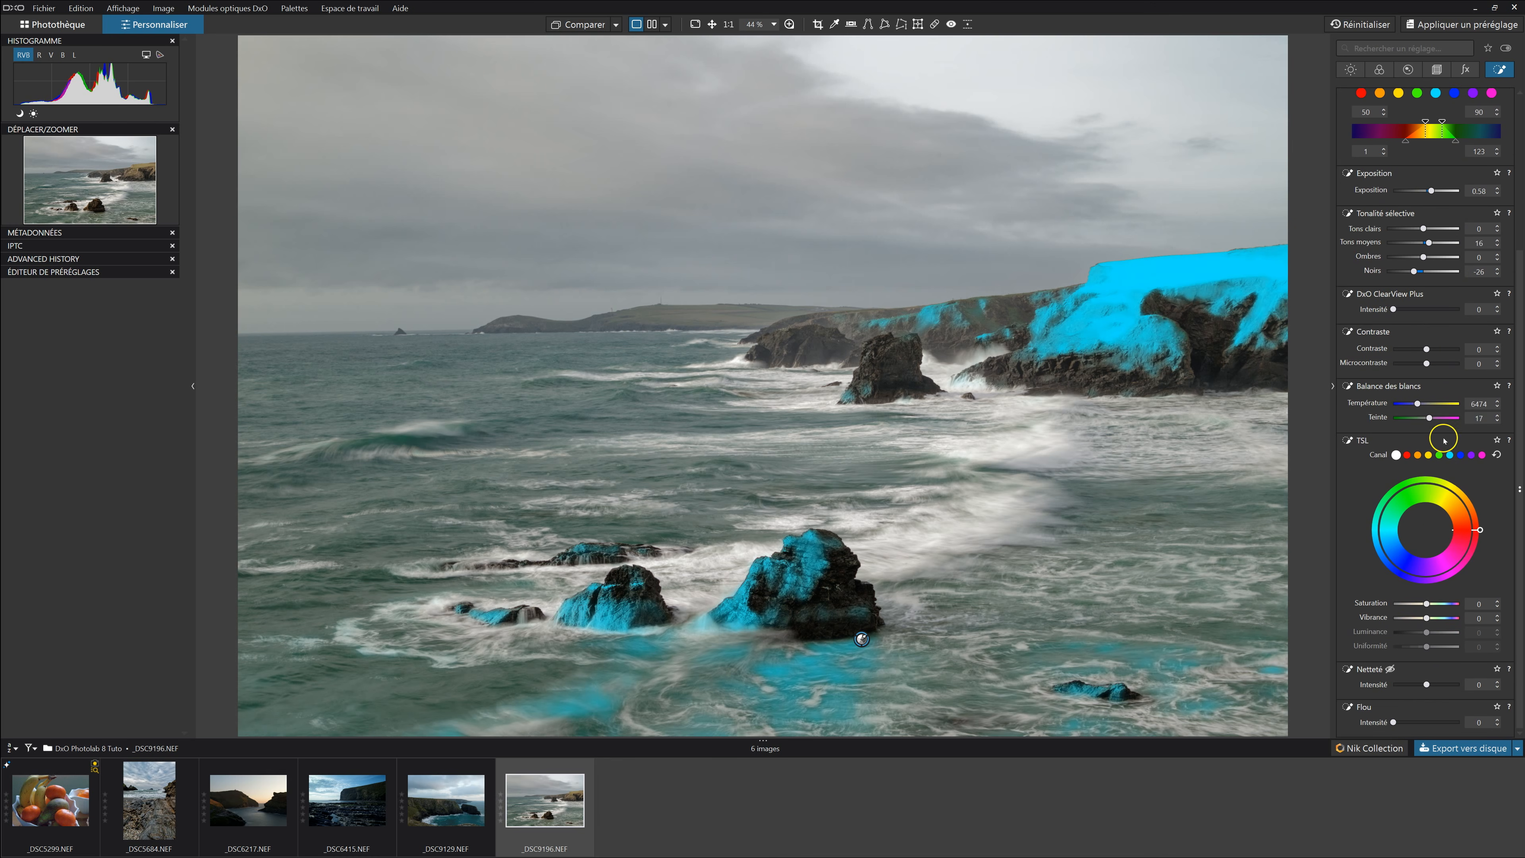
{"action": "scroll", "coordinate": [1432, 649], "scroll_direction": "up", "scroll_amount": 3}
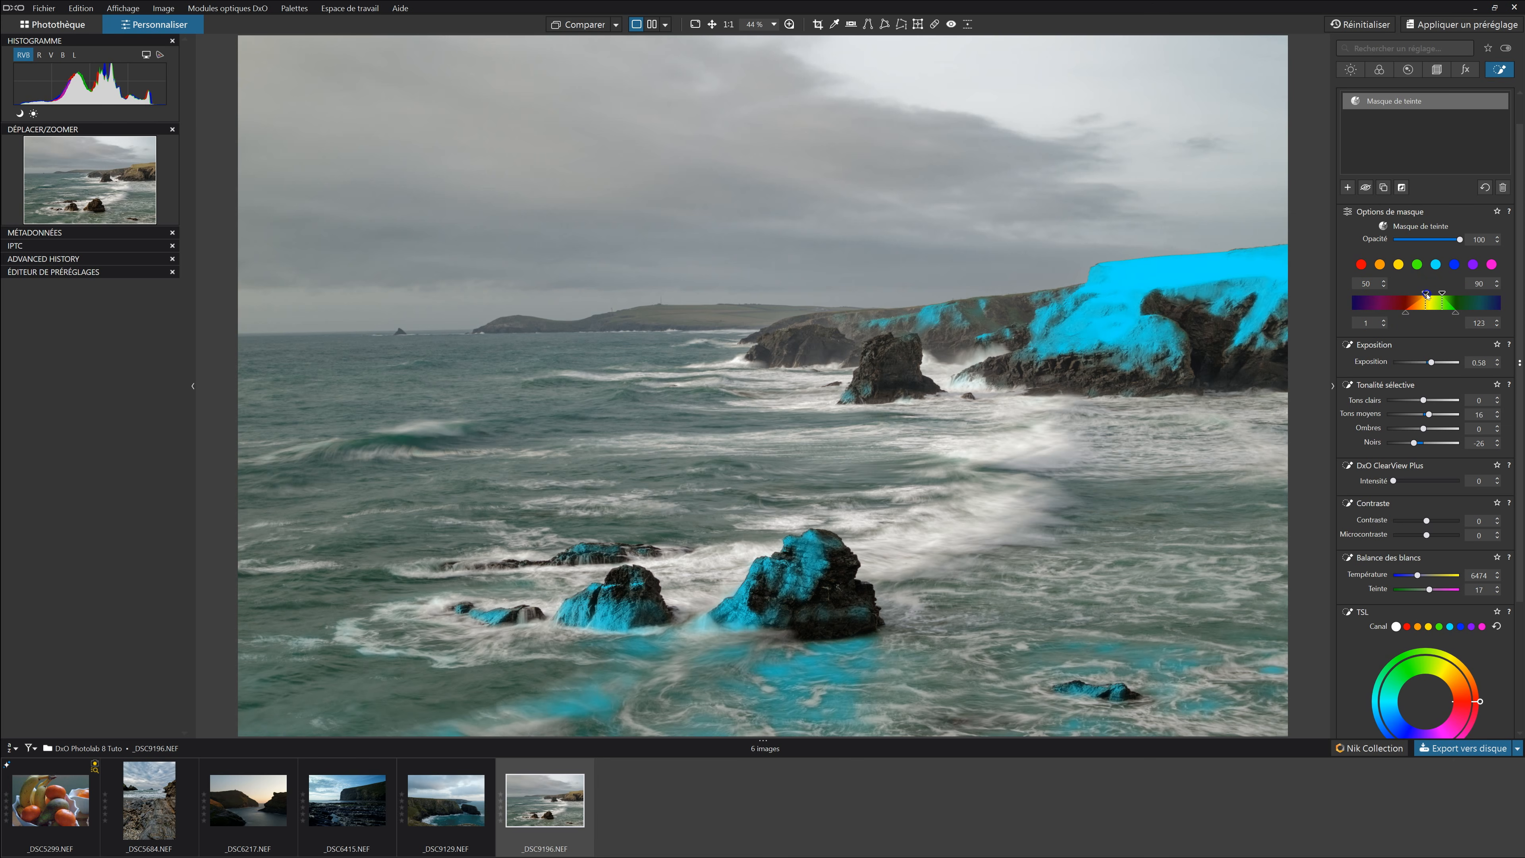
{"action": "mouse_move", "coordinate": [1421, 295]}
{"action": "left_mouse_down"}
{"action": "mouse_move", "coordinate": [1409, 297]}
{"action": "mouse_move", "coordinate": [1444, 294]}
{"action": "left_mouse_up"}
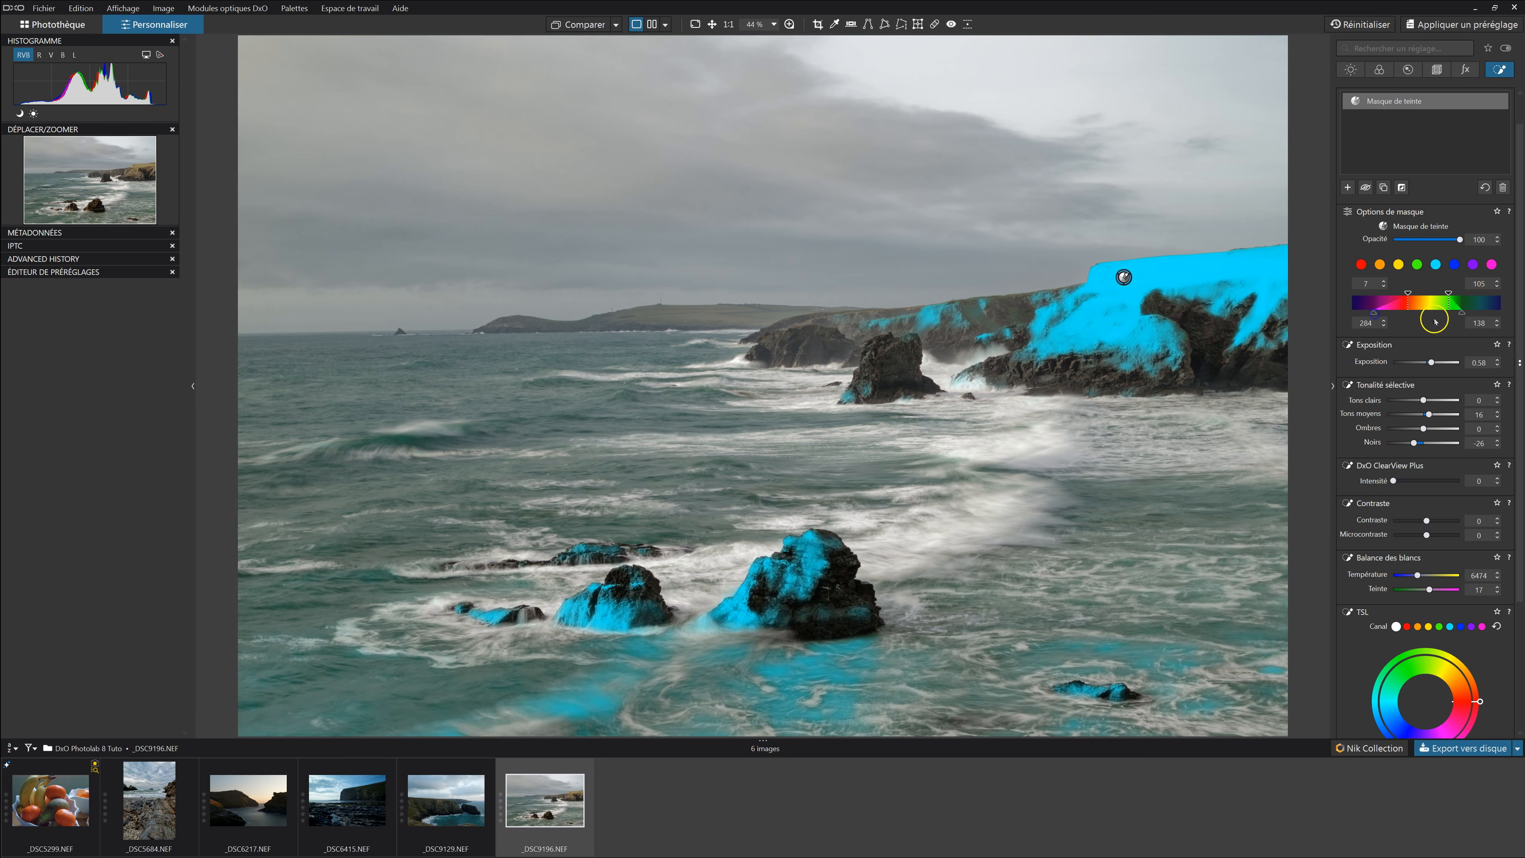
{"action": "left_click_drag", "start_coordinate": [1463, 313], "coordinate": [1482, 315]}
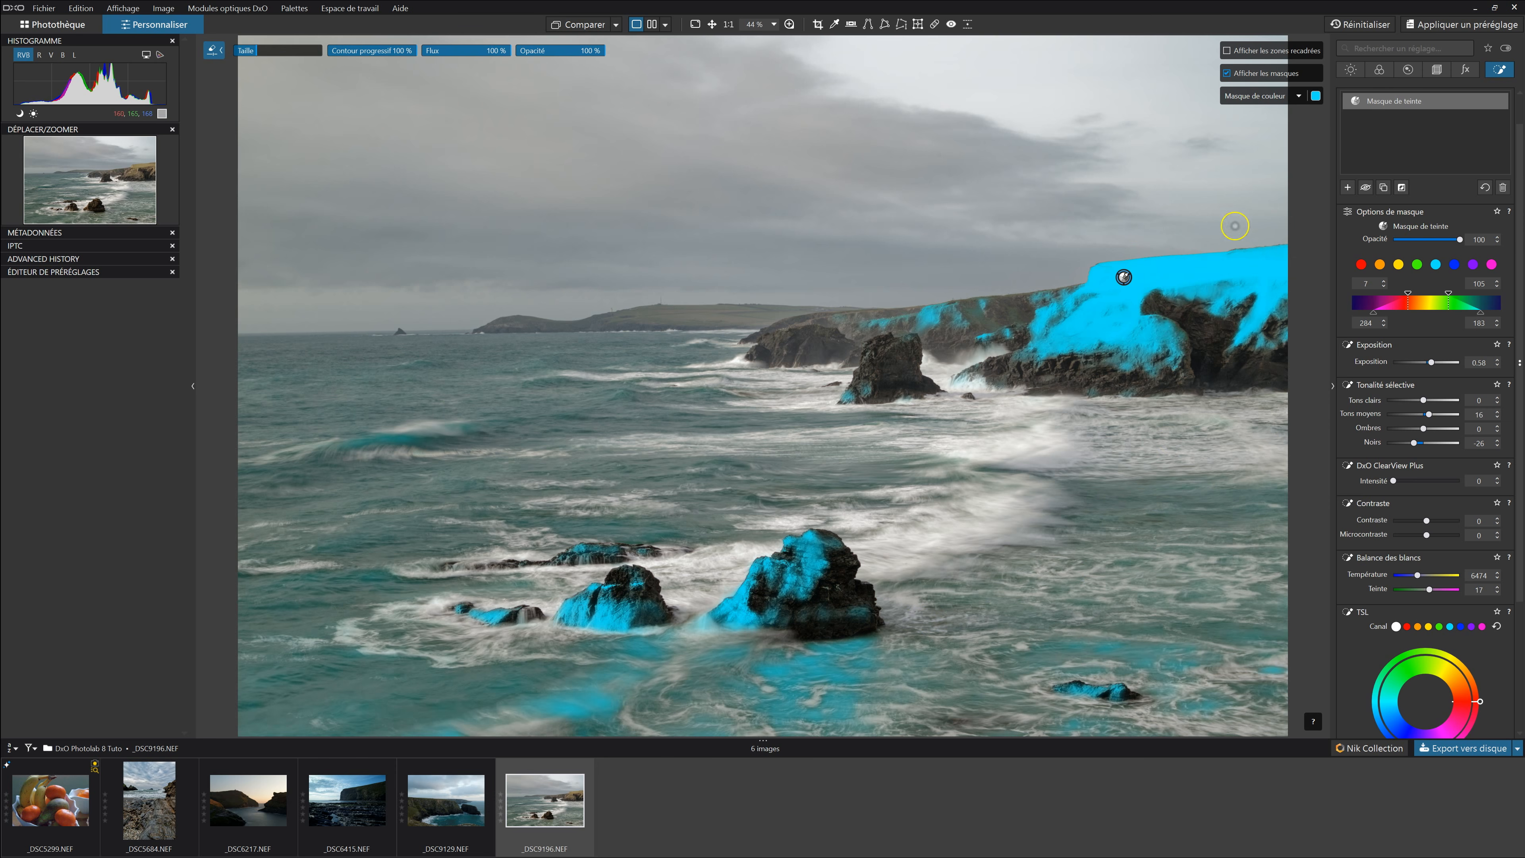
Erase the hue mask from the foreground rocks, sea stack and water and, with the overlay hidden, adjust its DxO ClearView Plus intensity
{"action": "mouse_move", "coordinate": [536, 598]}
{"action": "left_mouse_down"}
{"action": "mouse_move", "coordinate": [1005, 598]}
{"action": "mouse_move", "coordinate": [428, 573]}
{"action": "mouse_move", "coordinate": [823, 574]}
{"action": "mouse_move", "coordinate": [176, 372]}
{"action": "mouse_move", "coordinate": [433, 551]}
{"action": "mouse_move", "coordinate": [270, 644]}
{"action": "mouse_move", "coordinate": [667, 702]}
{"action": "mouse_move", "coordinate": [654, 682]}
{"action": "mouse_move", "coordinate": [1274, 671]}
{"action": "mouse_move", "coordinate": [1224, 671]}
{"action": "left_mouse_up"}
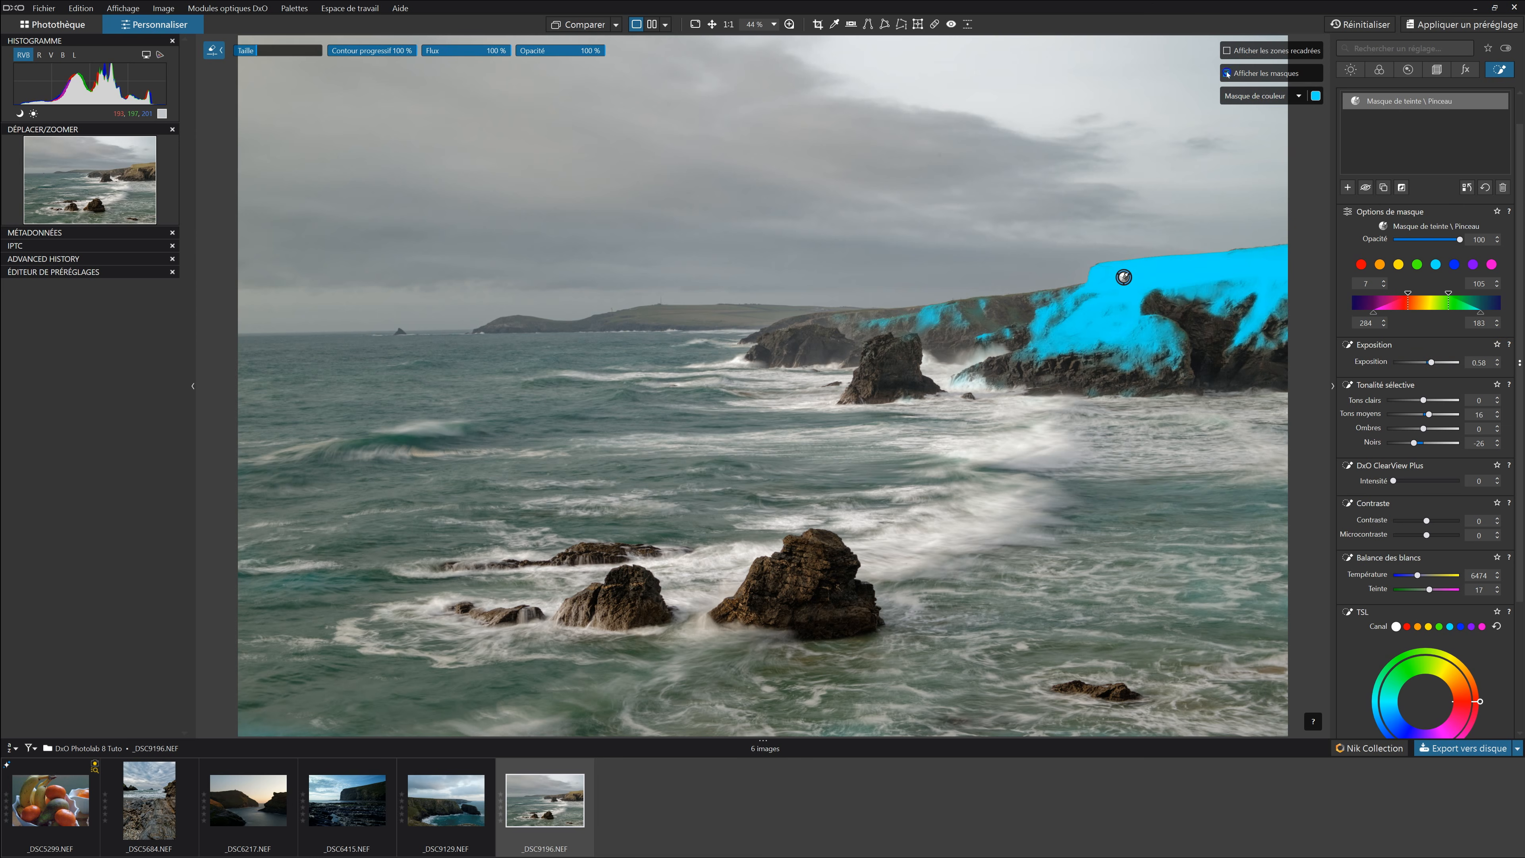
{"action": "left_click", "coordinate": [1224, 73]}
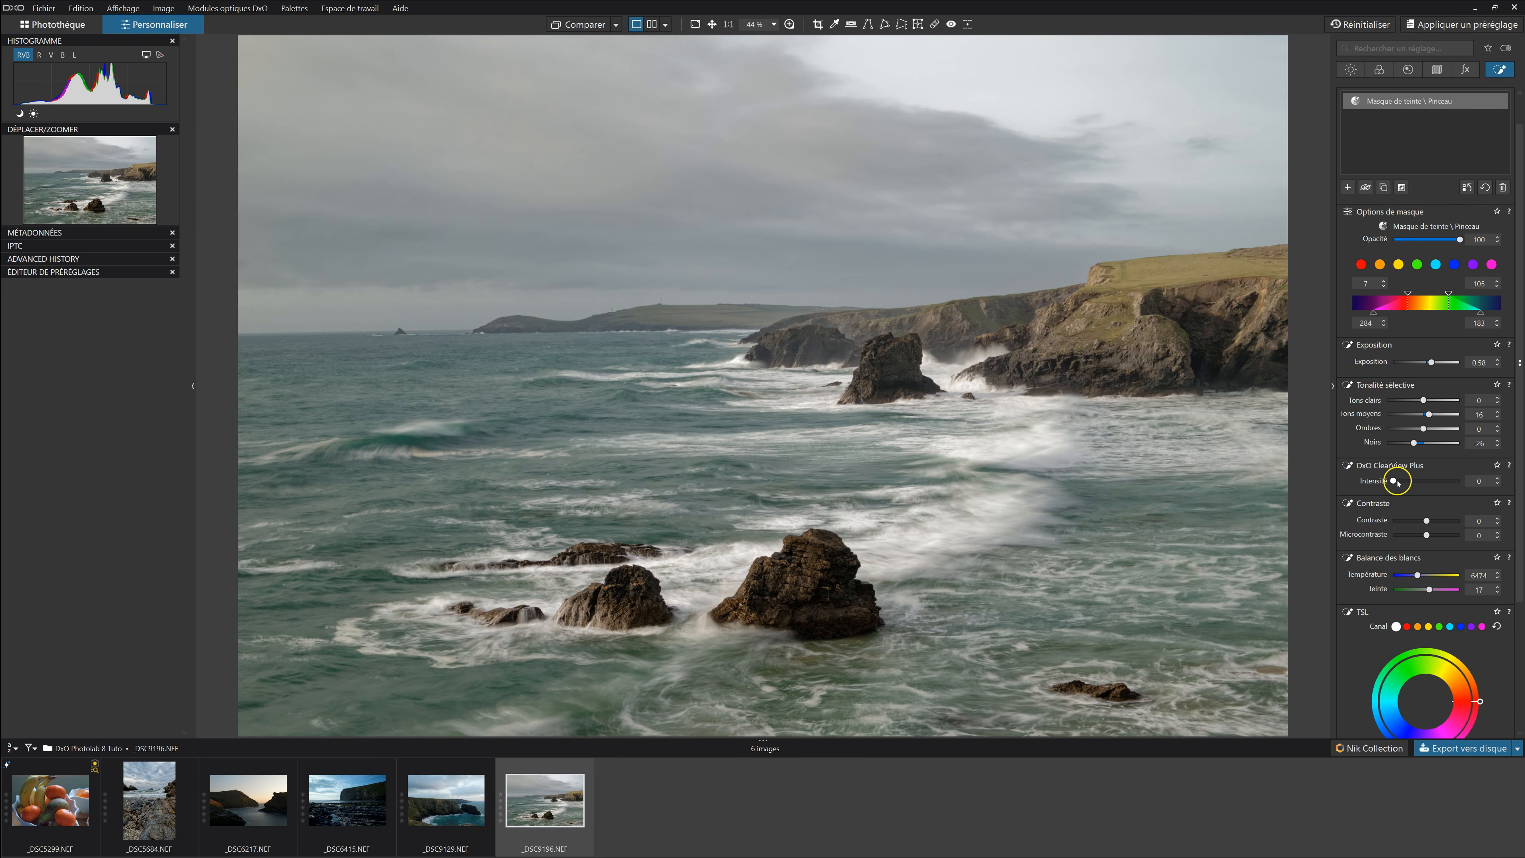
{"action": "left_click_drag", "start_coordinate": [1395, 482], "coordinate": [1397, 483]}
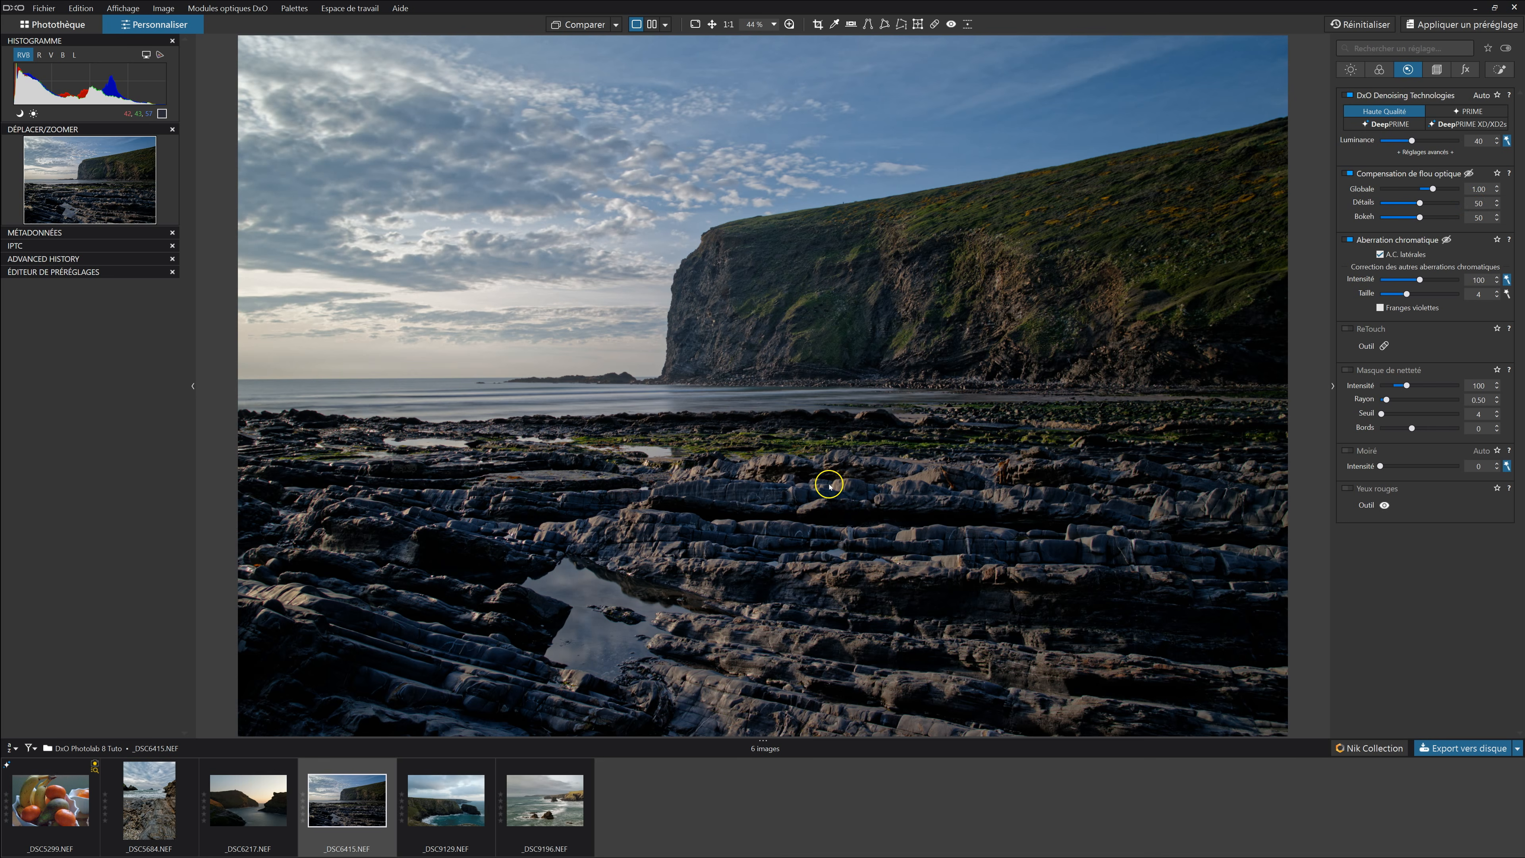
Display the 100% loupe over the foreground rocks of _DSC6415.NEF, switch it to its small size and return it to the large one
{"action": "scroll", "coordinate": [822, 492], "scroll_direction": "up", "scroll_amount": 3}
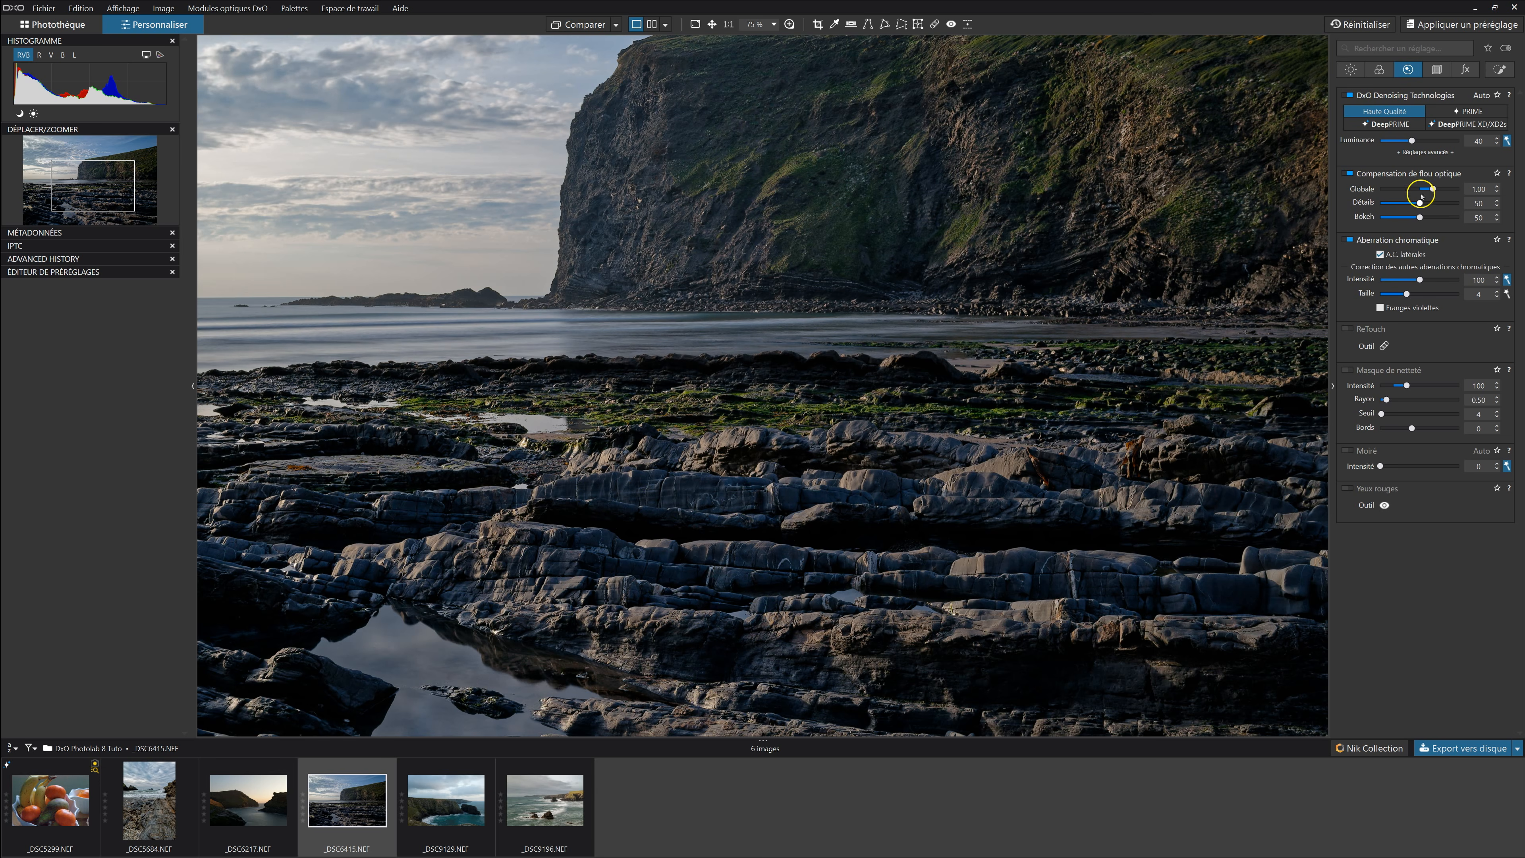
{"action": "left_click", "coordinate": [804, 519]}
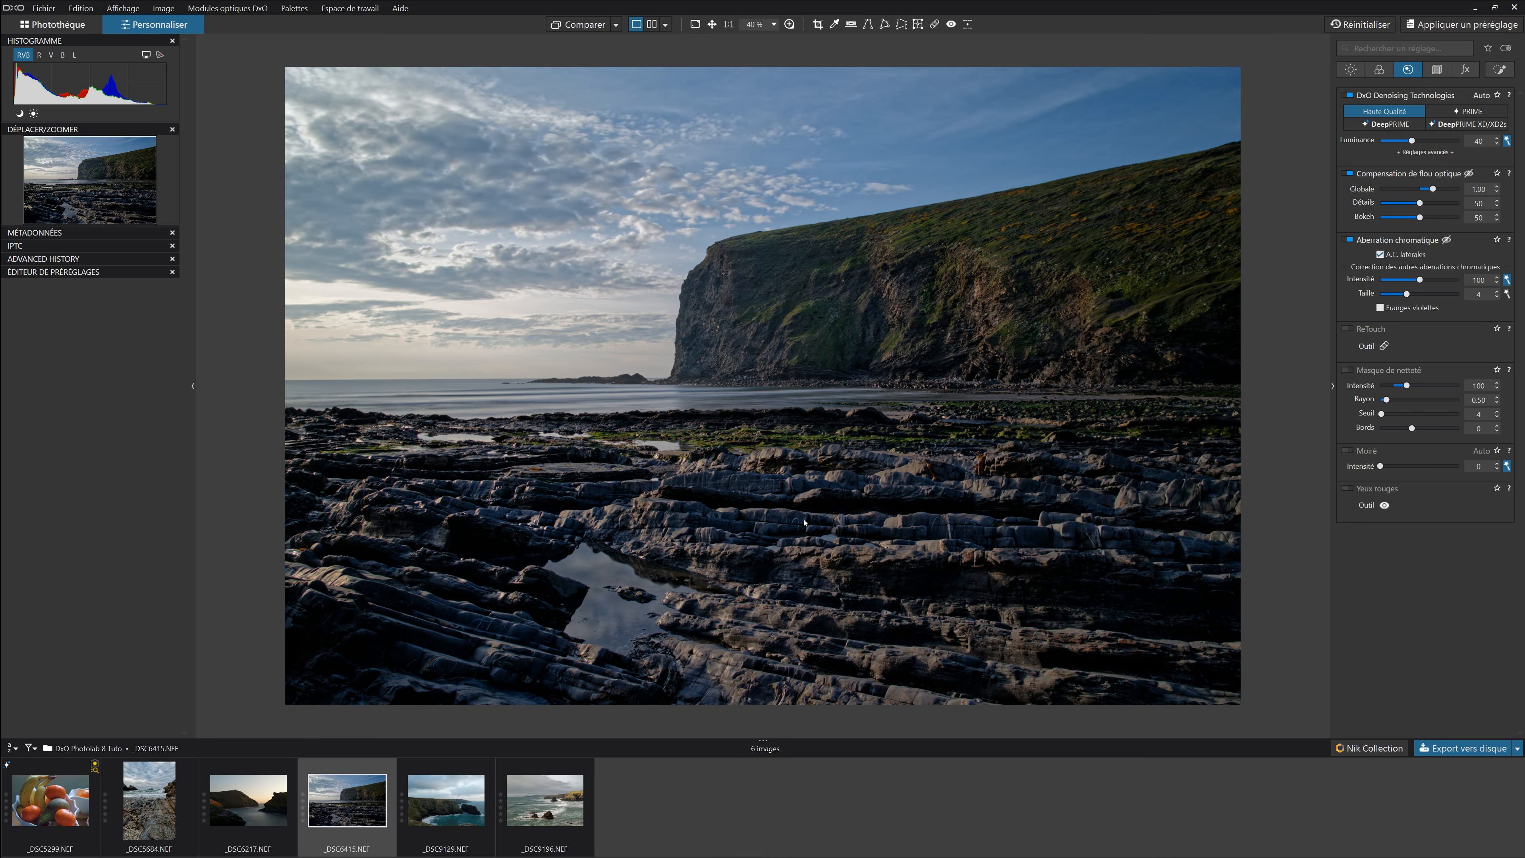
{"action": "scroll", "coordinate": [804, 523], "scroll_direction": "up", "scroll_amount": 1}
{"action": "scroll", "coordinate": [804, 523], "scroll_direction": "down", "scroll_amount": 1}
{"action": "key", "text": "l"}
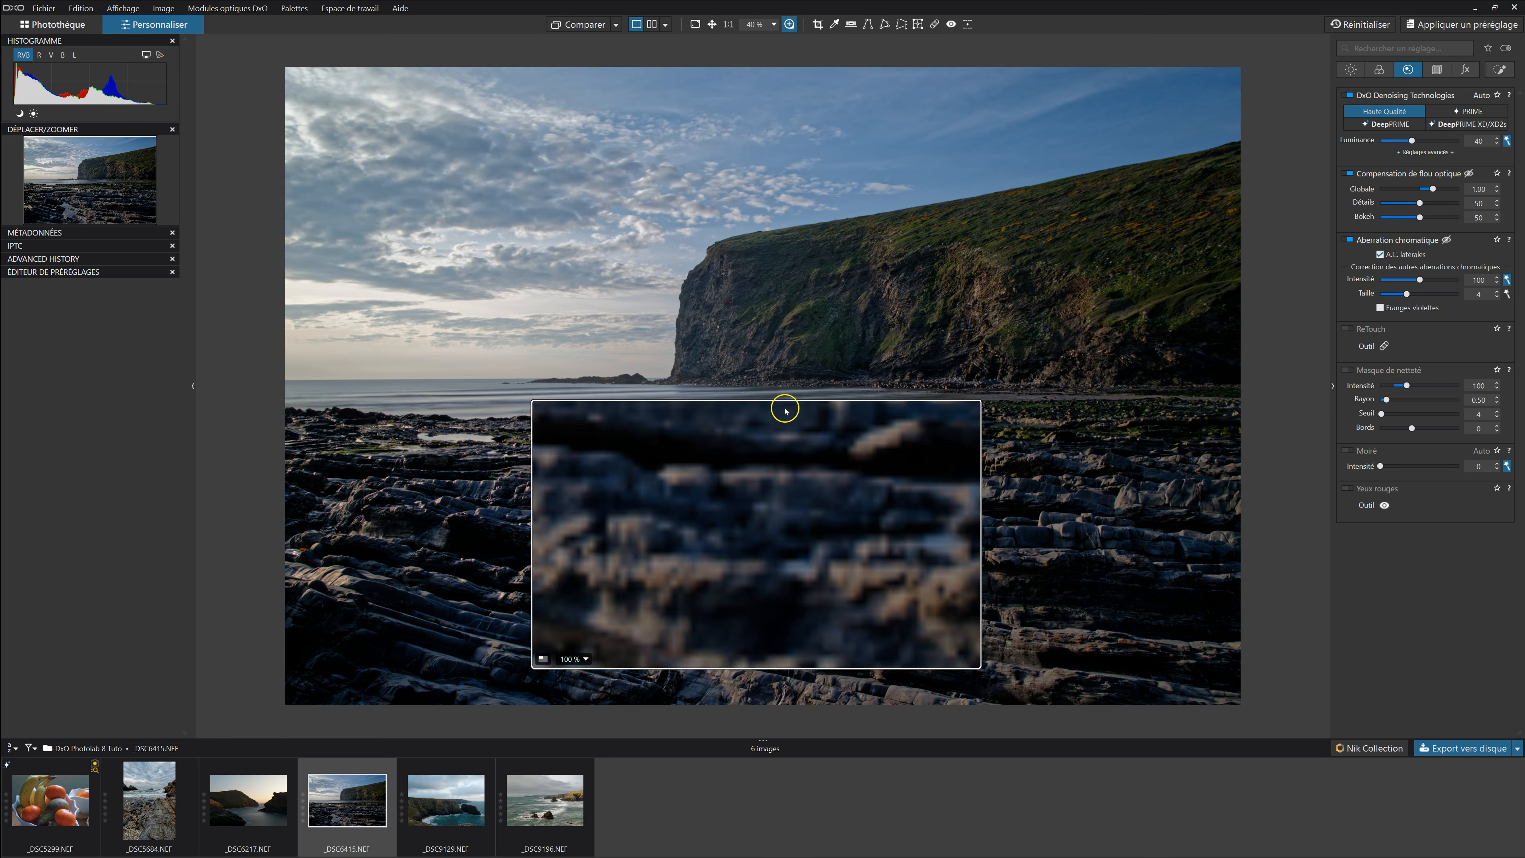
{"action": "left_click", "coordinate": [767, 499]}
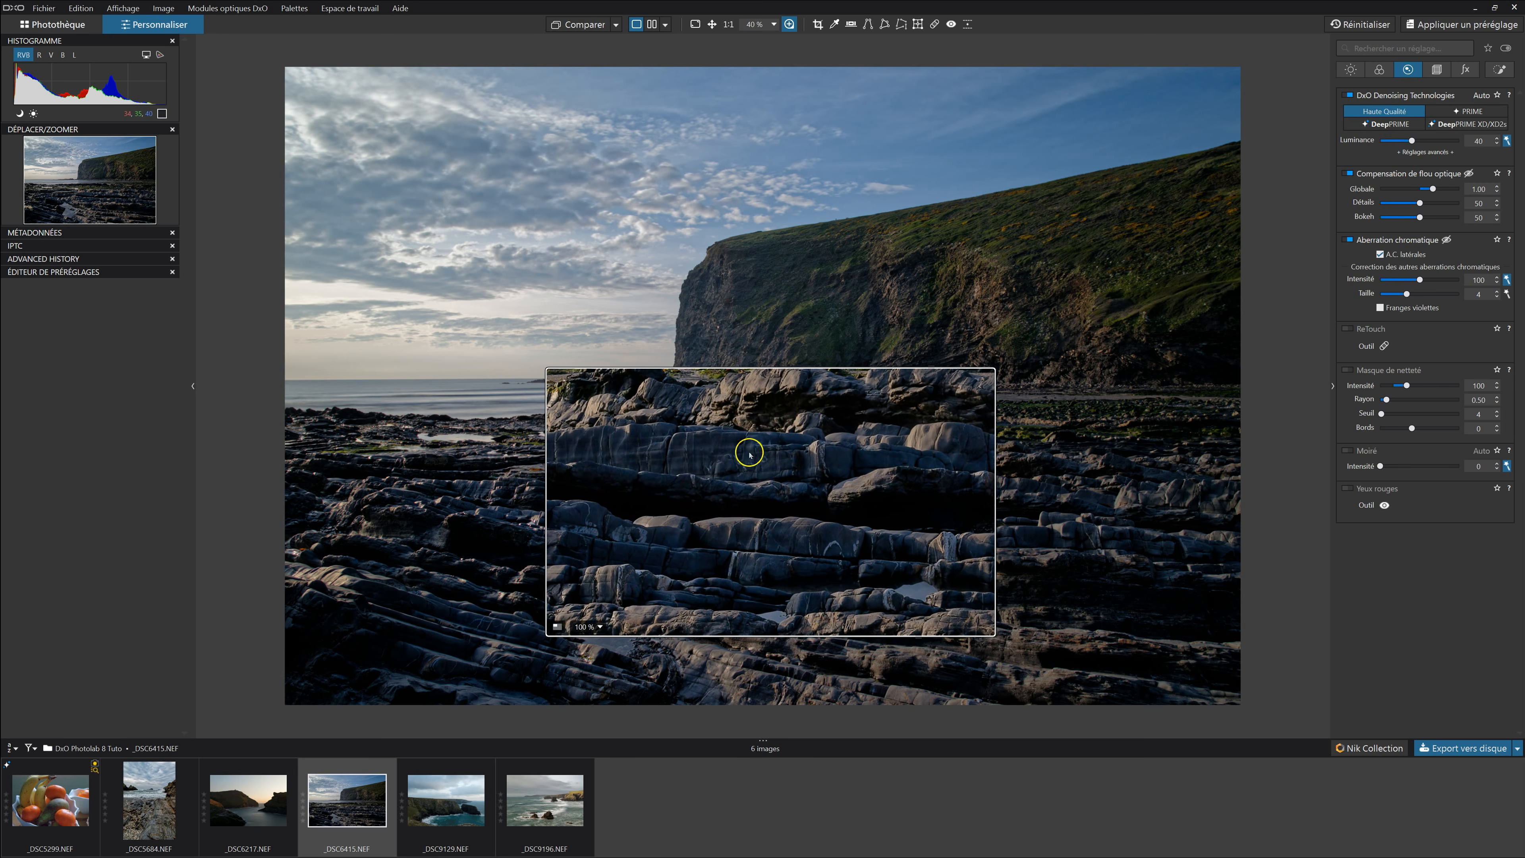
{"action": "left_click", "coordinate": [555, 627]}
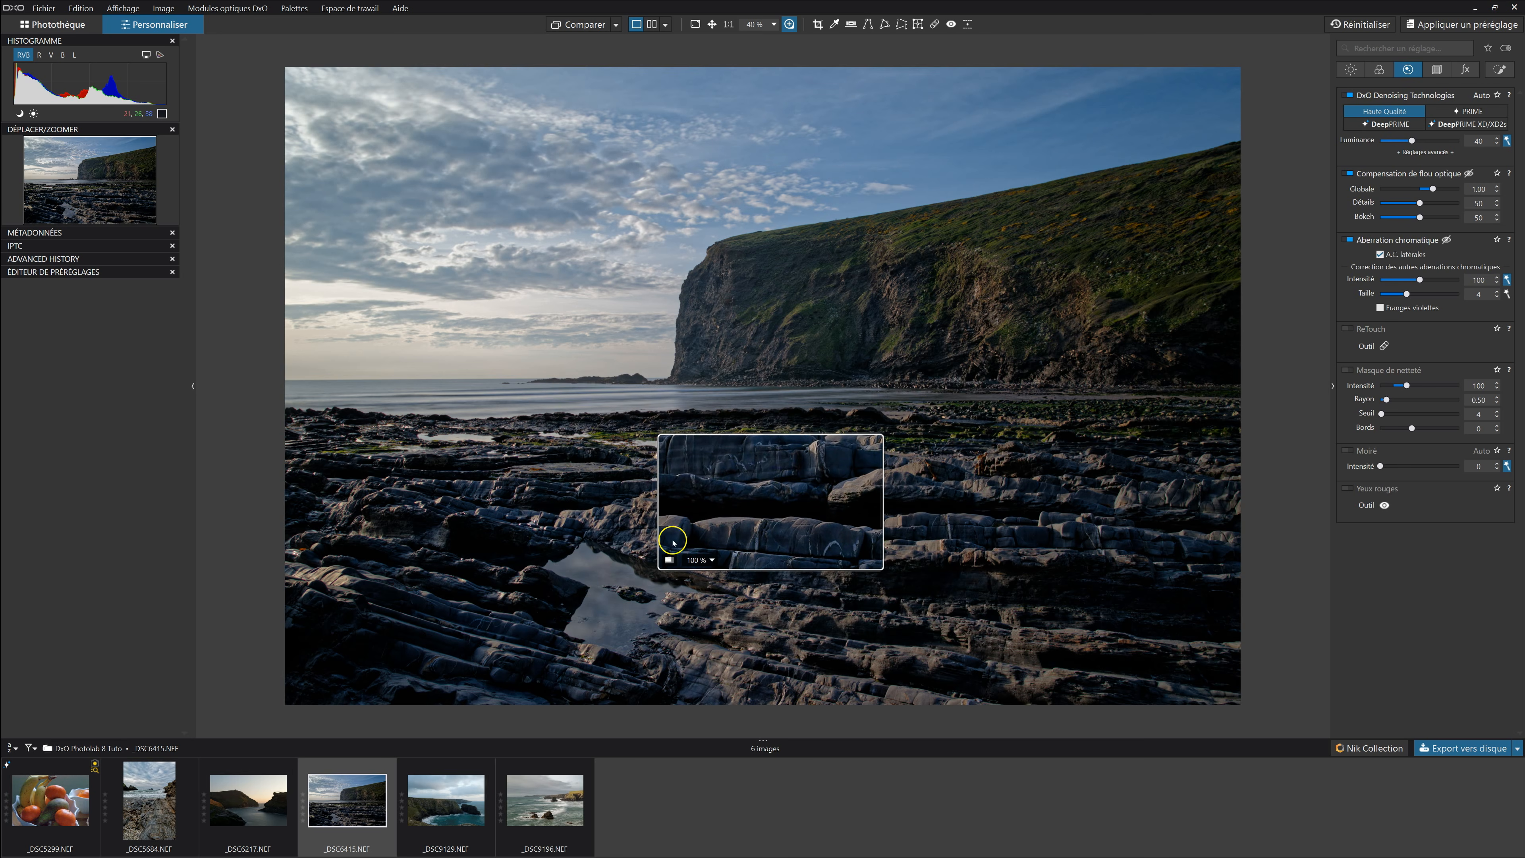
{"action": "left_click", "coordinate": [671, 561]}
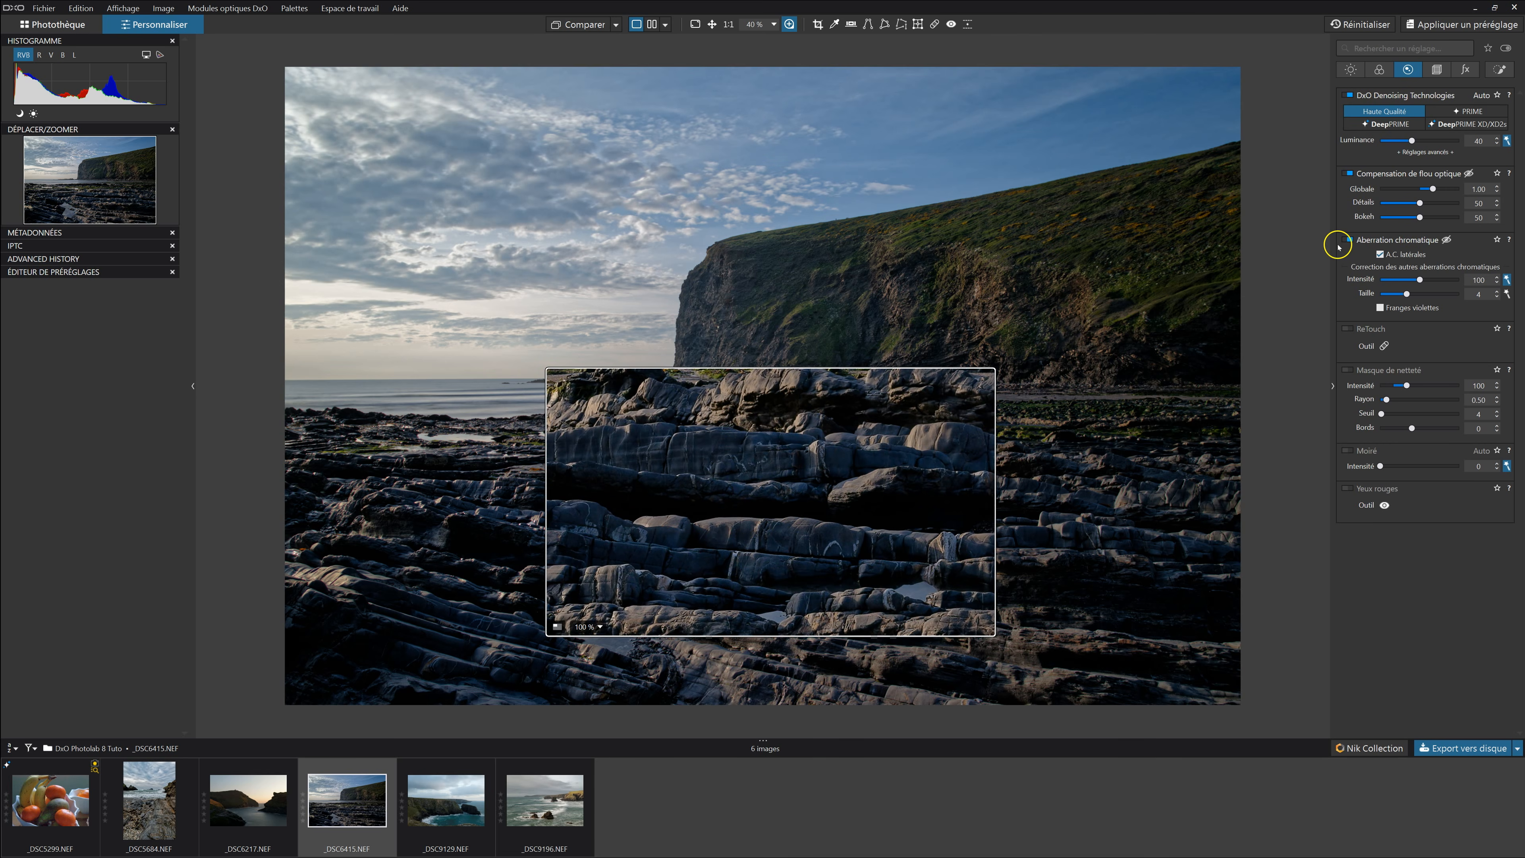
Compare the rocks inside the loupe with the optical blur compensation off and on
{"action": "left_click", "coordinate": [1350, 172]}
{"action": "left_click", "coordinate": [1353, 174]}
{"action": "left_click", "coordinate": [1352, 174]}
{"action": "left_click", "coordinate": [1353, 173]}
Set the optical blur compensation to 68 for details and 3.00 for the global strength
{"action": "left_click_drag", "start_coordinate": [1422, 203], "coordinate": [1423, 204]}
{"action": "left_click", "coordinate": [1433, 188]}
{"action": "left_click_drag", "start_coordinate": [1435, 188], "coordinate": [1444, 189]}
Place the loupe over the rocks beside the tide pool and compare the strengthened blur compensation off and on
{"action": "left_click_drag", "start_coordinate": [806, 530], "coordinate": [767, 547]}
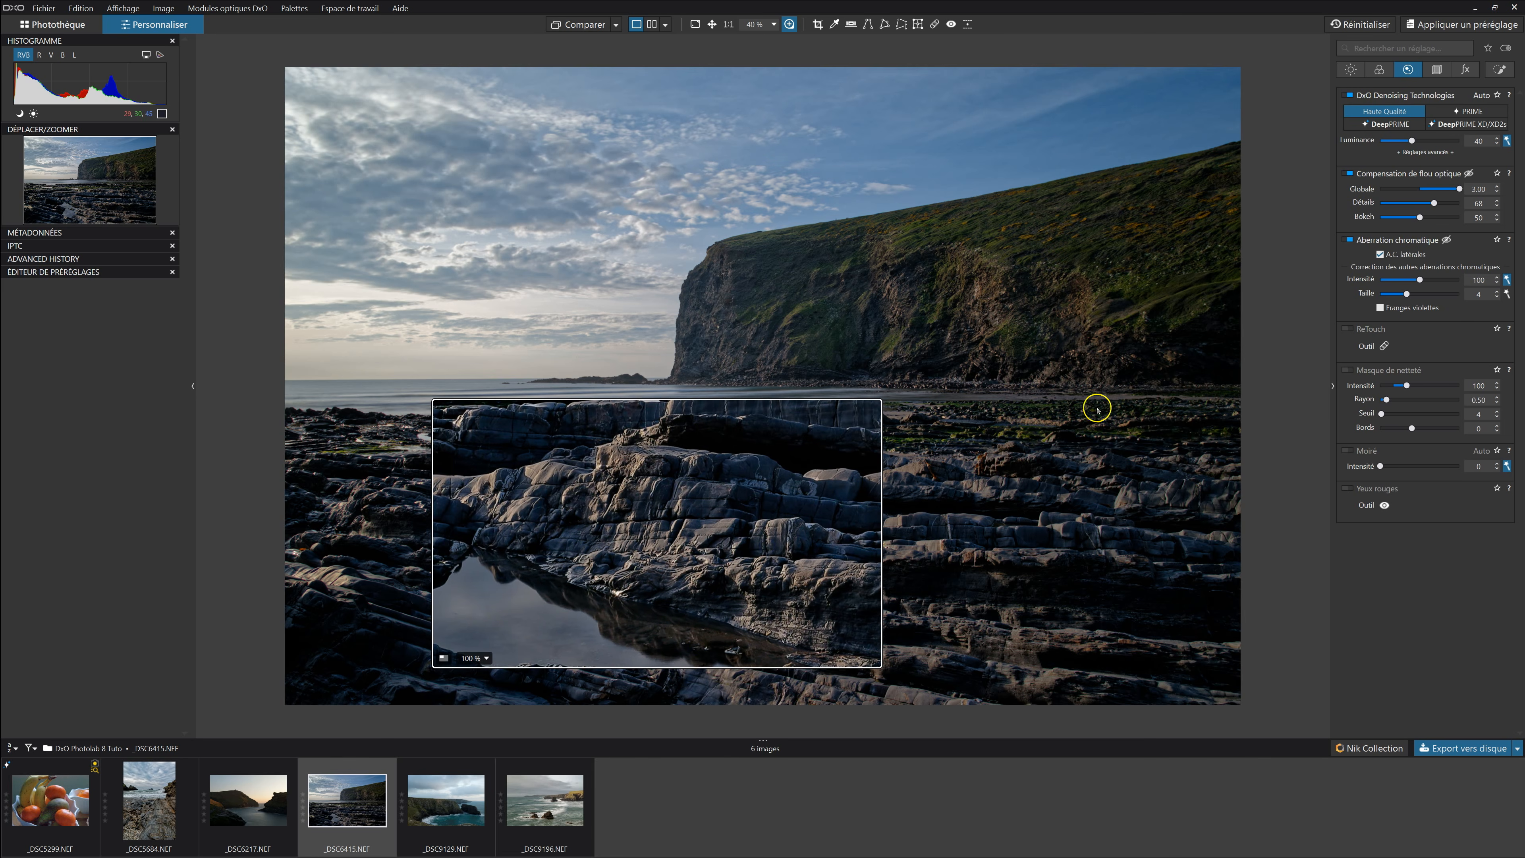
{"action": "left_click", "coordinate": [1349, 174]}
{"action": "left_click", "coordinate": [1350, 174]}
{"action": "left_click", "coordinate": [1350, 174]}
{"action": "left_click", "coordinate": [1351, 174]}
{"action": "mouse_move", "coordinate": [757, 576]}
{"action": "left_mouse_down"}
{"action": "mouse_move", "coordinate": [780, 536]}
{"action": "mouse_move", "coordinate": [768, 571]}
{"action": "left_mouse_up"}
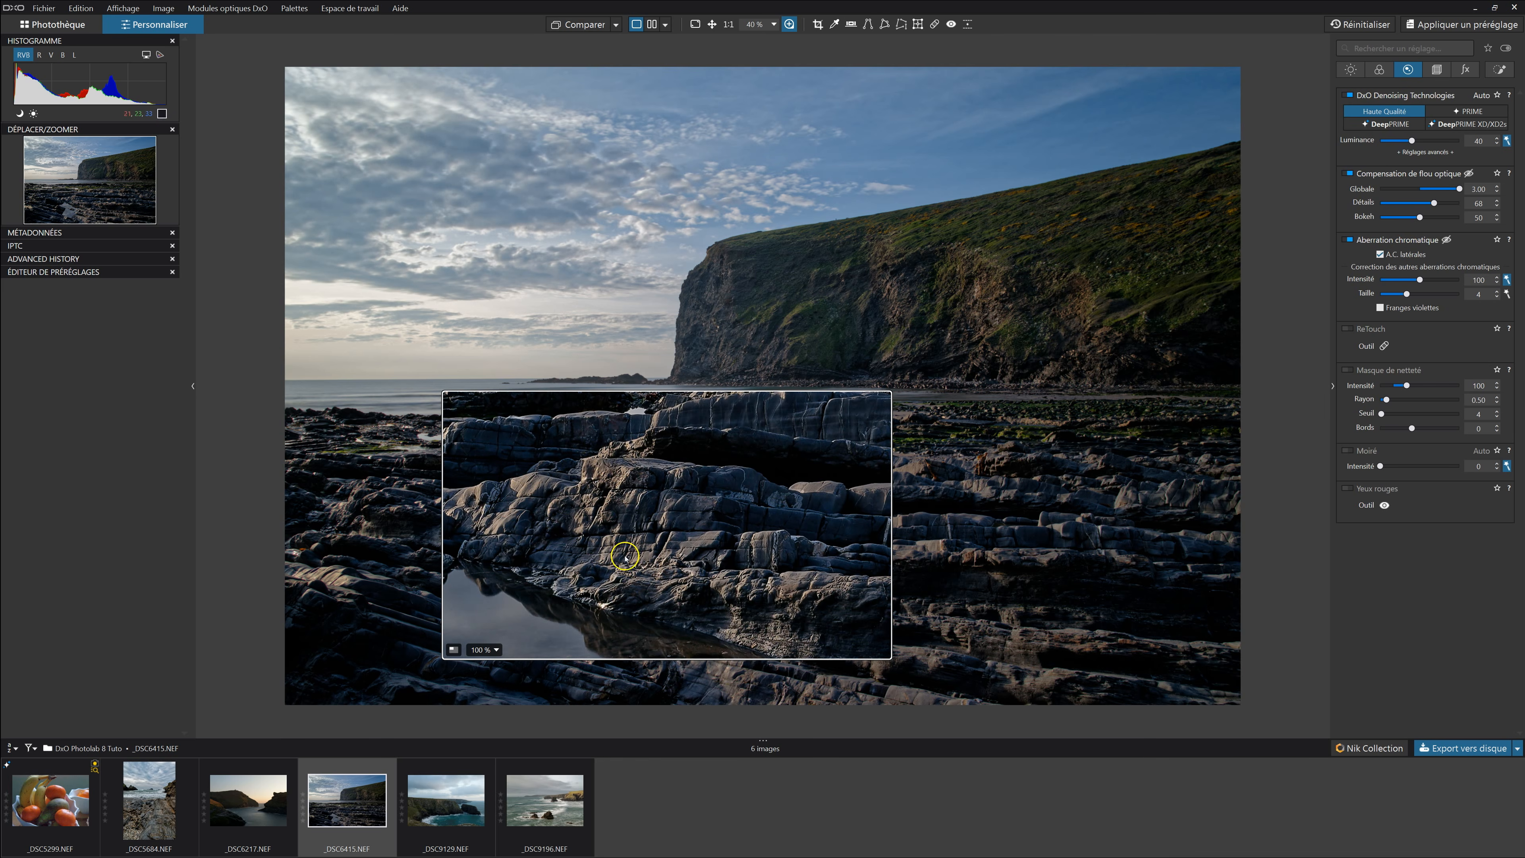
Magnify the loupe to 200%, compare the blur compensation off and on, and return the loupe to 100%
{"action": "left_click", "coordinate": [484, 650]}
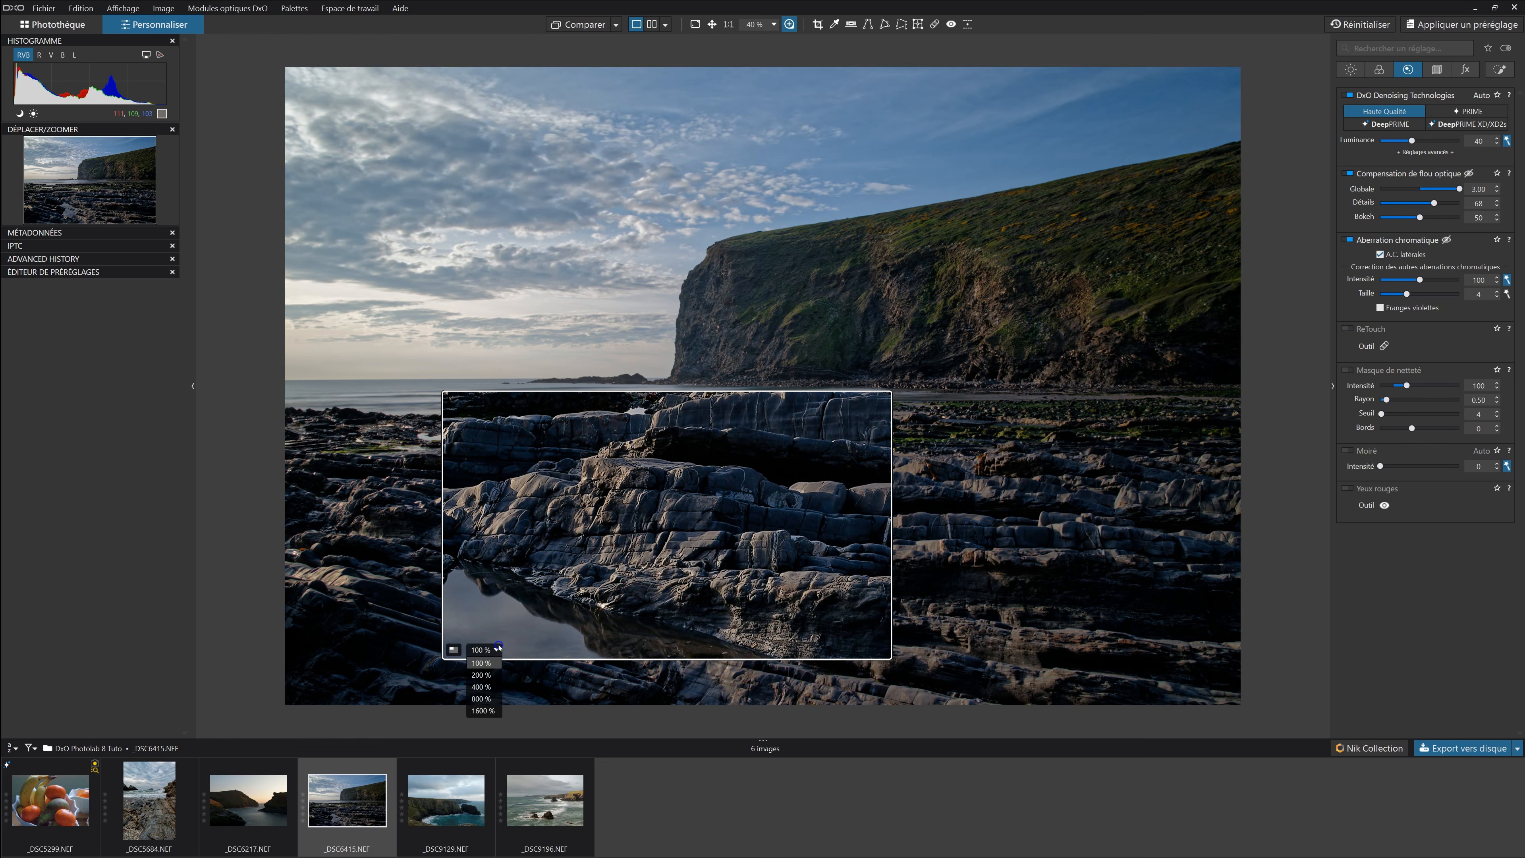
{"action": "left_click", "coordinate": [490, 675]}
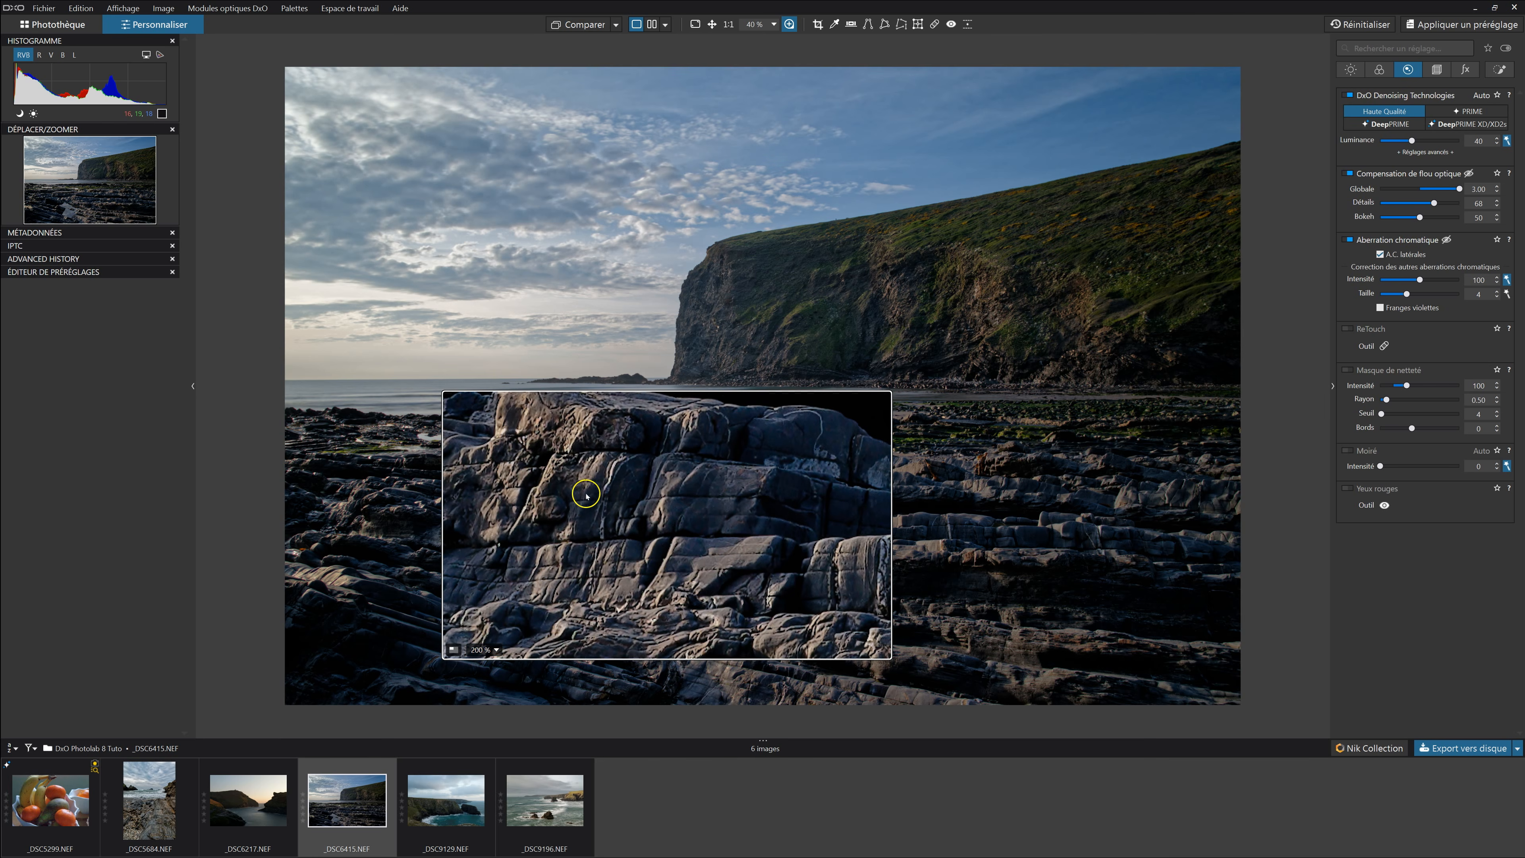
{"action": "left_click", "coordinate": [491, 650]}
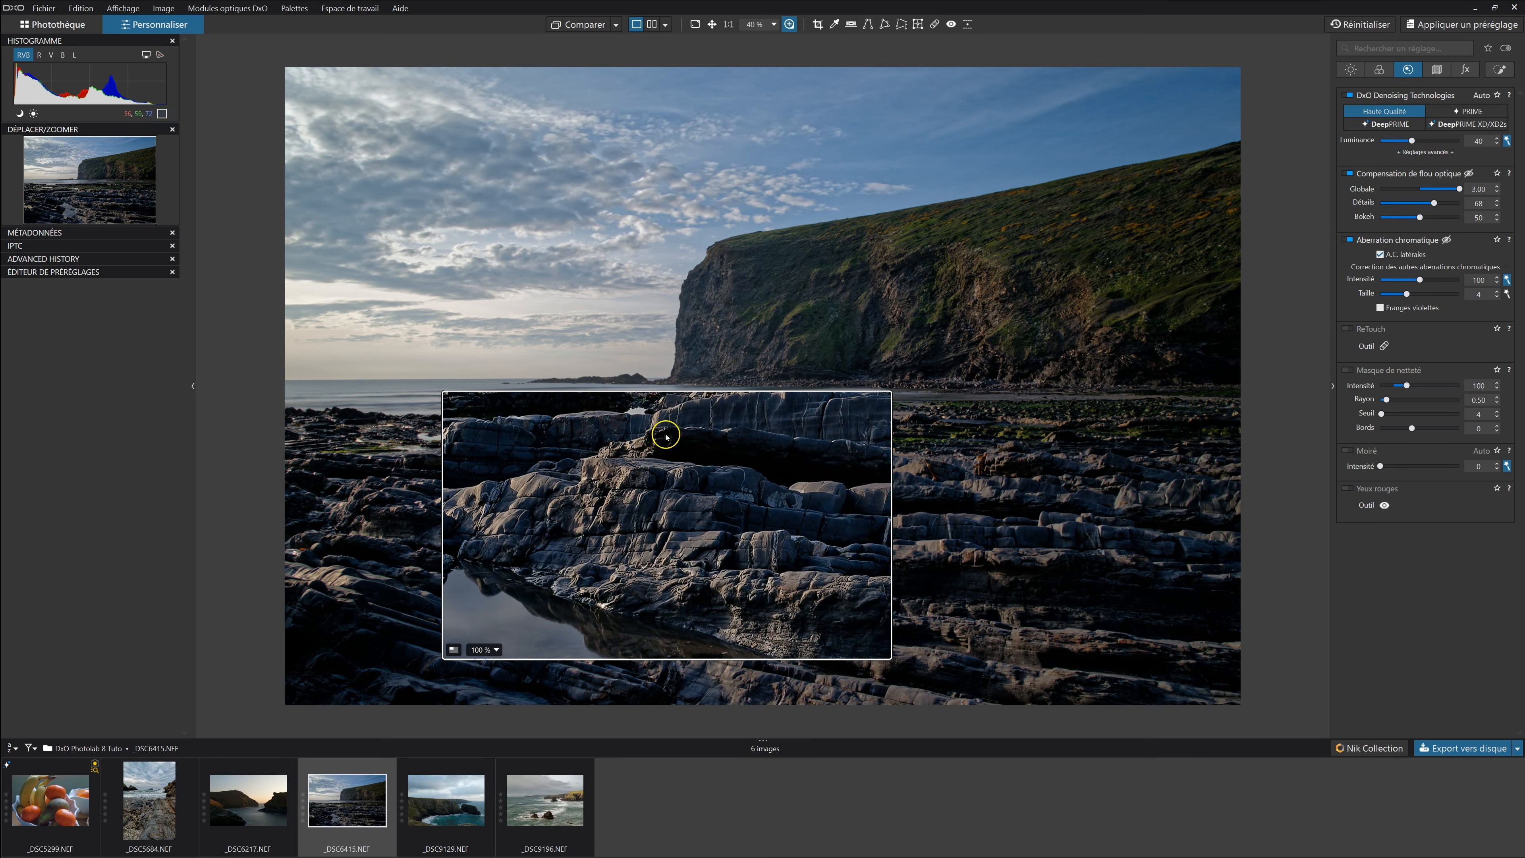
{"action": "left_click", "coordinate": [495, 651]}
{"action": "left_click", "coordinate": [480, 672]}
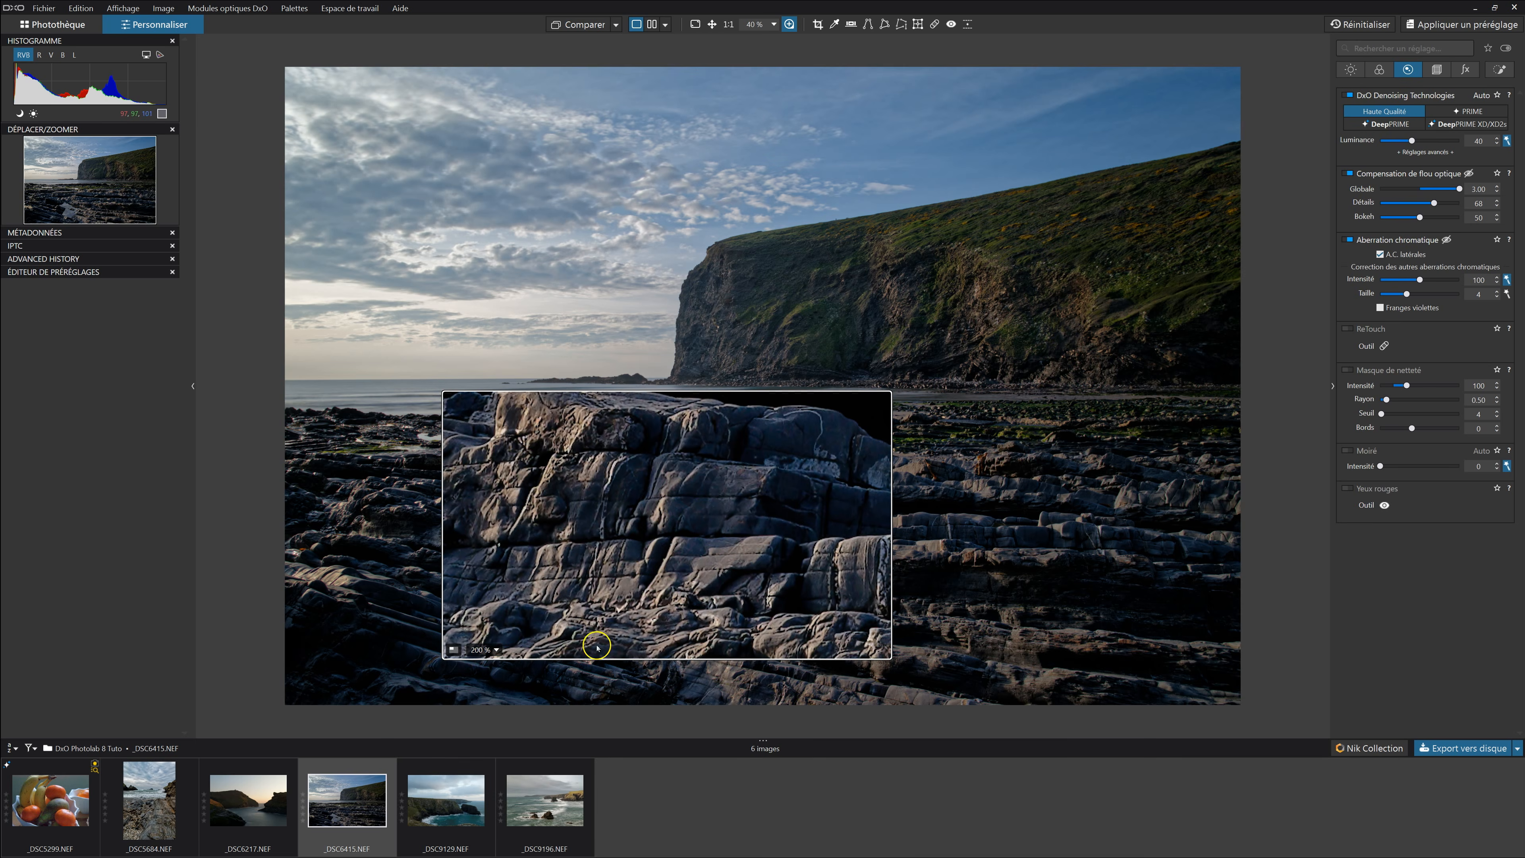
{"action": "left_click", "coordinate": [1349, 173]}
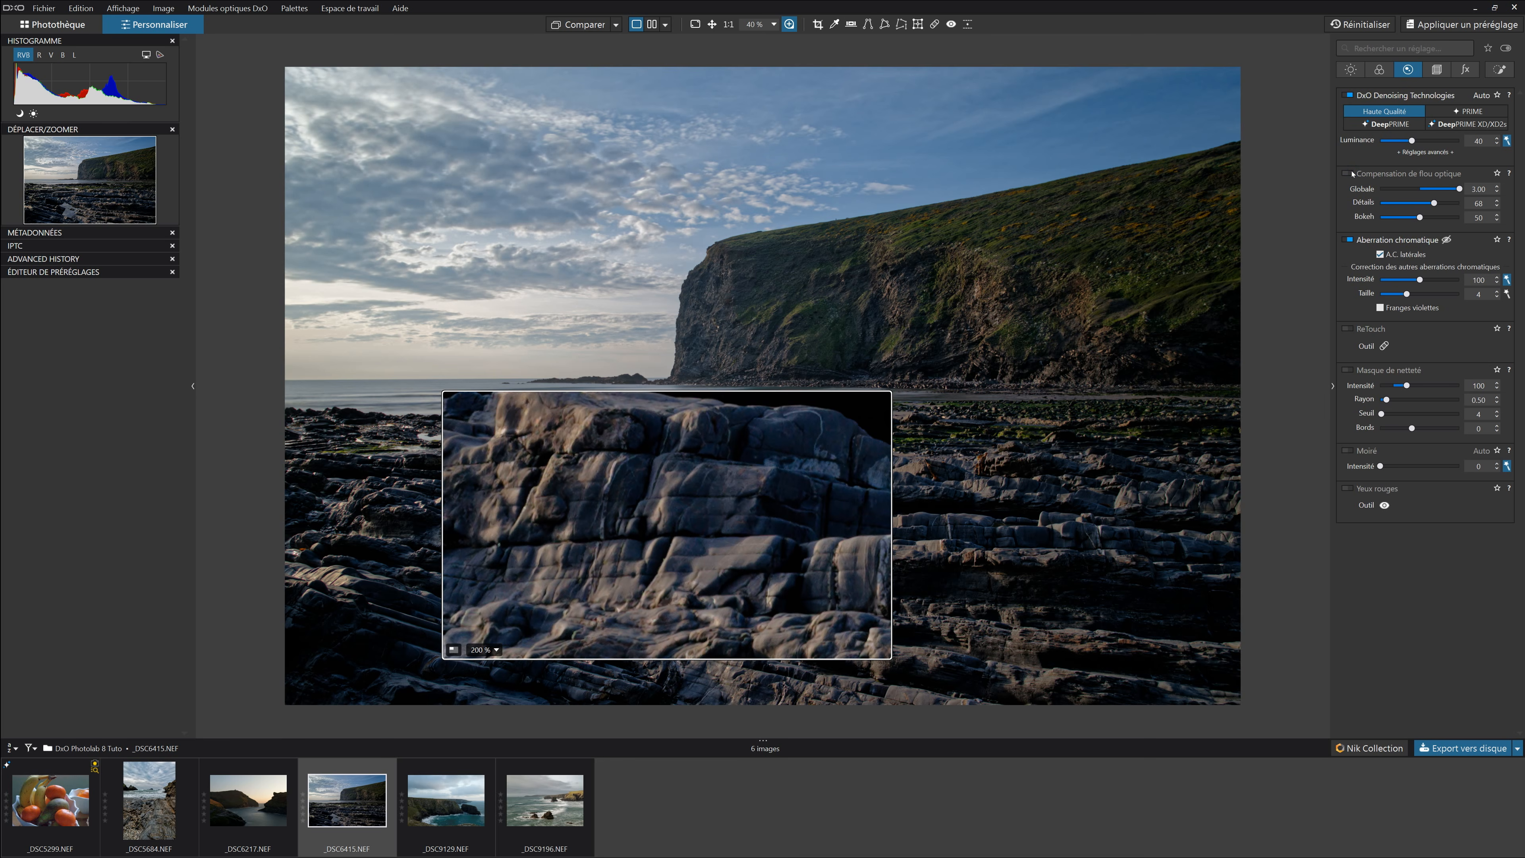
{"action": "left_click", "coordinate": [1349, 173]}
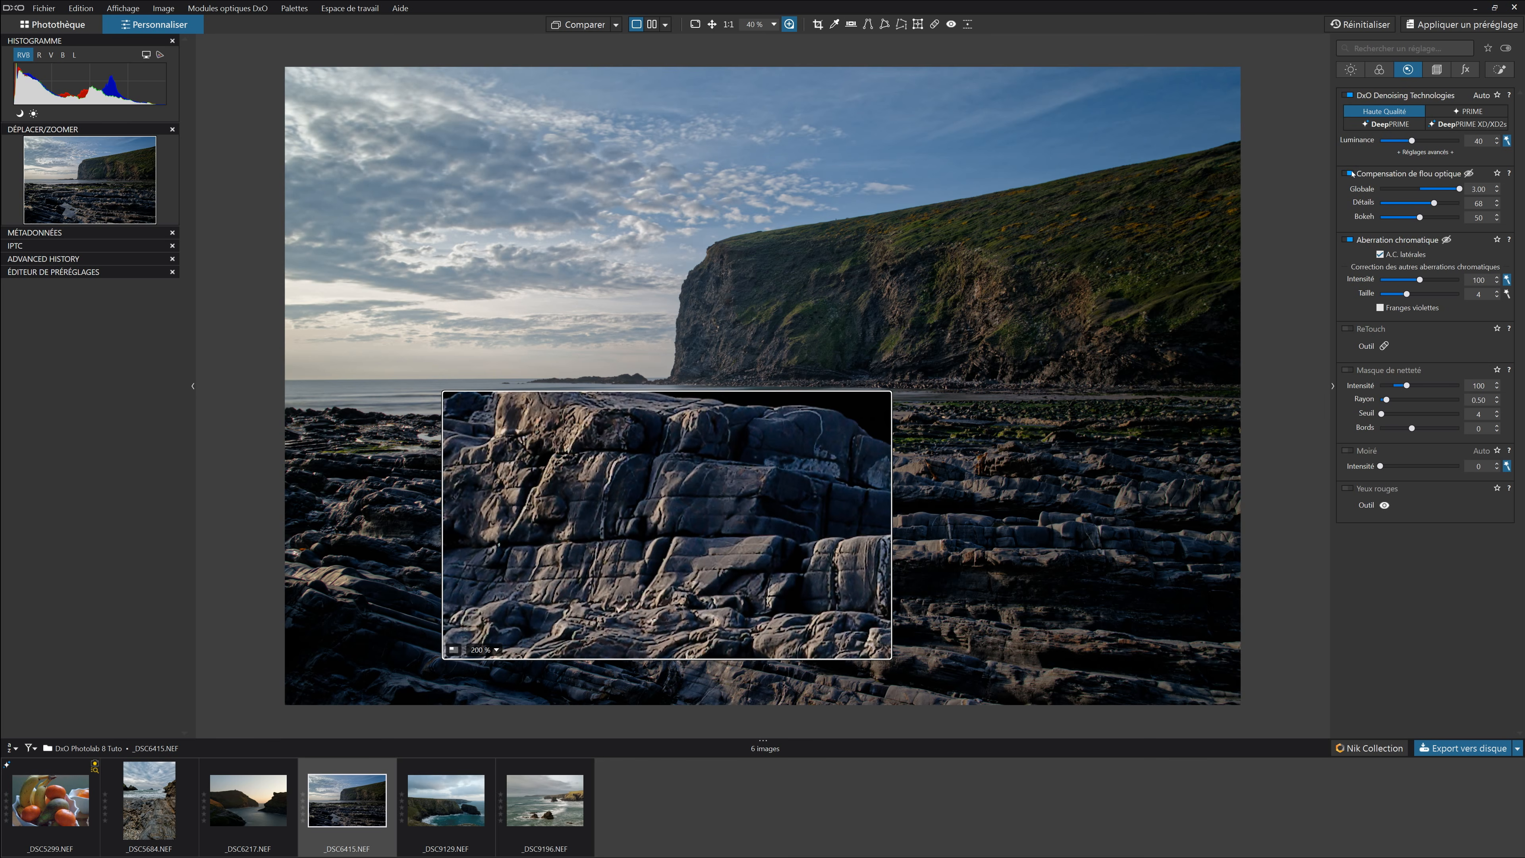
{"action": "left_click", "coordinate": [485, 650]}
{"action": "left_click", "coordinate": [487, 664]}
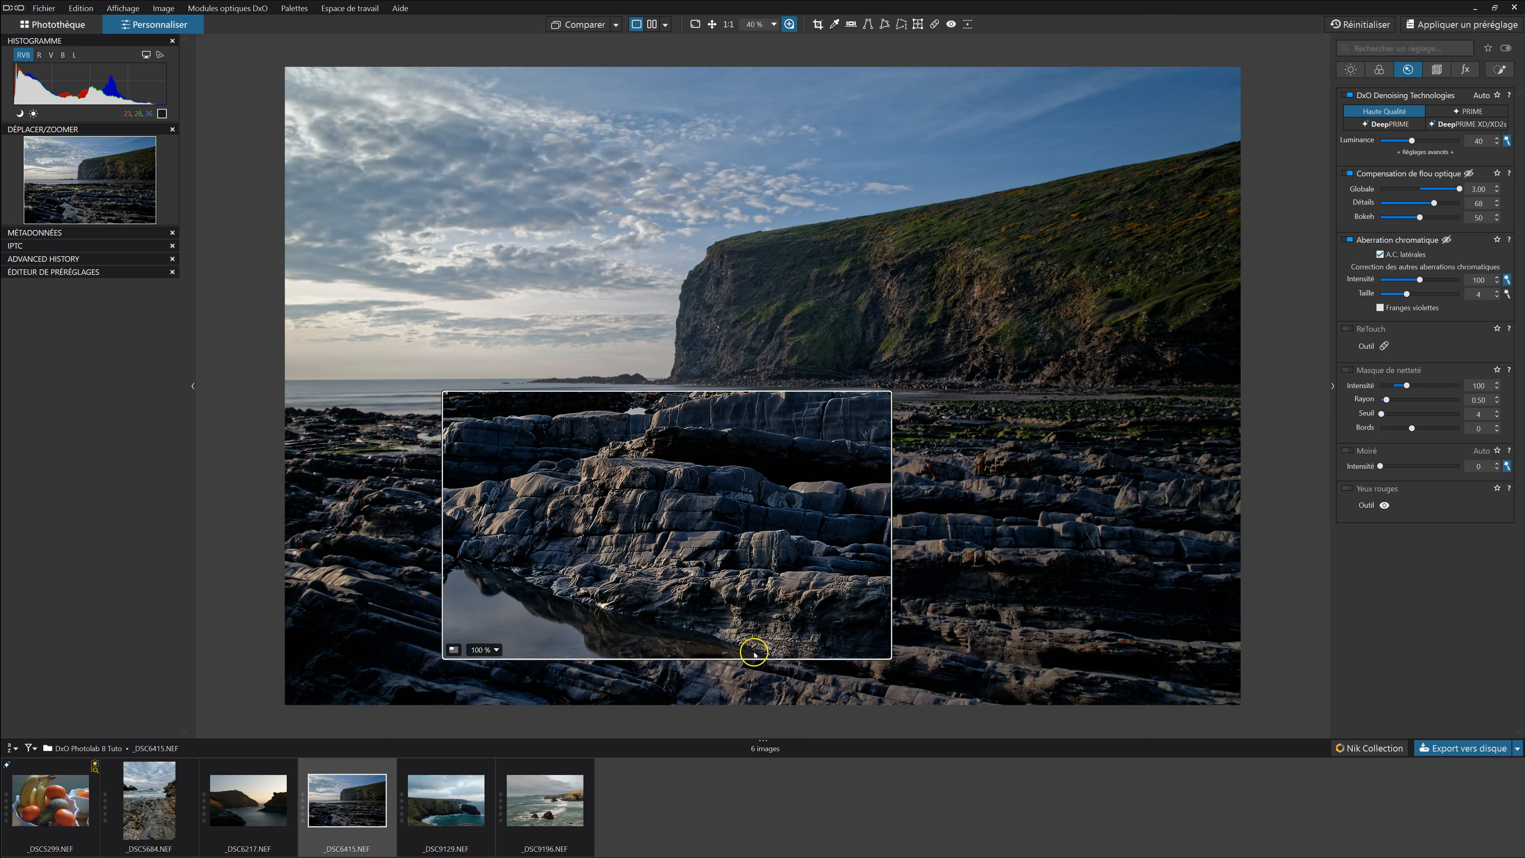
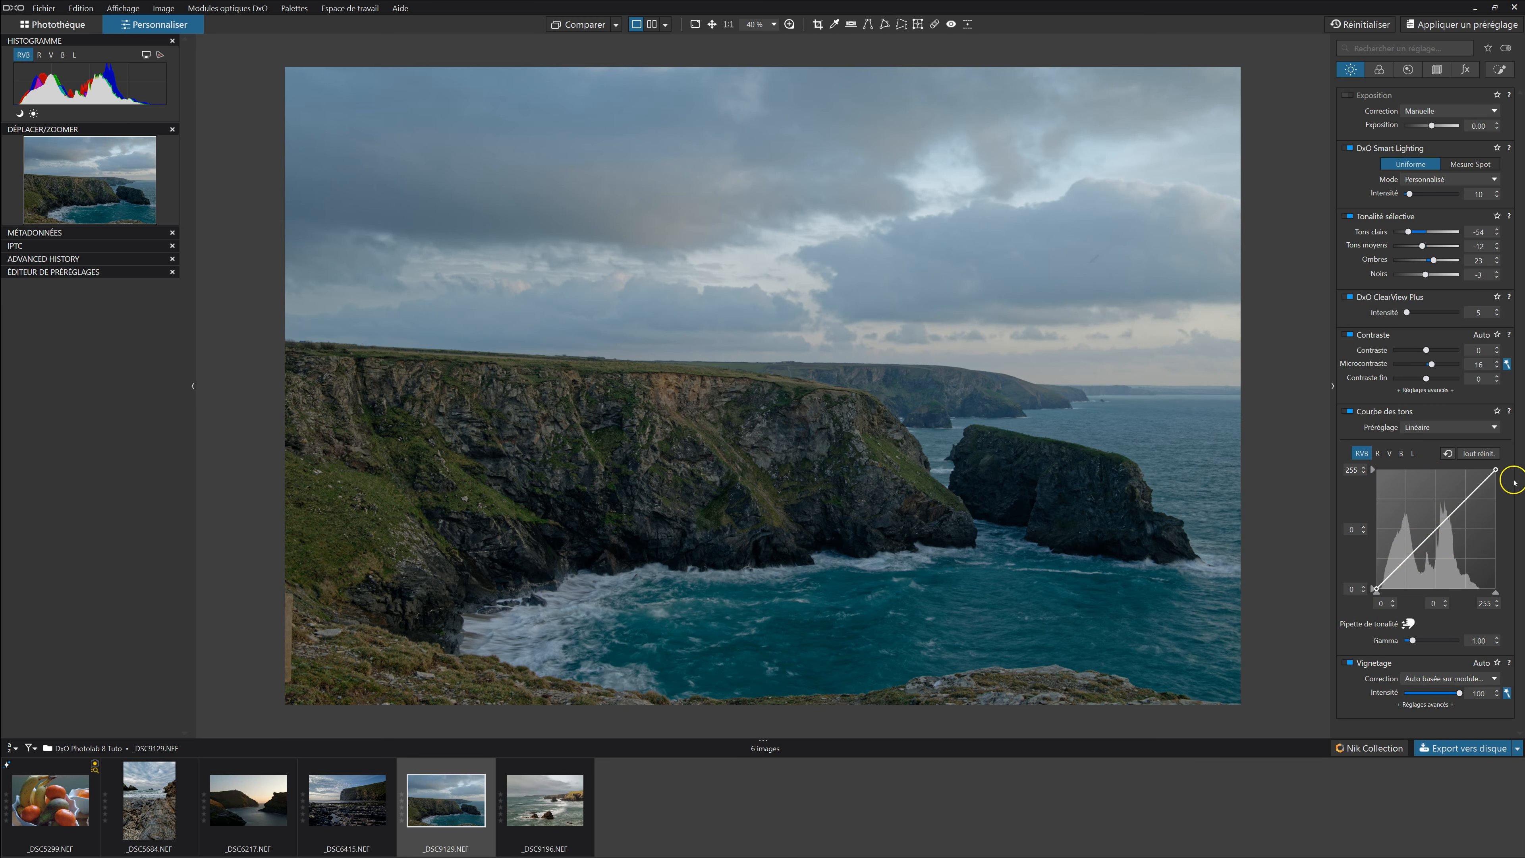
Look through the red, green and blue channels of the tone curve on _DSC9129.NEF
{"action": "left_click", "coordinate": [1376, 453]}
{"action": "left_click", "coordinate": [1389, 454]}
{"action": "left_click", "coordinate": [1400, 453]}
{"action": "left_click", "coordinate": [1378, 454]}
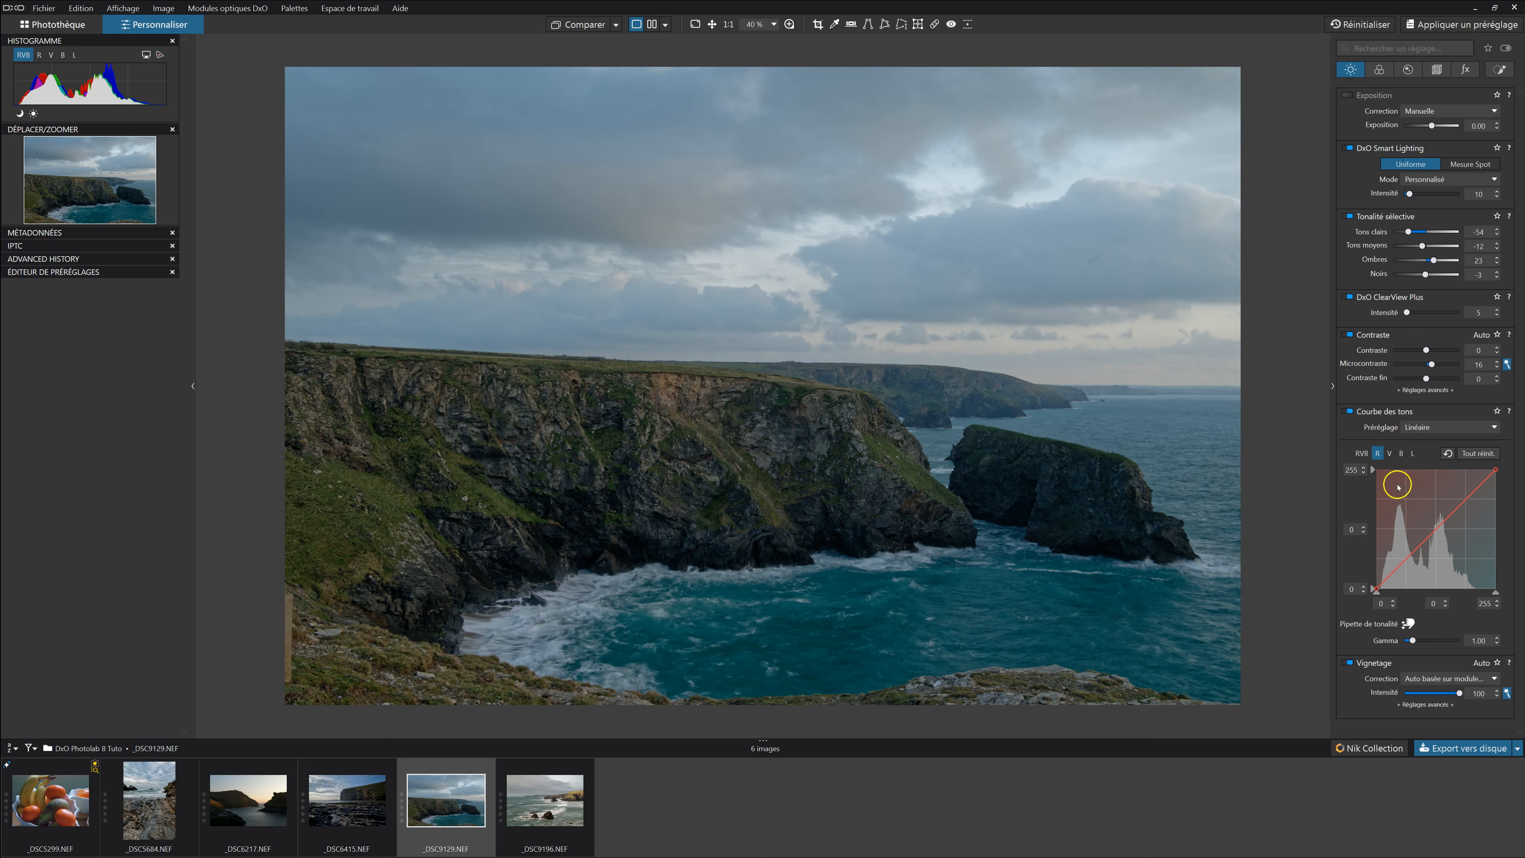
{"action": "left_click", "coordinate": [1389, 454]}
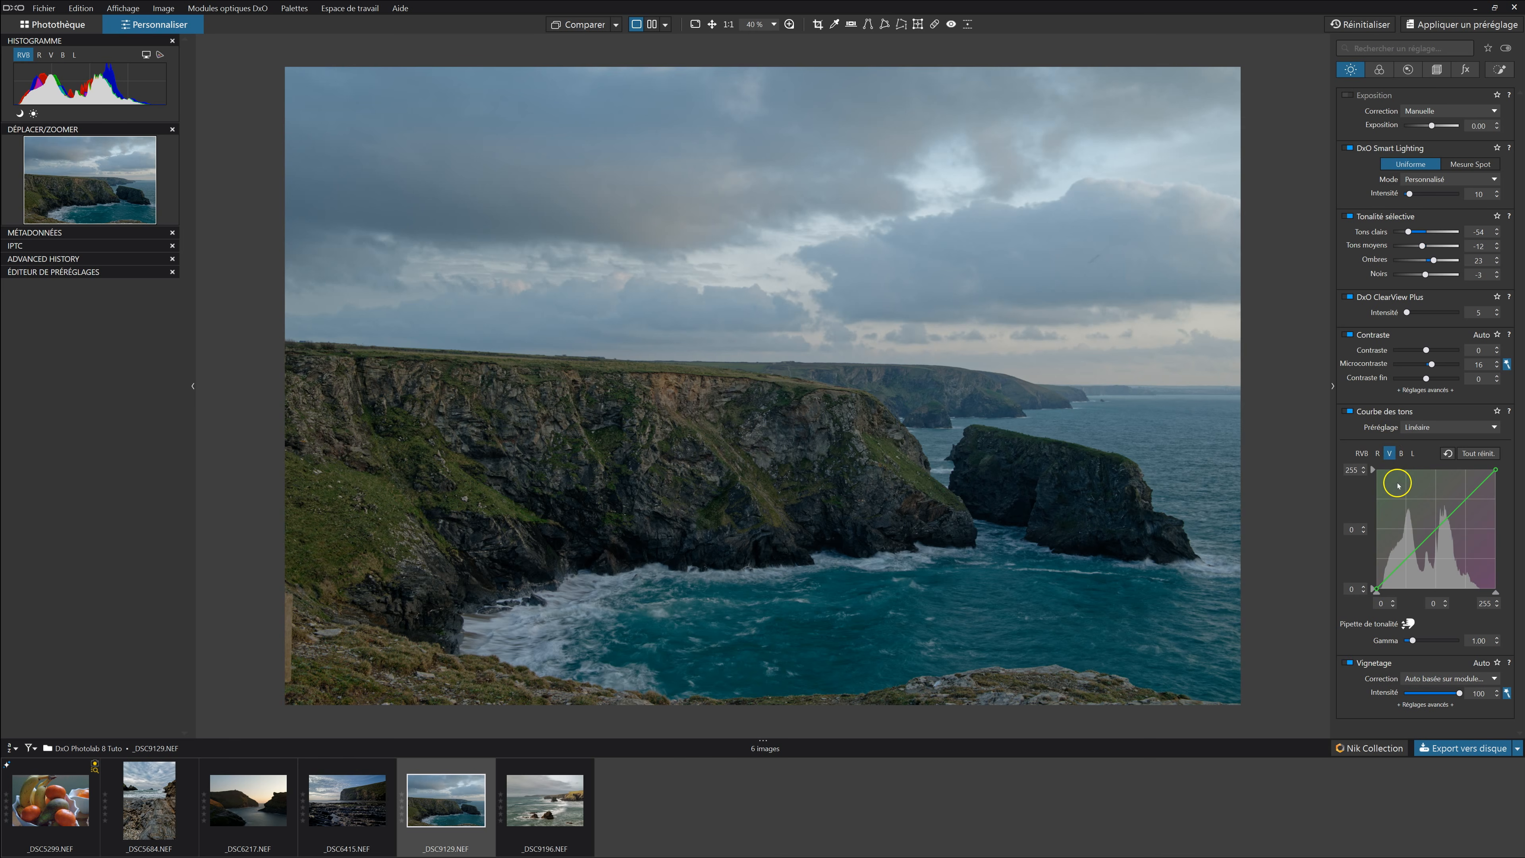
Look through the blue, luminance and red channels of the tone curve
{"action": "left_click", "coordinate": [1403, 454]}
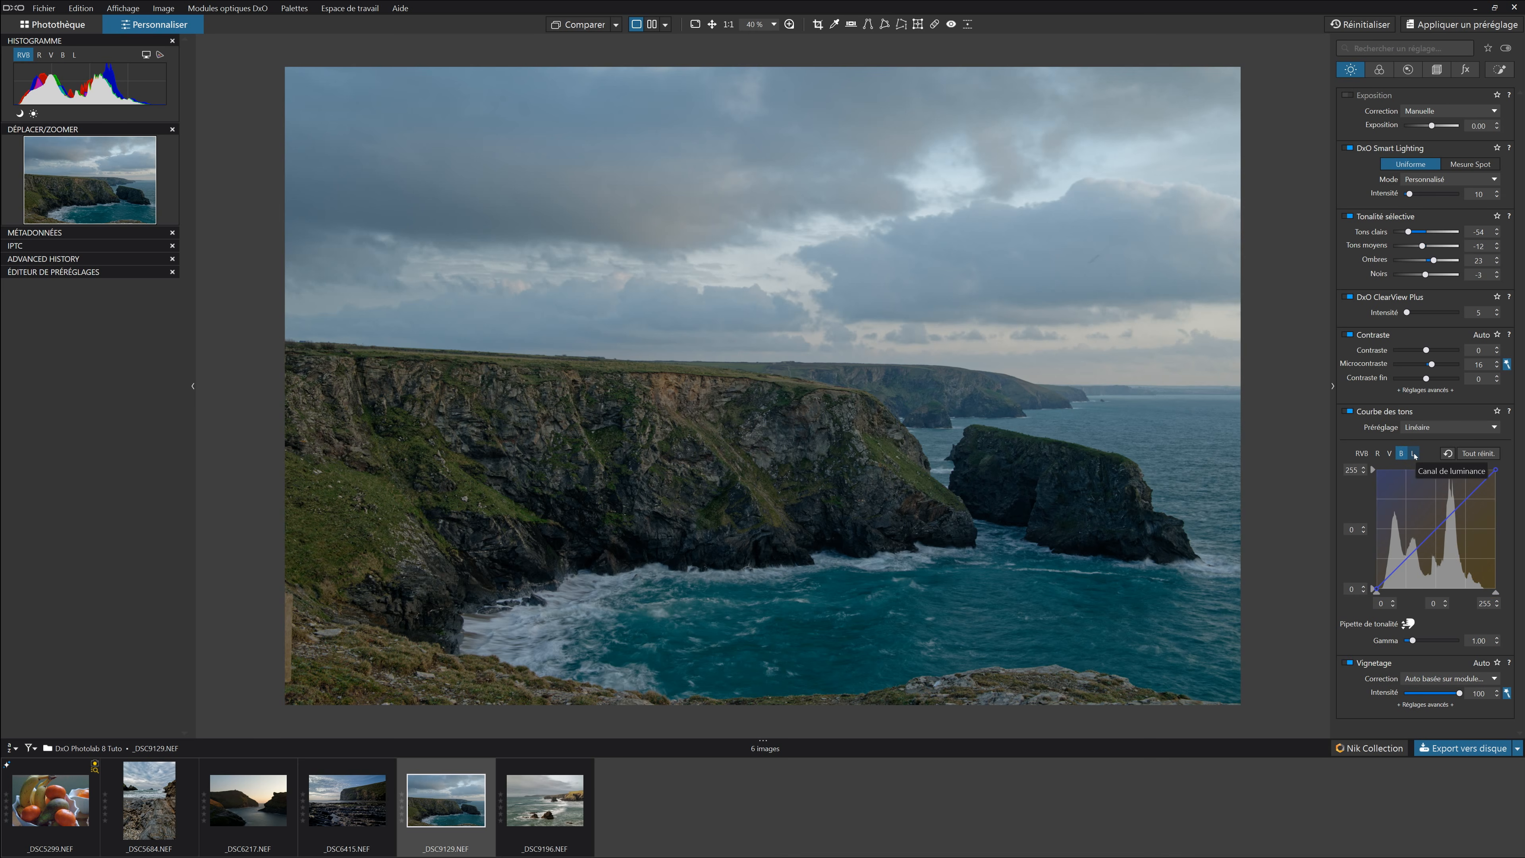
{"action": "left_click", "coordinate": [1414, 454]}
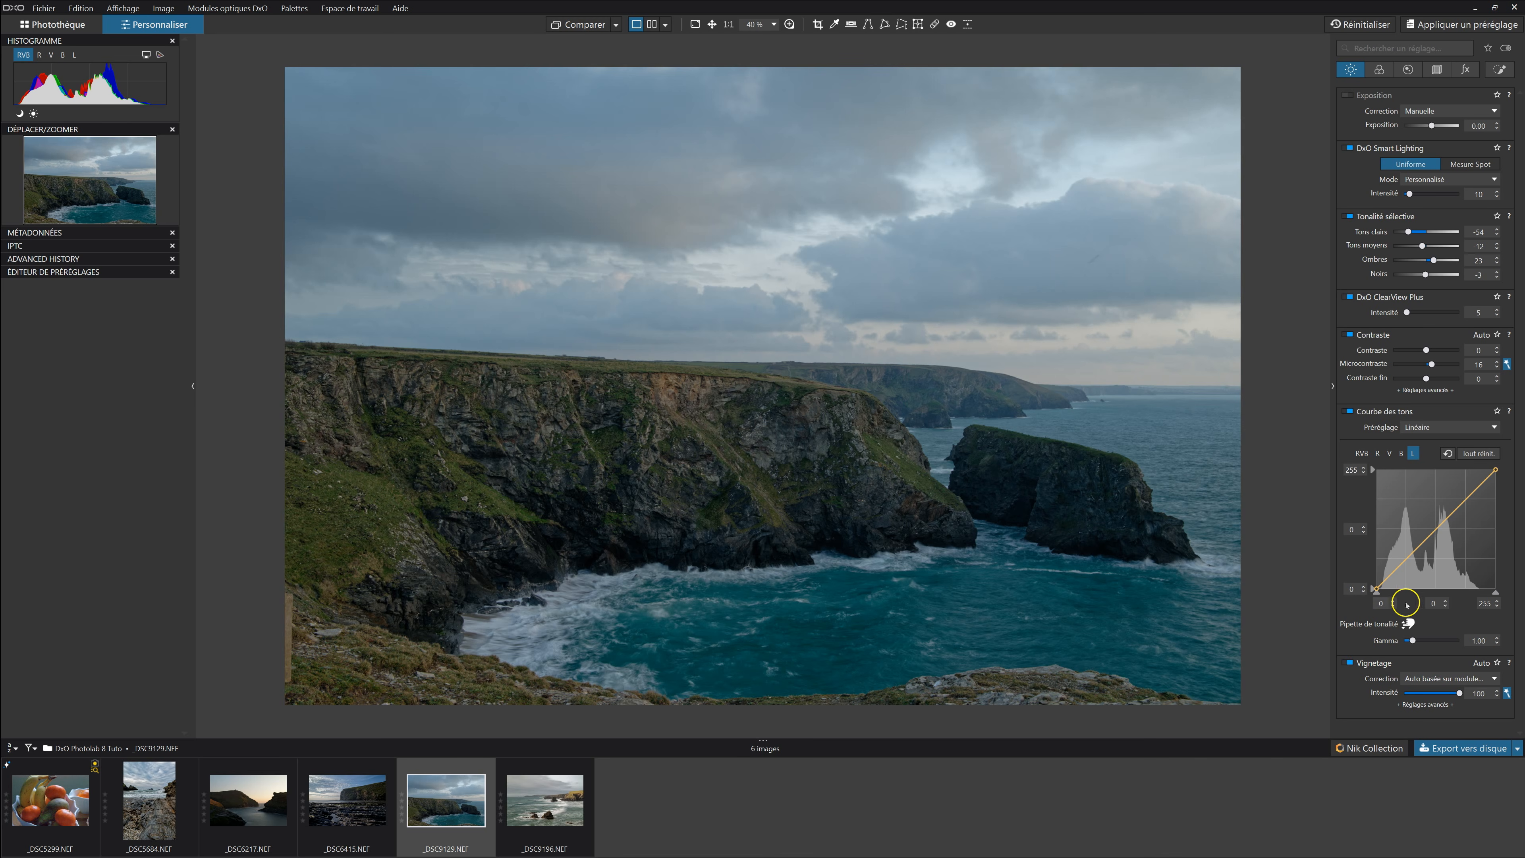
{"action": "left_click", "coordinate": [1377, 453]}
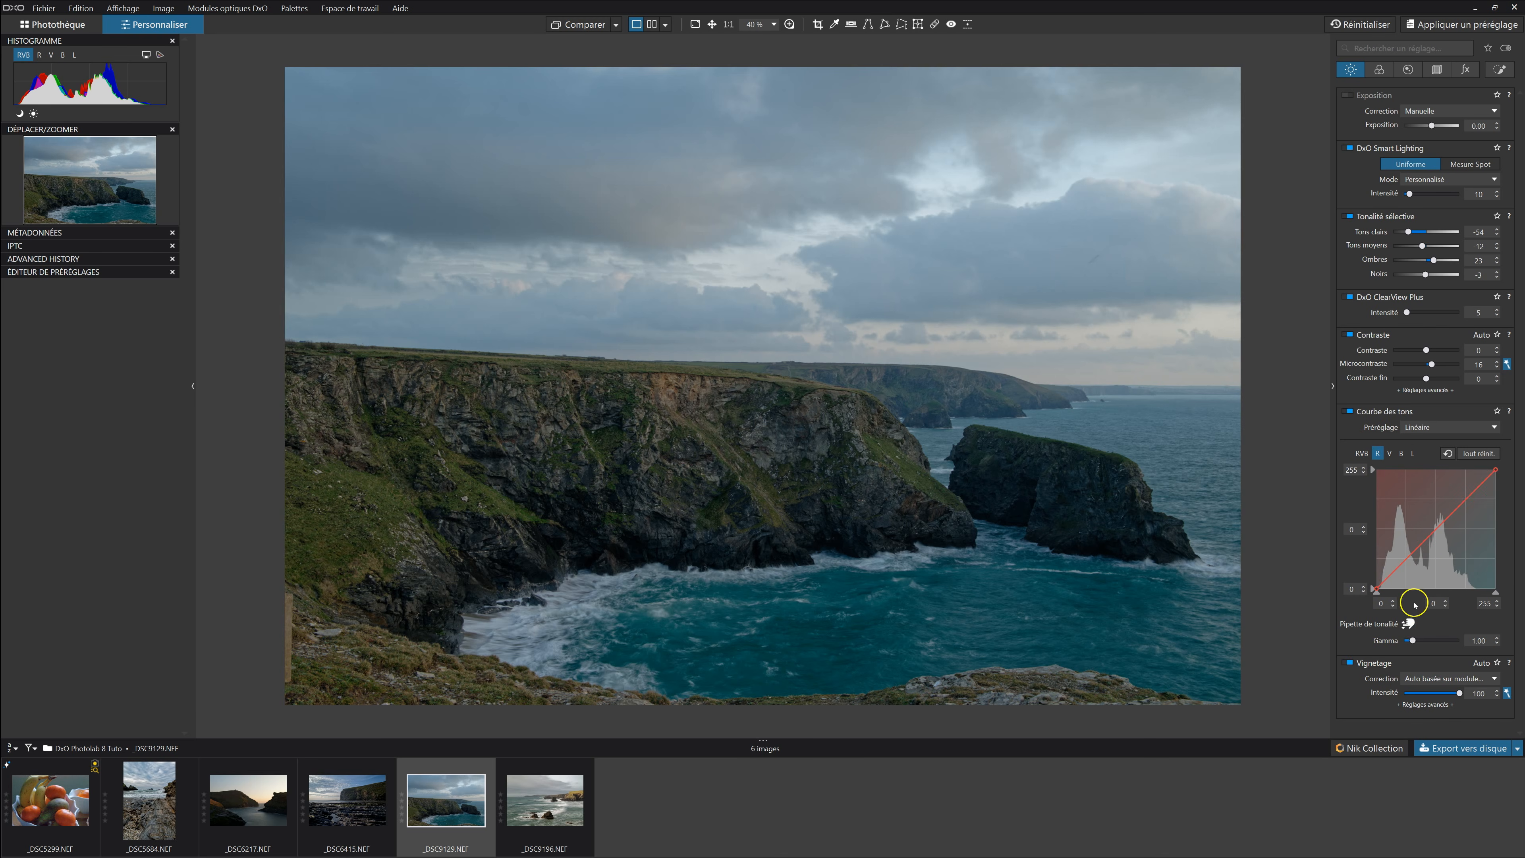
Use the tone picker on the cliff face to brighten and darken its tones on the RGB curve at input 66
{"action": "left_click", "coordinate": [1409, 623]}
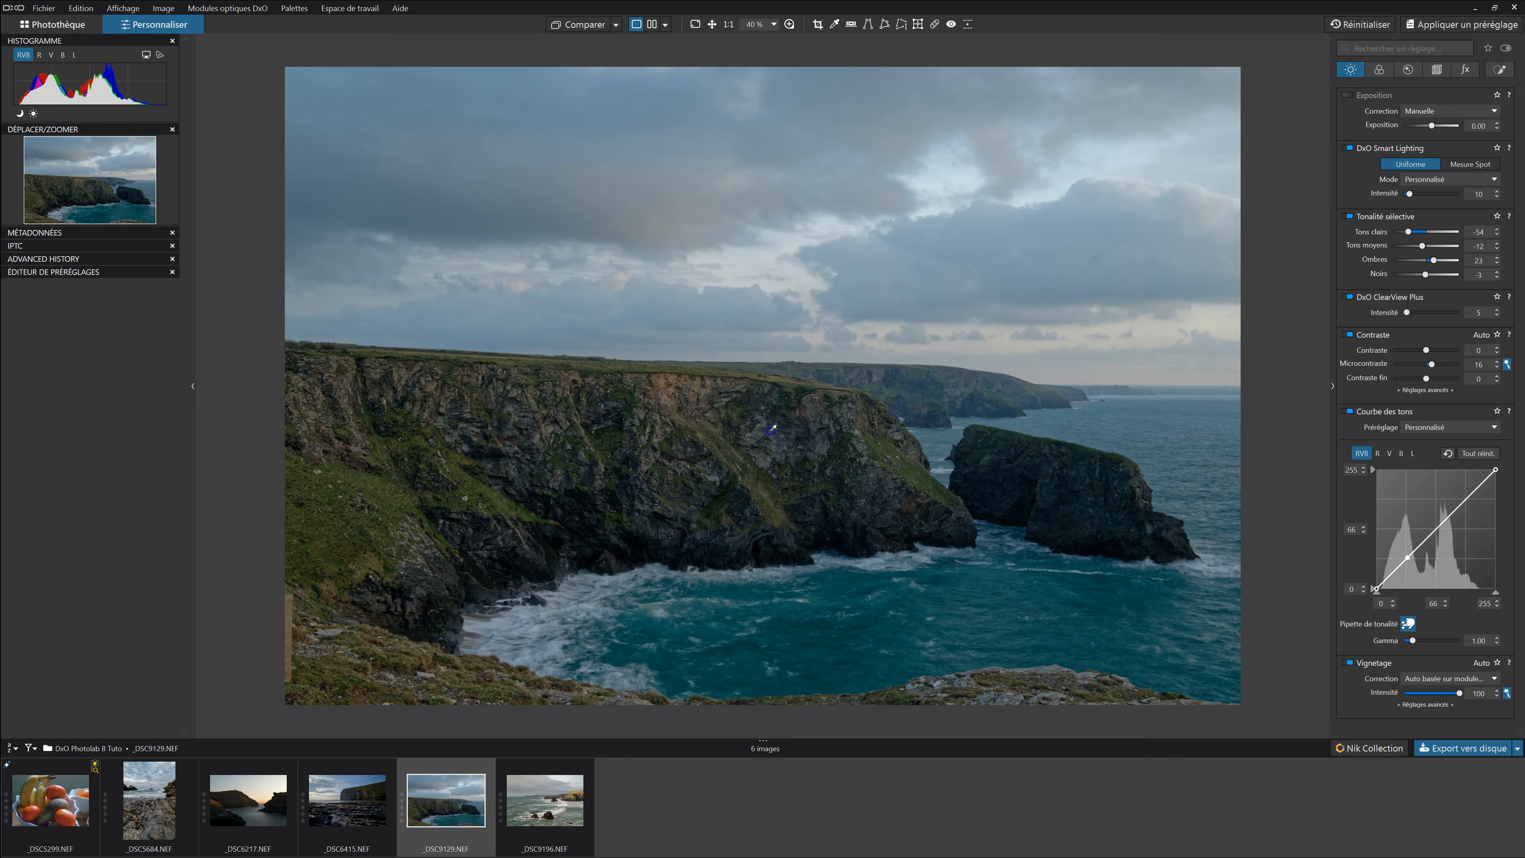
{"action": "left_click", "coordinate": [774, 415]}
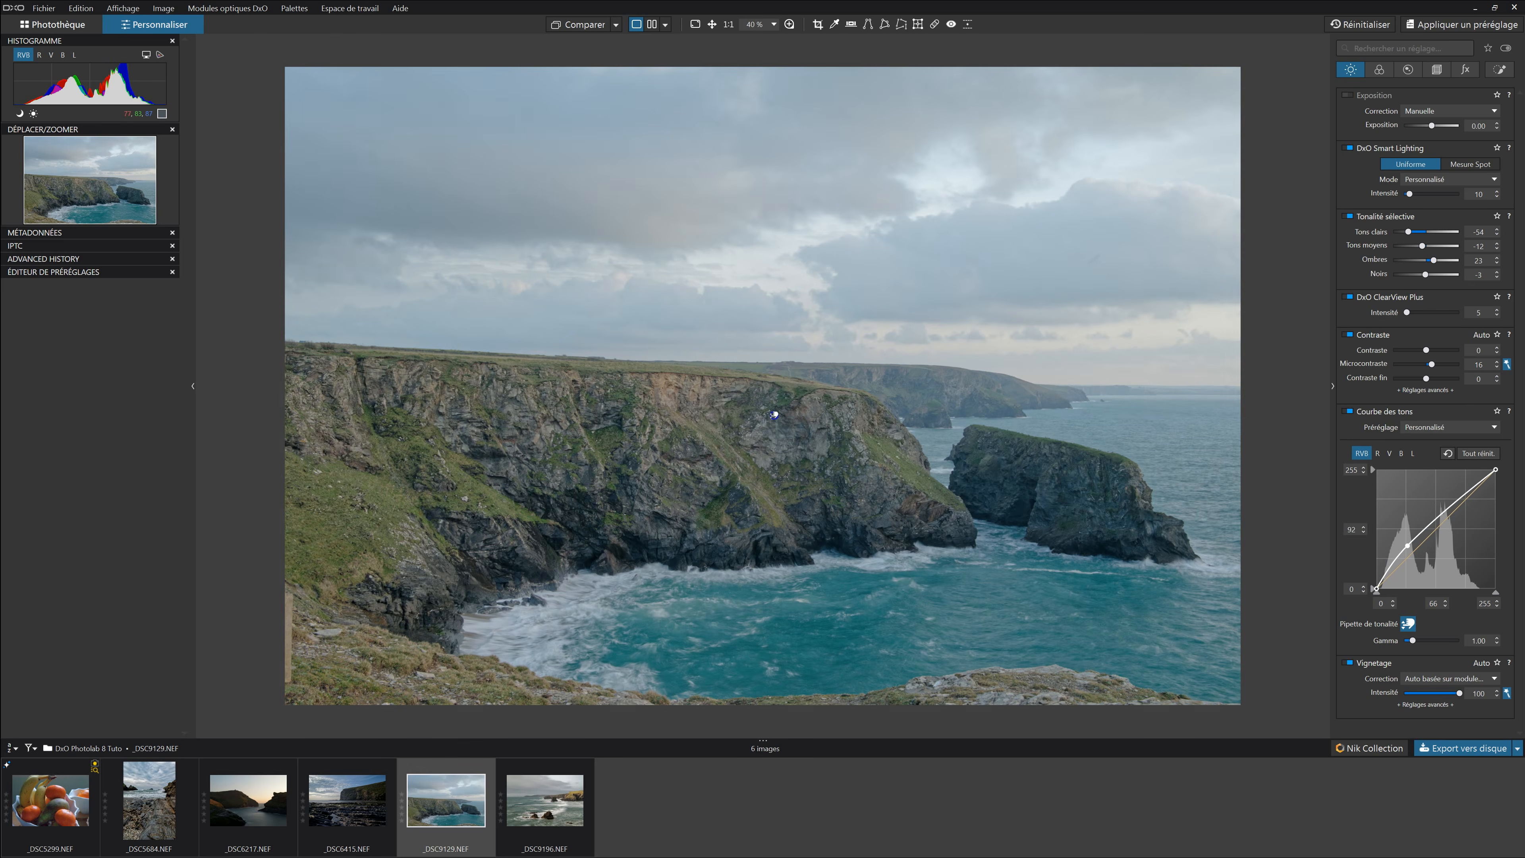
{"action": "left_click", "coordinate": [776, 422]}
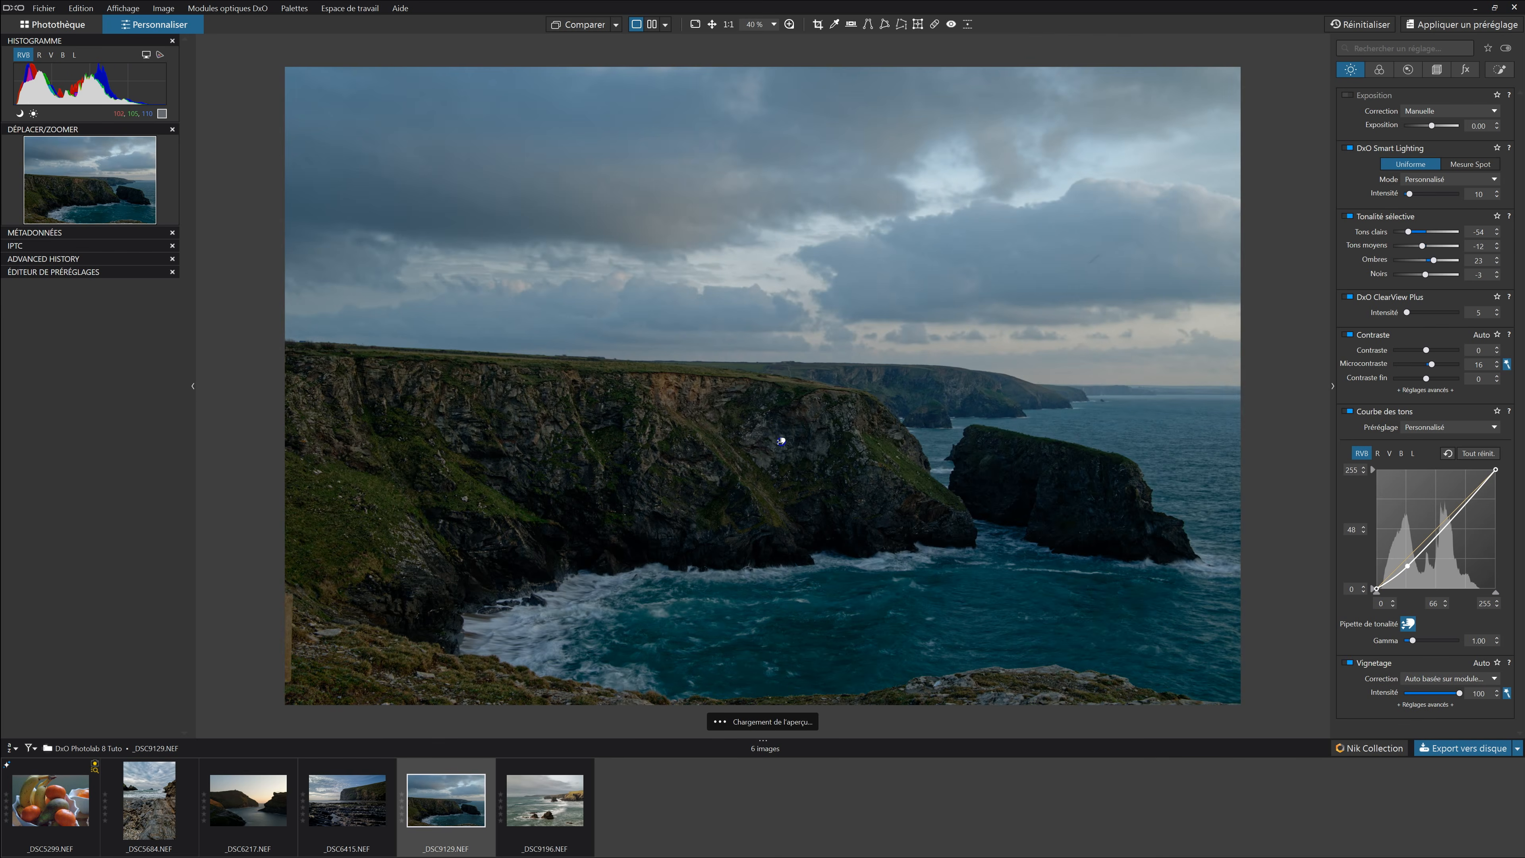
{"action": "left_click", "coordinate": [782, 429]}
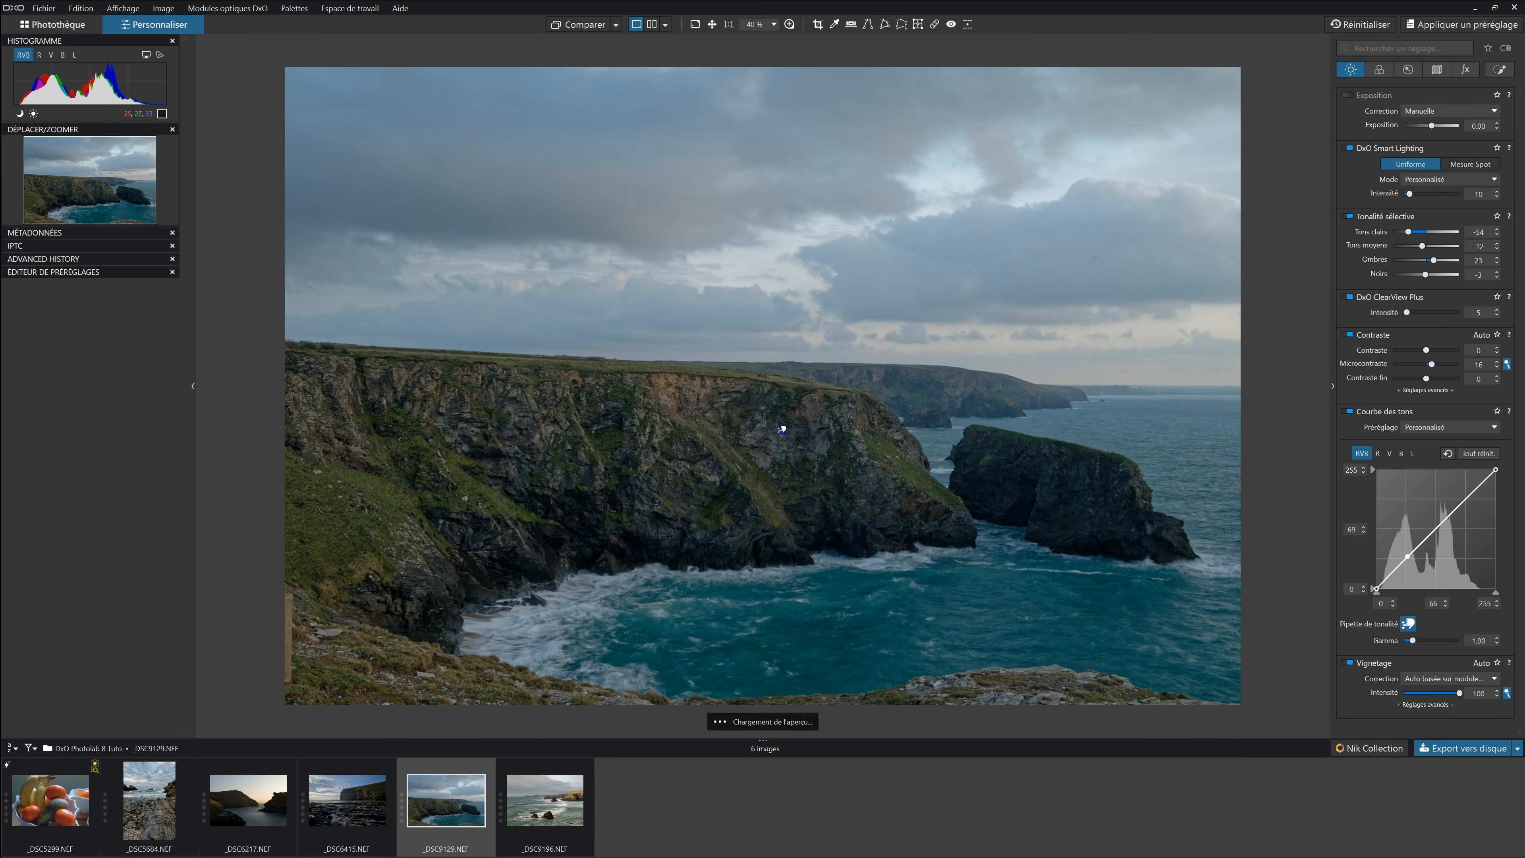
Add RGB curve points by sampling the cliff, the sea stack and the clouds with the tone picker, and reset all curves
{"action": "left_click", "coordinate": [884, 430]}
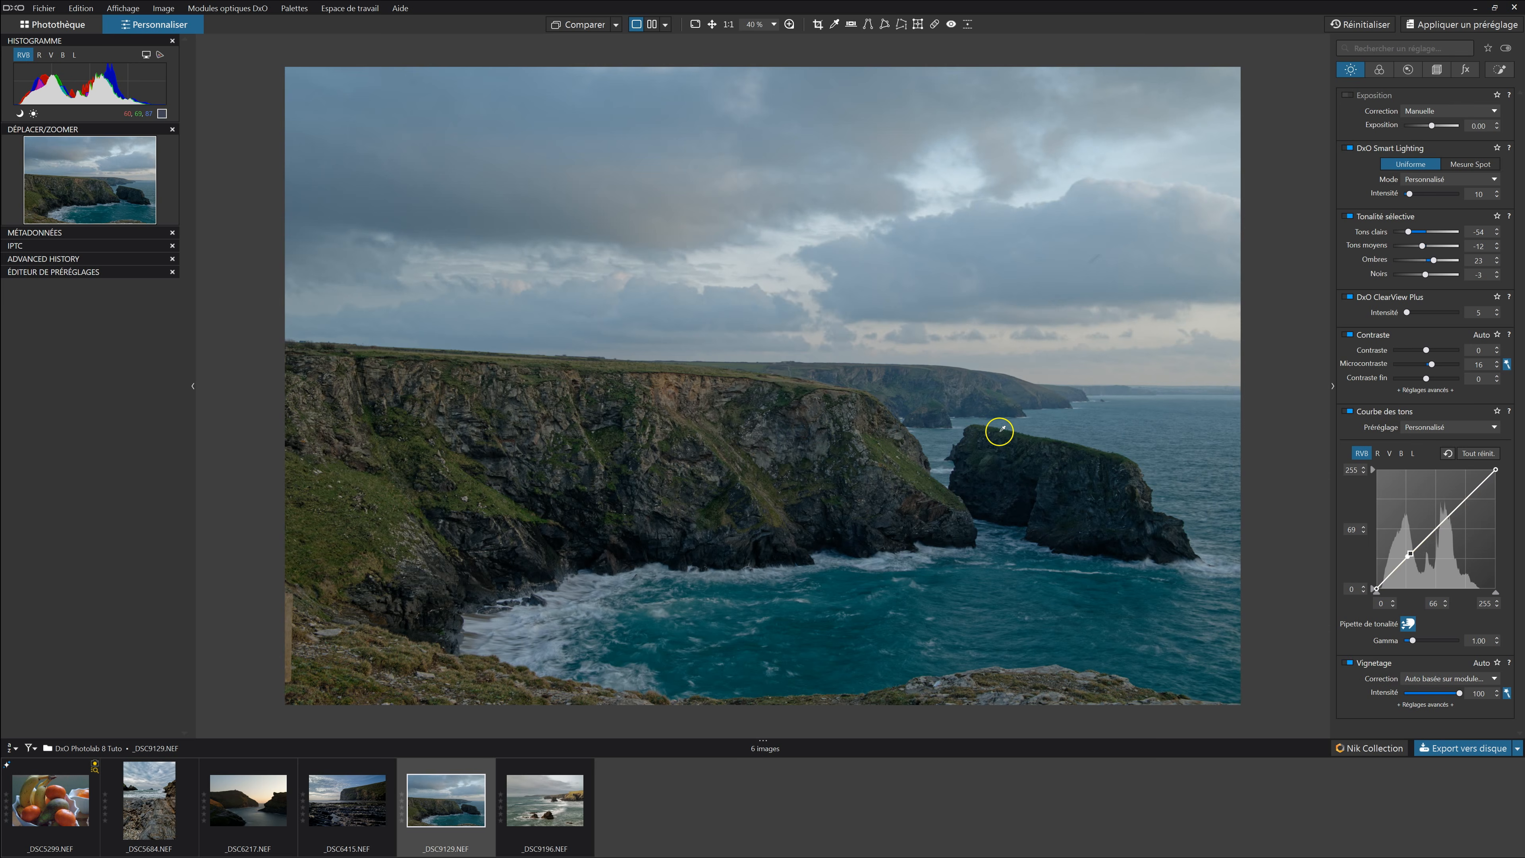
{"action": "left_click", "coordinate": [1024, 462]}
{"action": "left_click", "coordinate": [659, 204]}
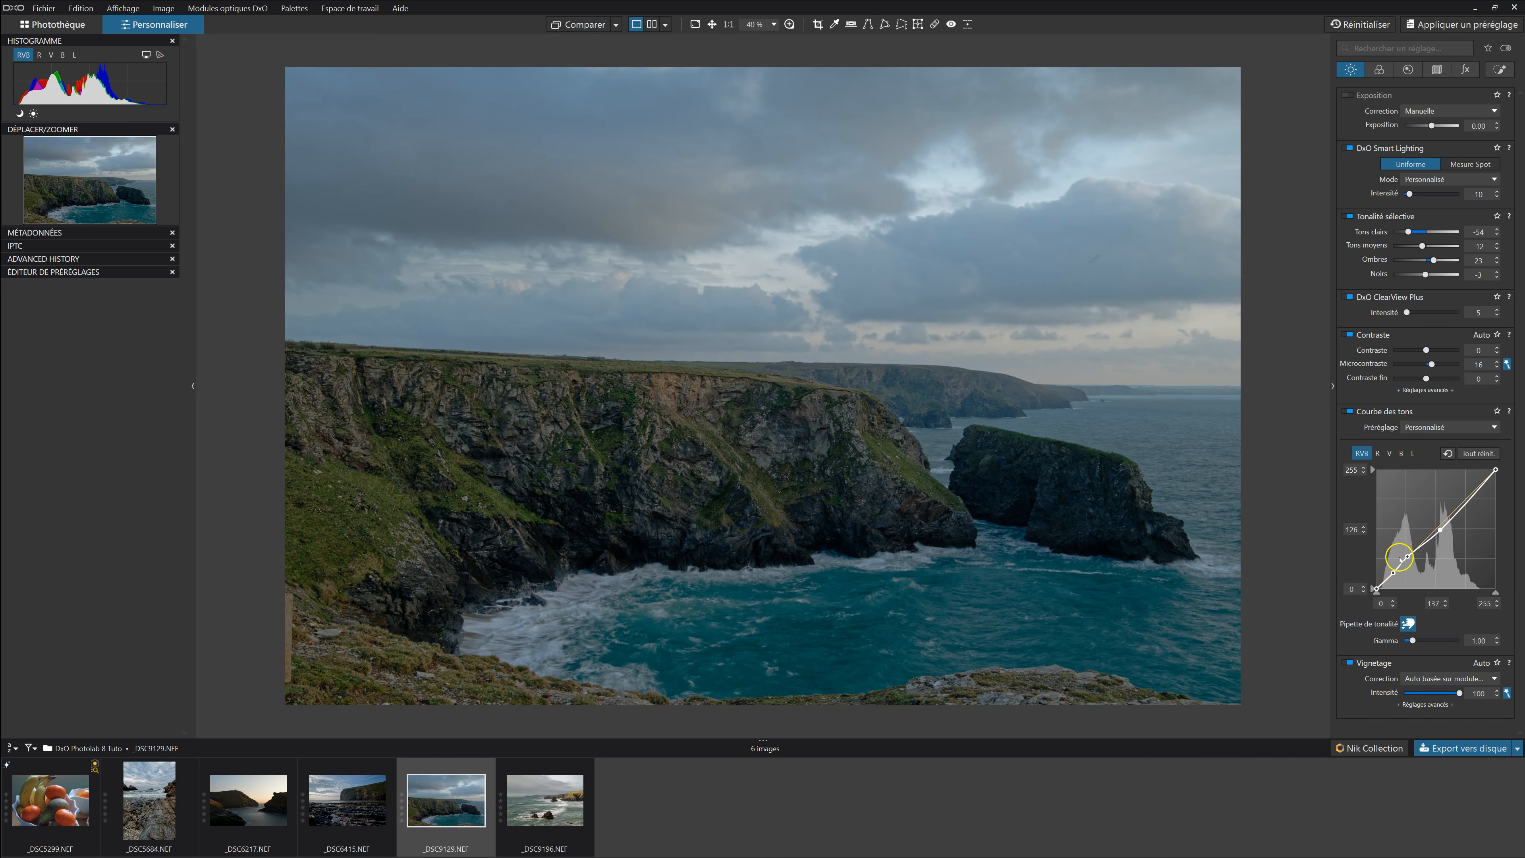
{"action": "left_click", "coordinate": [1105, 236]}
{"action": "left_click", "coordinate": [1104, 233]}
{"action": "left_click", "coordinate": [1131, 420]}
{"action": "left_click", "coordinate": [1478, 454]}
{"action": "left_click", "coordinate": [1478, 455]}
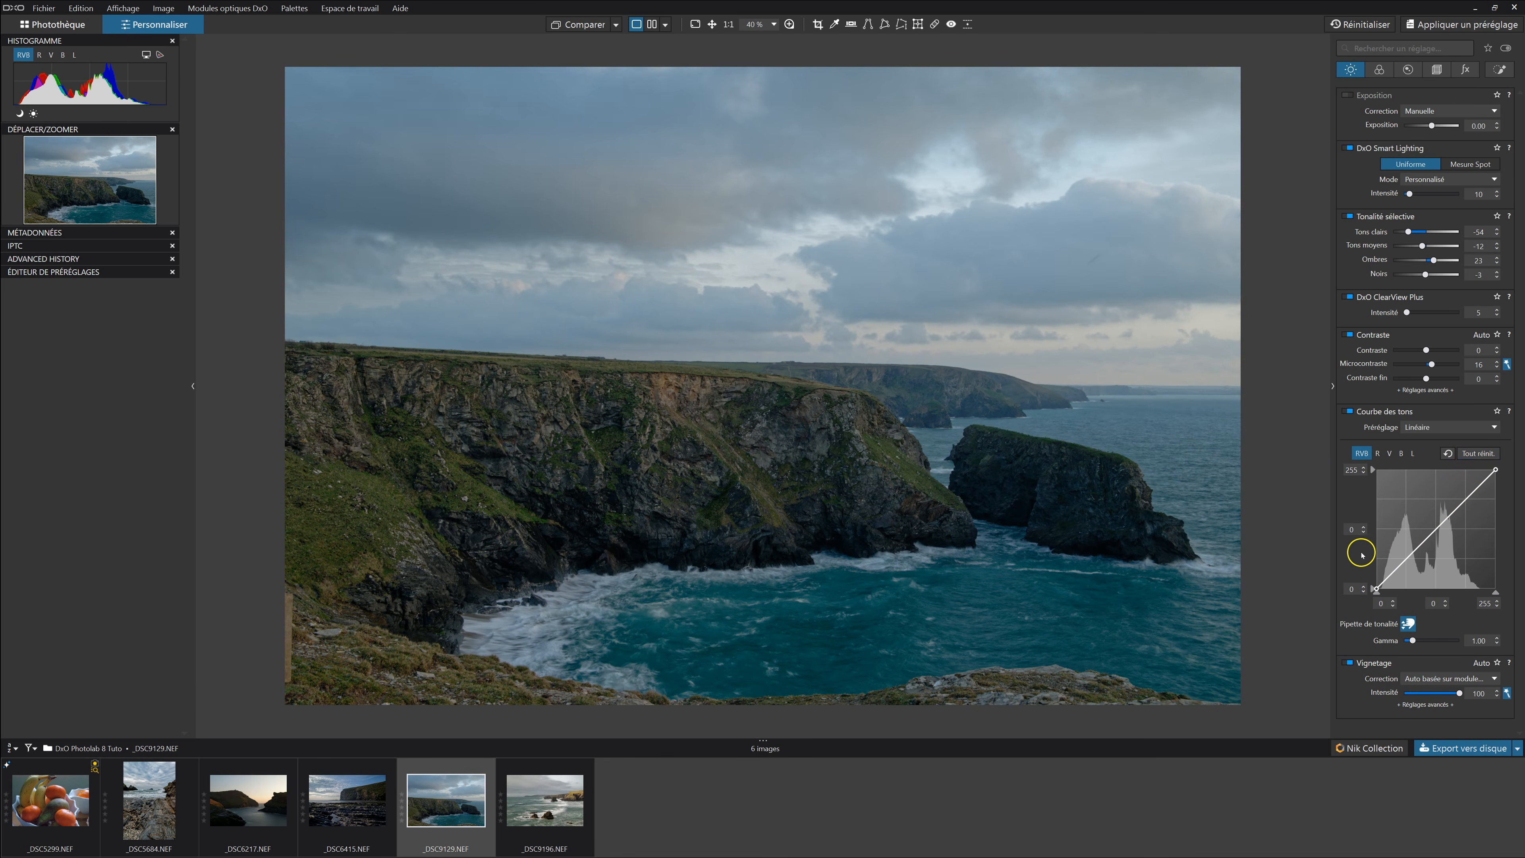
With the tone picker, raise red at input 74 to 86, lower it in the bright clouds at input 195 to 178, and reset the channel
{"action": "left_click", "coordinate": [1377, 455]}
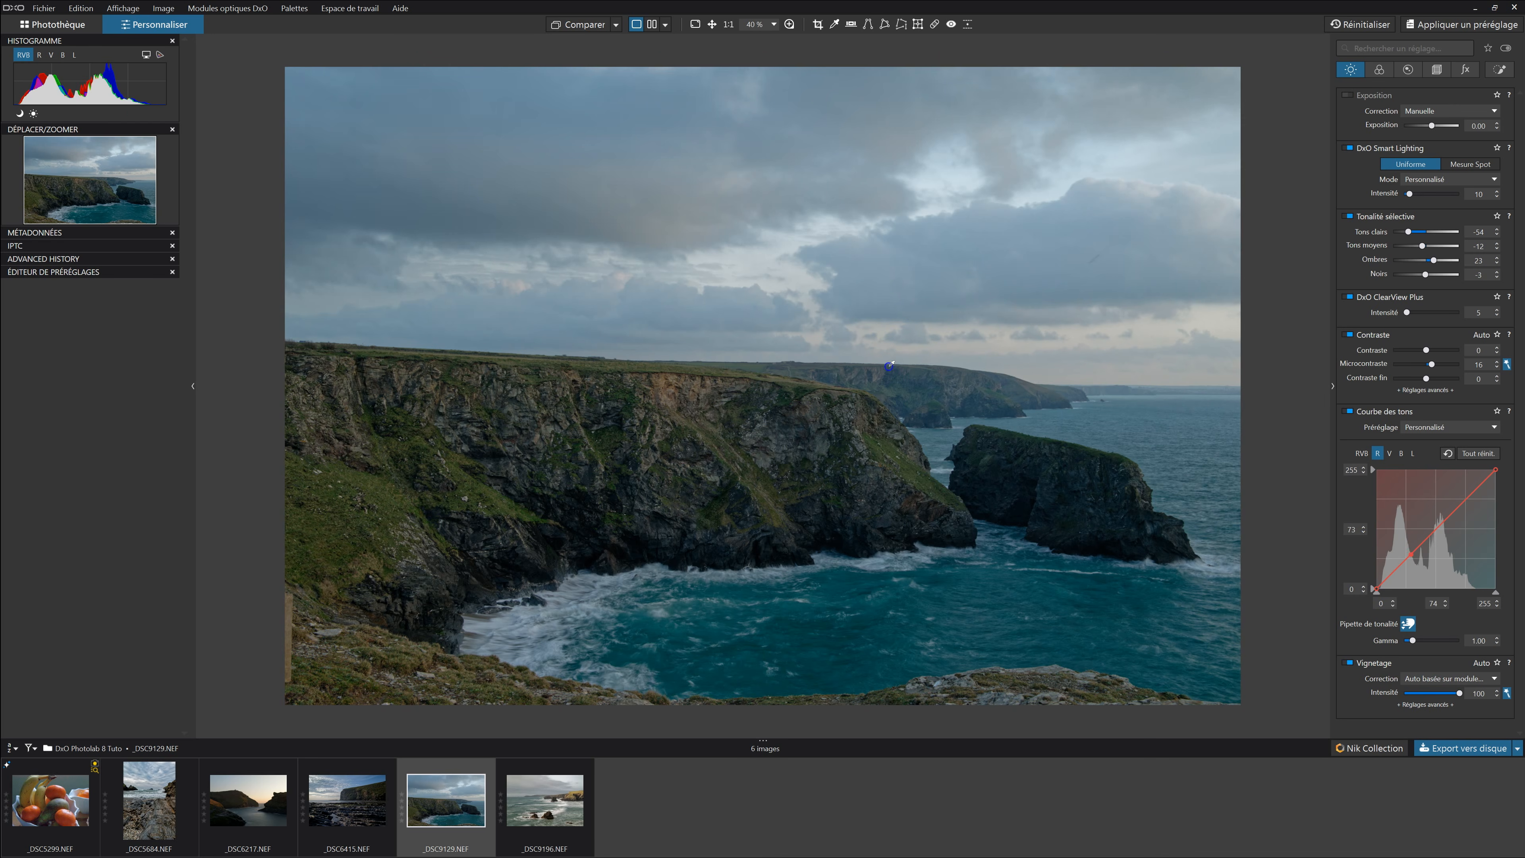
{"action": "left_click_drag", "start_coordinate": [889, 366], "coordinate": [887, 359]}
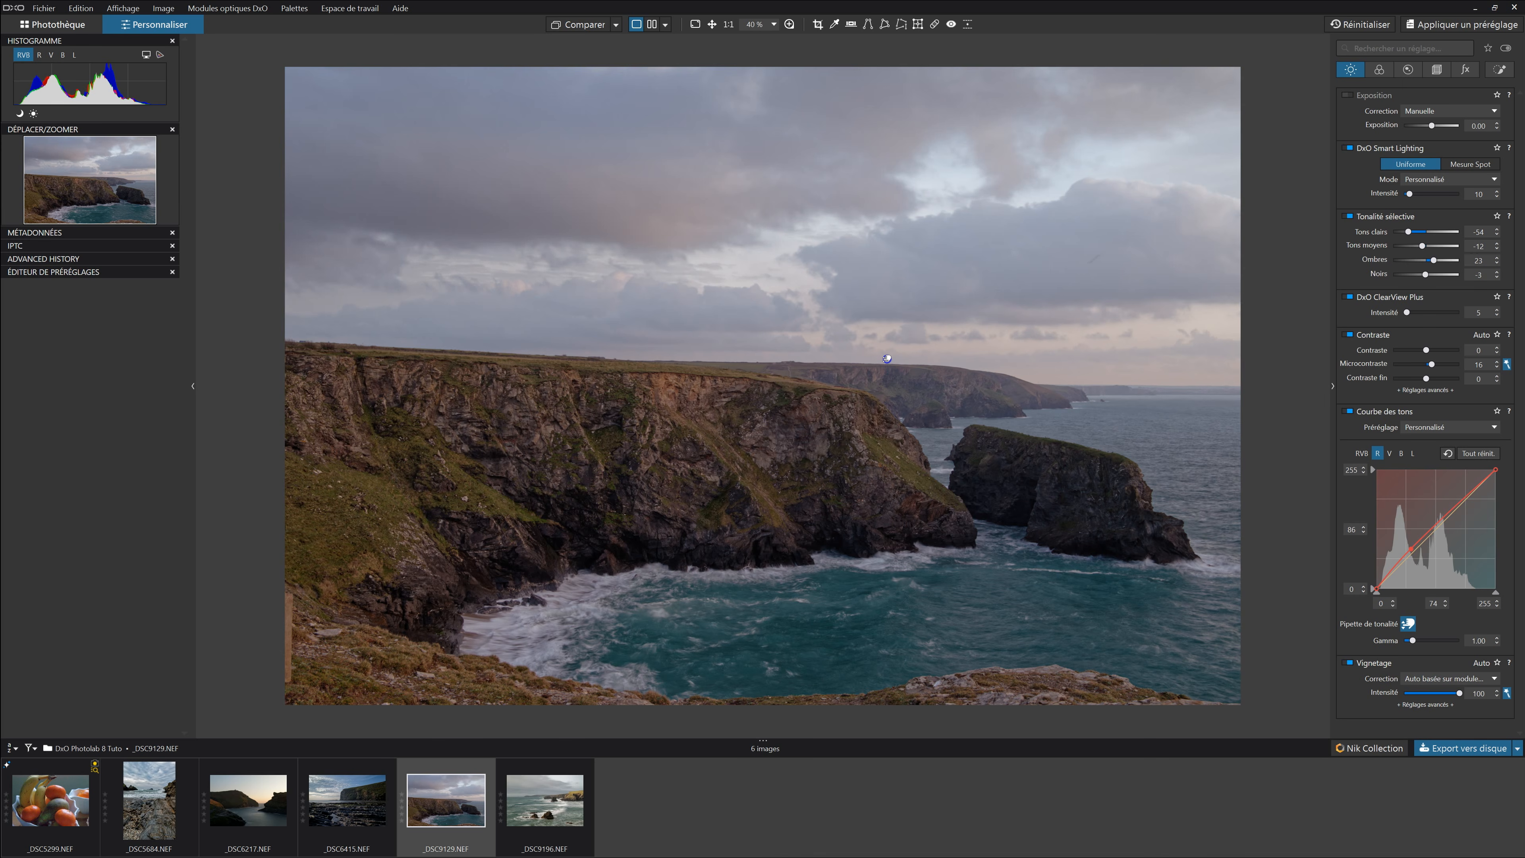
{"action": "left_click", "coordinate": [977, 173]}
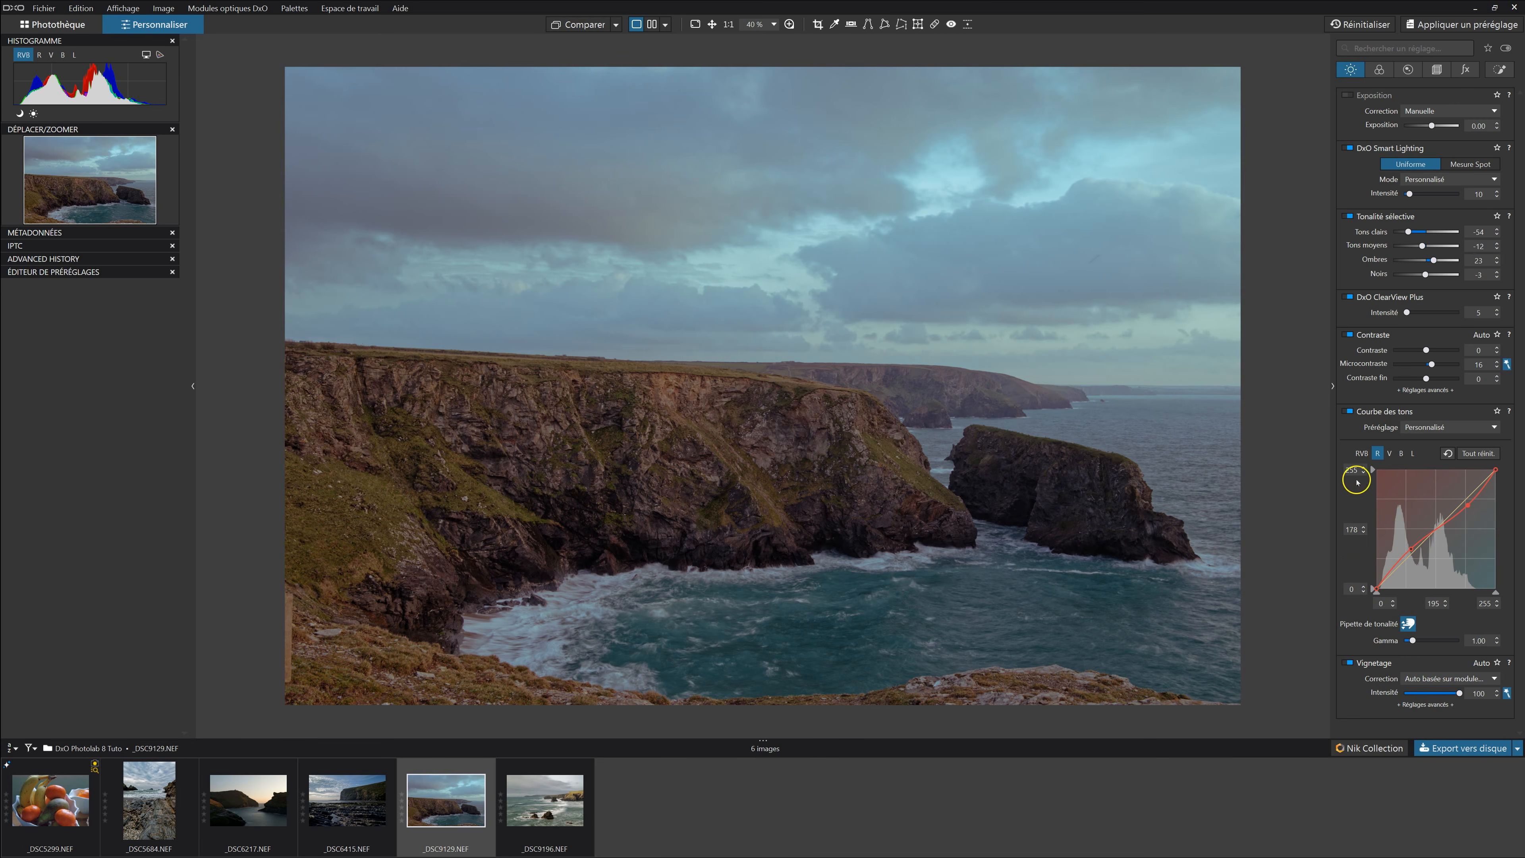
{"action": "left_click", "coordinate": [1447, 452]}
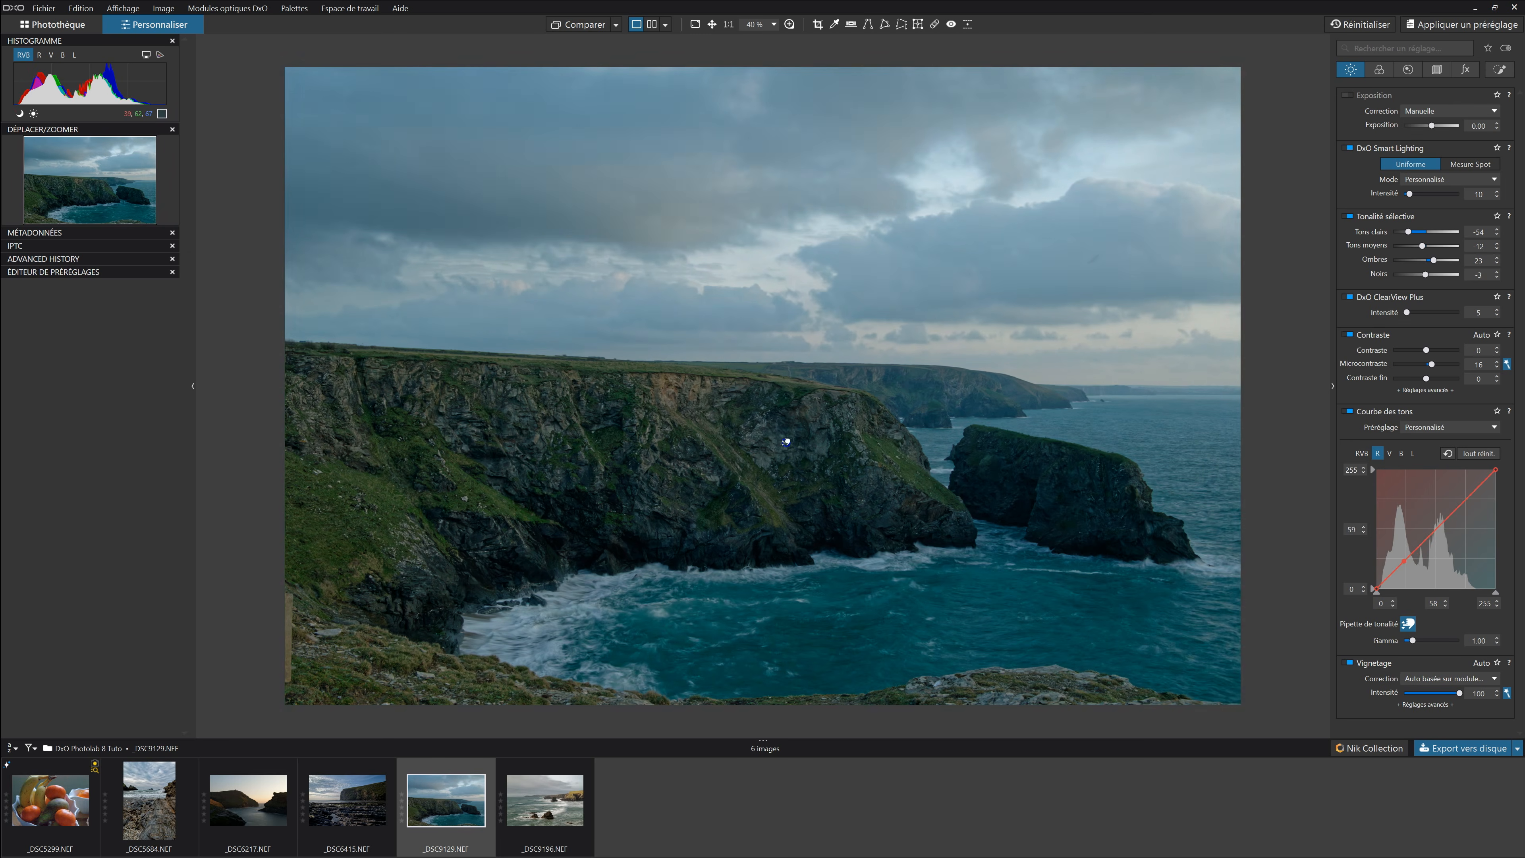
Try red-channel adjustments by picking tones on the cliff, reset them, and sample further tones across the cliffs, sea stack and clouds
{"action": "left_click", "coordinate": [787, 442]}
{"action": "left_click", "coordinate": [788, 445]}
{"action": "left_click", "coordinate": [787, 449]}
{"action": "left_click", "coordinate": [1450, 455]}
{"action": "left_click", "coordinate": [565, 423]}
{"action": "left_click", "coordinate": [1066, 473]}
{"action": "left_click", "coordinate": [914, 376]}
{"action": "left_click", "coordinate": [614, 232]}
{"action": "left_click_drag", "start_coordinate": [1407, 557], "coordinate": [1409, 558]}
Switch the tone curve to the luminance channel and position the 100% loupe over the cliff face
{"action": "left_click", "coordinate": [1412, 453]}
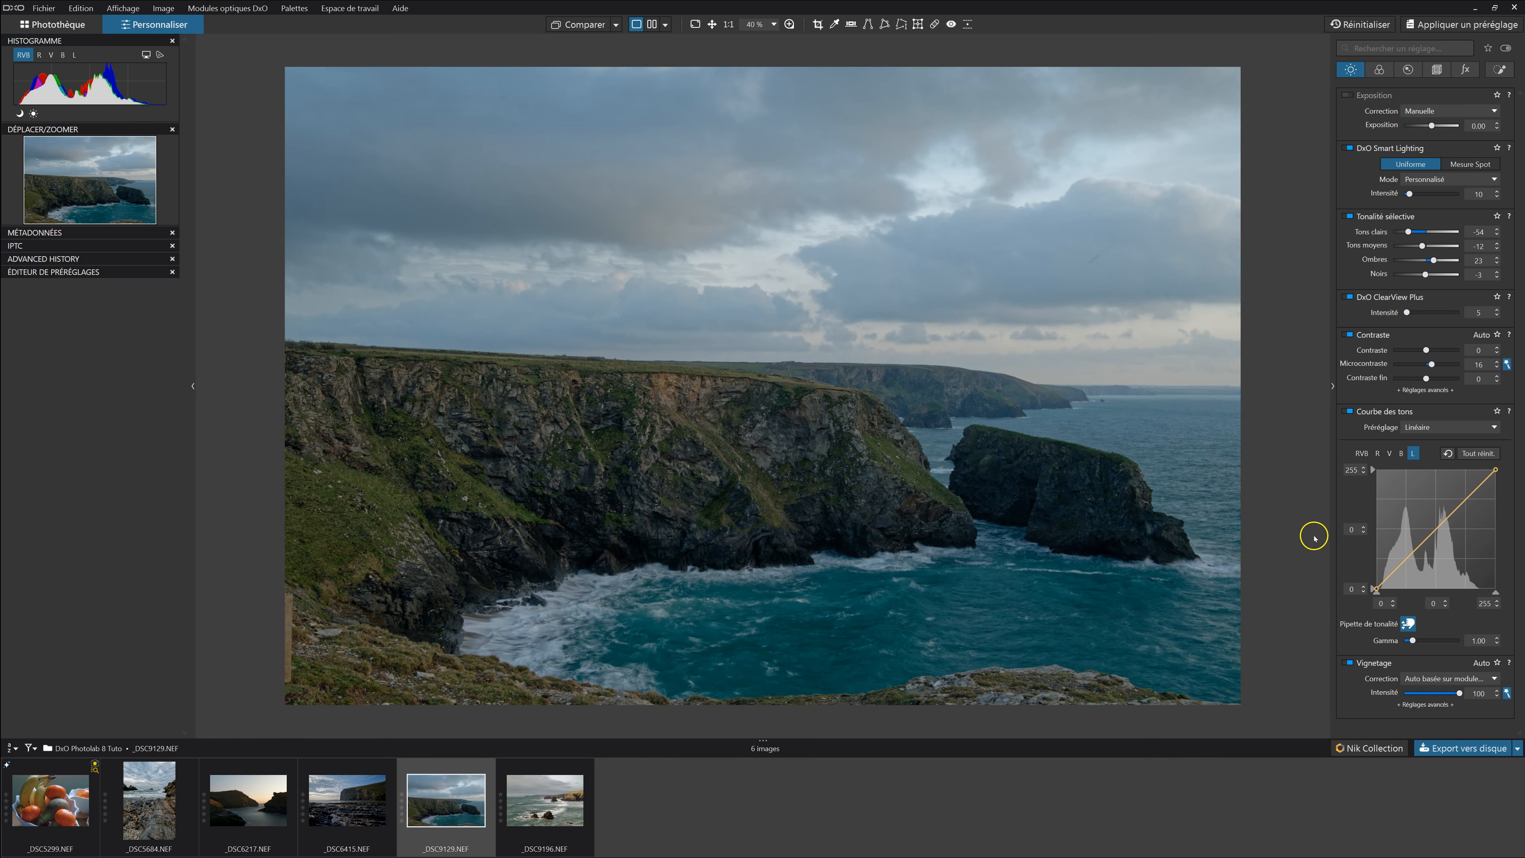
{"action": "left_click", "coordinate": [1421, 542]}
{"action": "key", "text": "l"}
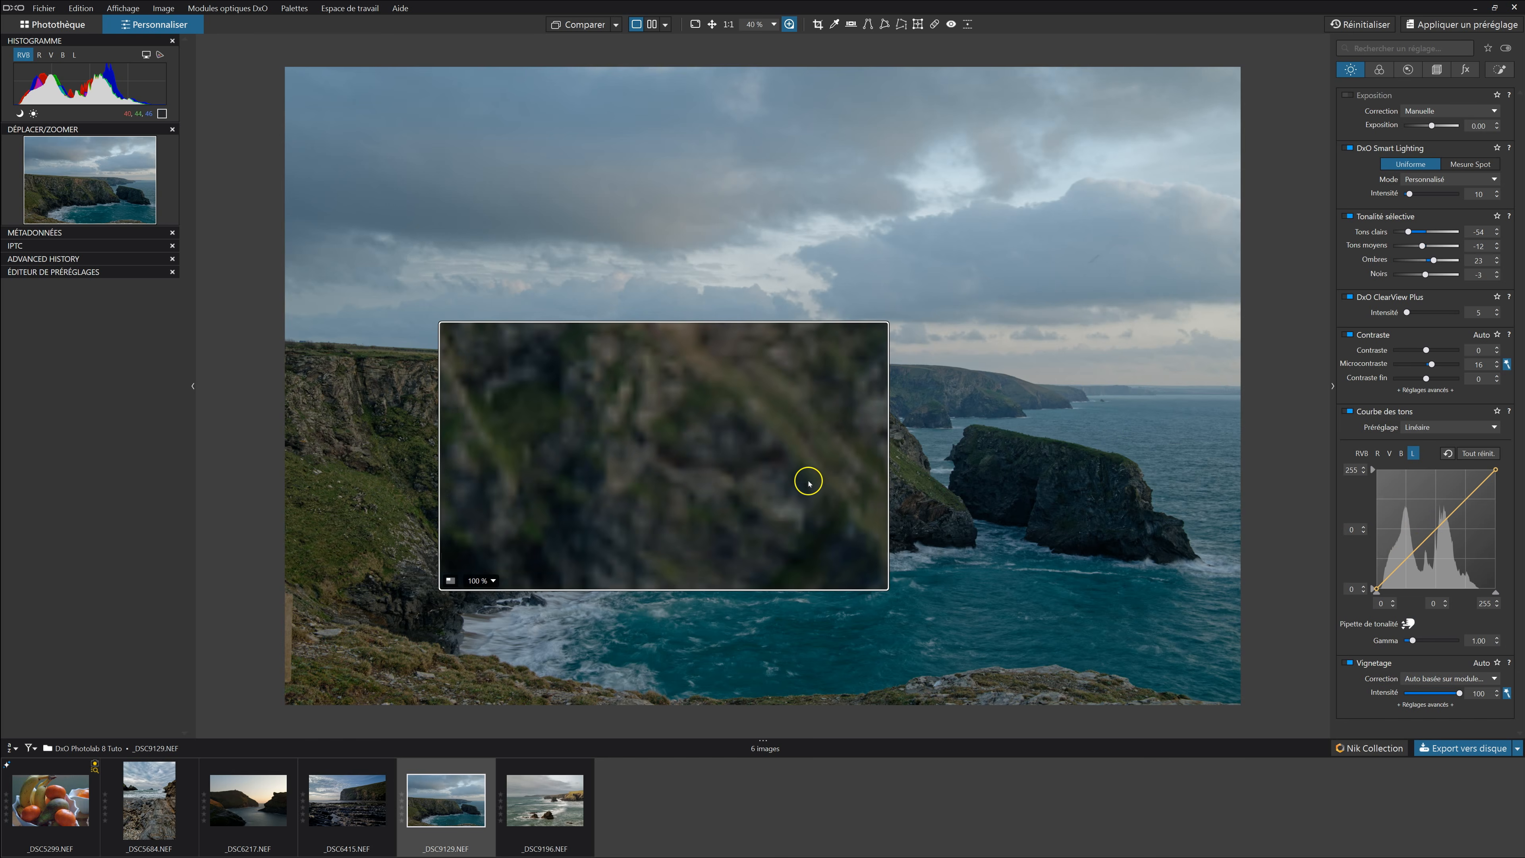
{"action": "left_click_drag", "start_coordinate": [762, 498], "coordinate": [793, 474]}
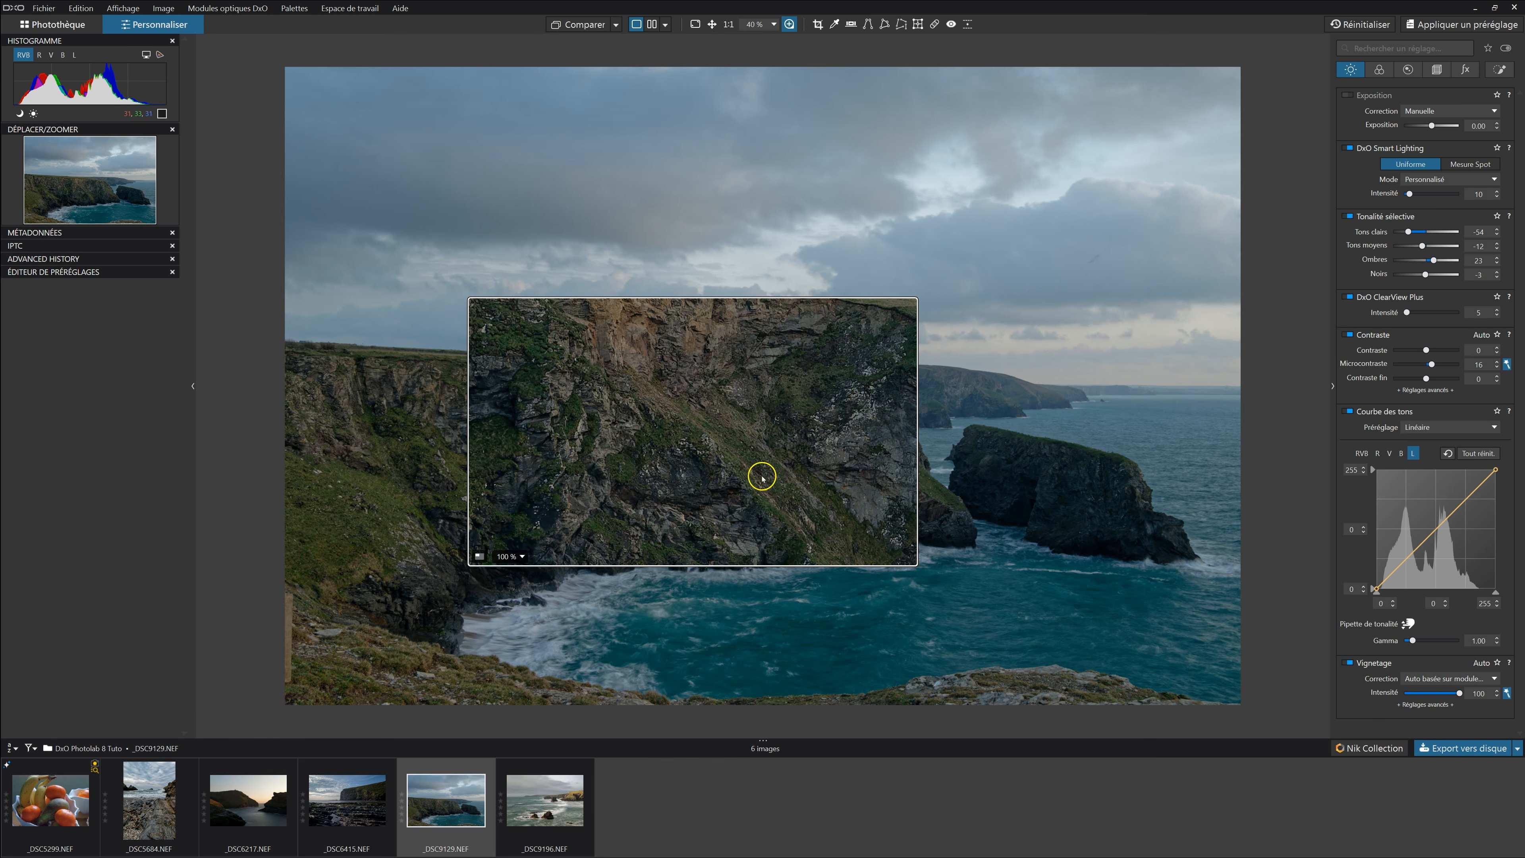
{"action": "left_click_drag", "start_coordinate": [724, 413], "coordinate": [768, 404]}
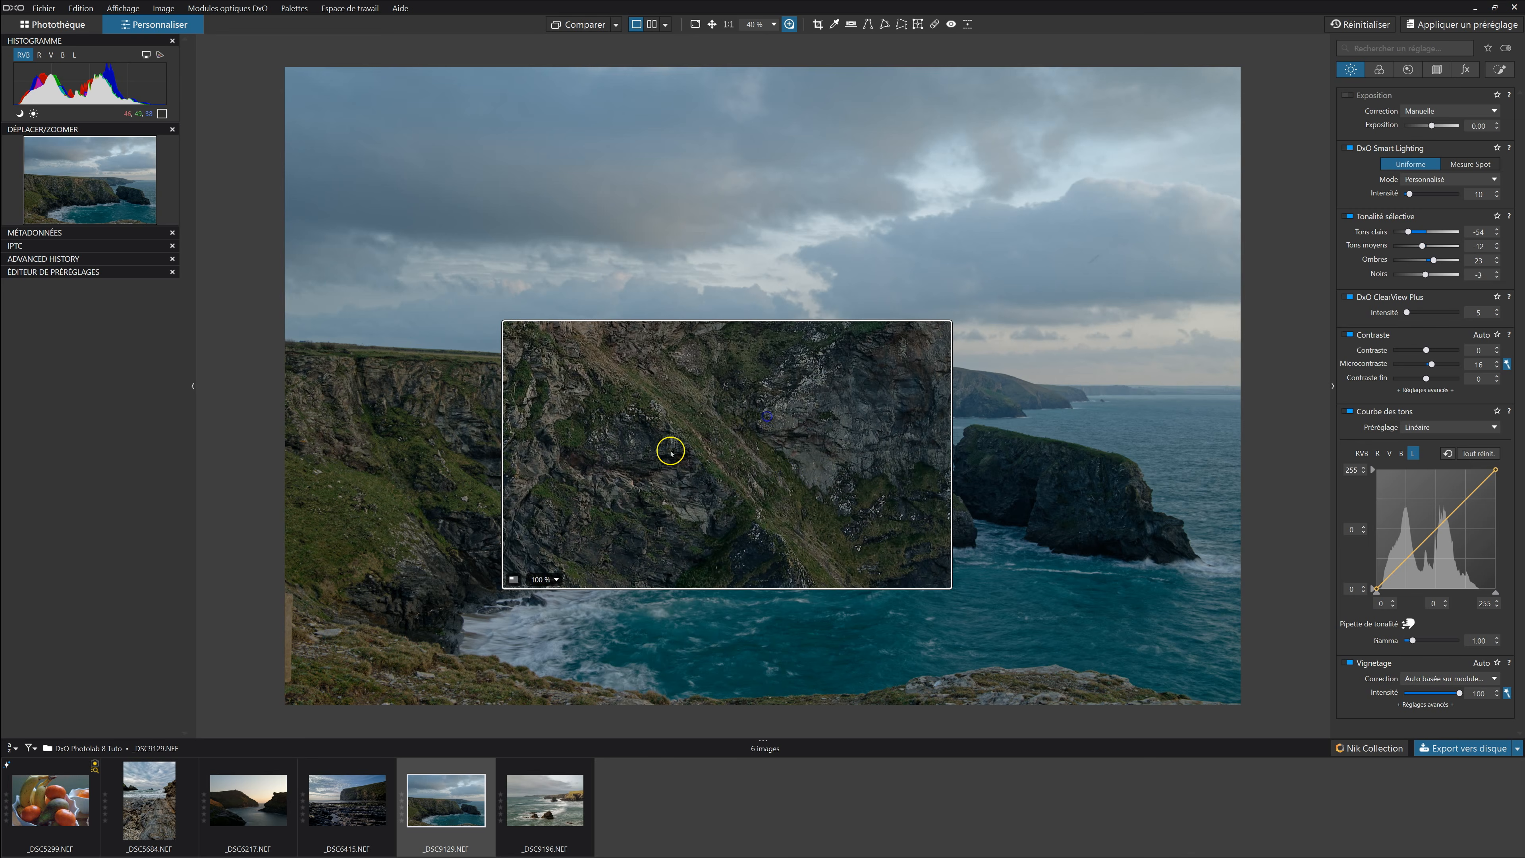
{"action": "left_click_drag", "start_coordinate": [803, 485], "coordinate": [890, 733]}
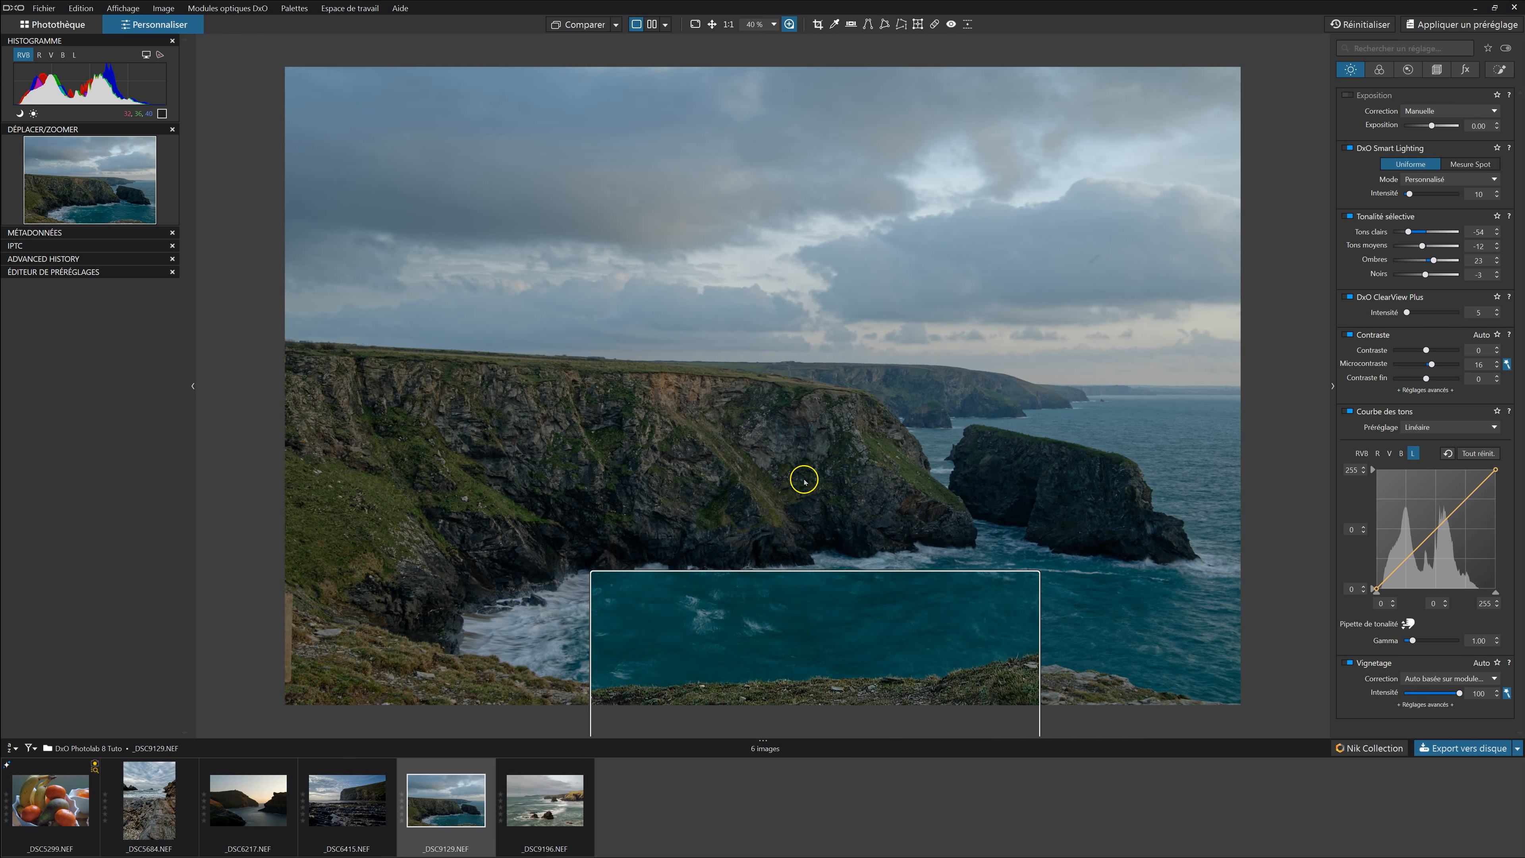
{"action": "left_click_drag", "start_coordinate": [860, 647], "coordinate": [797, 413]}
{"action": "left_click_drag", "start_coordinate": [847, 461], "coordinate": [684, 445]}
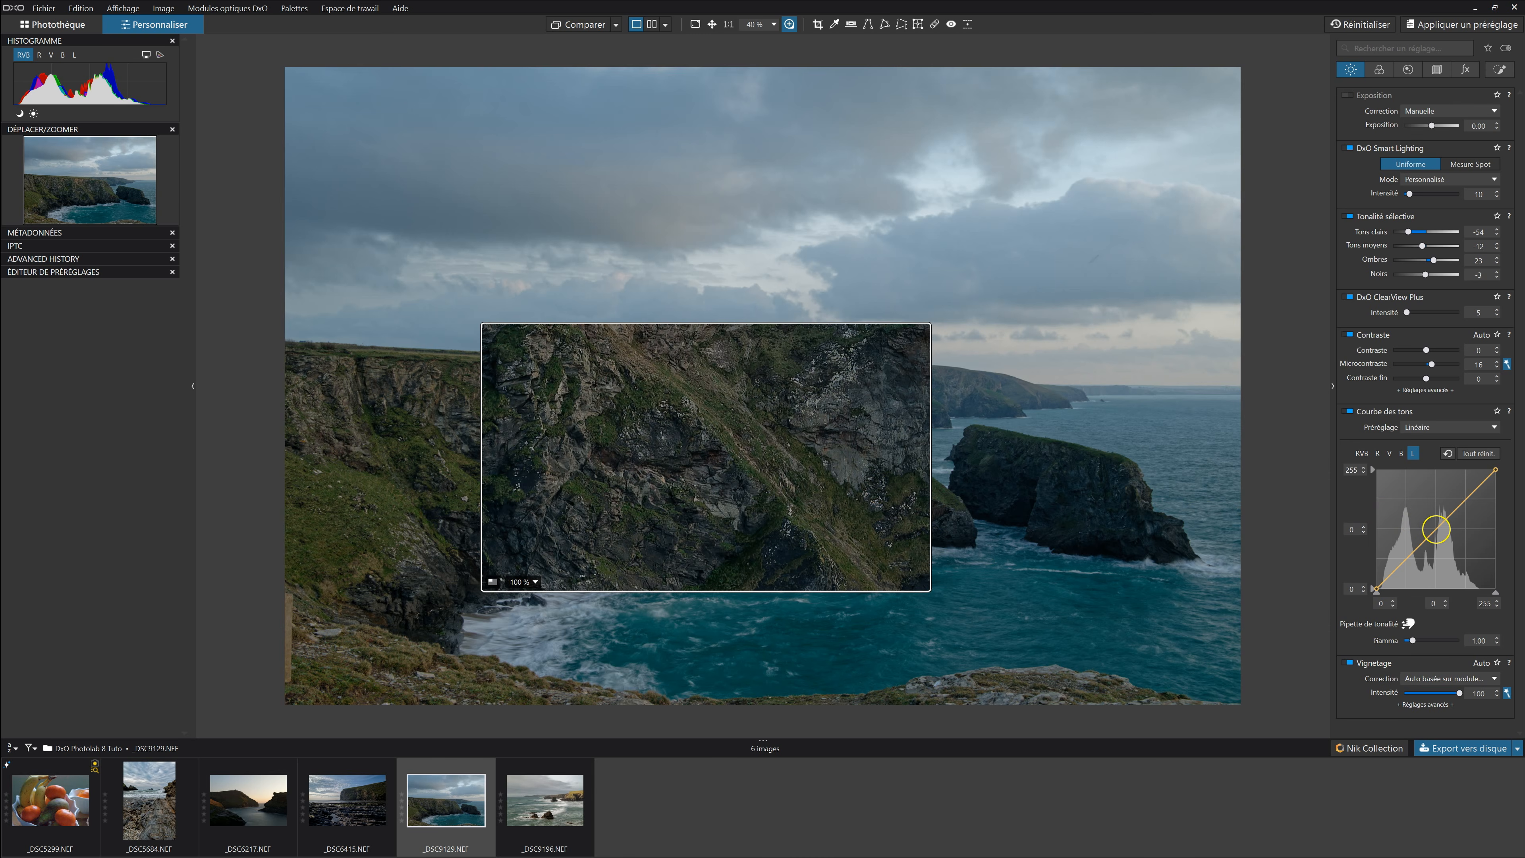
Place a luminance midtone point at input 117, output 125, lower the shadows at input 61 to 51, and sample tones before reopening the loupe
{"action": "left_click_drag", "start_coordinate": [1433, 532], "coordinate": [1431, 530]}
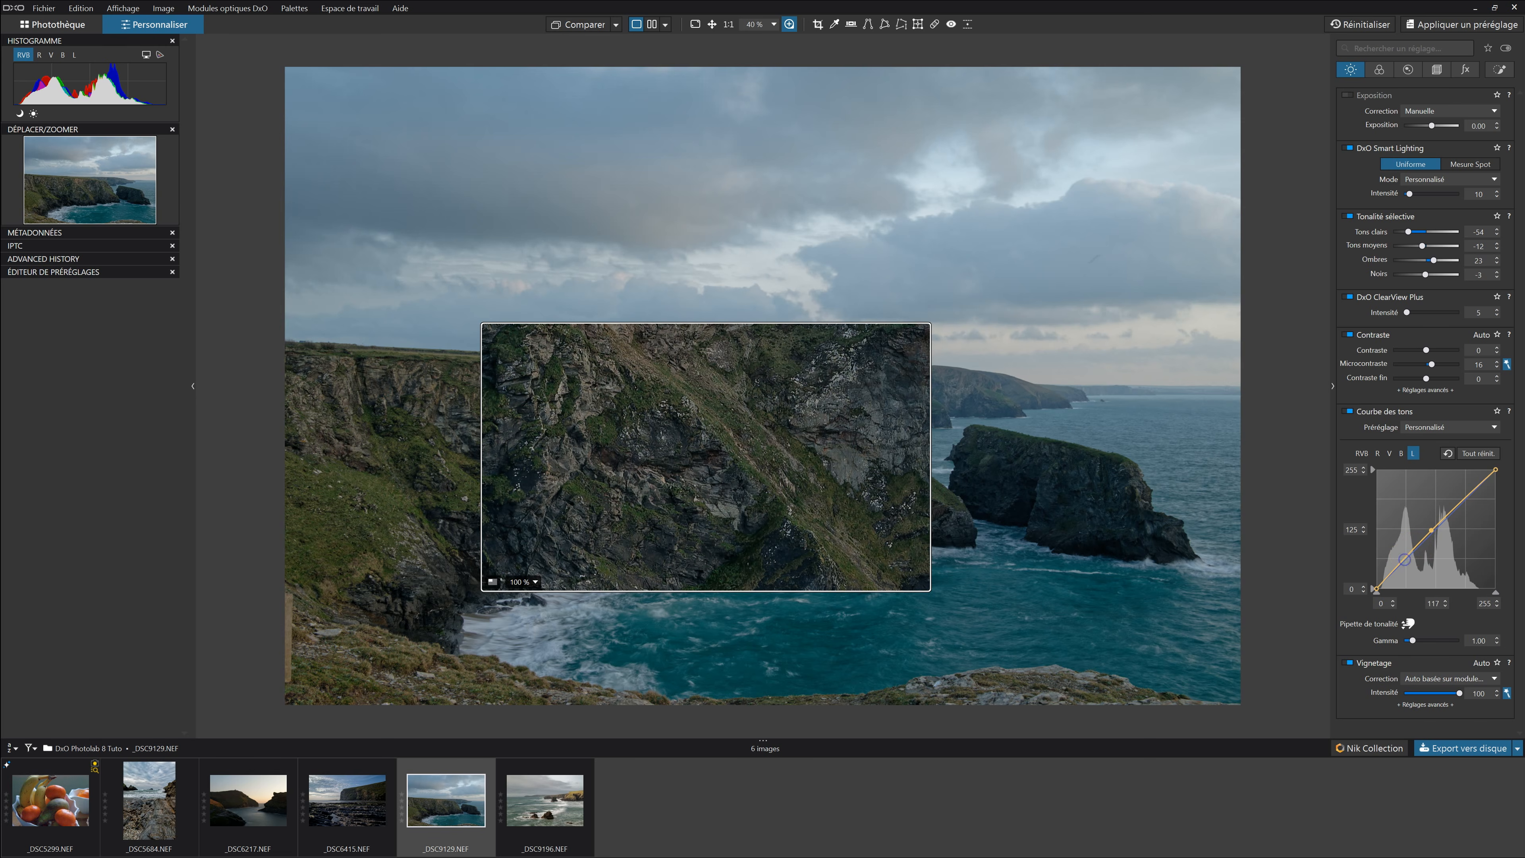
{"action": "left_click_drag", "start_coordinate": [1403, 561], "coordinate": [1405, 564]}
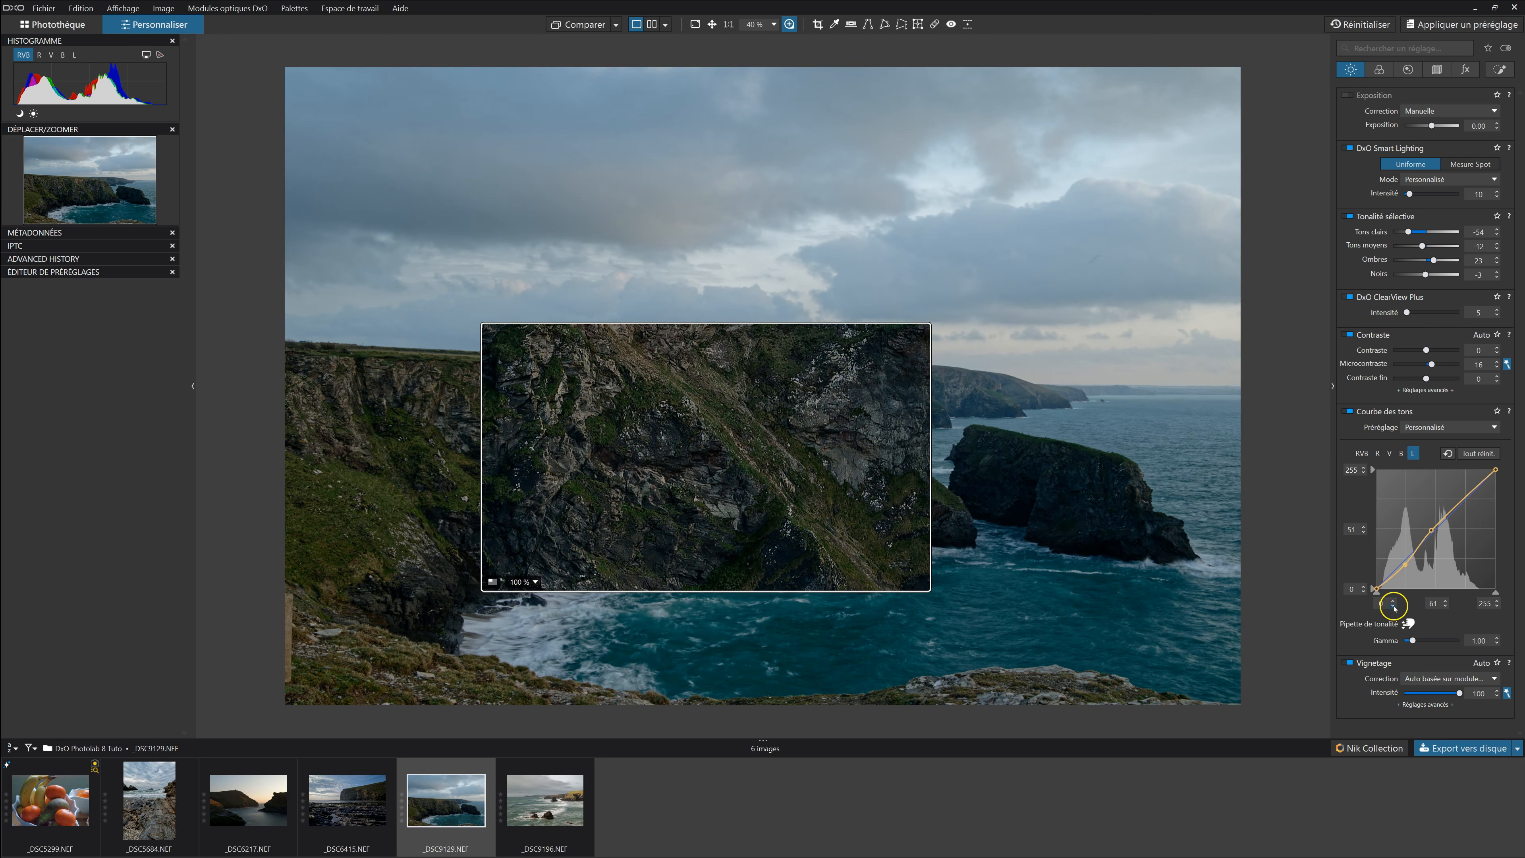
{"action": "left_click", "coordinate": [1408, 625]}
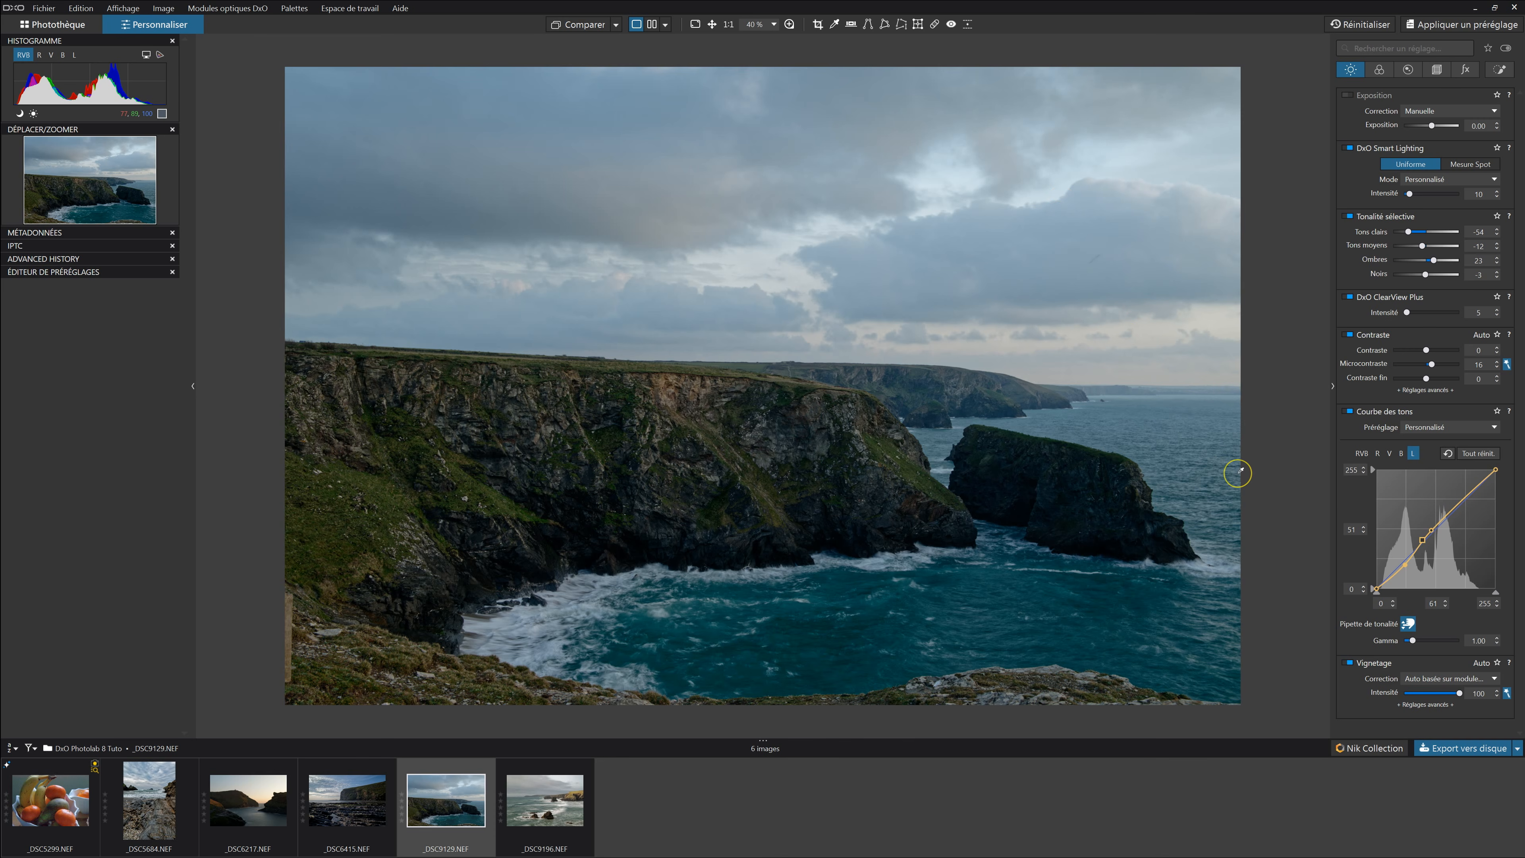
{"action": "key", "text": "l"}
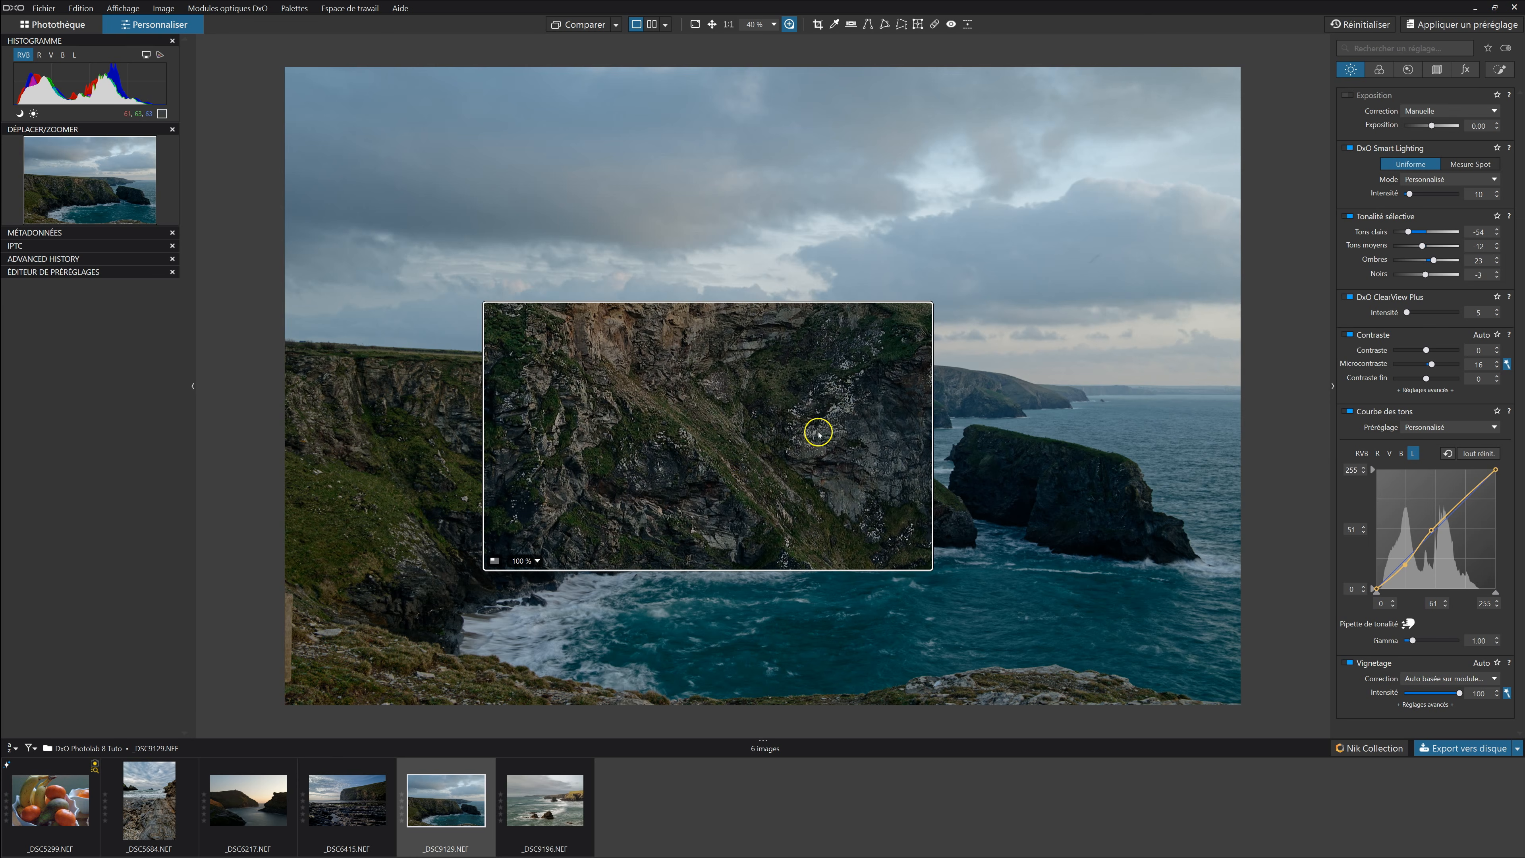
Add a highlight point to the luminance curve, move the midtone point to input 116, output 130, and reset the channel
{"action": "left_click_drag", "start_coordinate": [1462, 500], "coordinate": [1464, 502]}
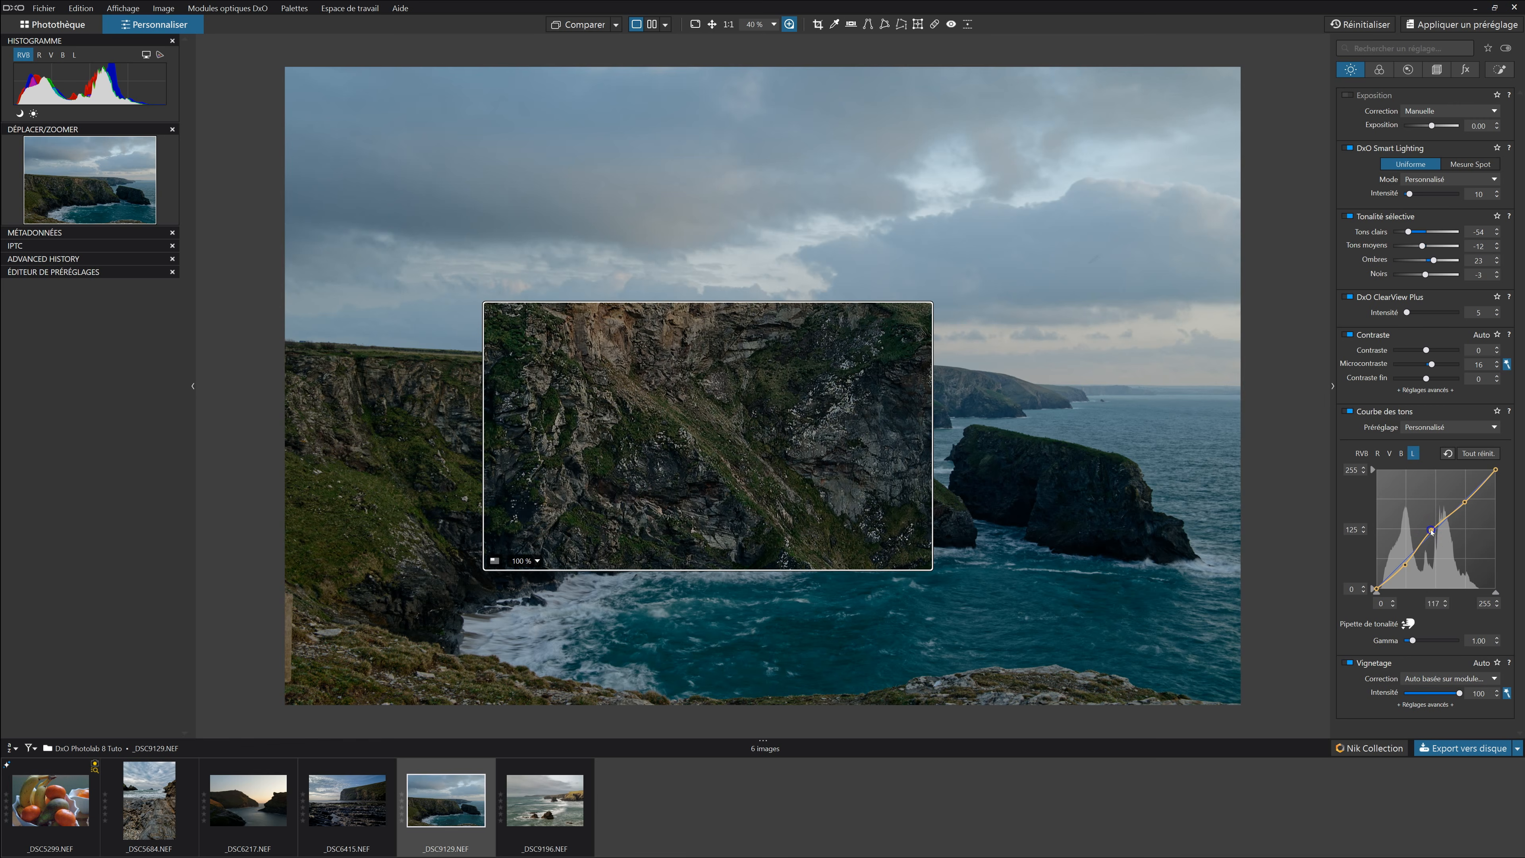
{"action": "left_click_drag", "start_coordinate": [1434, 534], "coordinate": [1429, 524]}
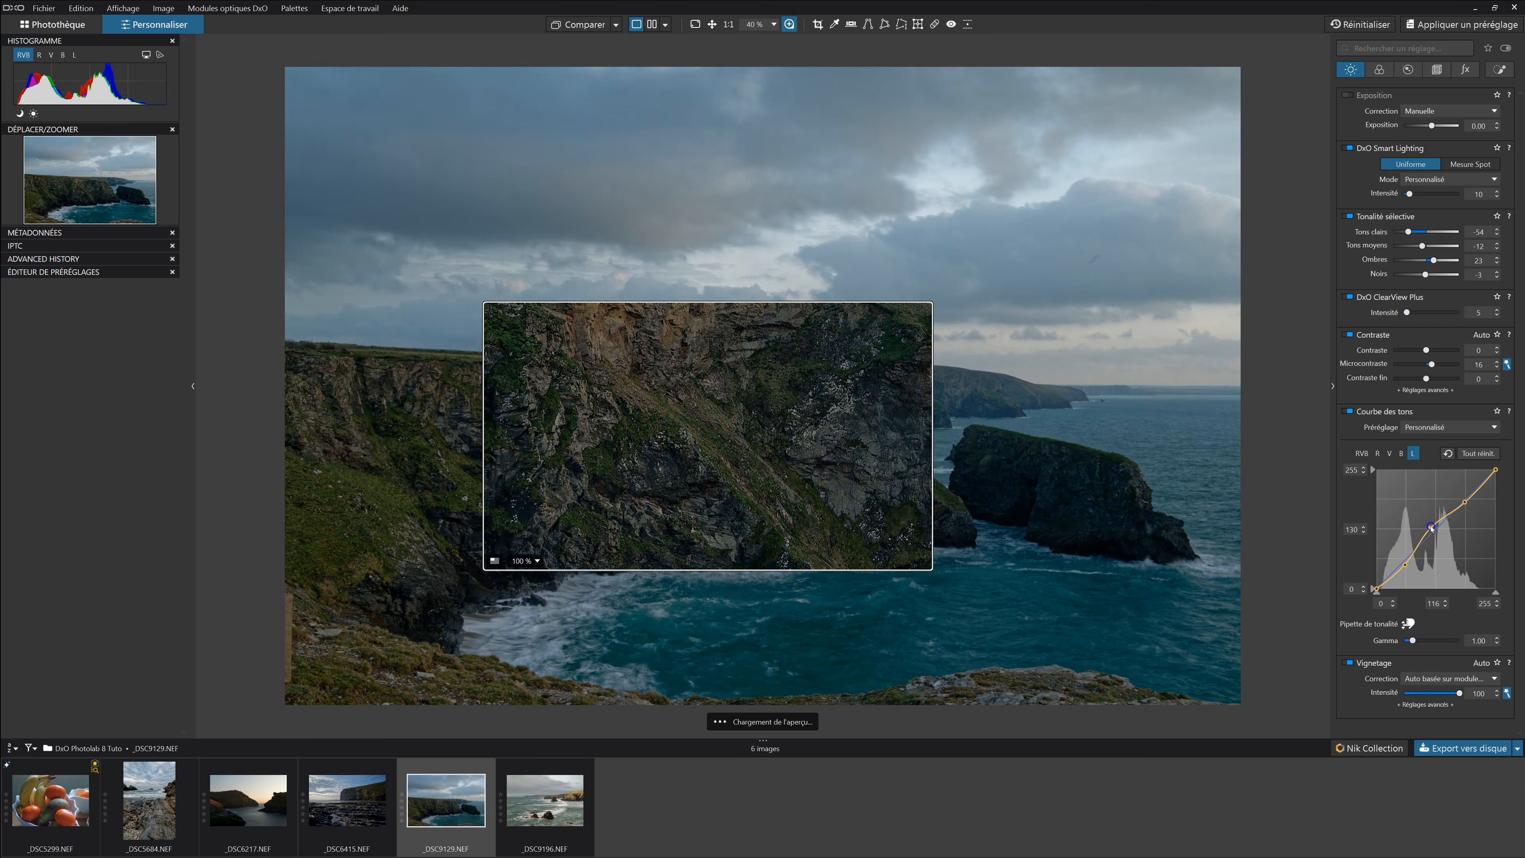
{"action": "left_click", "coordinate": [1447, 453]}
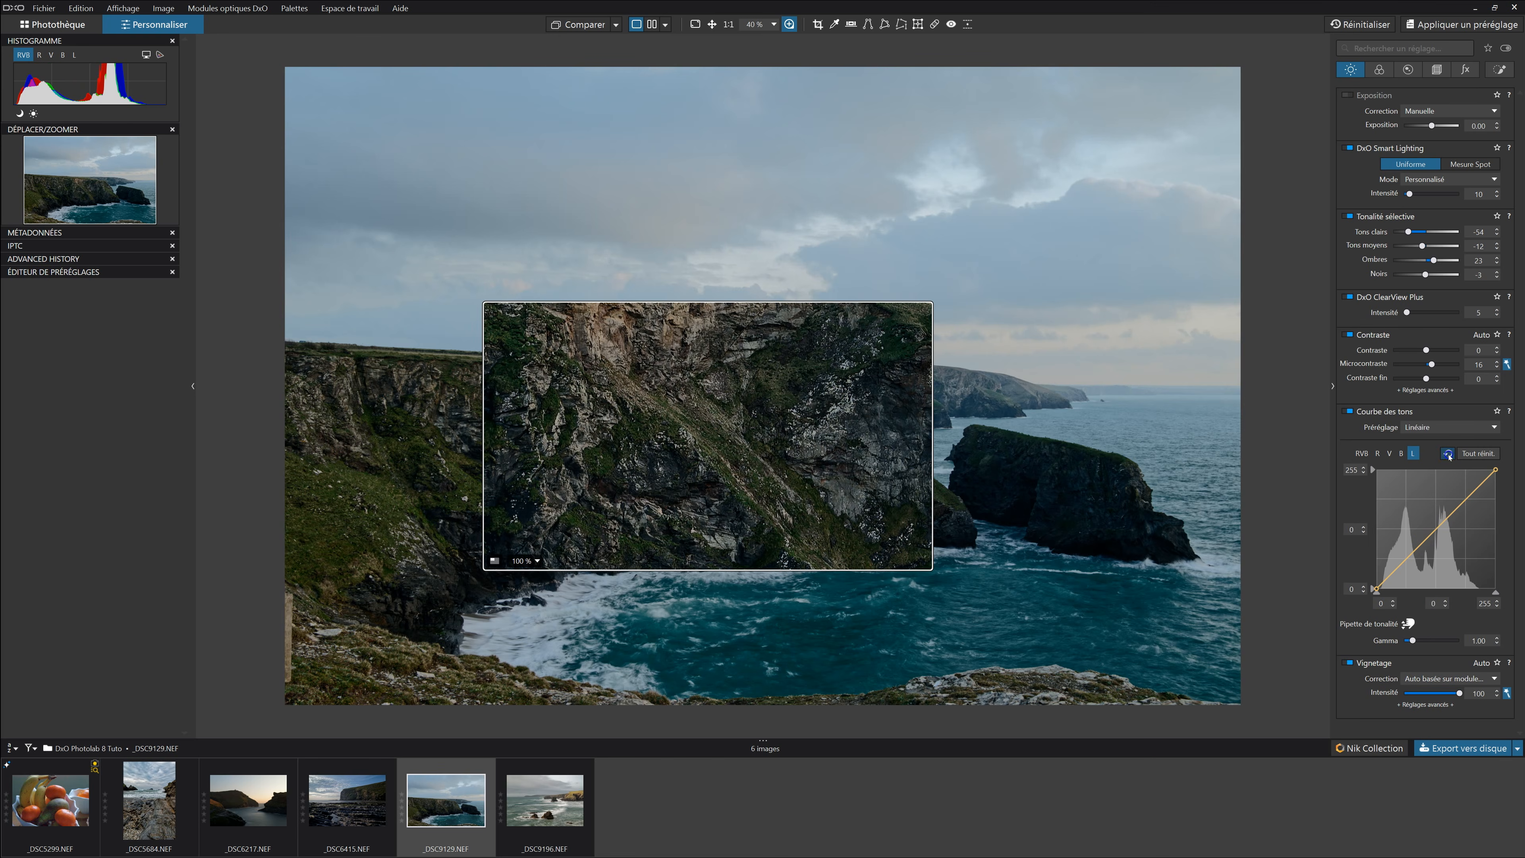
Shape a luminance S-curve with anchored midtones, shadows lowered to 52 at input 66 and highlights raised to 196 at input 184
{"action": "mouse_move", "coordinate": [1448, 517]}
{"action": "left_mouse_down"}
{"action": "mouse_move", "coordinate": [1432, 526]}
{"action": "mouse_move", "coordinate": [1443, 531]}
{"action": "left_mouse_up"}
{"action": "double_click", "coordinate": [1436, 531]}
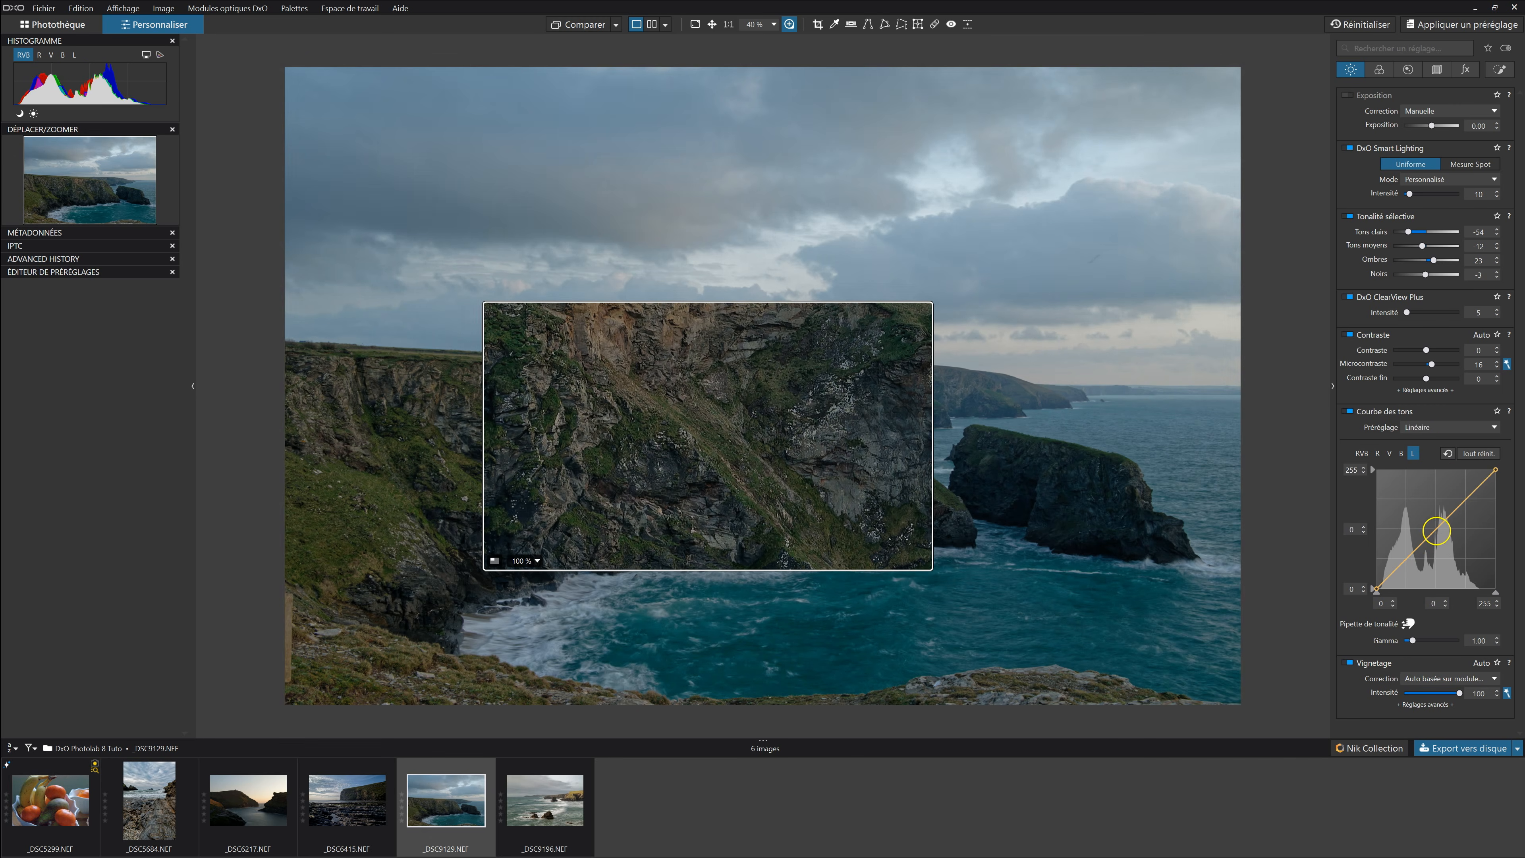
{"action": "left_click", "coordinate": [1436, 531]}
{"action": "left_click", "coordinate": [1405, 563]}
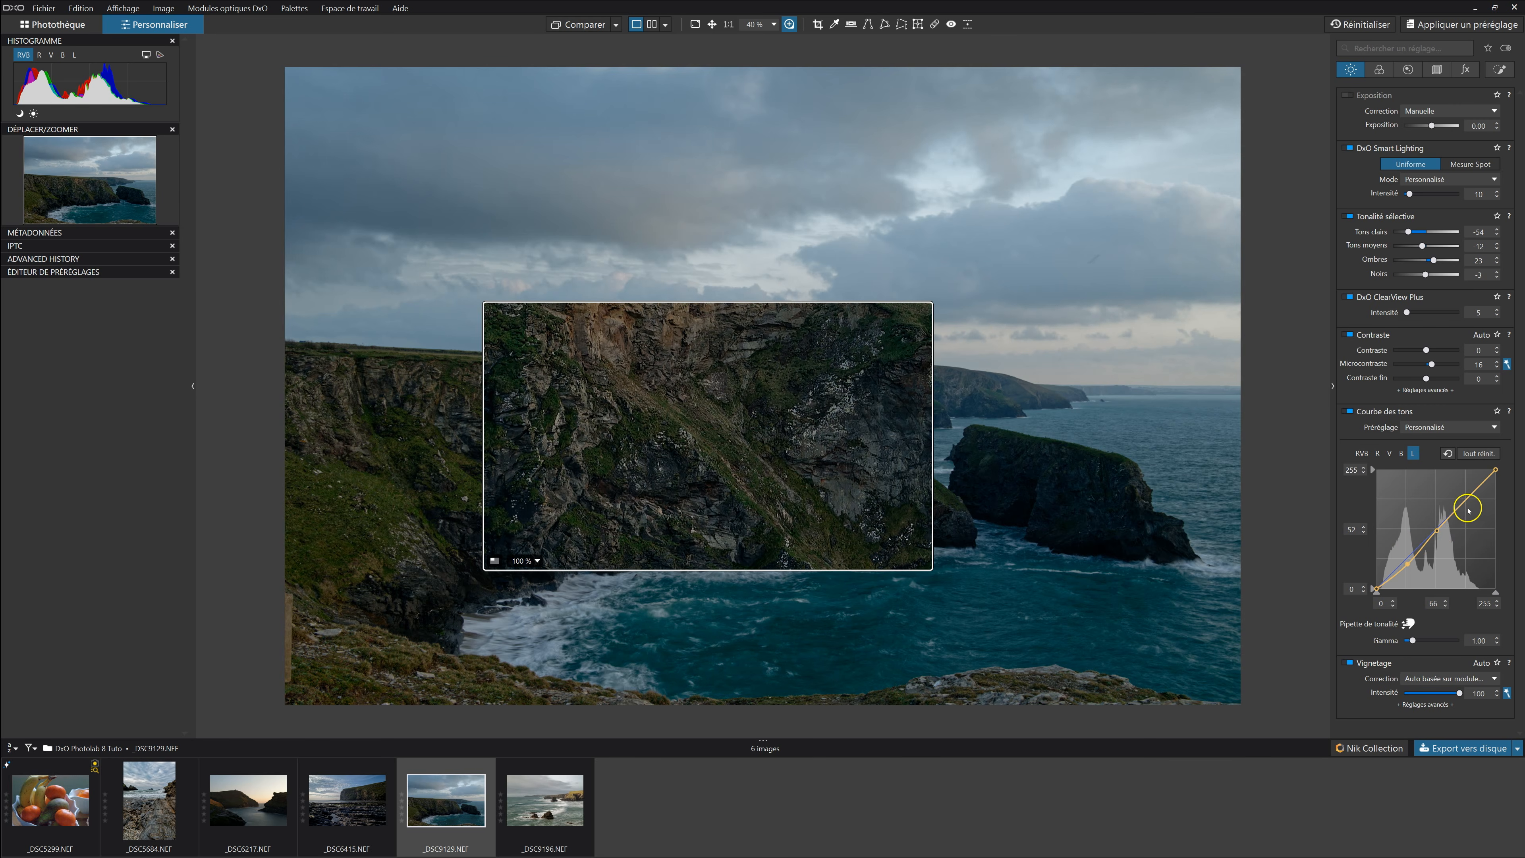
{"action": "left_click_drag", "start_coordinate": [1459, 506], "coordinate": [1462, 497]}
Examine the distant headland and the cliff face at 100% with the loupe and the full view, and close the loupe
{"action": "left_click_drag", "start_coordinate": [748, 396], "coordinate": [969, 420]}
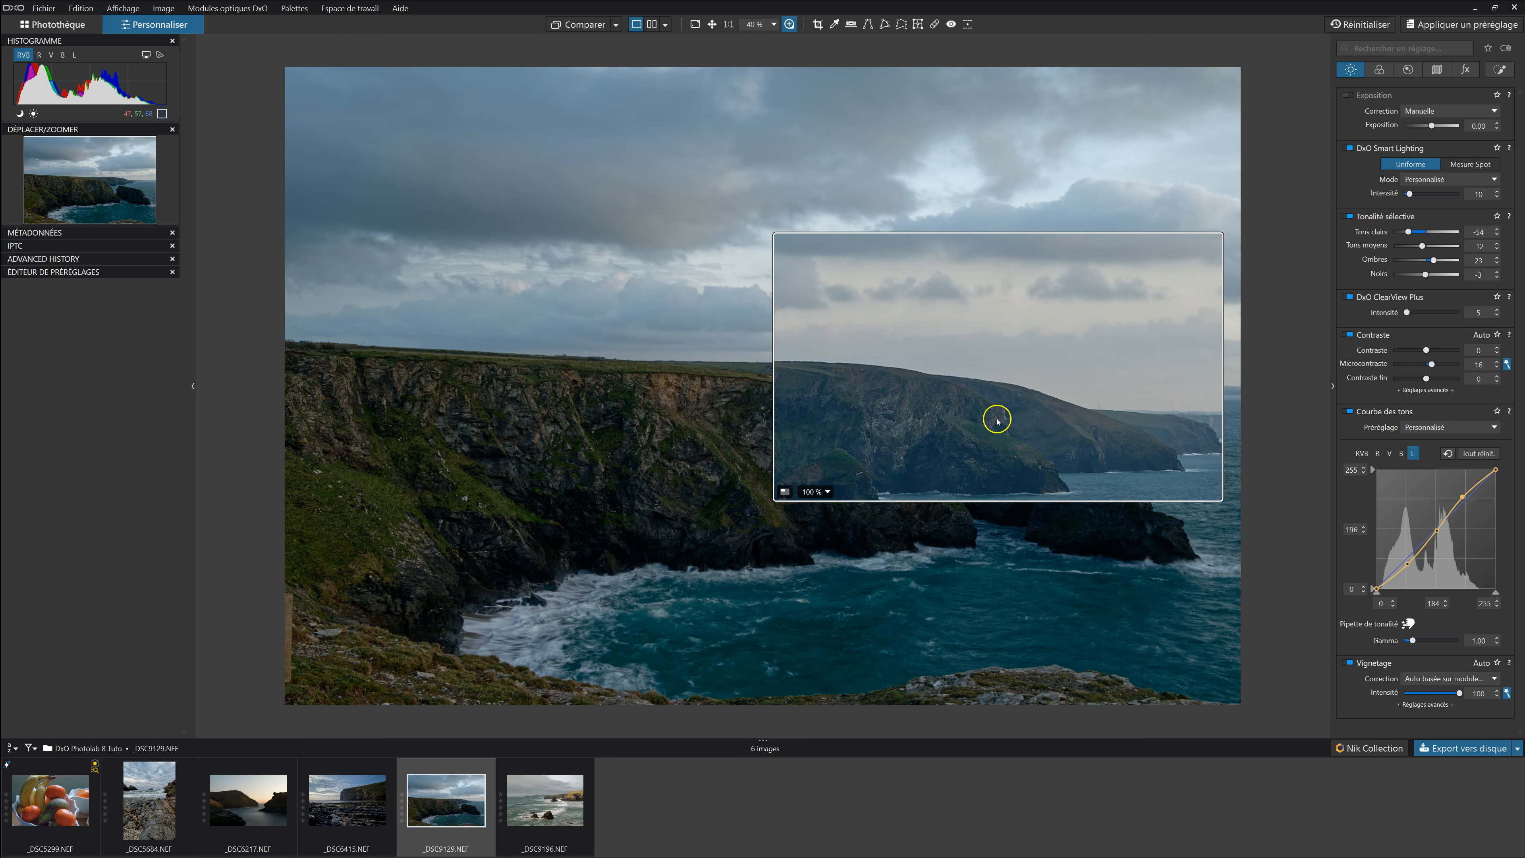
{"action": "left_click_drag", "start_coordinate": [1085, 427], "coordinate": [858, 460]}
{"action": "left_click", "coordinate": [867, 17]}
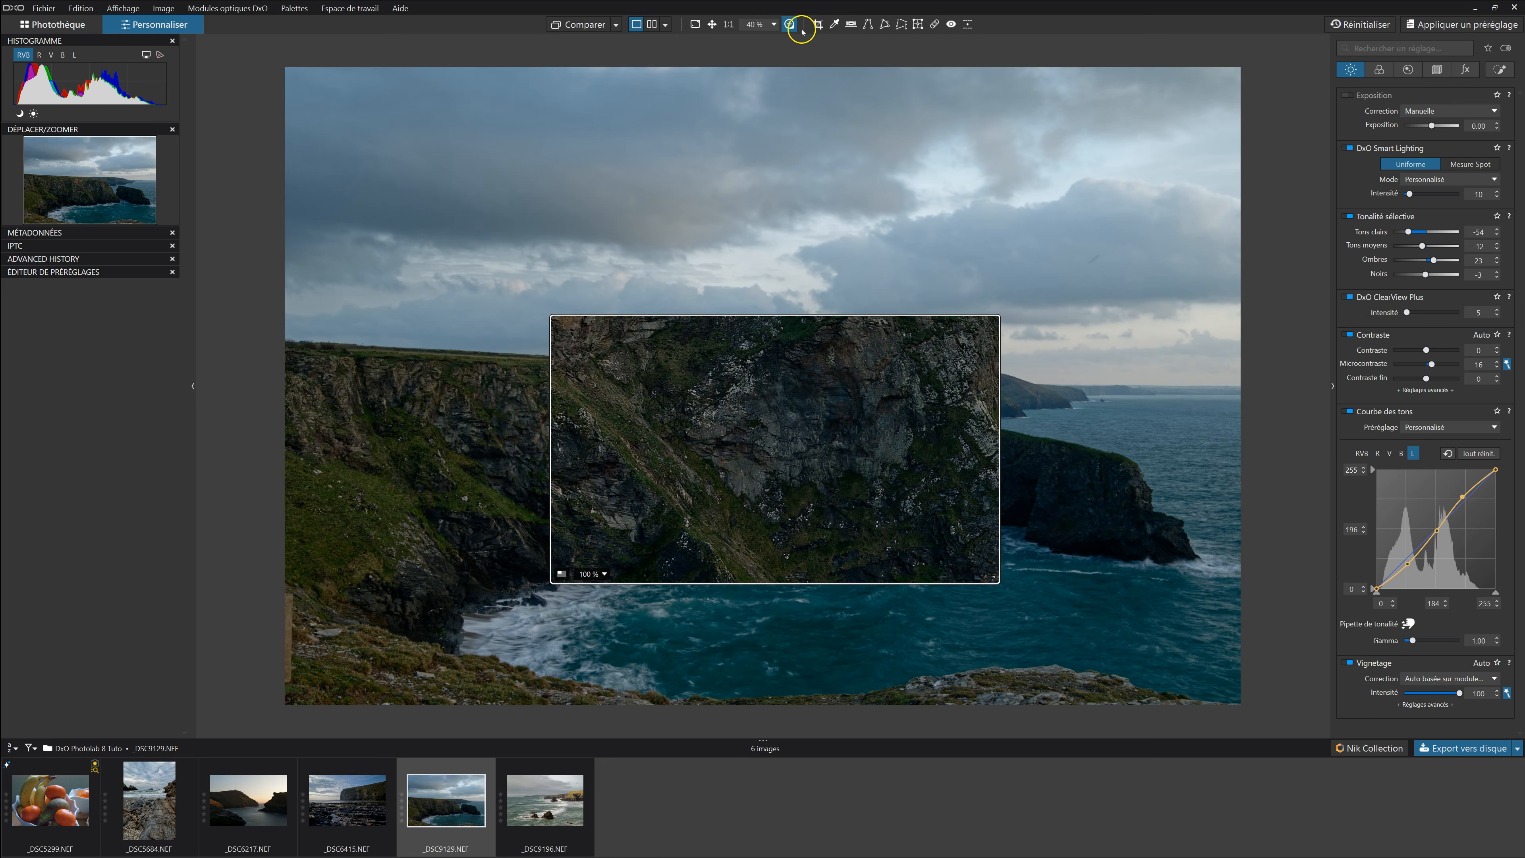
{"action": "double_click", "coordinate": [774, 443]}
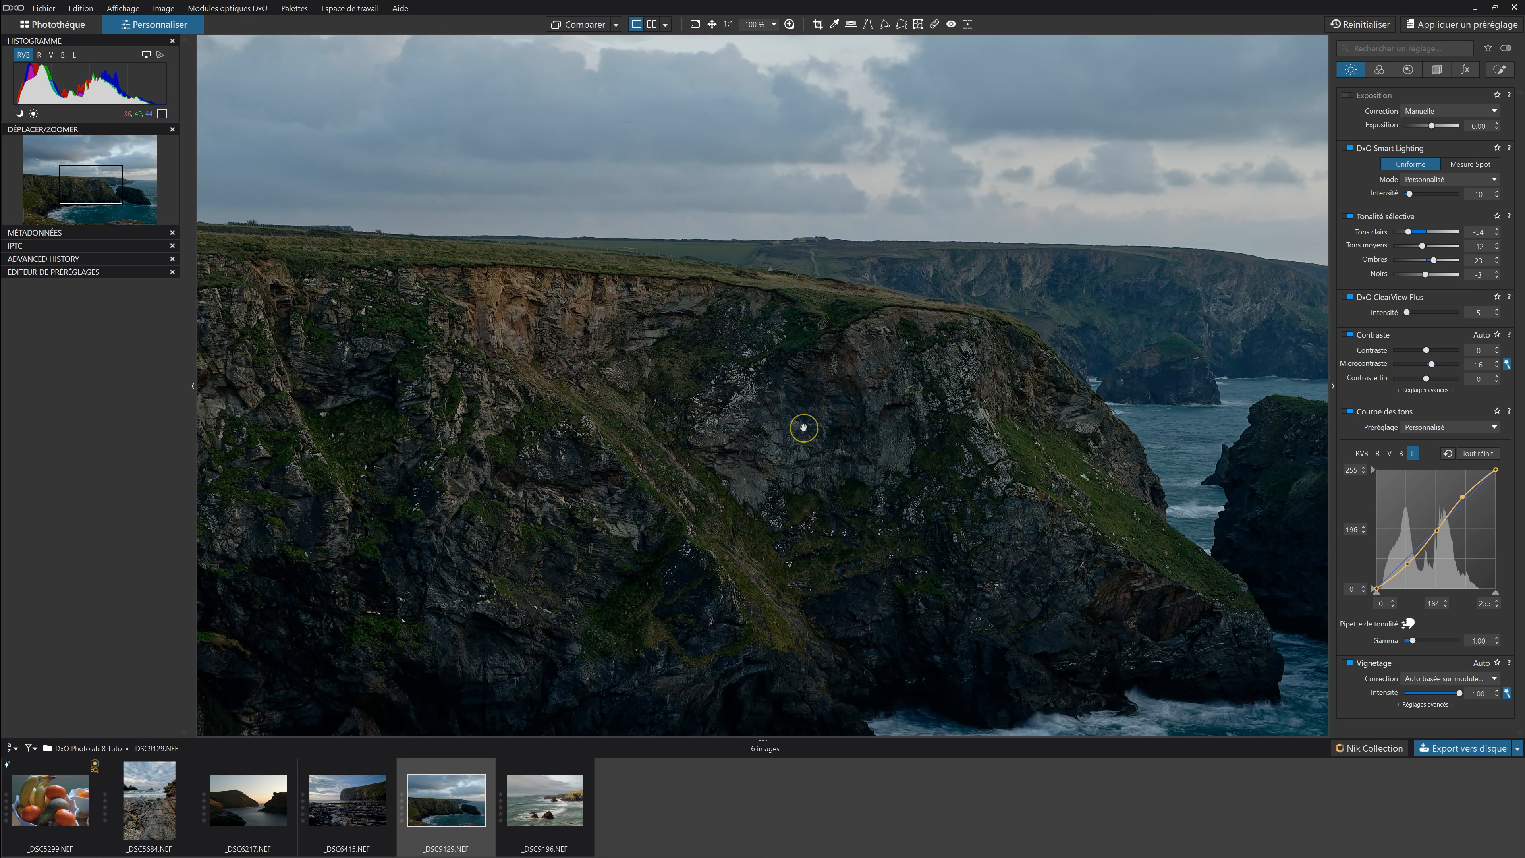
{"action": "left_click", "coordinate": [829, 430]}
{"action": "left_click", "coordinate": [829, 429]}
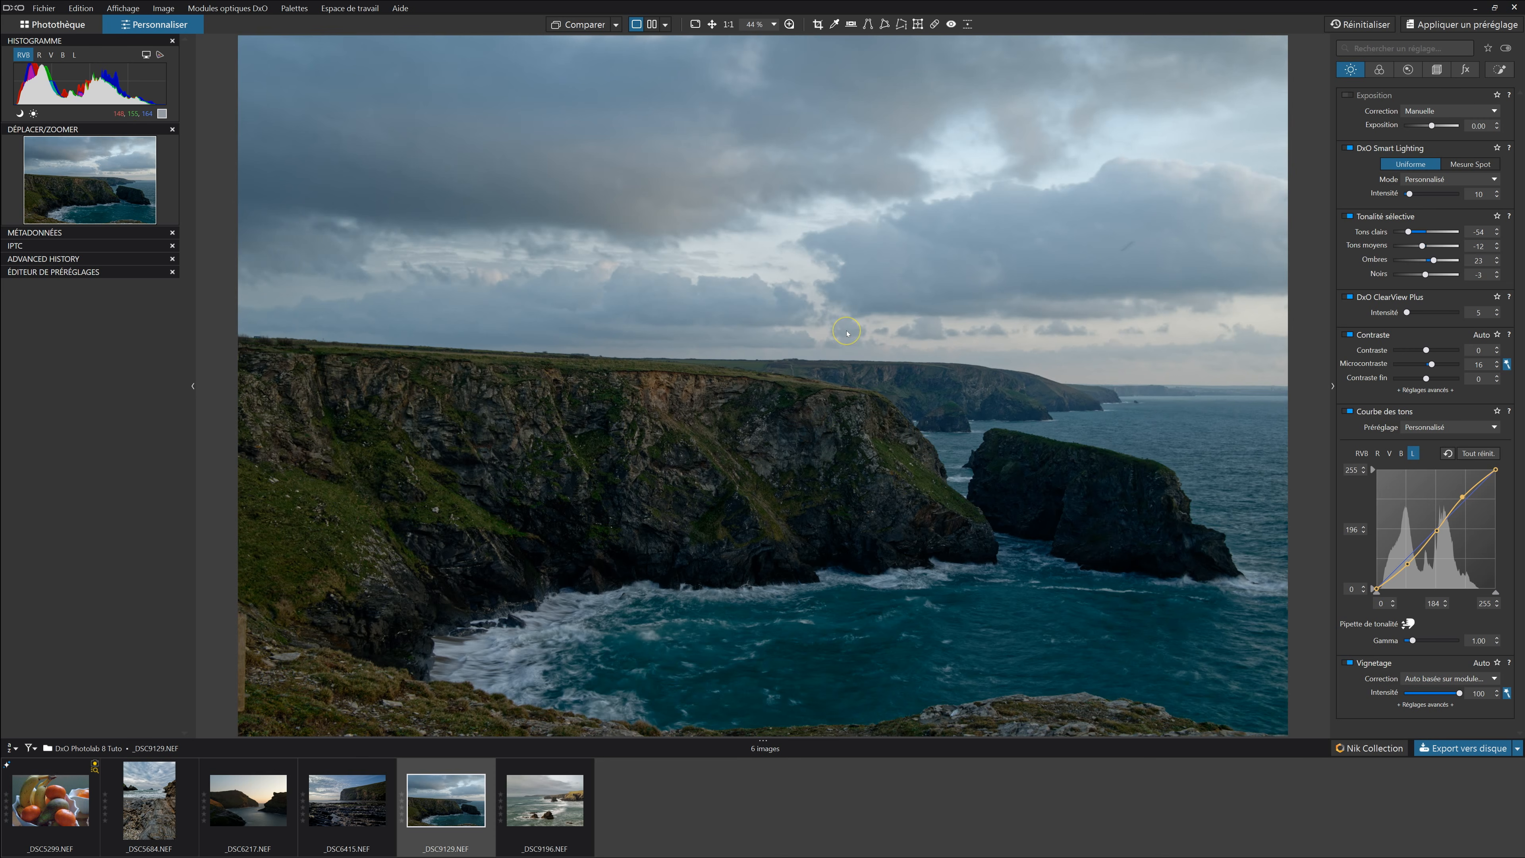
{"action": "key", "text": "l"}
{"action": "left_click_drag", "start_coordinate": [816, 439], "coordinate": [757, 470]}
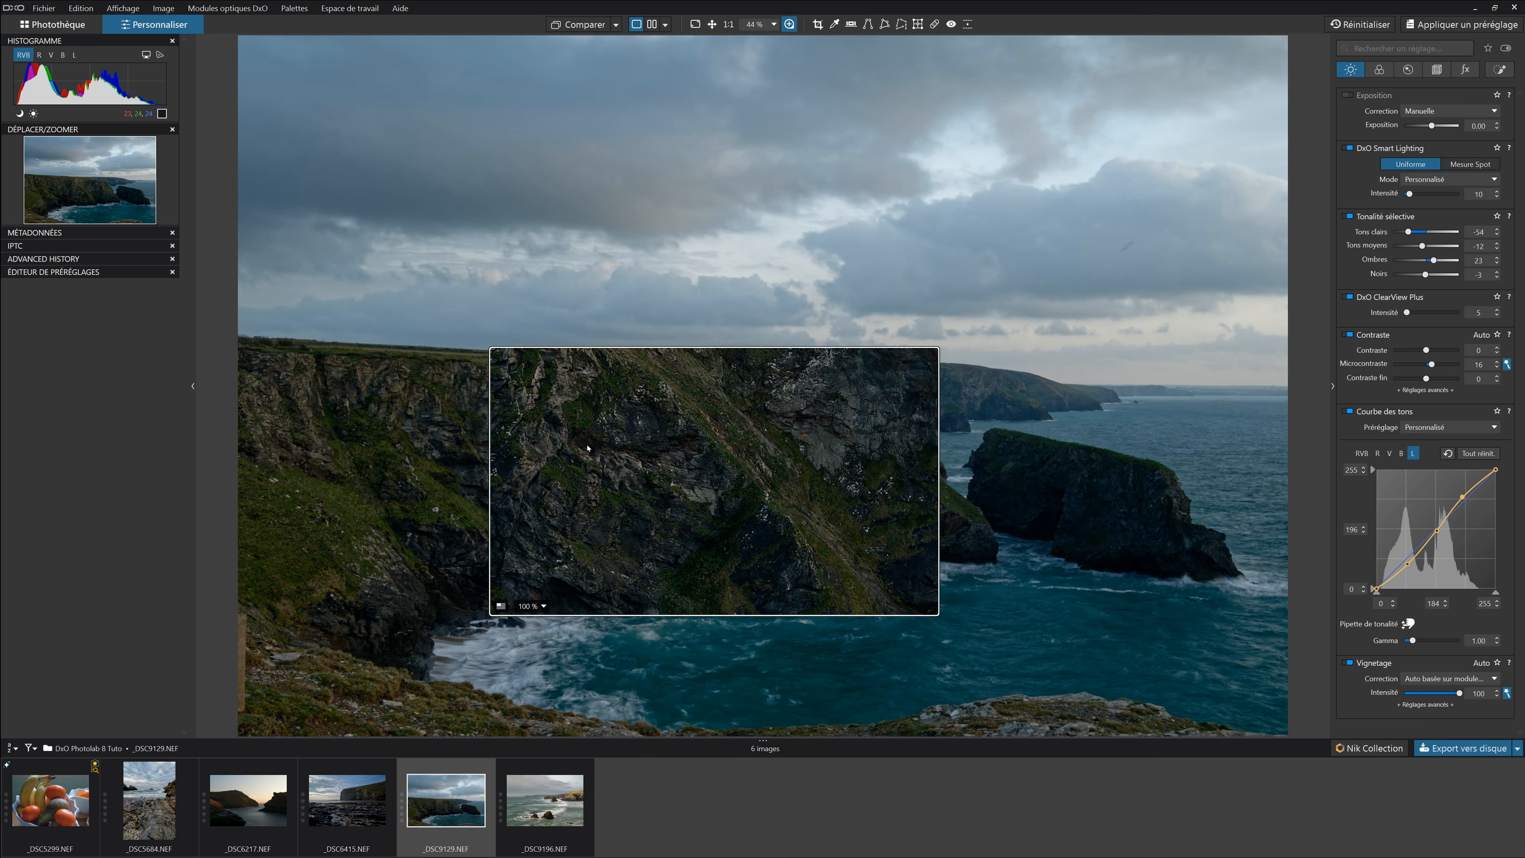
{"action": "key", "text": "l"}
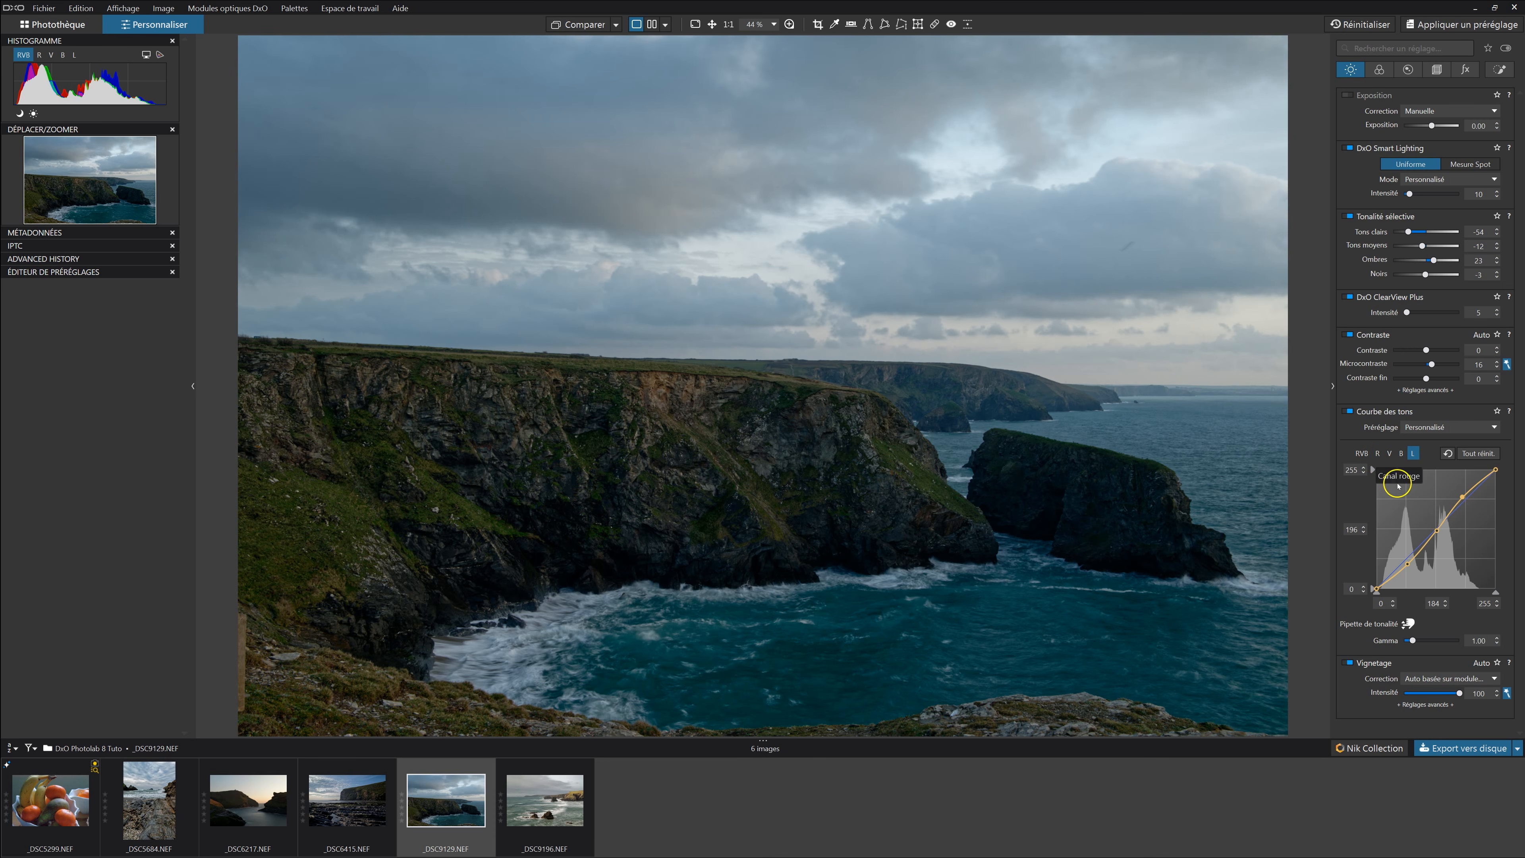
Reset the luminance channel of the tone curve, look through the RGB, red and green channels, and return to luminance
{"action": "left_click", "coordinate": [1447, 453]}
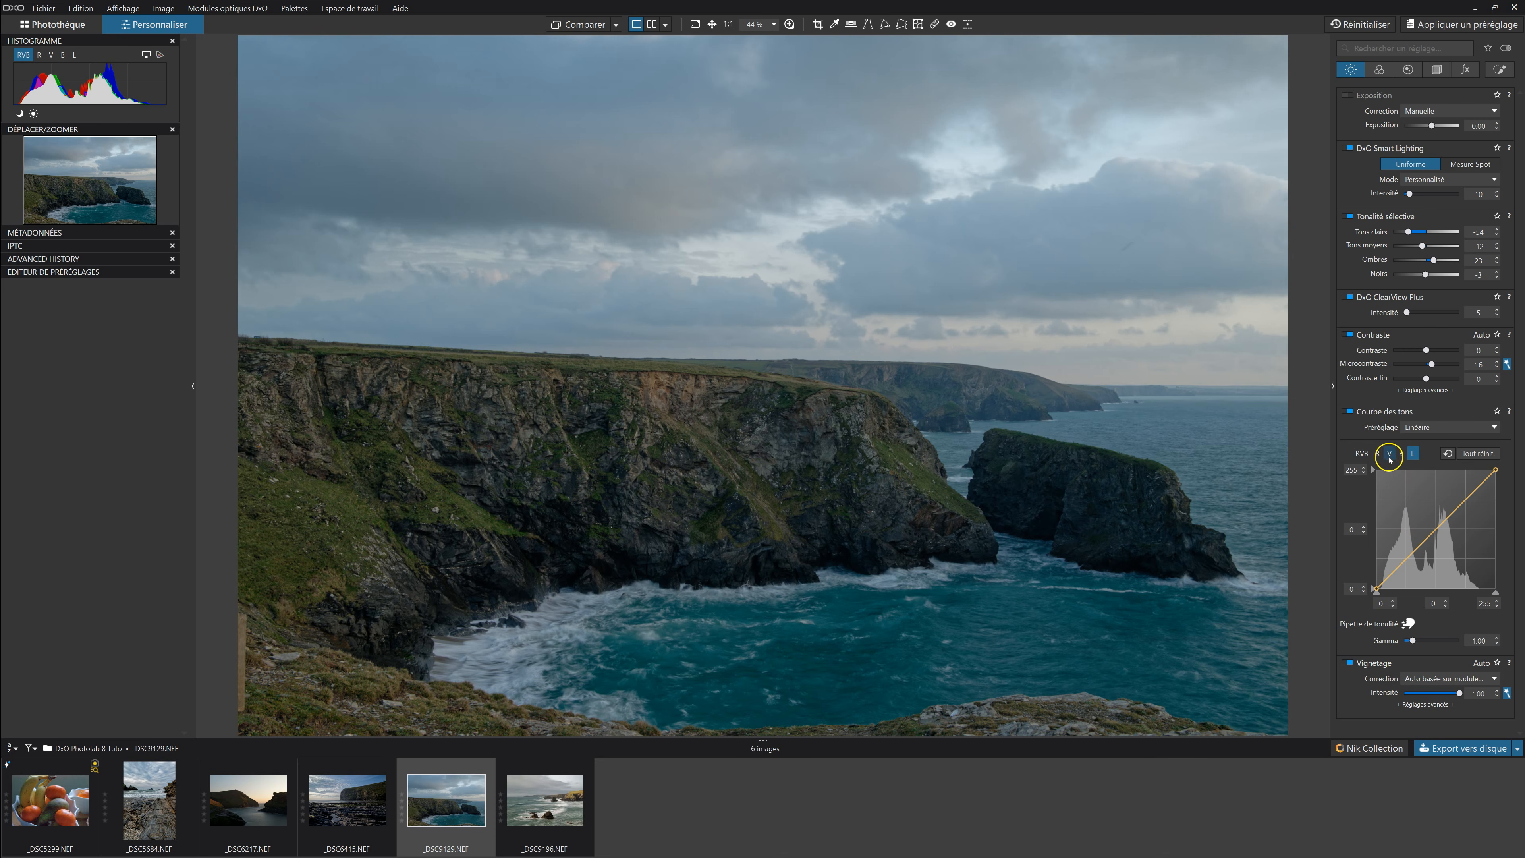
{"action": "left_click", "coordinate": [1379, 453]}
{"action": "left_click", "coordinate": [1389, 453]}
{"action": "left_click", "coordinate": [1361, 453]}
{"action": "left_click", "coordinate": [1377, 454]}
{"action": "left_click", "coordinate": [1390, 454]}
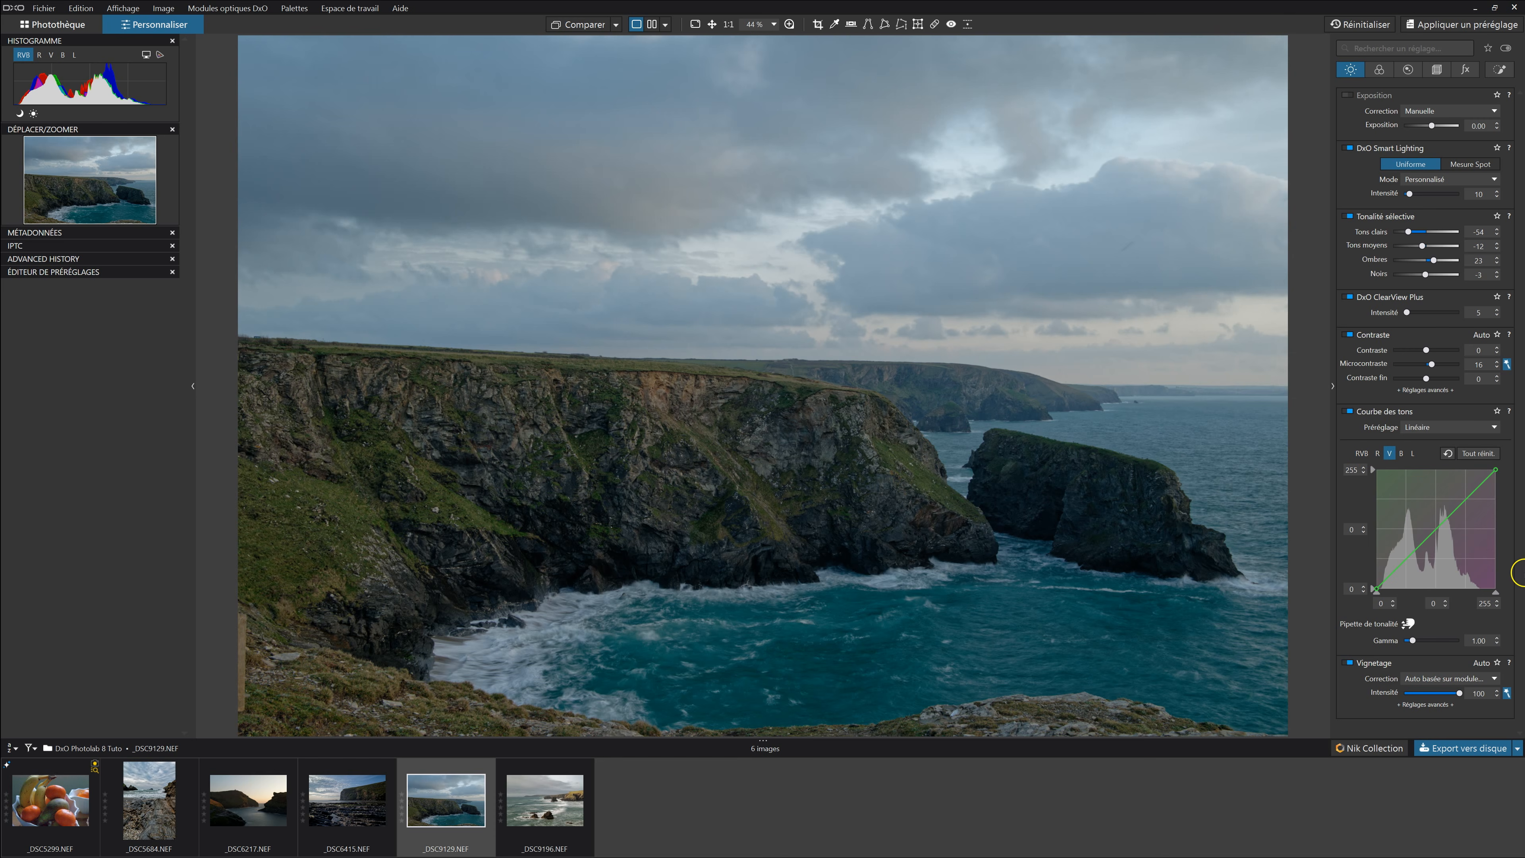
{"action": "left_click", "coordinate": [1412, 454]}
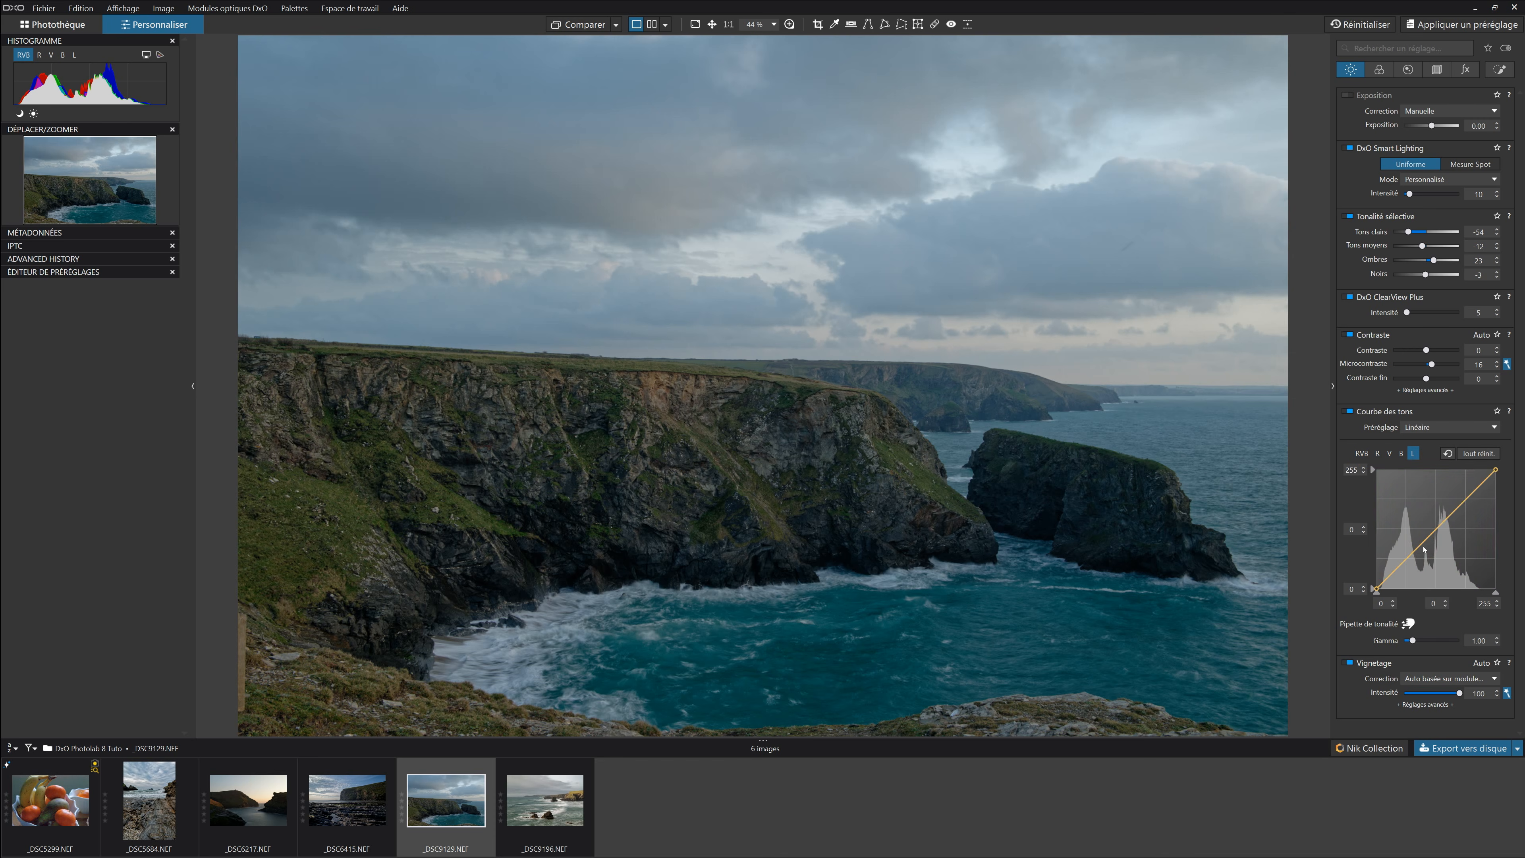
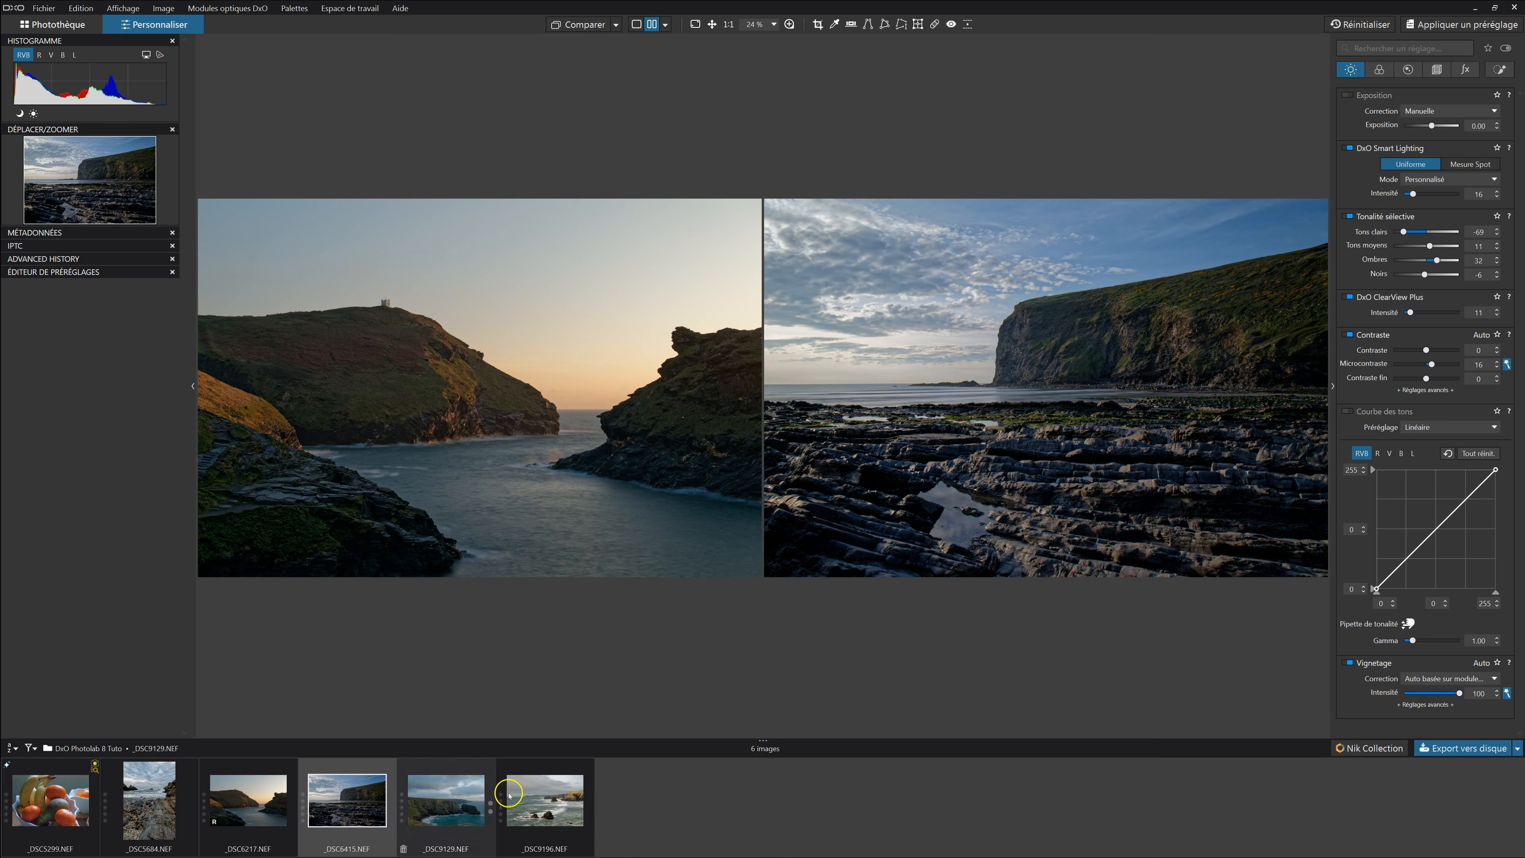
Compare _DSC6217.NEF and _DSC6415.NEF side by side at 100% around their cliffs, and return both to the full view
{"action": "left_click", "coordinate": [229, 815]}
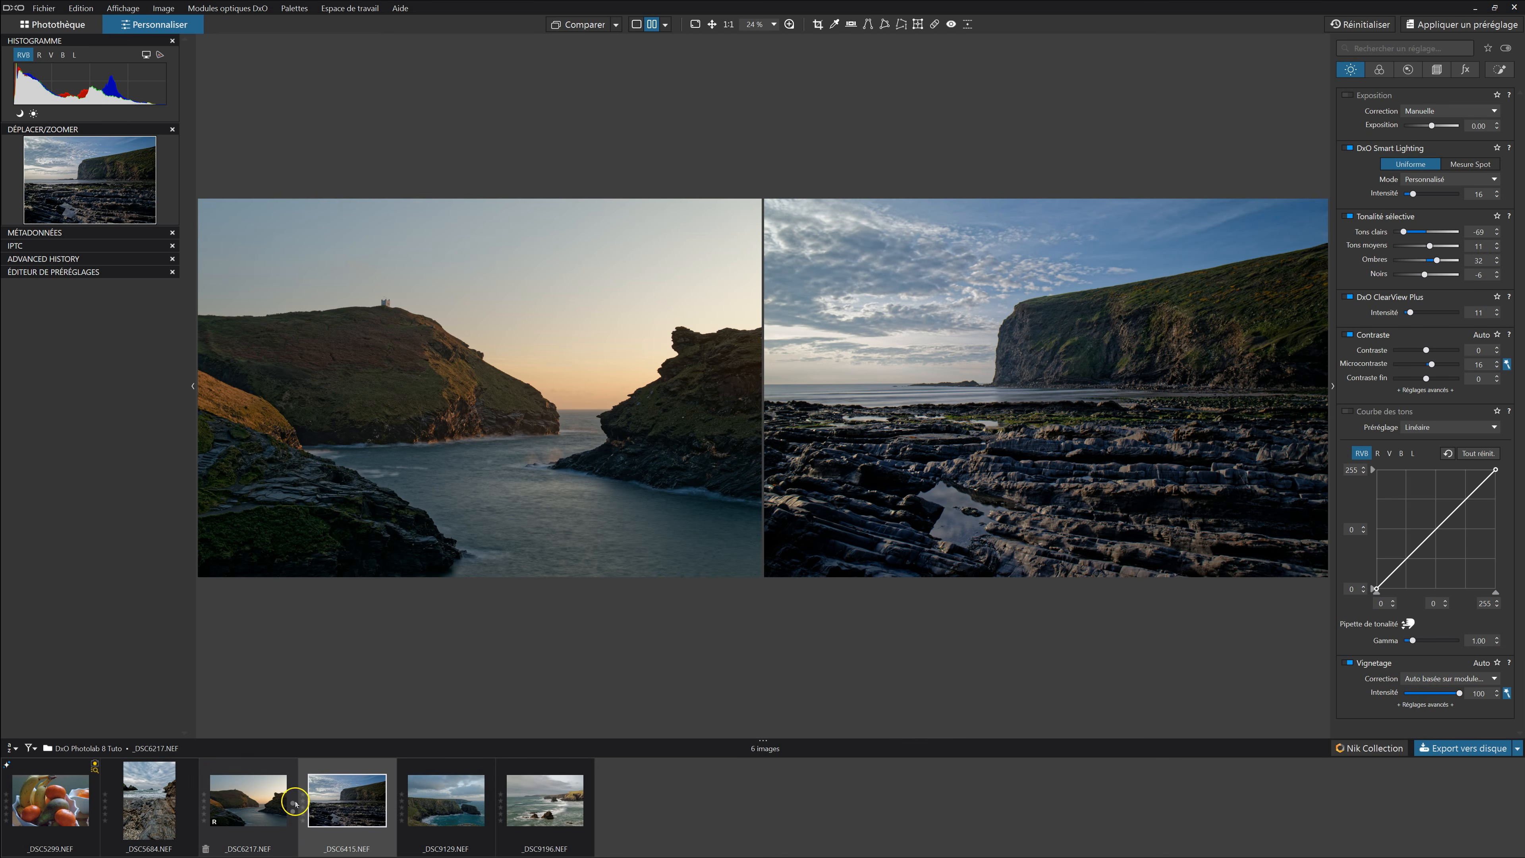
{"action": "left_click_drag", "start_coordinate": [582, 477], "coordinate": [708, 510]}
{"action": "left_click", "coordinate": [1055, 442]}
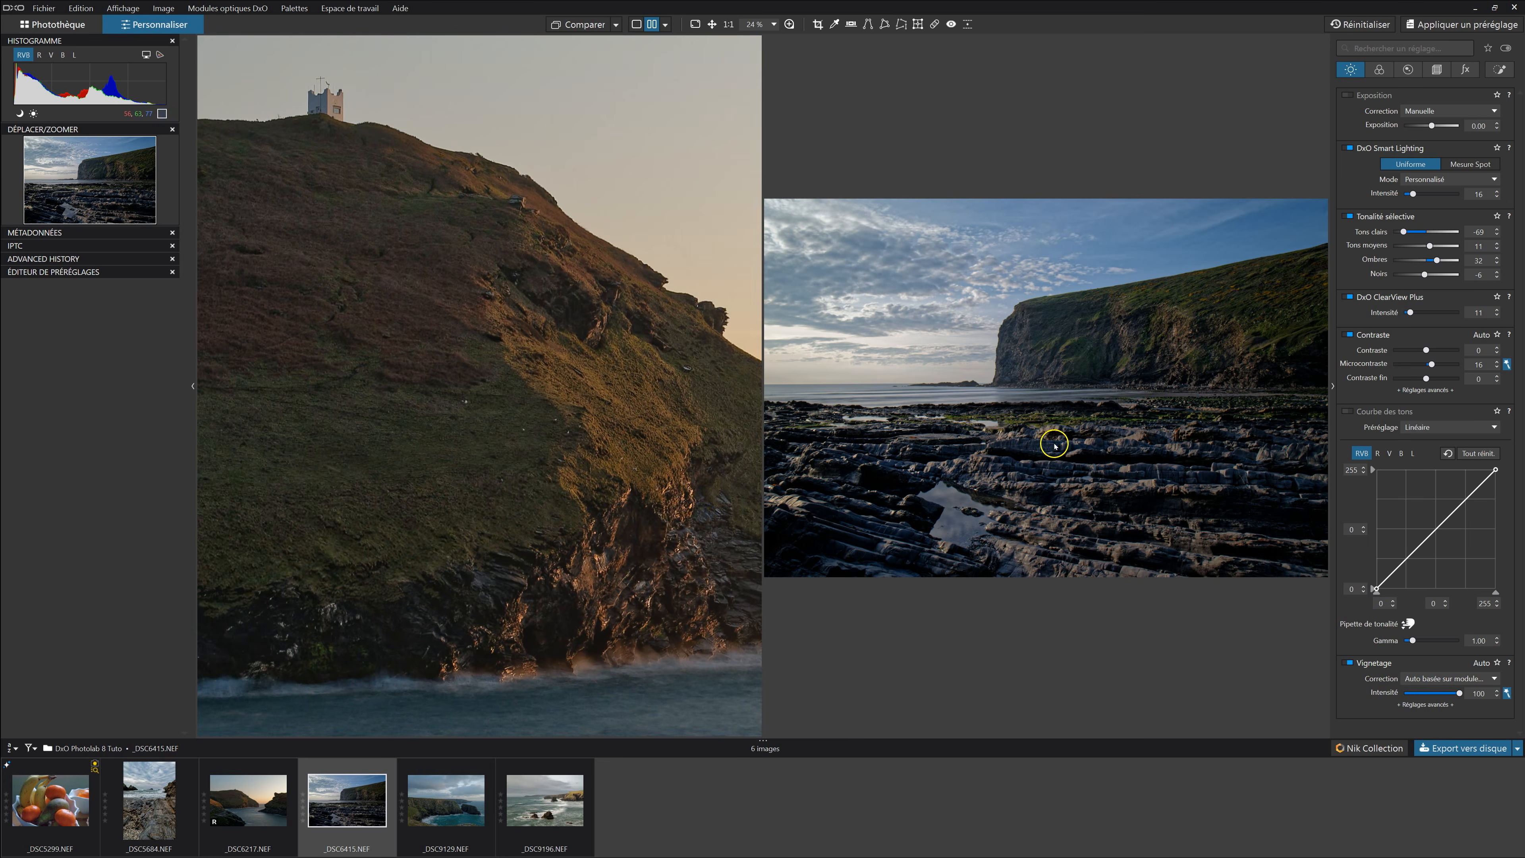
{"action": "left_click_drag", "start_coordinate": [1111, 451], "coordinate": [1083, 589]}
{"action": "left_click_drag", "start_coordinate": [1063, 294], "coordinate": [1074, 544]}
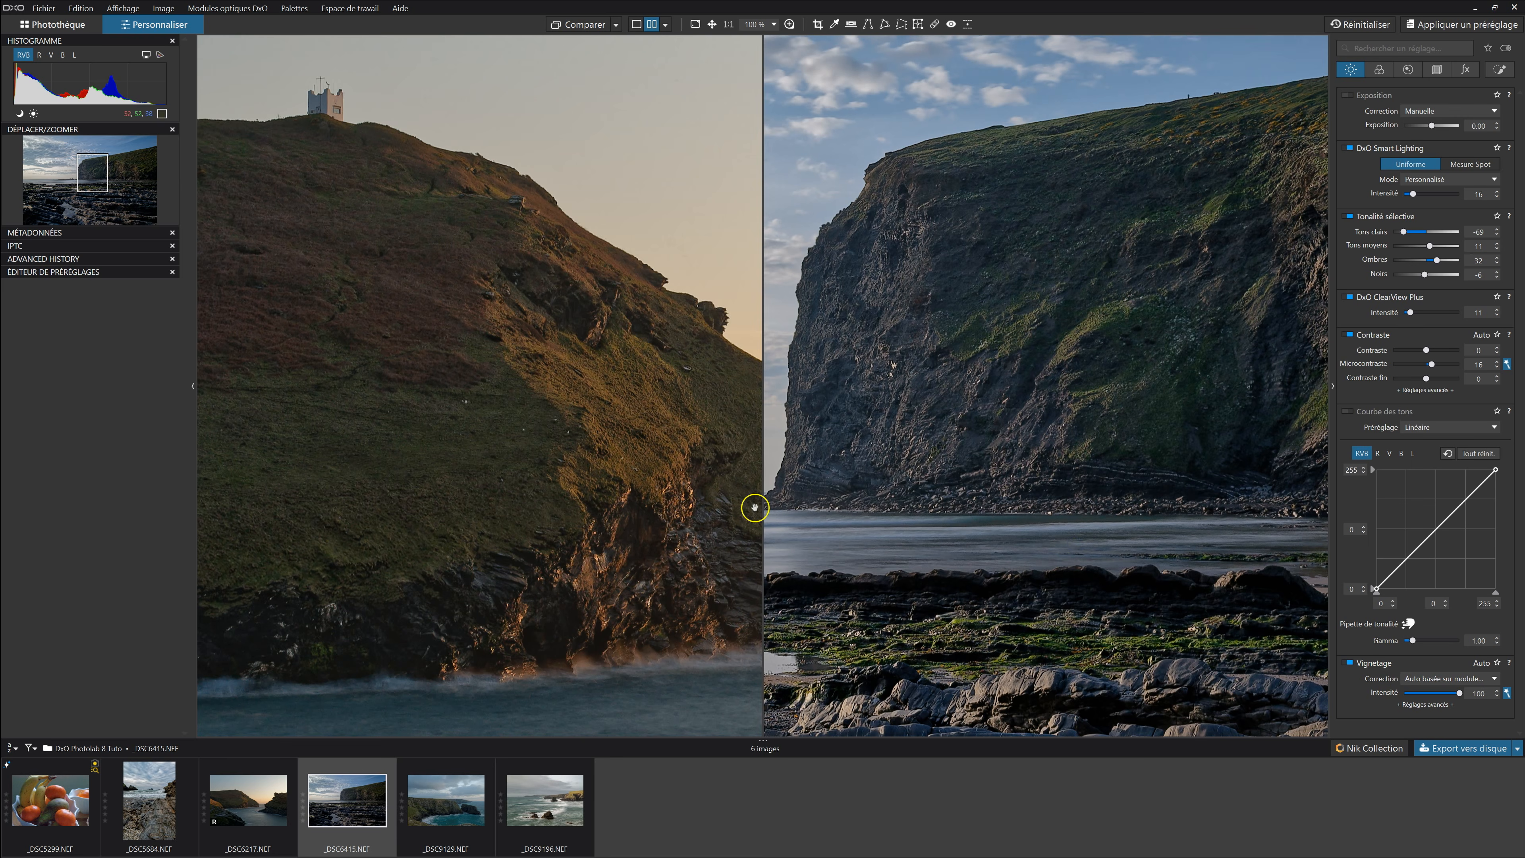
{"action": "double_click", "coordinate": [994, 488]}
{"action": "double_click", "coordinate": [480, 461]}
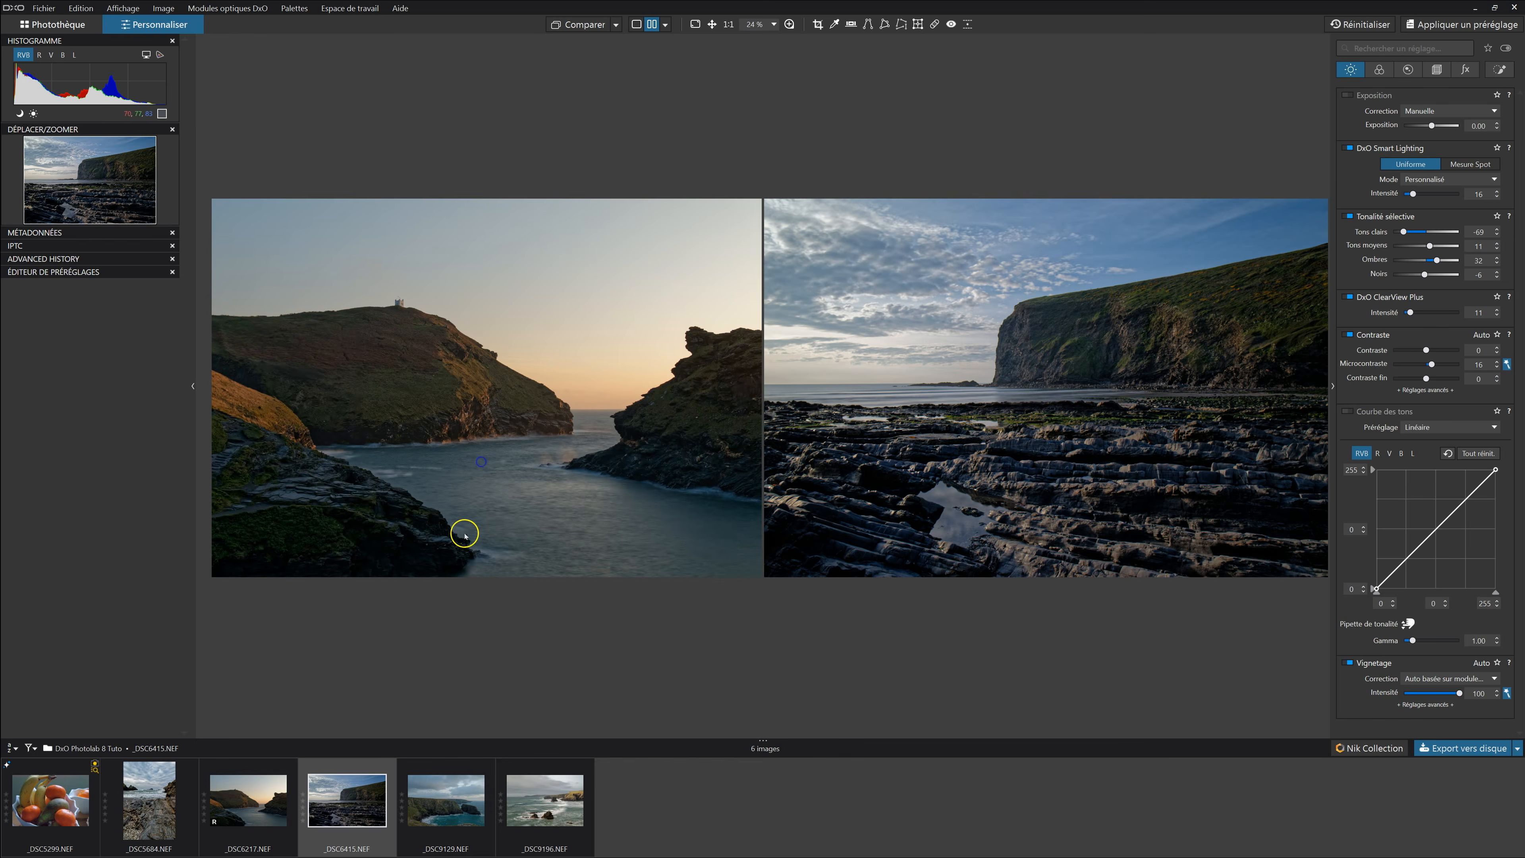
Create a virtual copy of _DSC6217.NEF
{"action": "left_click", "coordinate": [231, 804]}
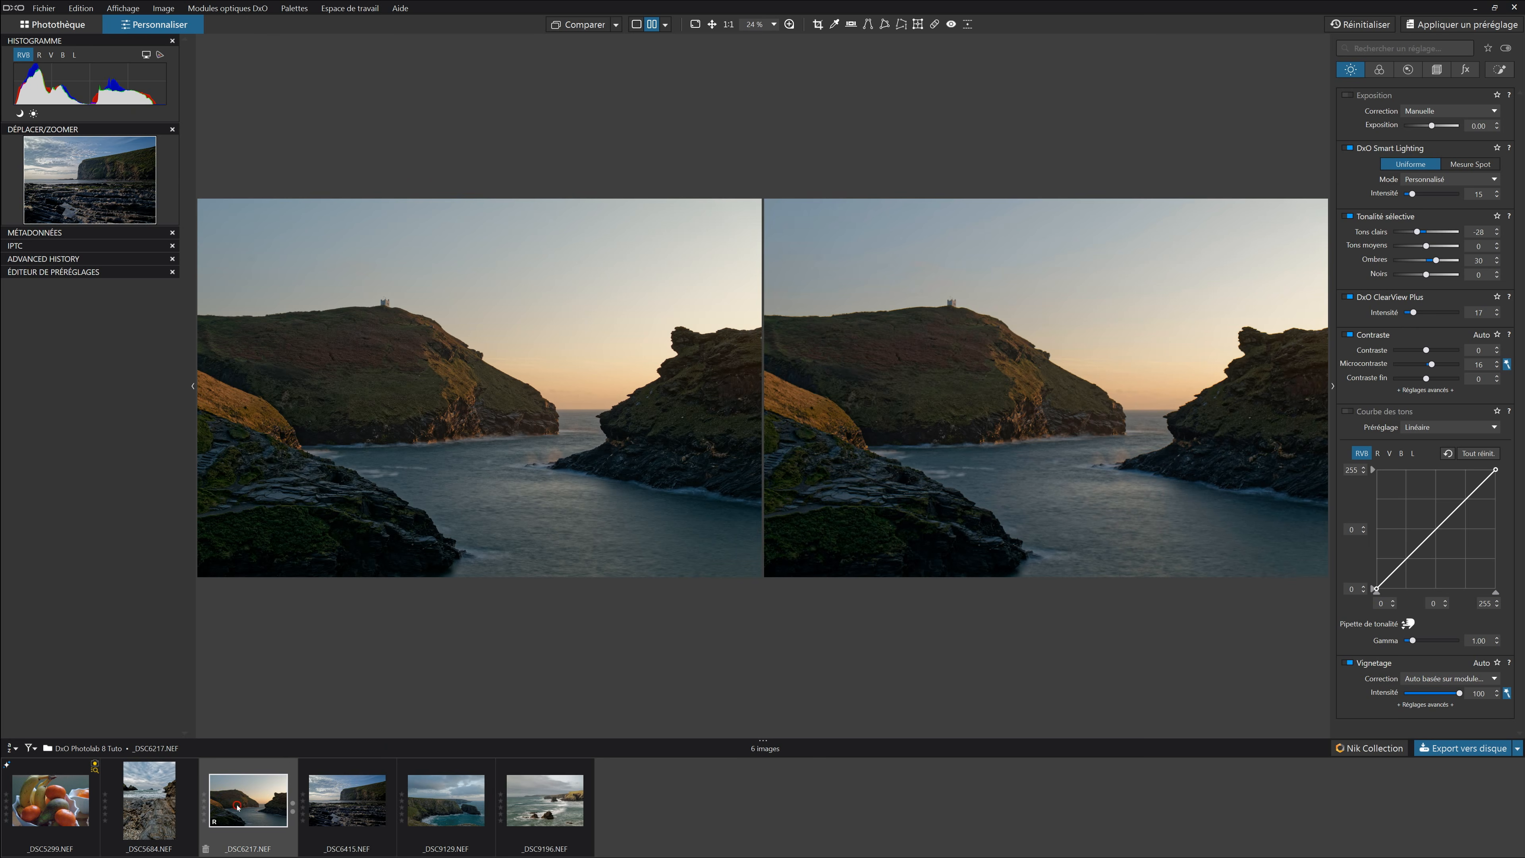
{"action": "right_click", "coordinate": [234, 806]}
{"action": "left_click", "coordinate": [293, 697]}
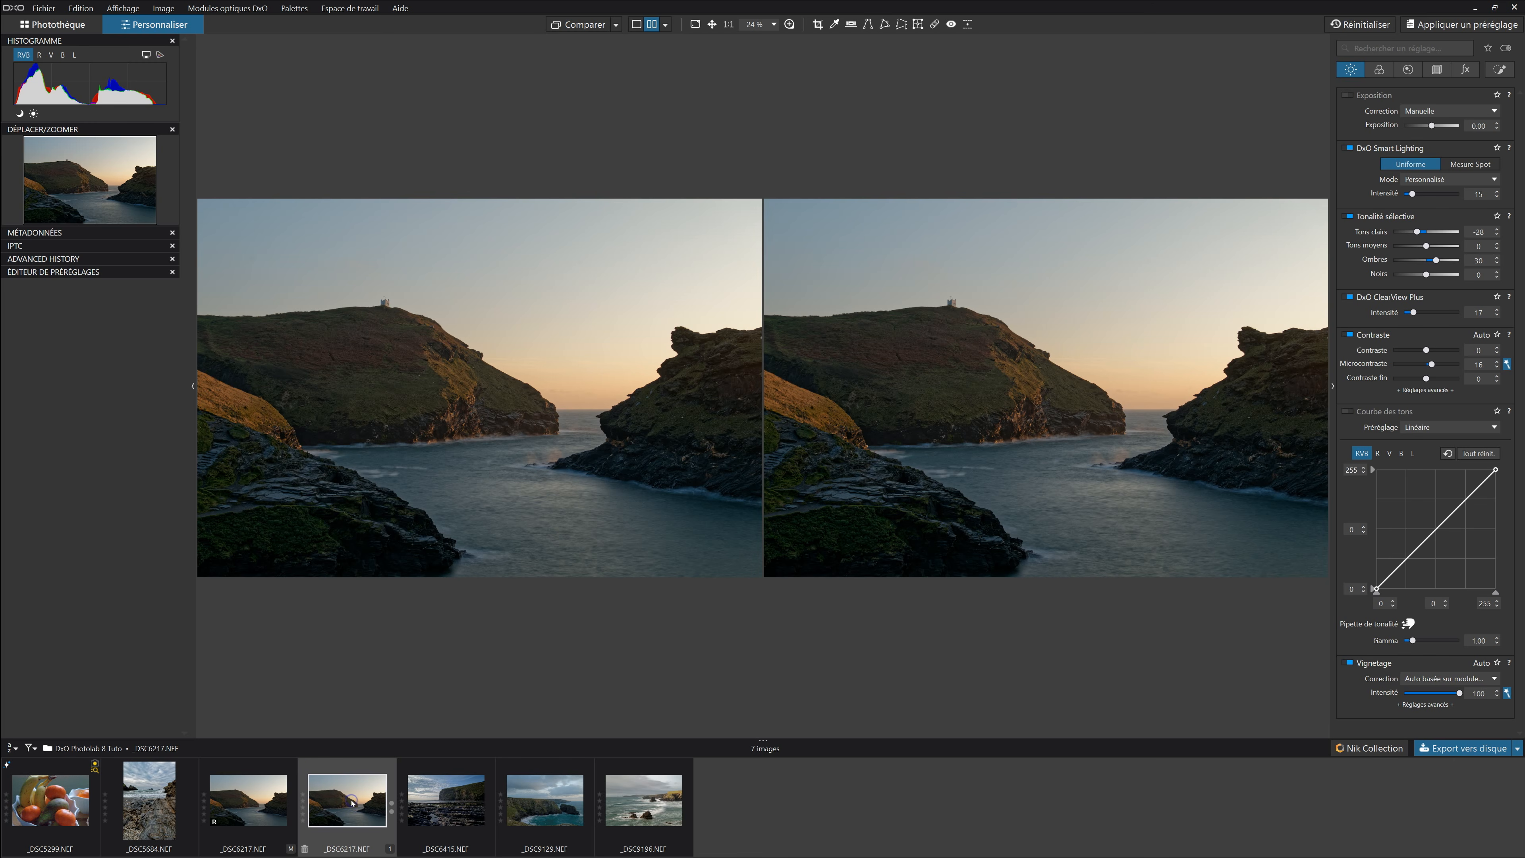
Show the virtual copy on its own and set its RAW white balance to Fluorescente
{"action": "left_click", "coordinate": [969, 362]}
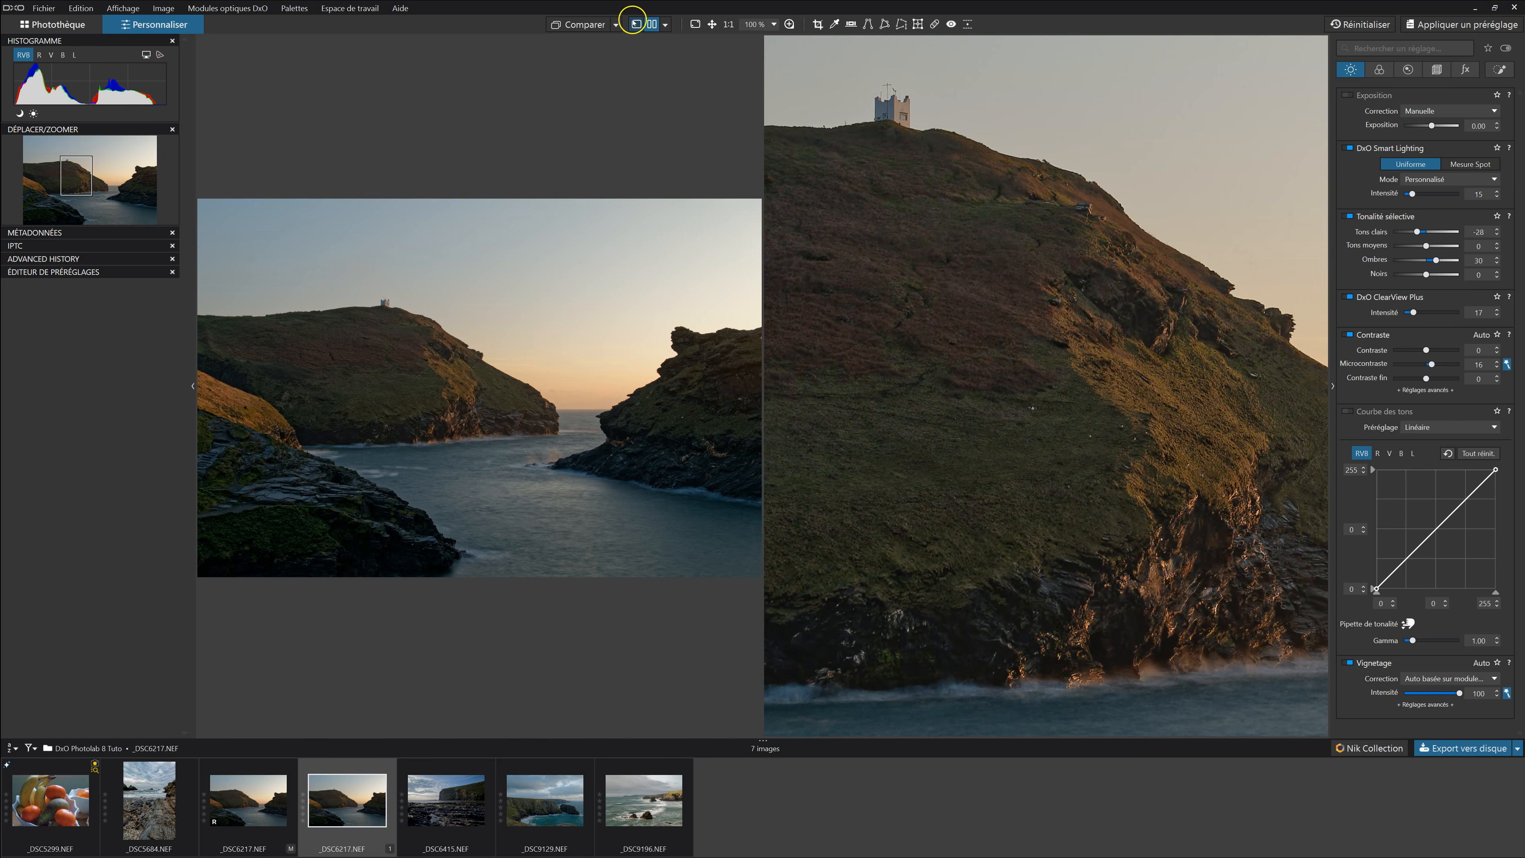
{"action": "left_click", "coordinate": [635, 25]}
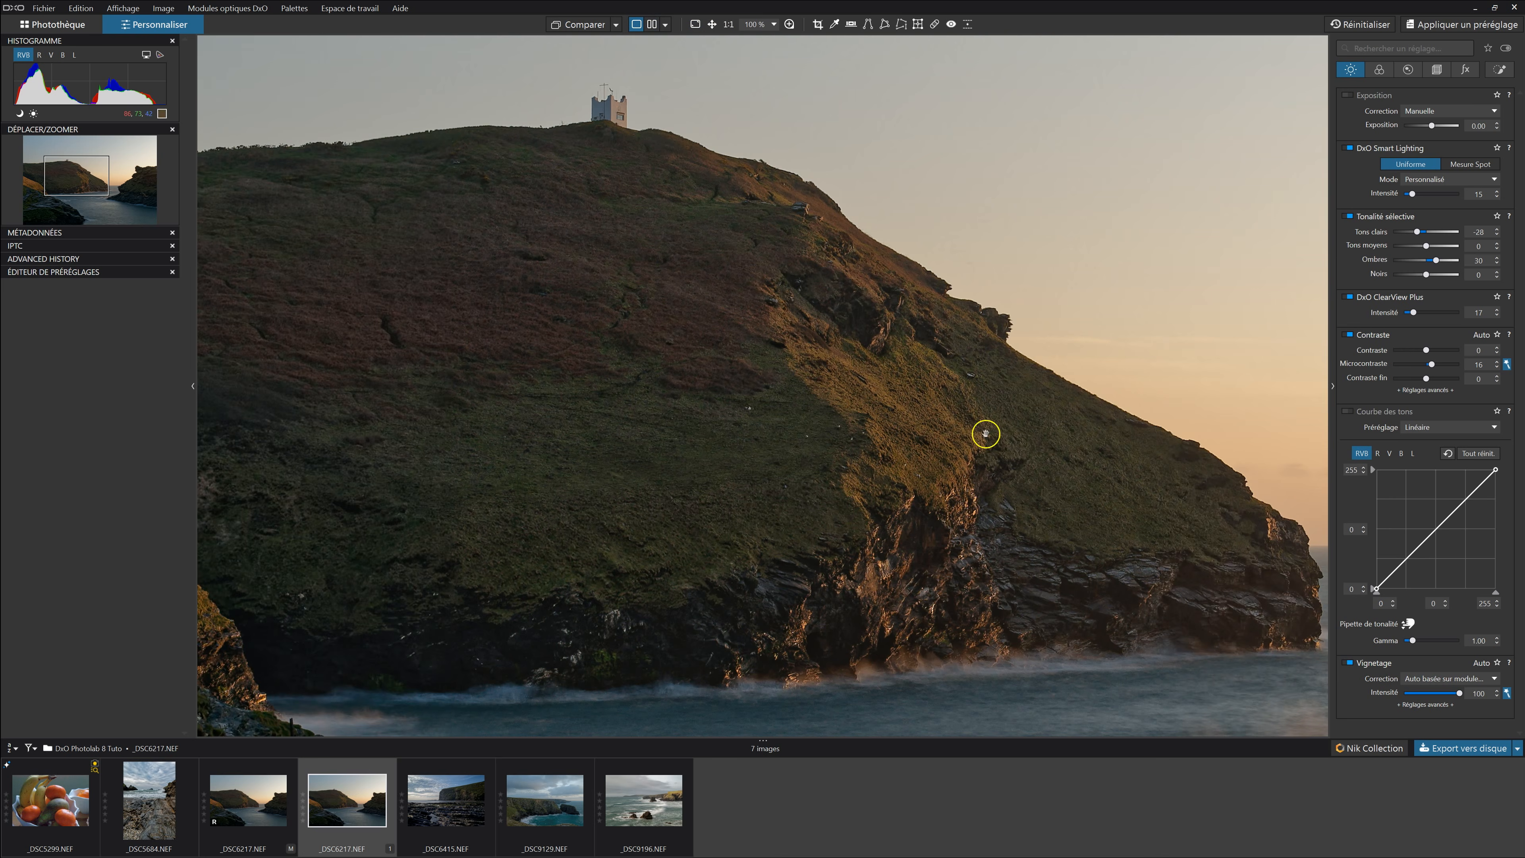
{"action": "left_click", "coordinate": [1379, 69]}
{"action": "left_click", "coordinate": [1452, 150]}
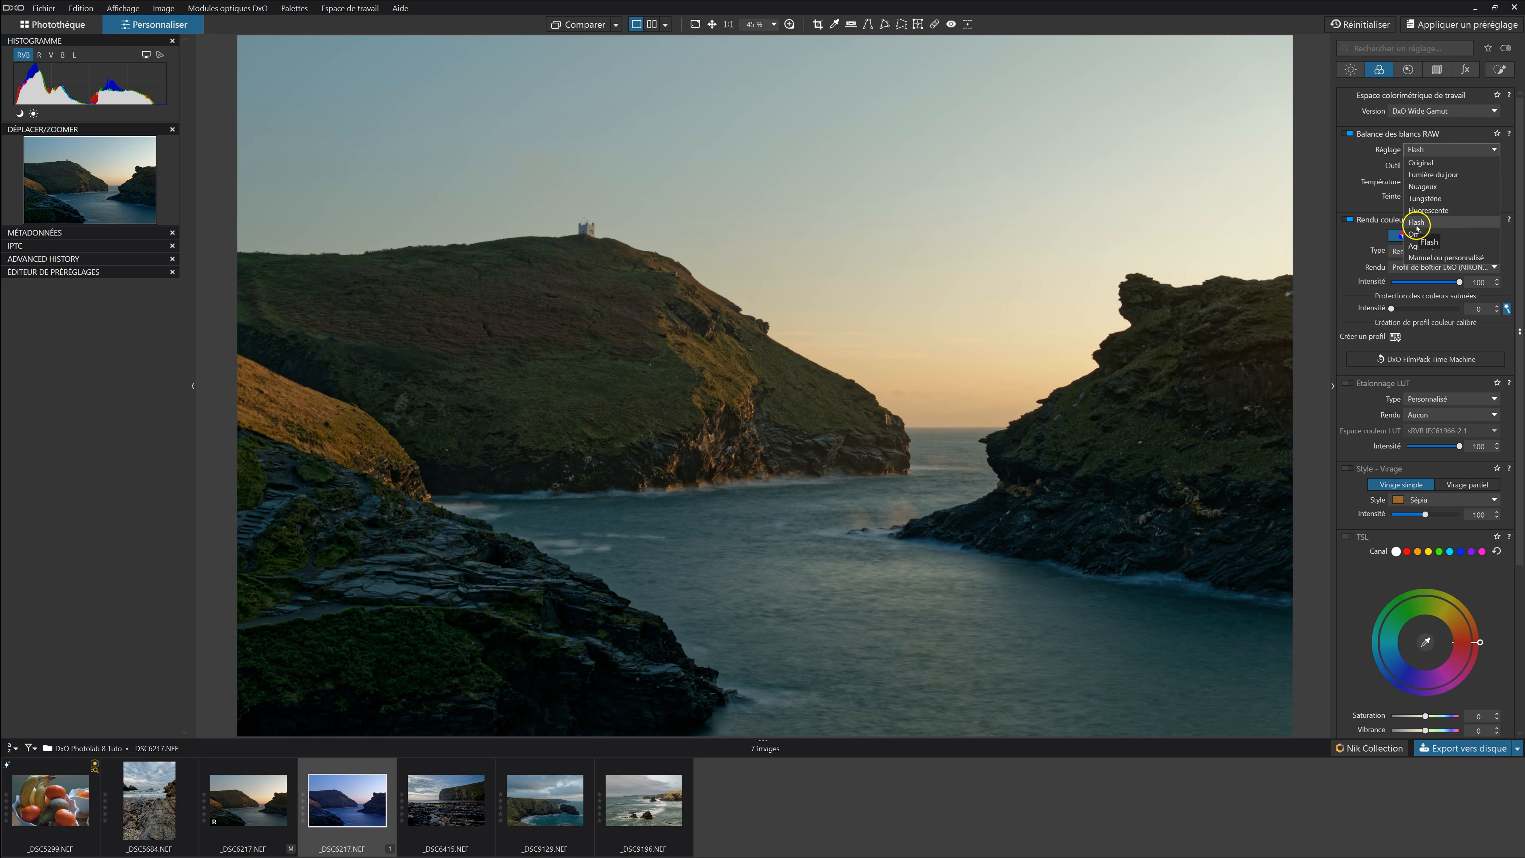
{"action": "left_click", "coordinate": [1422, 210]}
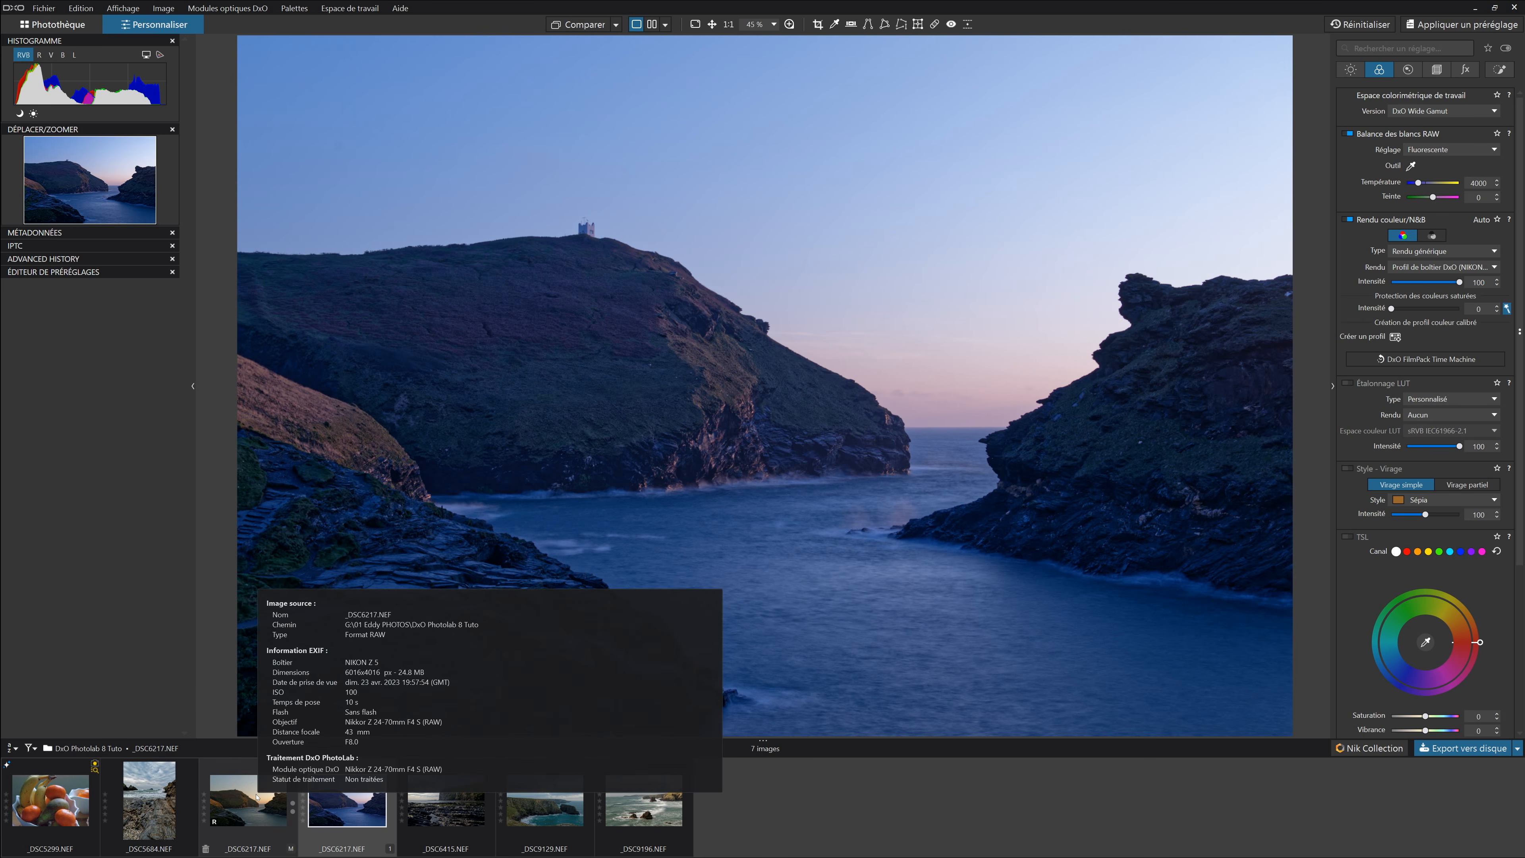
Compare the original and the virtual copy side by side at 100%, aligning both views on the lit cliff face
{"action": "left_click", "coordinate": [651, 25]}
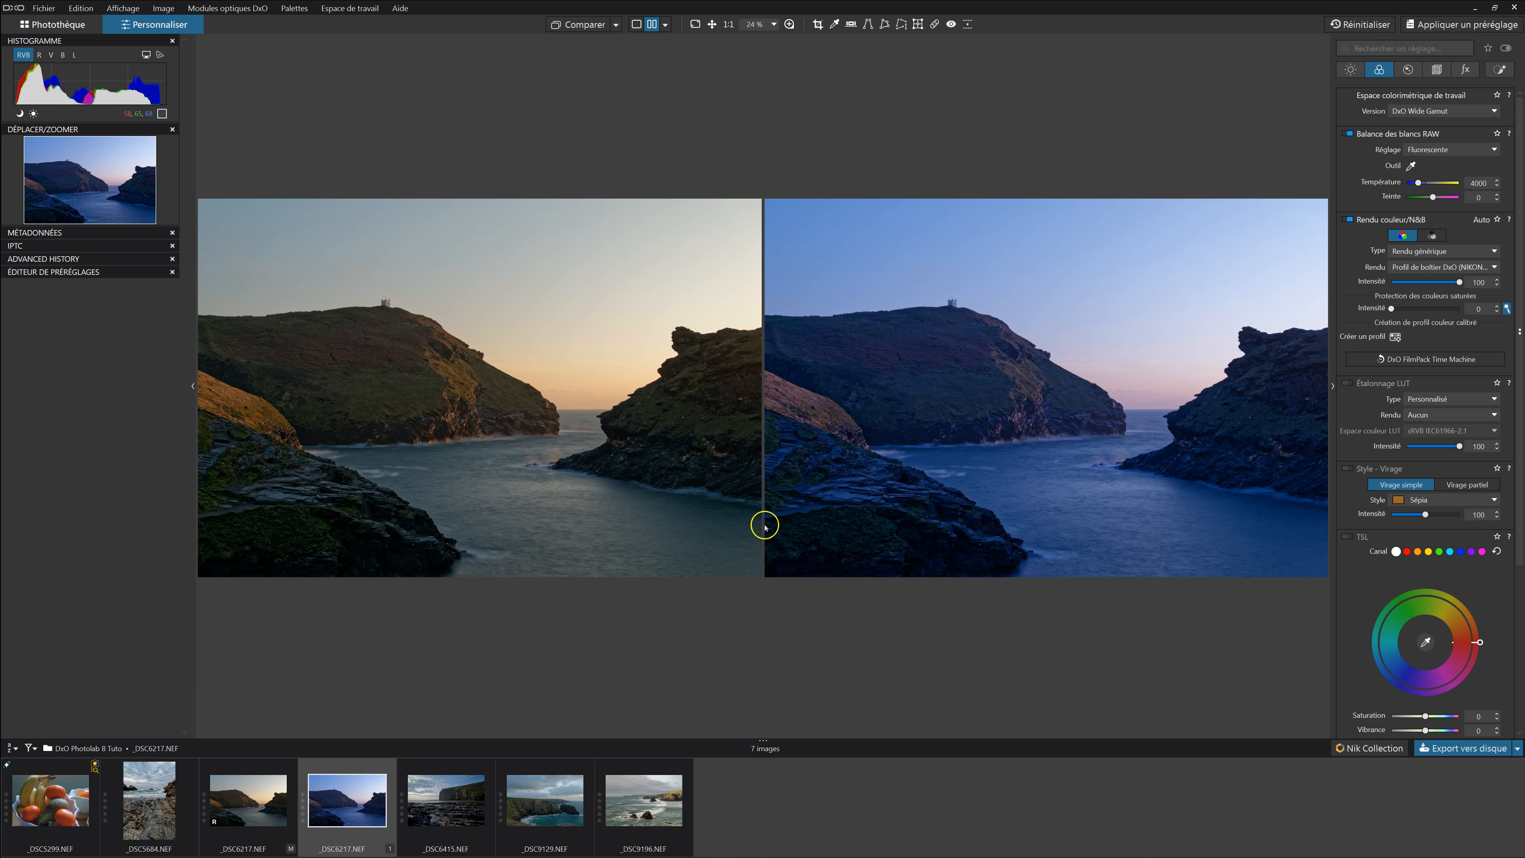
{"action": "left_click", "coordinate": [996, 432]}
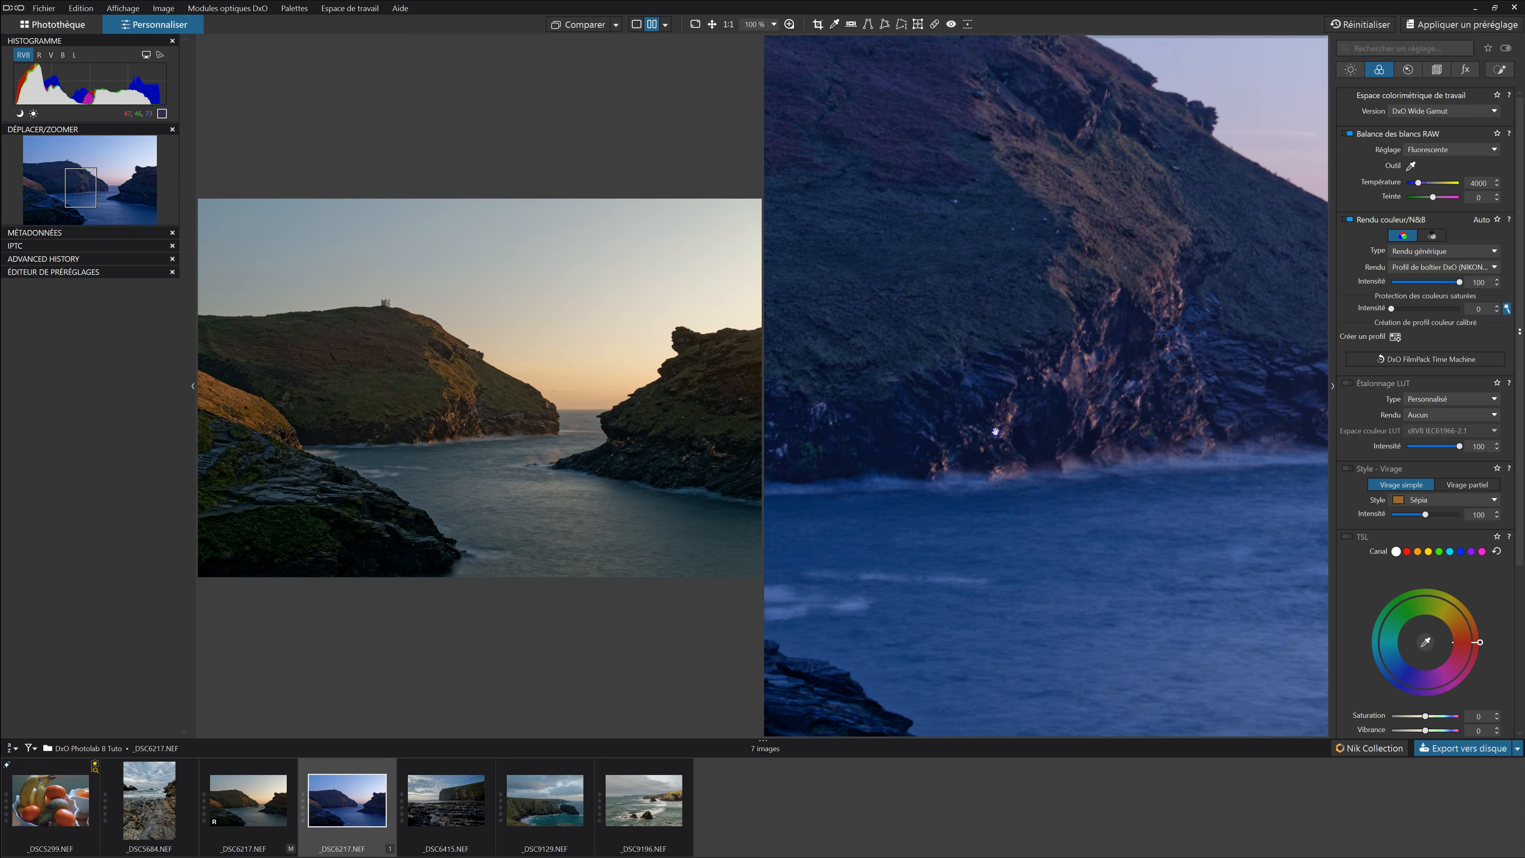
{"action": "left_click", "coordinate": [533, 412]}
{"action": "left_click_drag", "start_coordinate": [655, 432], "coordinate": [832, 507]}
{"action": "left_click_drag", "start_coordinate": [413, 420], "coordinate": [532, 355]}
{"action": "left_click_drag", "start_coordinate": [1147, 377], "coordinate": [1145, 431]}
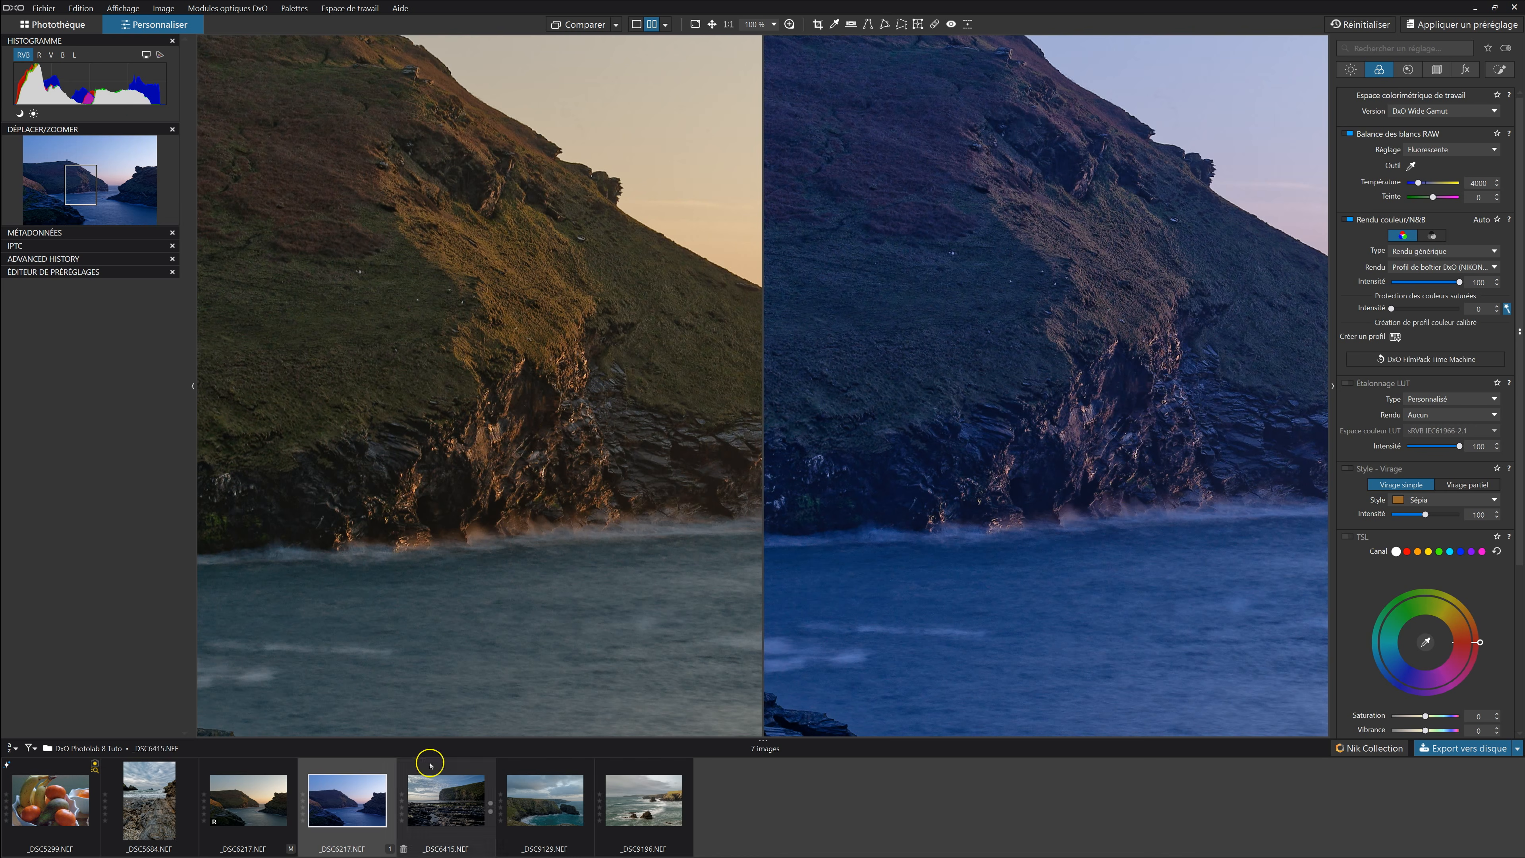
Set the virtual copy's white balance temperature to 7609 and compare both versions in full and at 100%
{"action": "left_click_drag", "start_coordinate": [1418, 183], "coordinate": [1433, 183]}
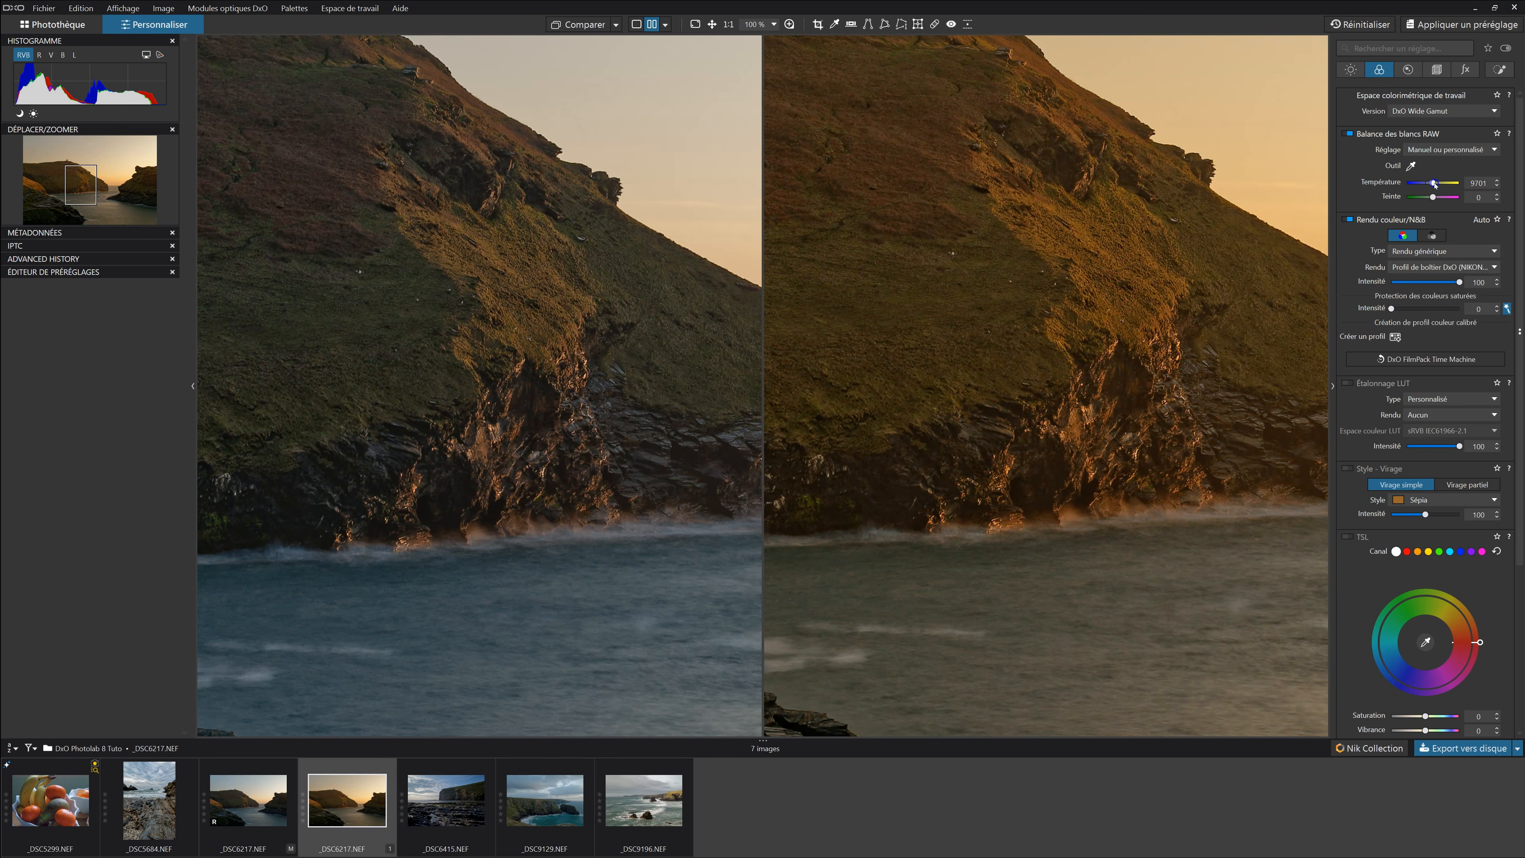
{"action": "left_click_drag", "start_coordinate": [1431, 185], "coordinate": [1429, 187]}
{"action": "left_click", "coordinate": [1074, 454]}
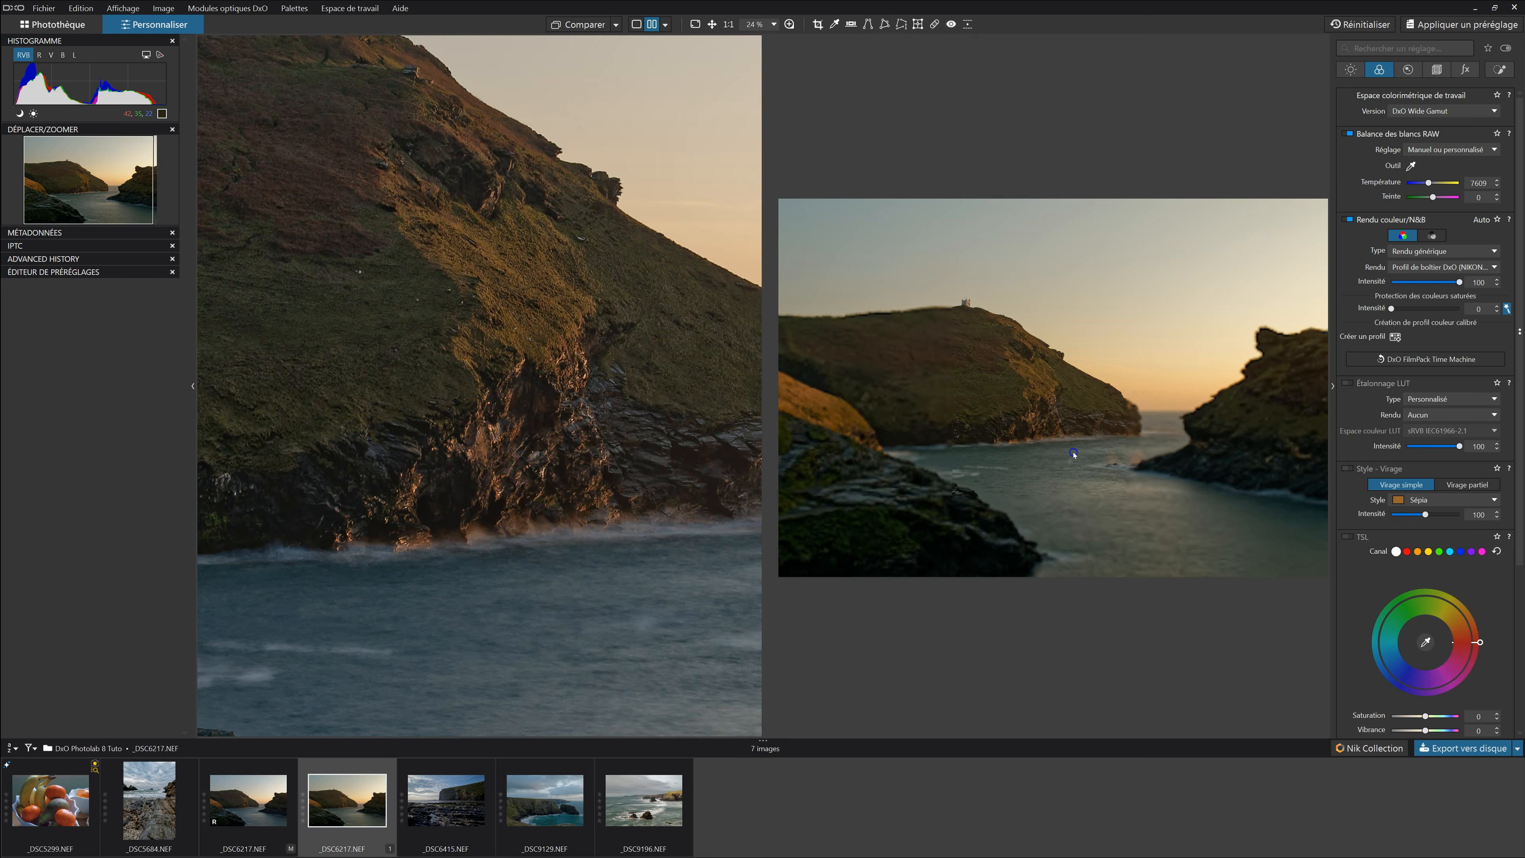
{"action": "left_click", "coordinate": [470, 434]}
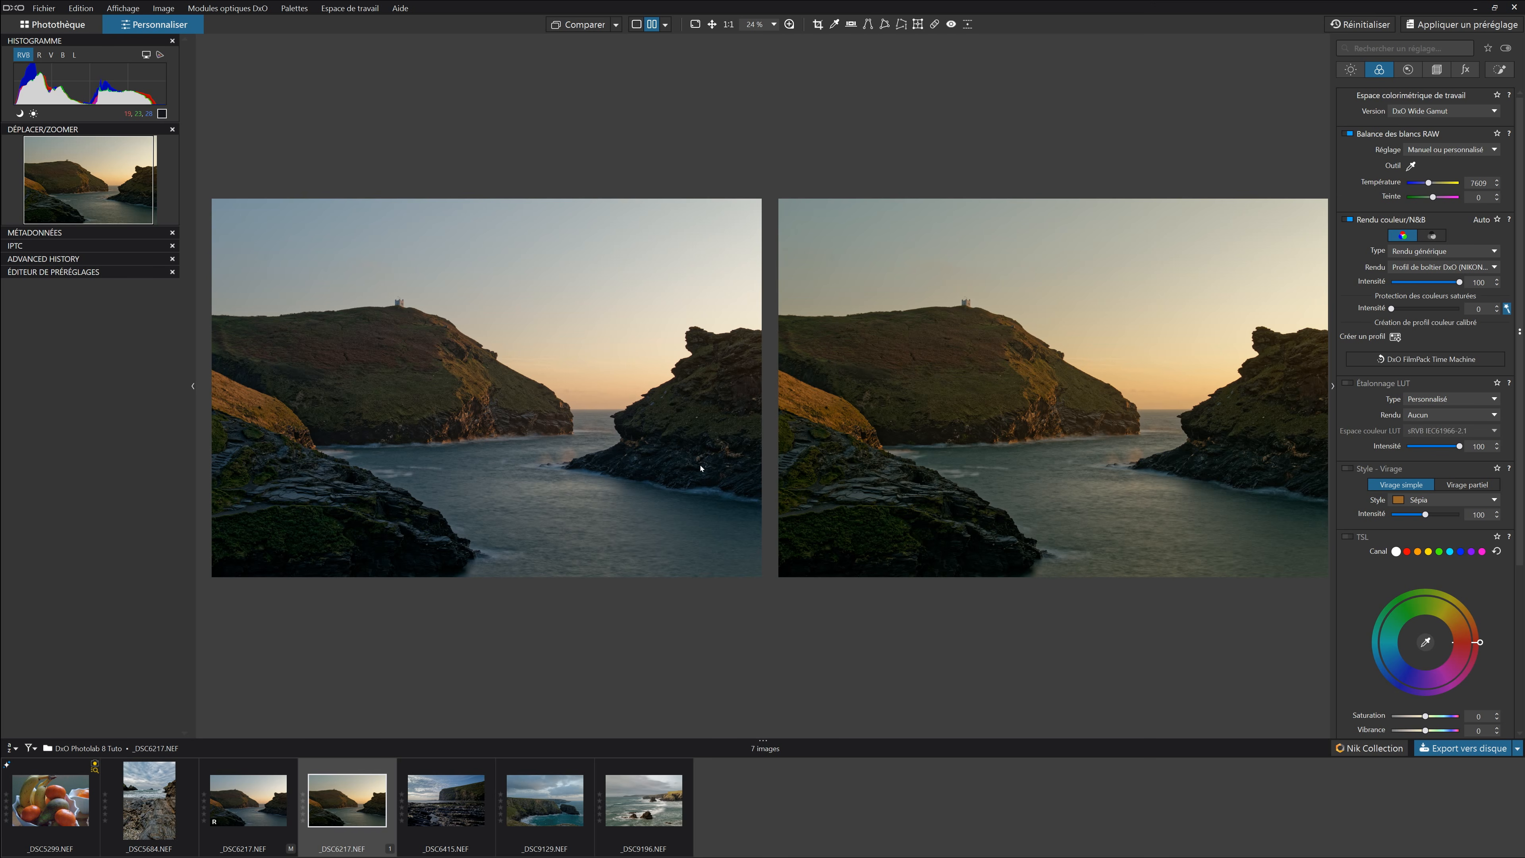
{"action": "left_click", "coordinate": [1063, 397]}
{"action": "left_click", "coordinate": [451, 401]}
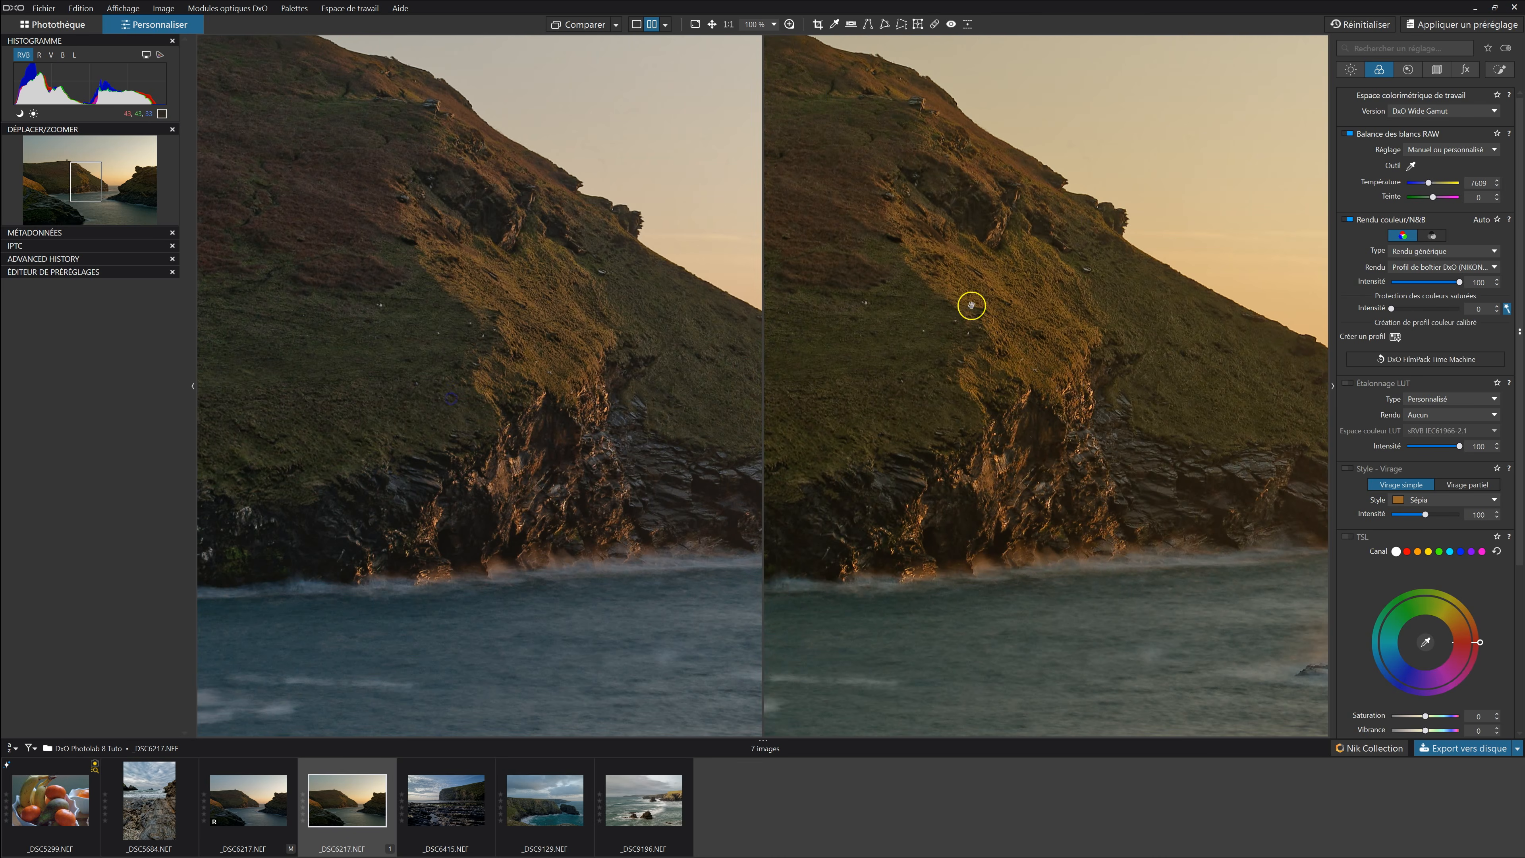
Set the virtual copy's microcontrast to 33, compare both versions in full, and return to the single-image view
{"action": "left_click", "coordinate": [1356, 69]}
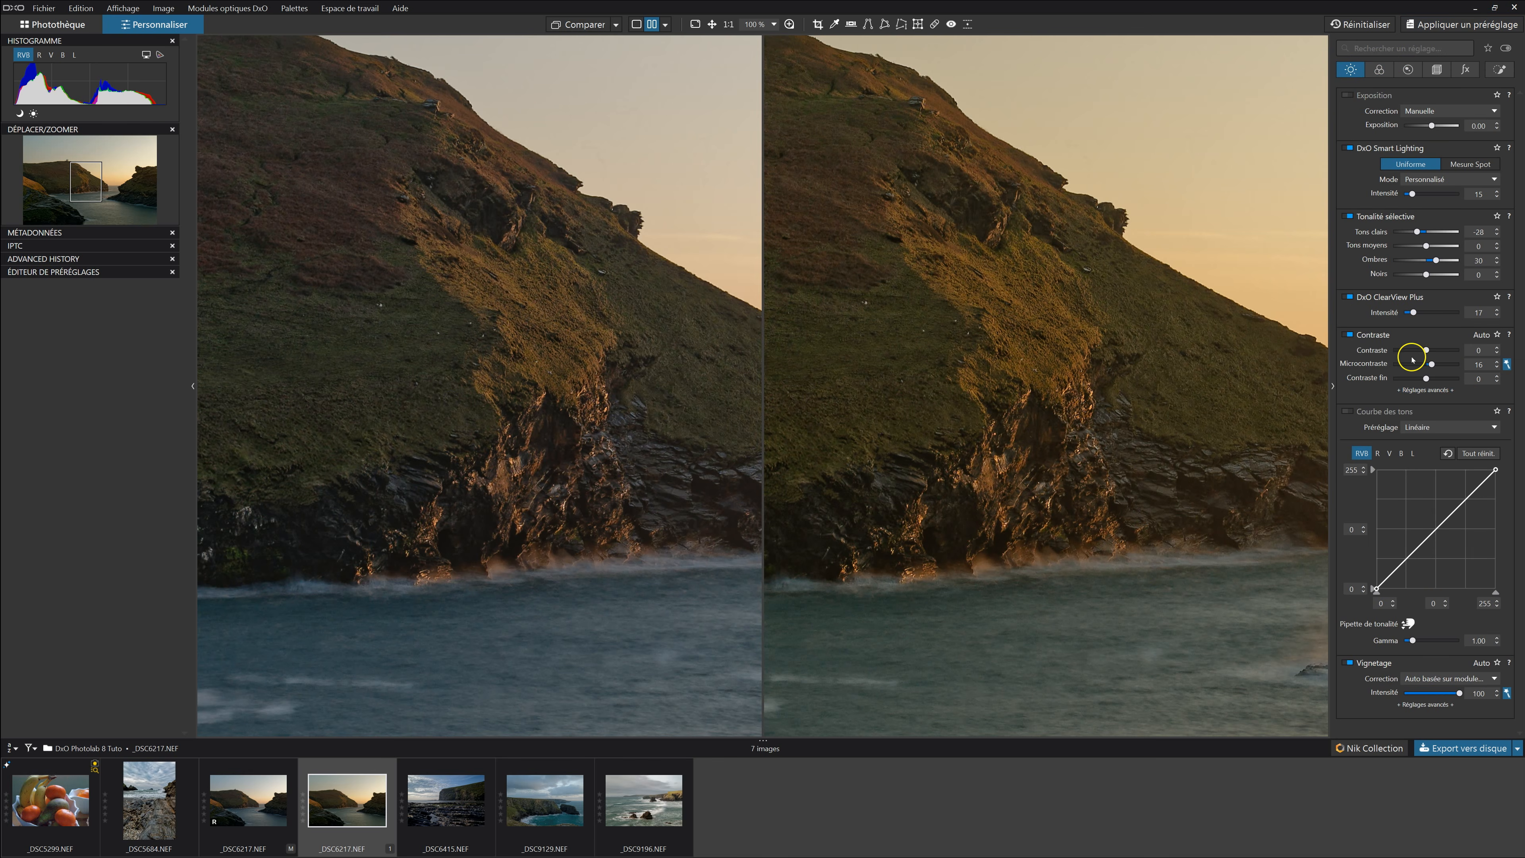
{"action": "left_click_drag", "start_coordinate": [1434, 365], "coordinate": [1437, 364]}
{"action": "mouse_move", "coordinate": [1455, 364]}
{"action": "left_mouse_down"}
{"action": "mouse_move", "coordinate": [1481, 365]}
{"action": "mouse_move", "coordinate": [1437, 364]}
{"action": "left_mouse_up"}
{"action": "double_click", "coordinate": [1028, 368]}
{"action": "double_click", "coordinate": [653, 356]}
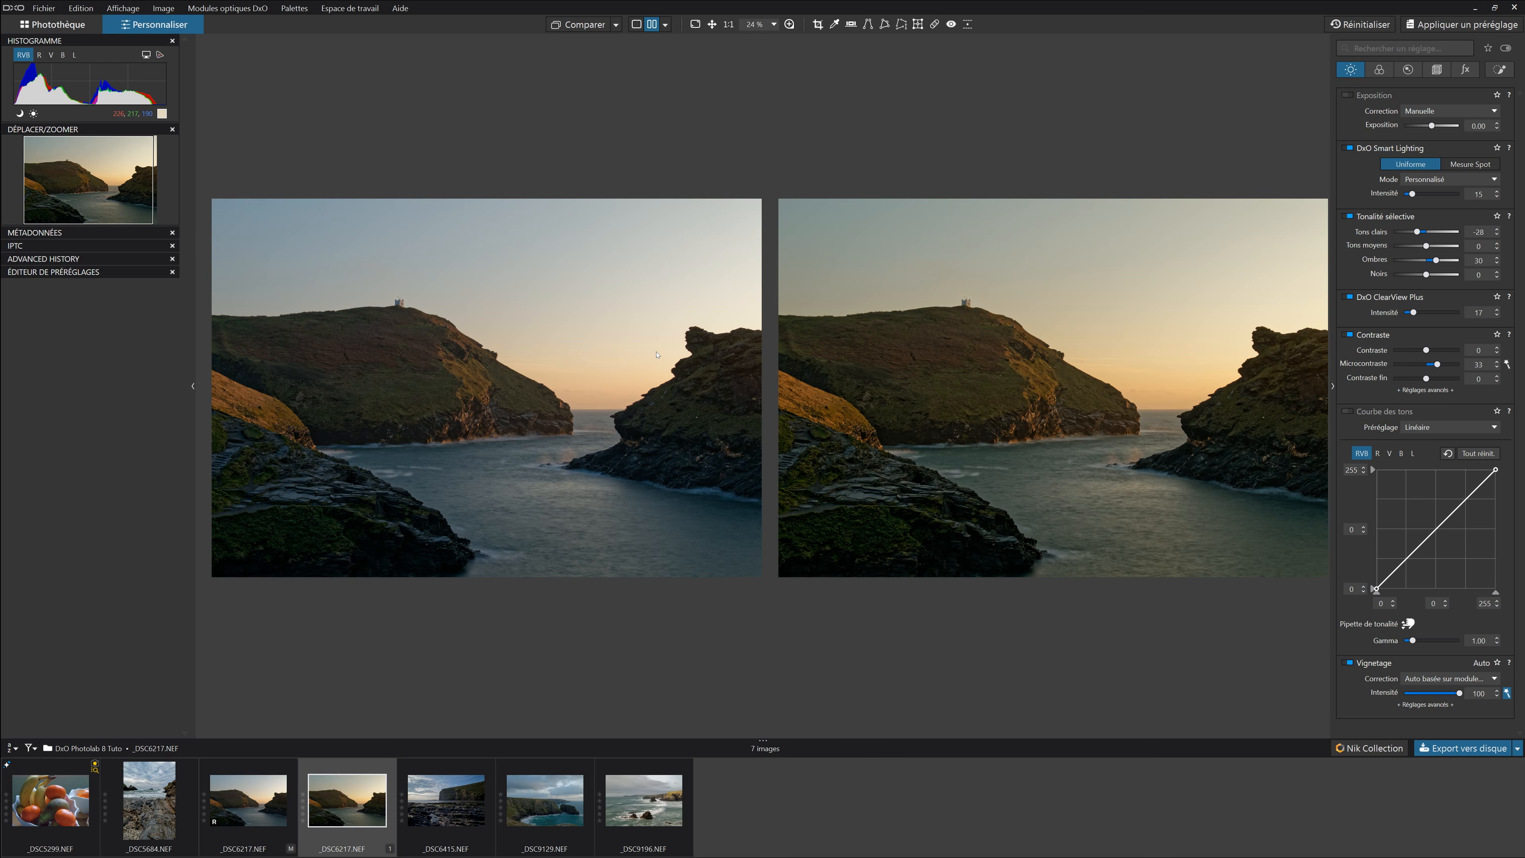
{"action": "left_click", "coordinate": [645, 25]}
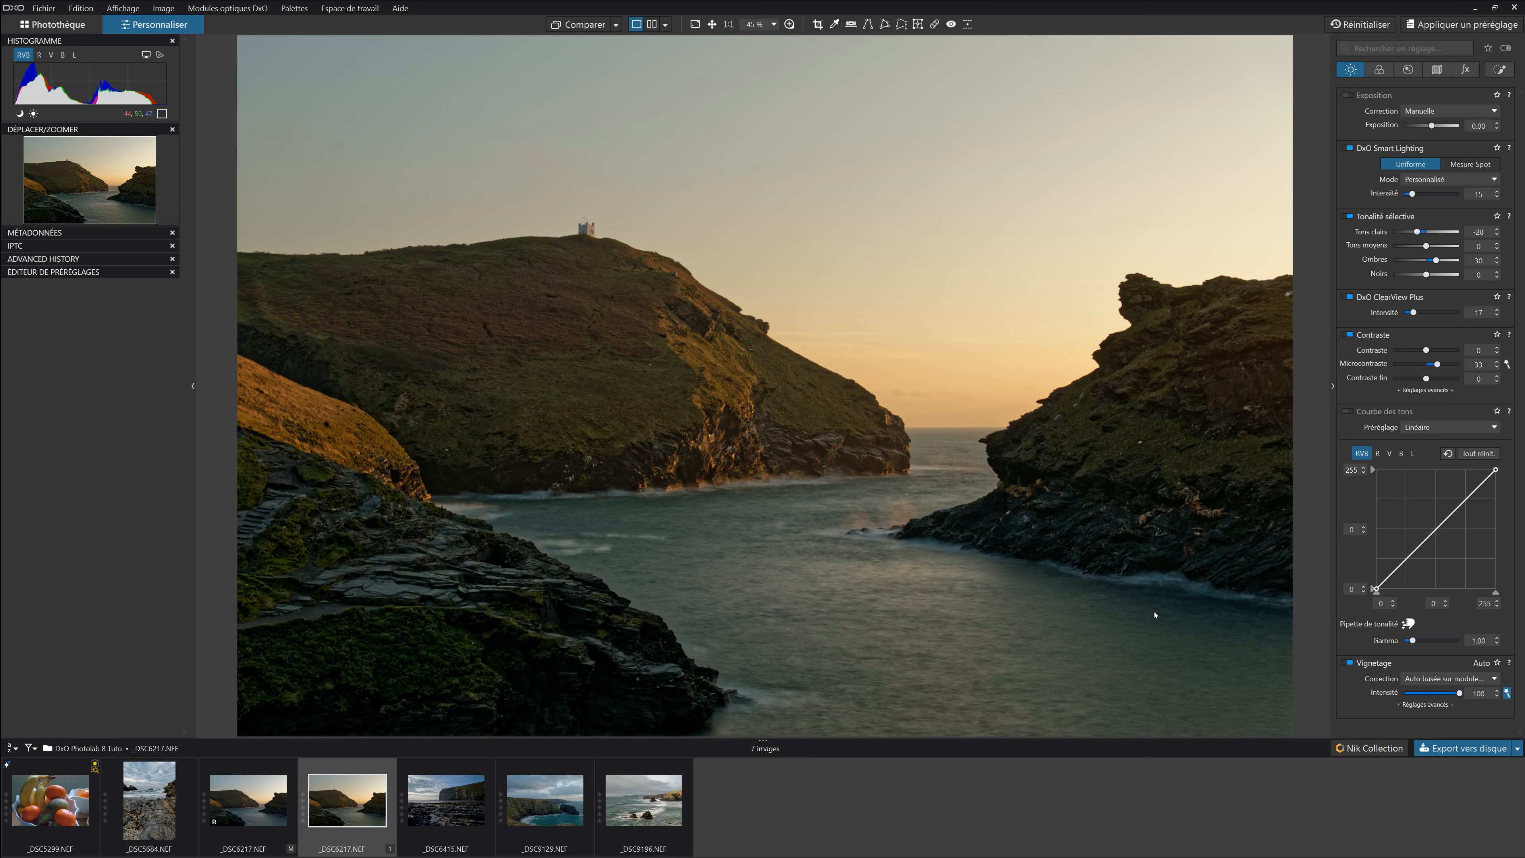
Try the Film numérique - DxO FilmPack colour rendering, preview its Fuji looks, and restore Rendu générique
{"action": "left_click", "coordinate": [1385, 72]}
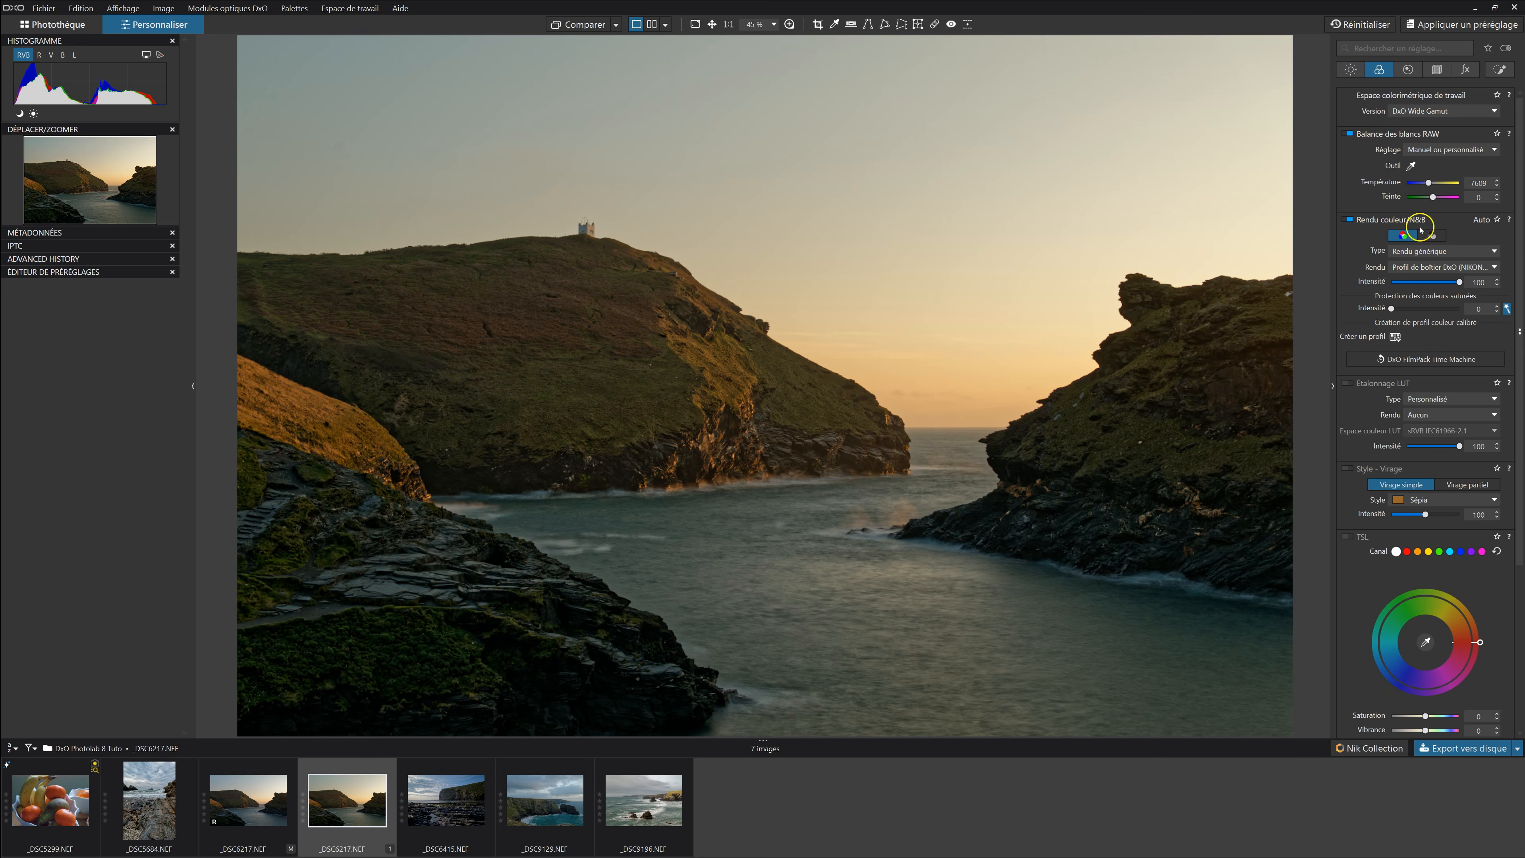
{"action": "left_click", "coordinate": [1416, 267]}
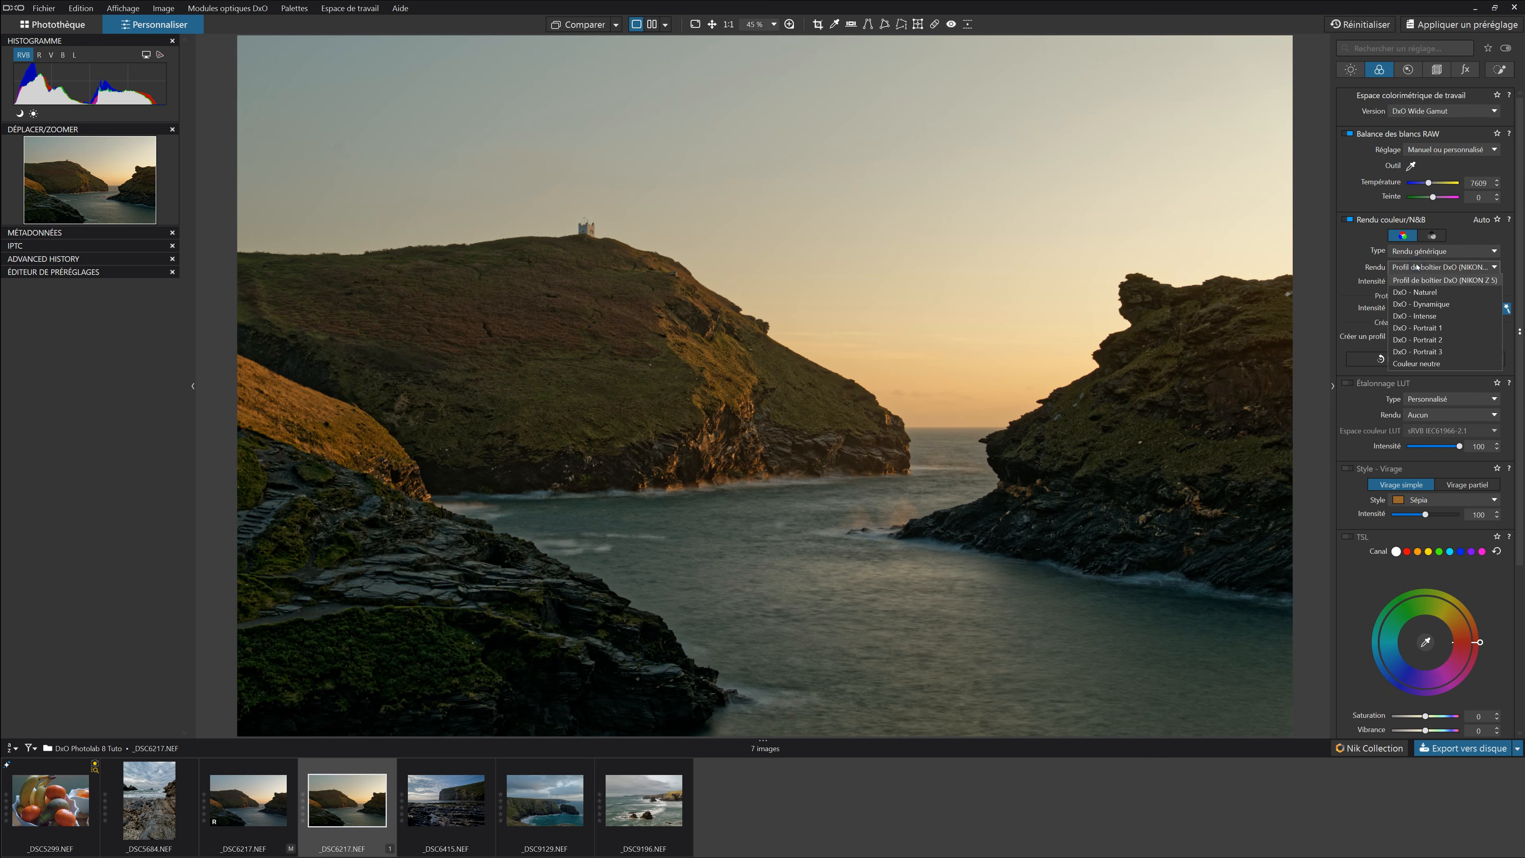
{"action": "left_click", "coordinate": [1418, 252]}
{"action": "left_click", "coordinate": [1418, 252]}
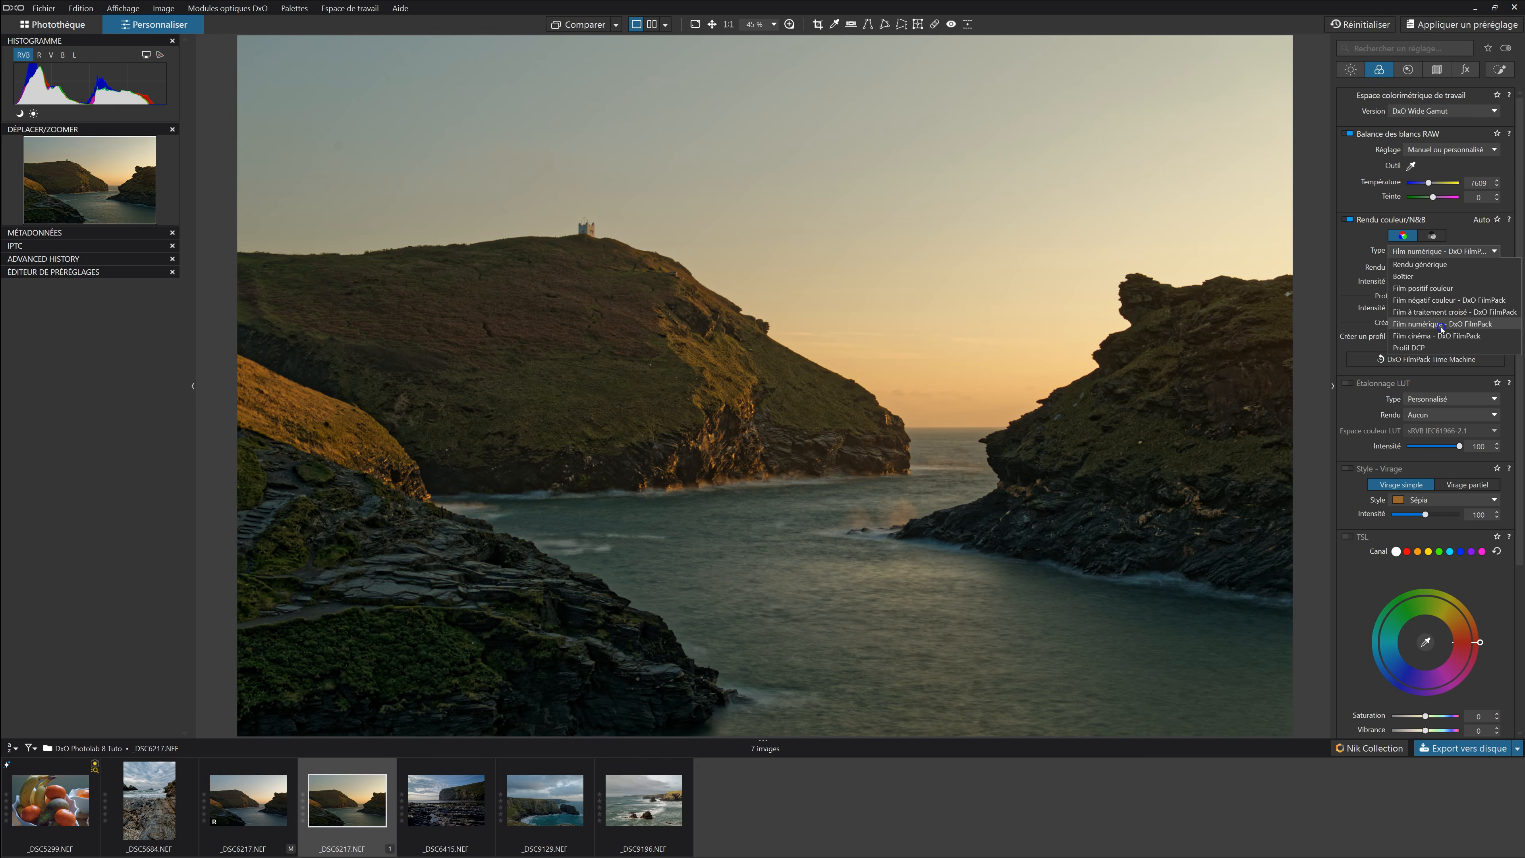
{"action": "left_click", "coordinate": [1441, 324]}
{"action": "left_click", "coordinate": [1434, 267]}
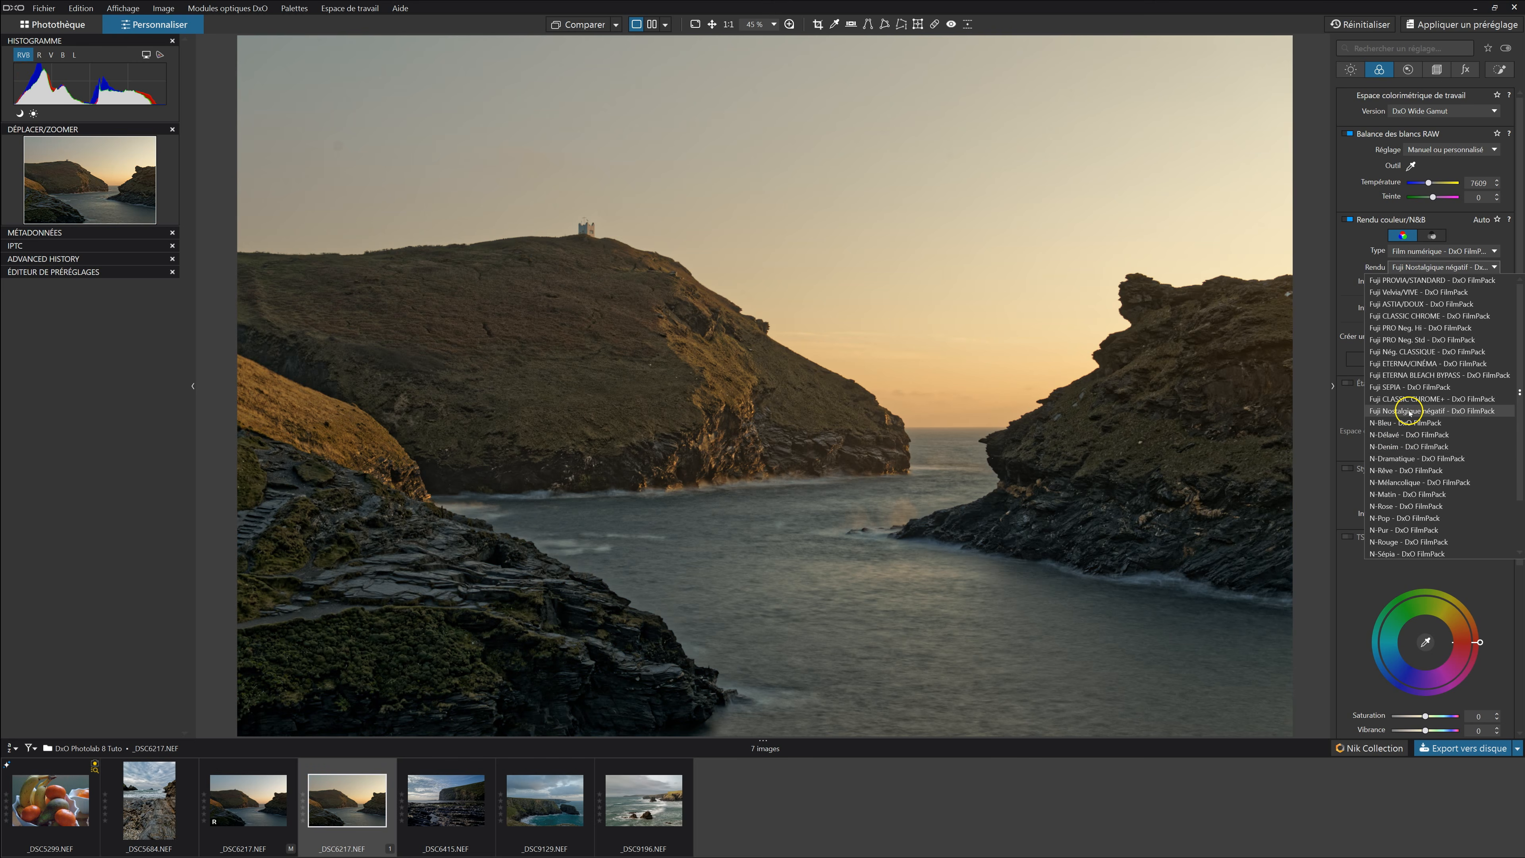
{"action": "left_click", "coordinate": [1338, 247]}
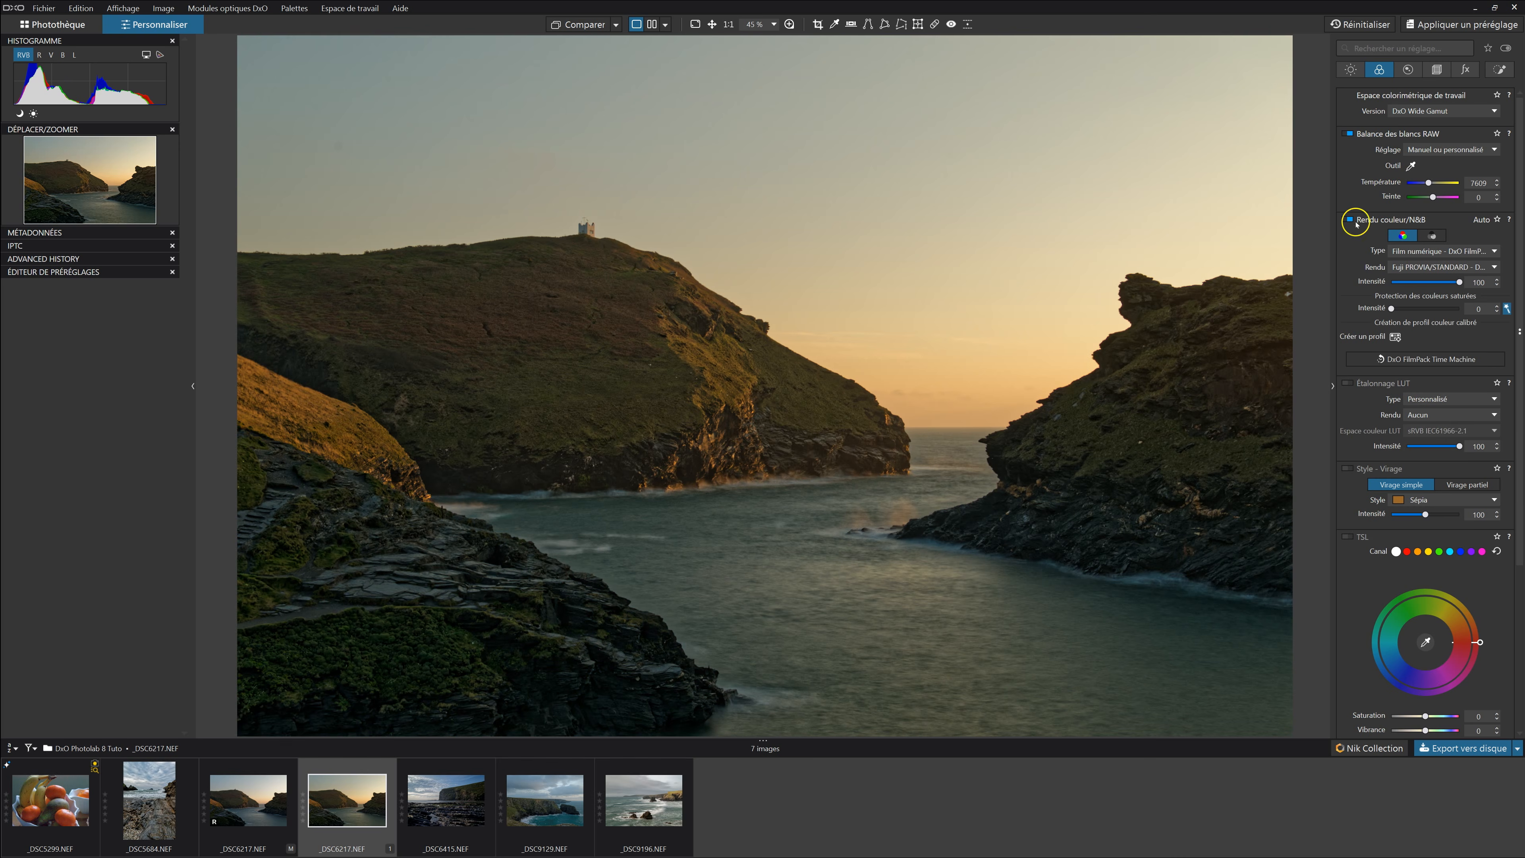
{"action": "left_click", "coordinate": [1432, 251]}
{"action": "left_click", "coordinate": [1429, 265]}
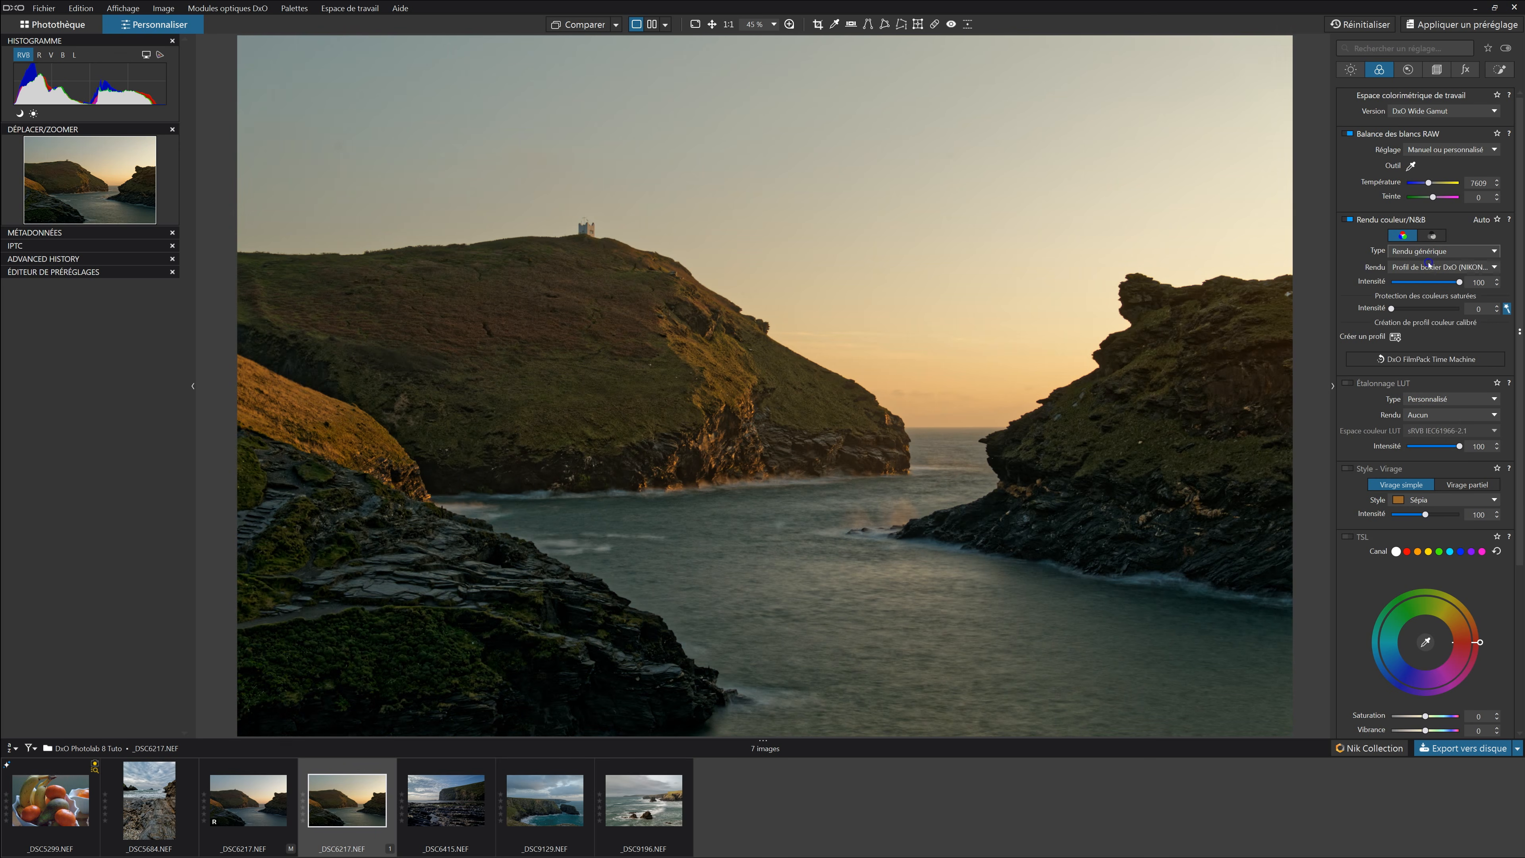
Try the Boîtier colour rendering type and switch back to Rendu générique
{"action": "left_click", "coordinate": [1424, 254]}
{"action": "left_click", "coordinate": [1413, 275]}
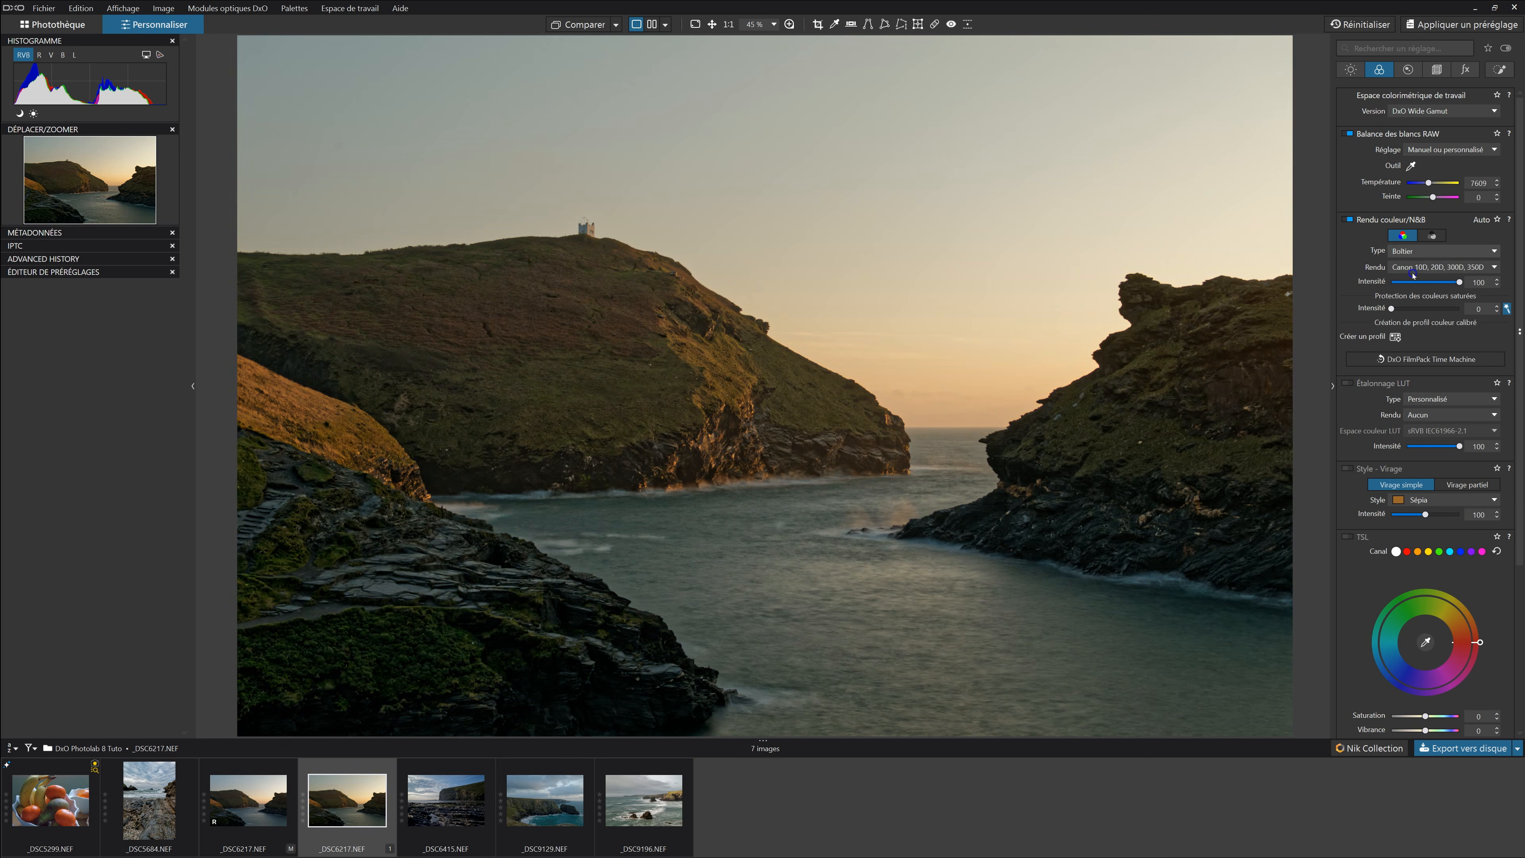
{"action": "left_click", "coordinate": [1414, 249]}
{"action": "left_click", "coordinate": [1415, 268]}
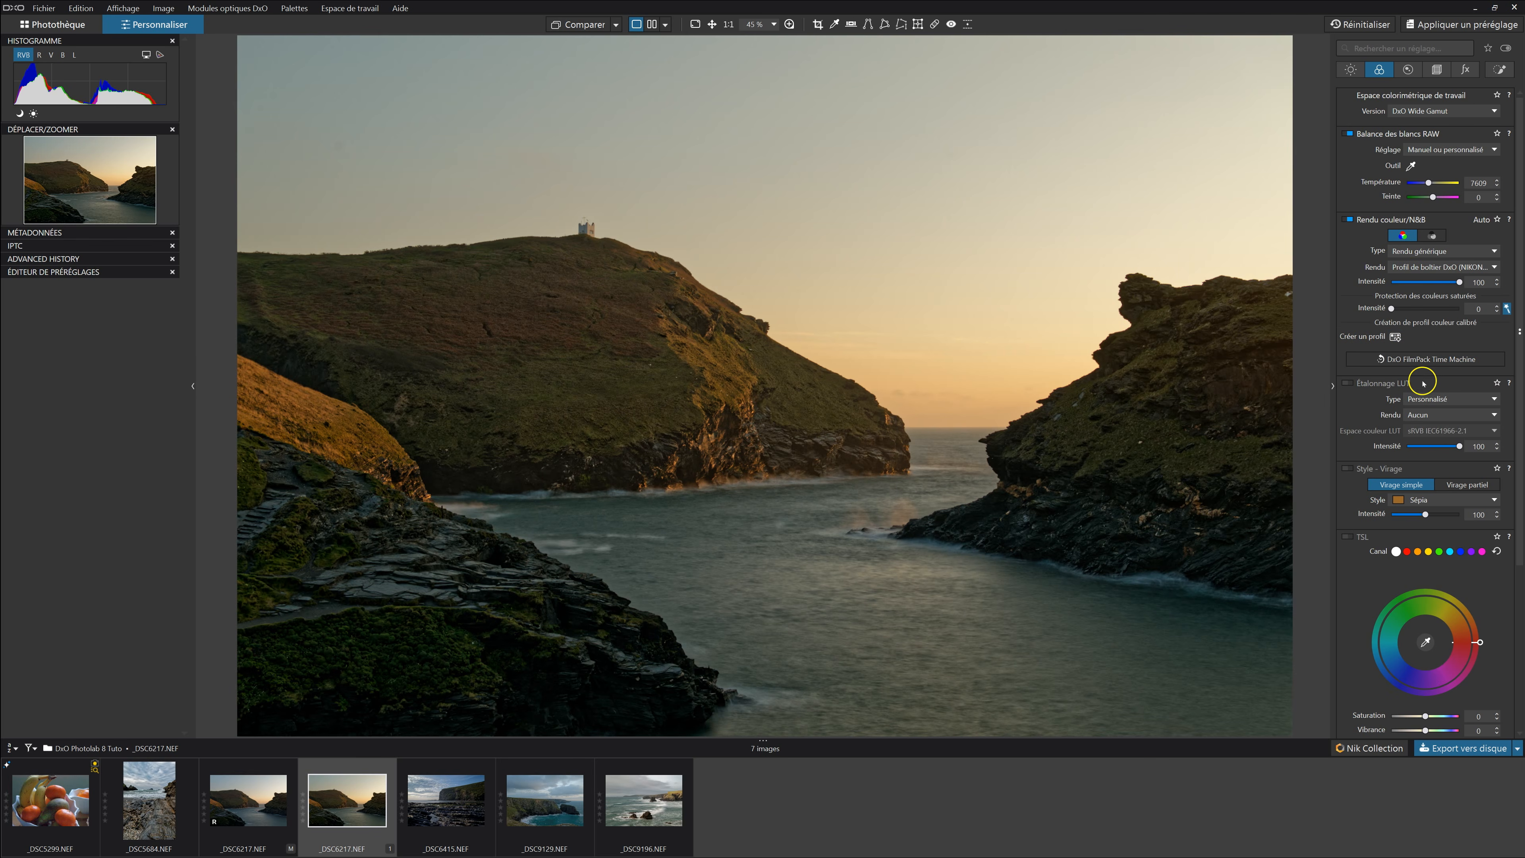
Enable LUT grading and apply the tinted black-and-white Lut01 .cube rendering to the virtual copy
{"action": "left_click", "coordinate": [1349, 384]}
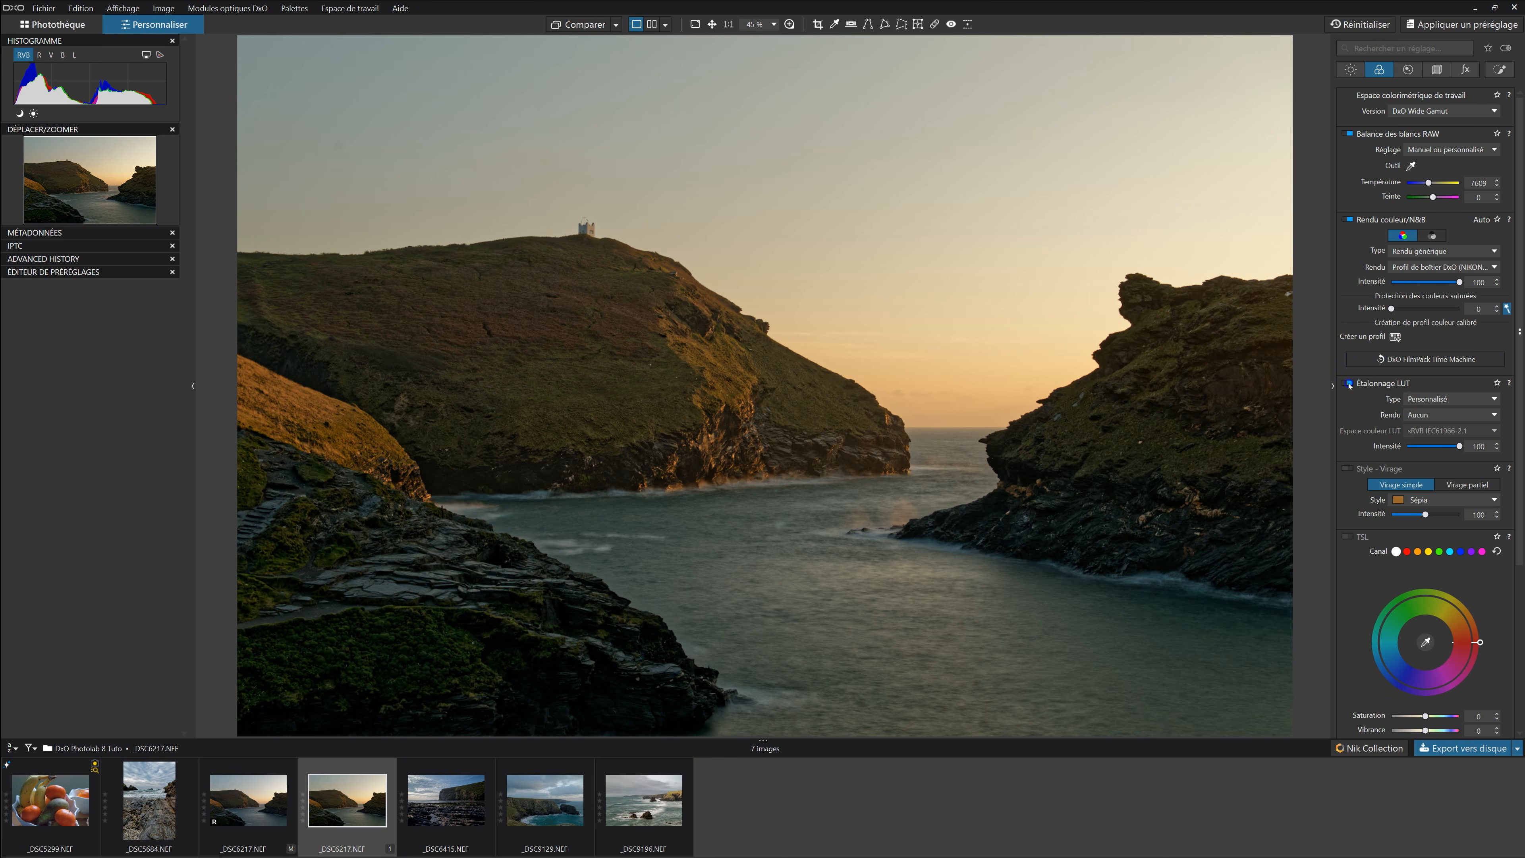
{"action": "left_click", "coordinate": [1465, 416]}
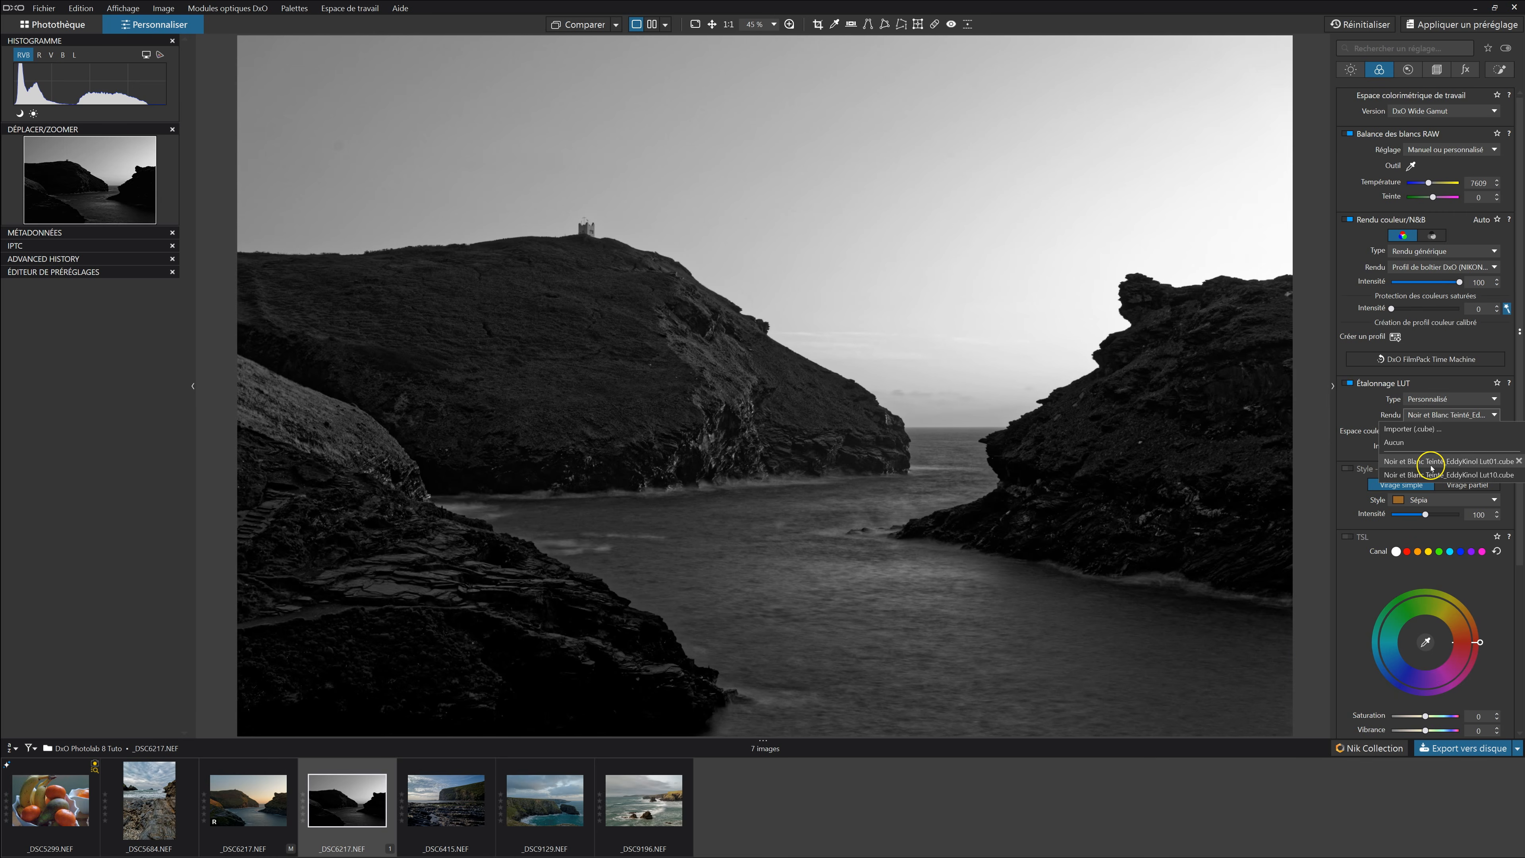
{"action": "left_click", "coordinate": [1432, 464]}
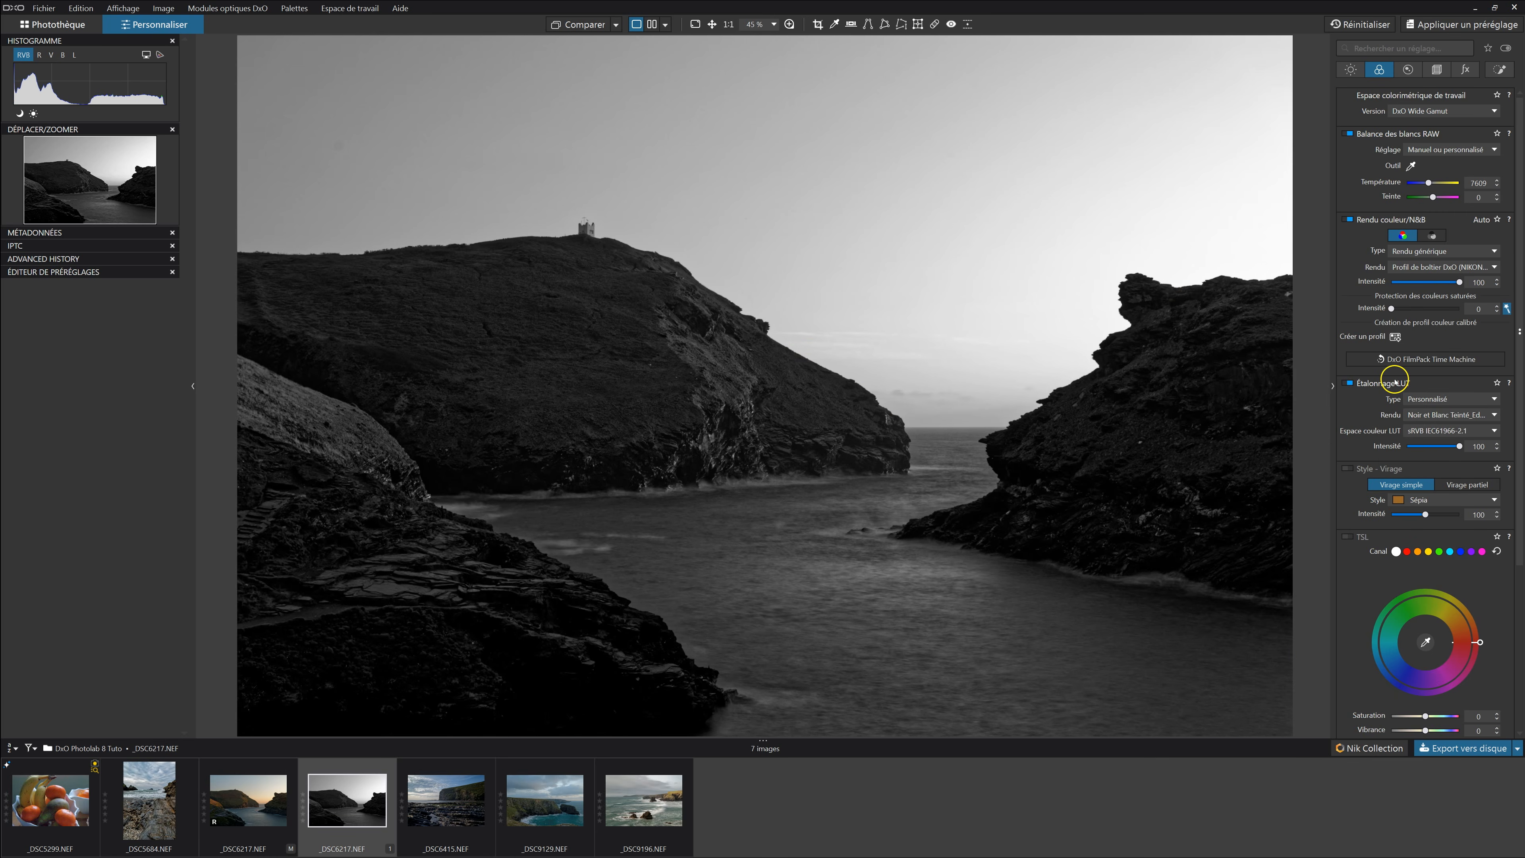
Compare the virtual copy with and without the tinted black-and-white Lut01 .cube rendering, switching LUT grading off and on and trying Aucun
{"action": "left_click", "coordinate": [1350, 384]}
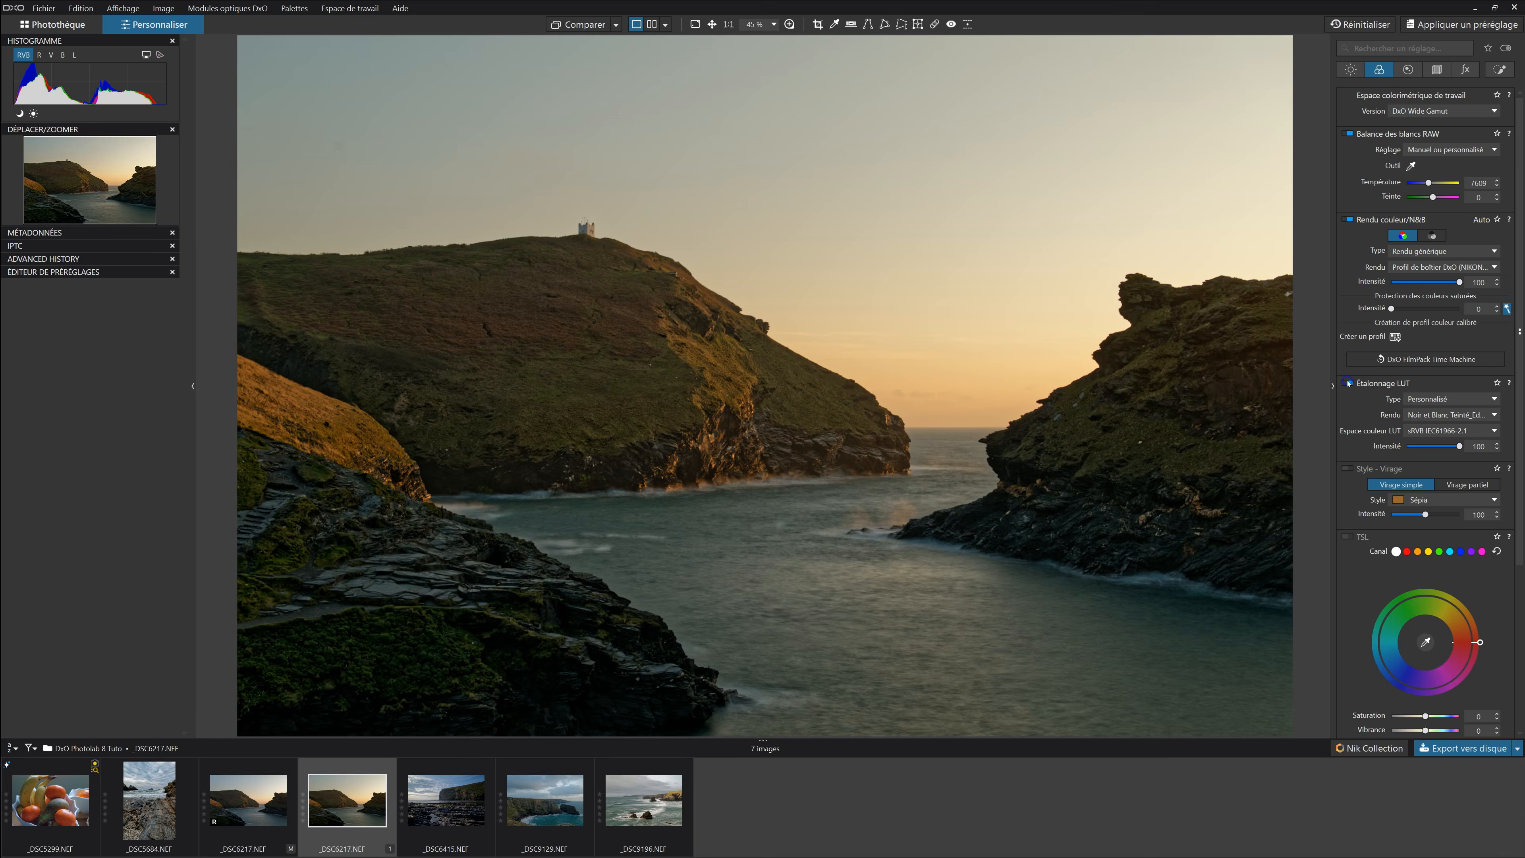
{"action": "left_click", "coordinate": [1350, 384]}
{"action": "left_click", "coordinate": [1431, 417]}
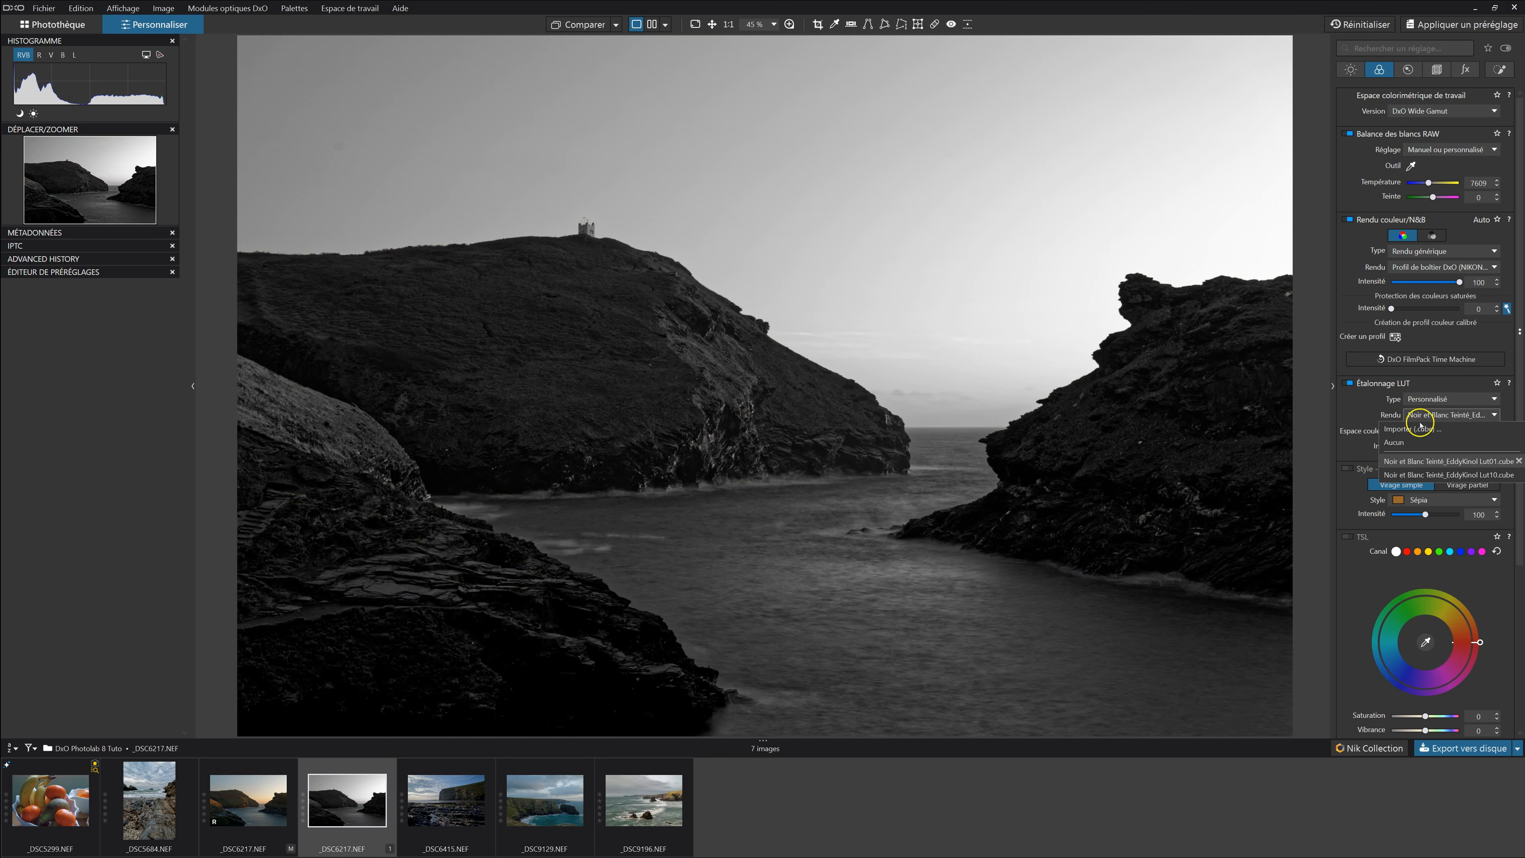
{"action": "left_click", "coordinate": [1394, 442]}
{"action": "left_click", "coordinate": [1418, 416]}
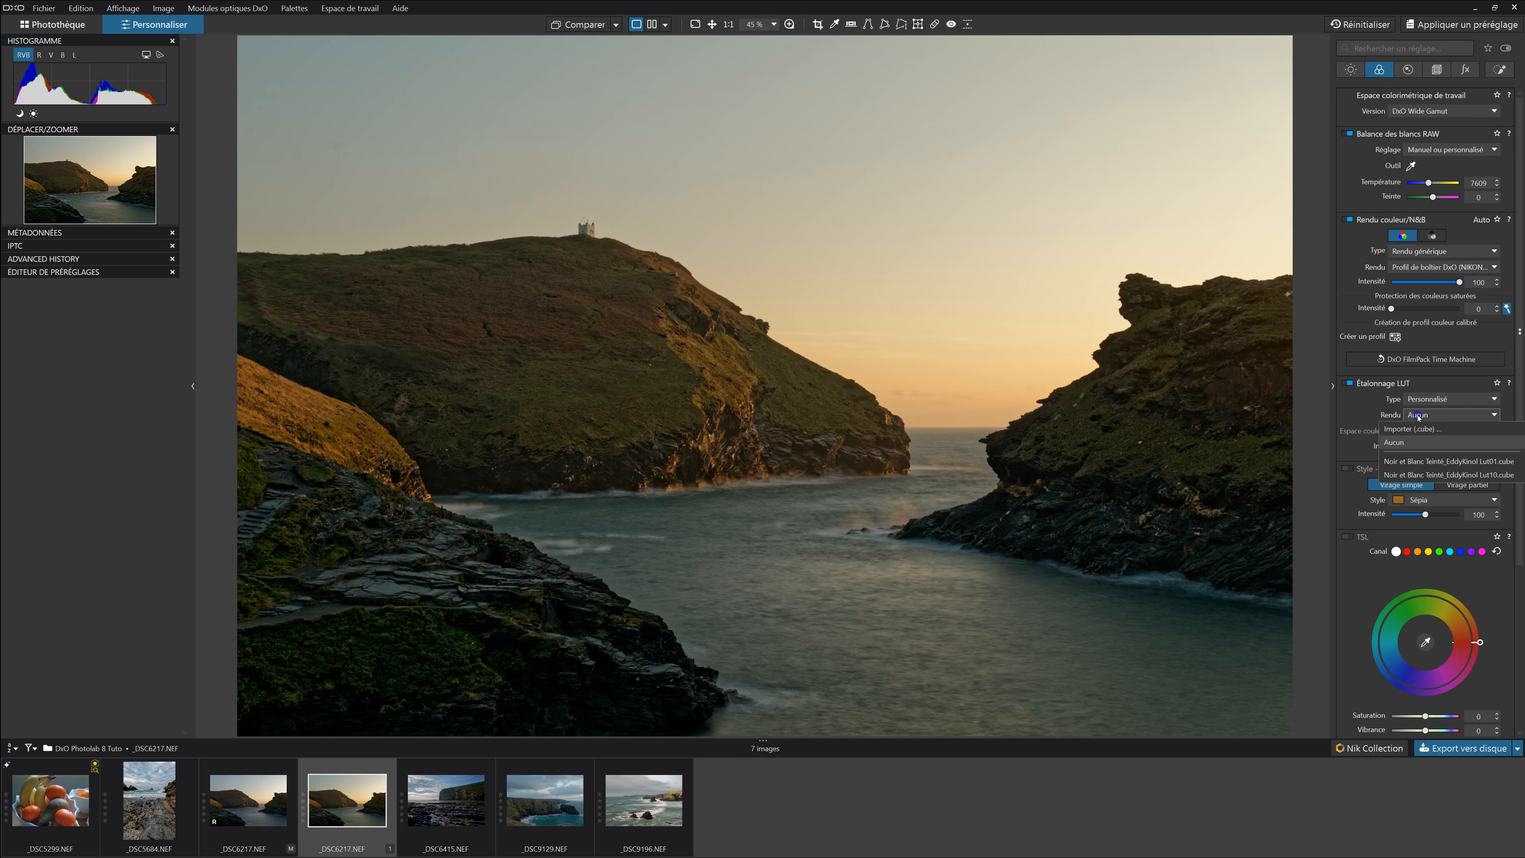
{"action": "left_click", "coordinate": [1403, 459]}
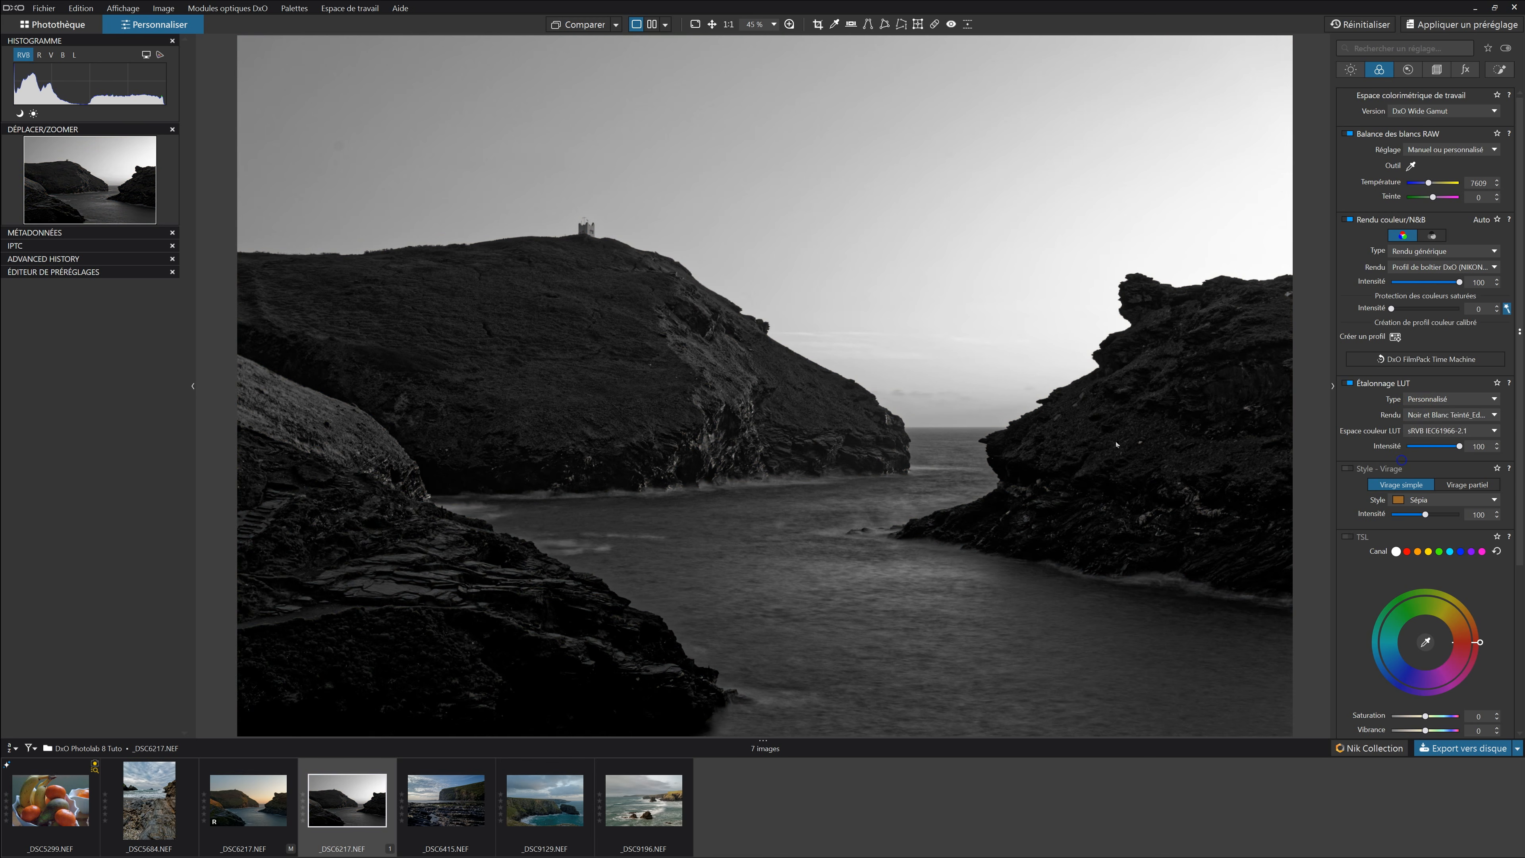
Set the LUT grading rendering to Aucun and collapse the Étalonnage LUT settings
{"action": "left_click", "coordinate": [1429, 415]}
{"action": "left_click", "coordinate": [1394, 442]}
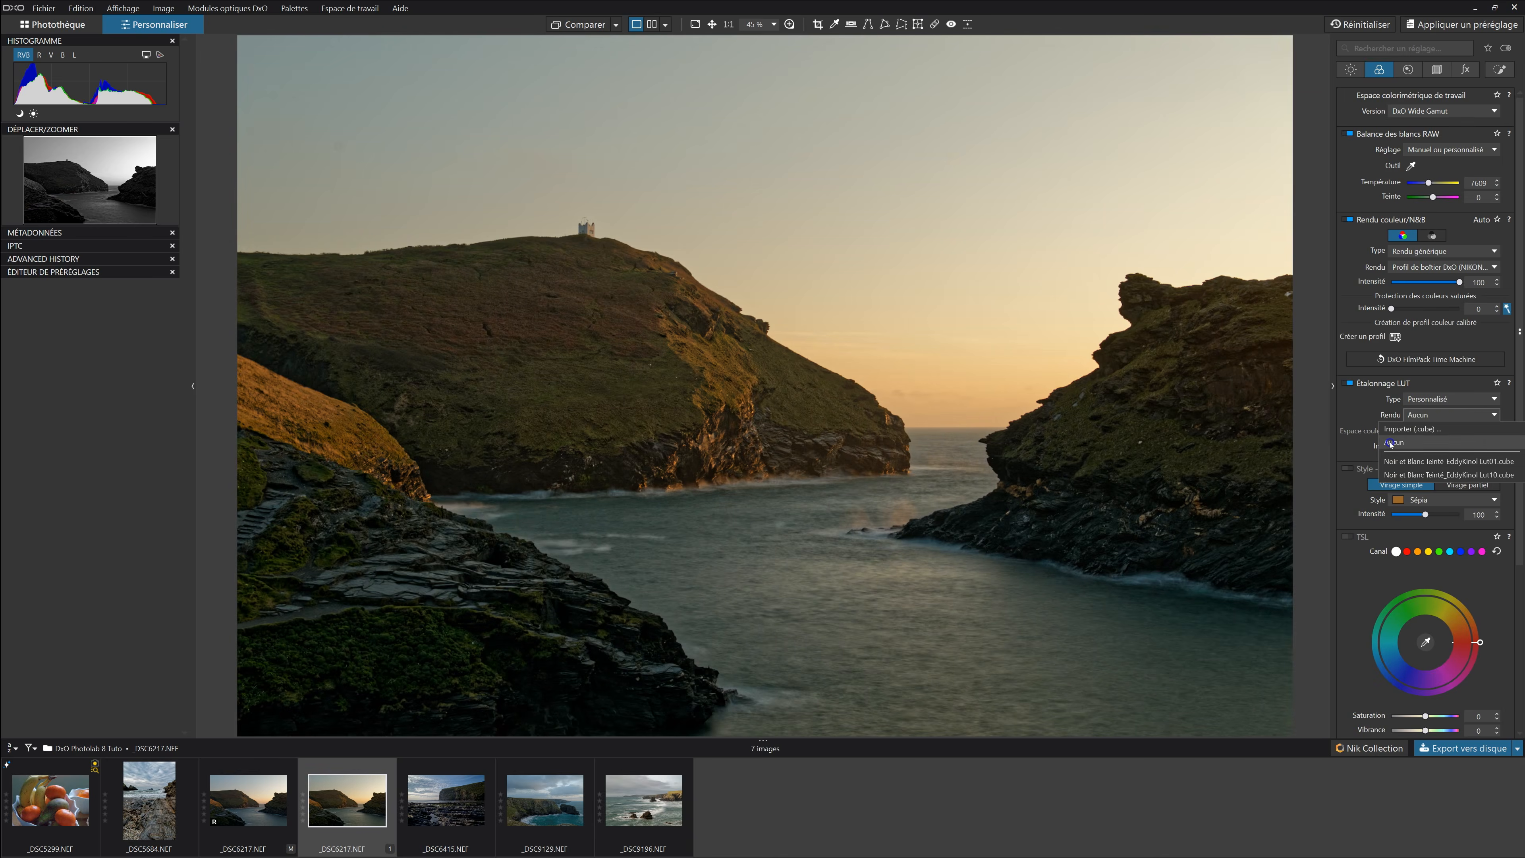
{"action": "left_click", "coordinate": [1426, 415]}
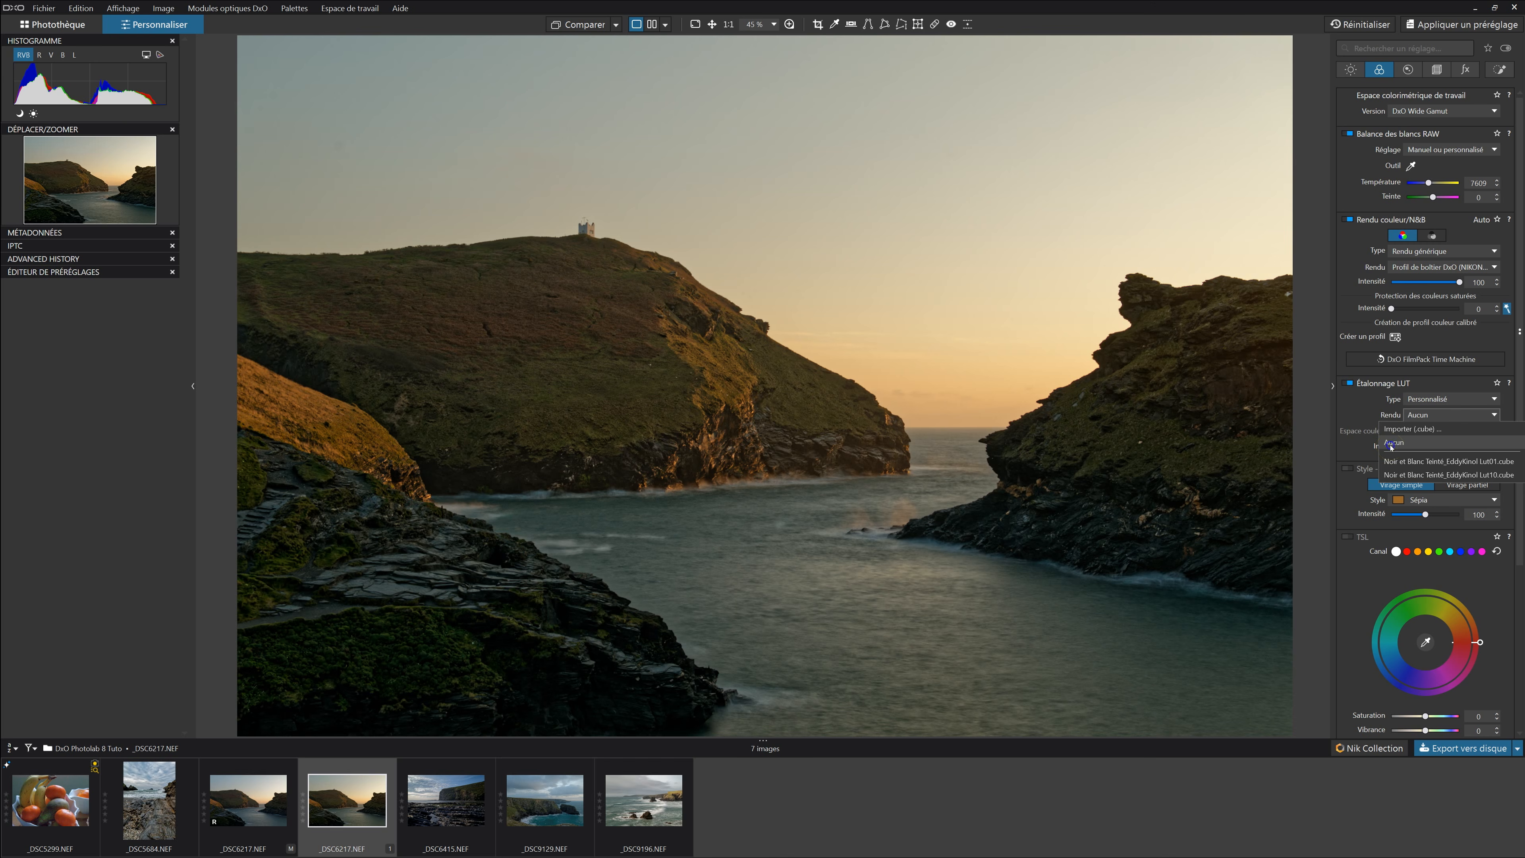
{"action": "left_click", "coordinate": [1391, 446]}
{"action": "left_click", "coordinate": [1378, 383]}
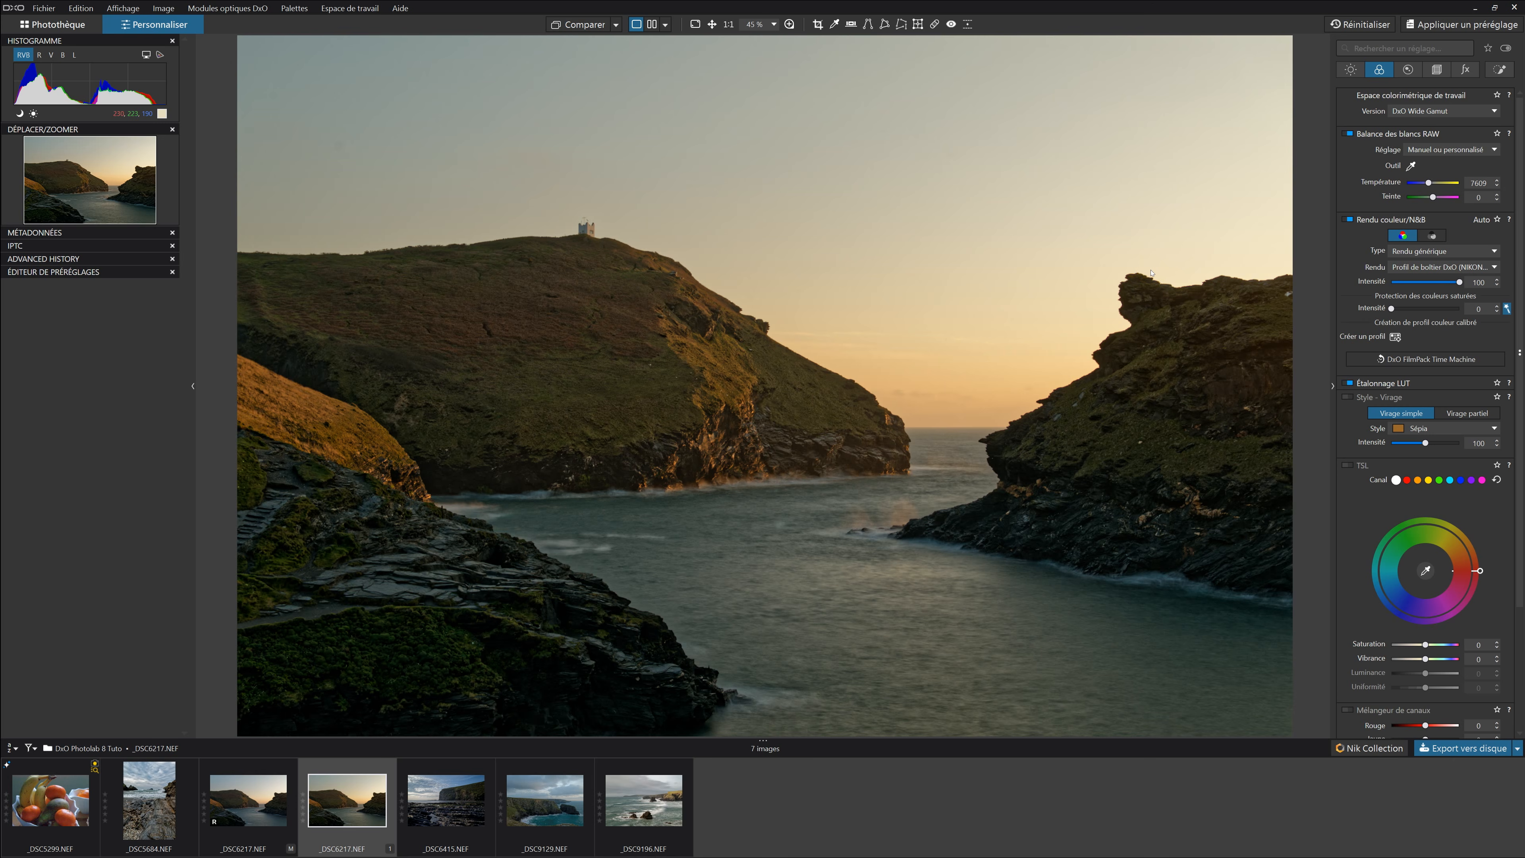
Preview the tone curve presets, including Négatif (RVB), on the virtual copy and leave the list without applying any
{"action": "left_click", "coordinate": [1351, 69]}
{"action": "left_click", "coordinate": [1469, 428]}
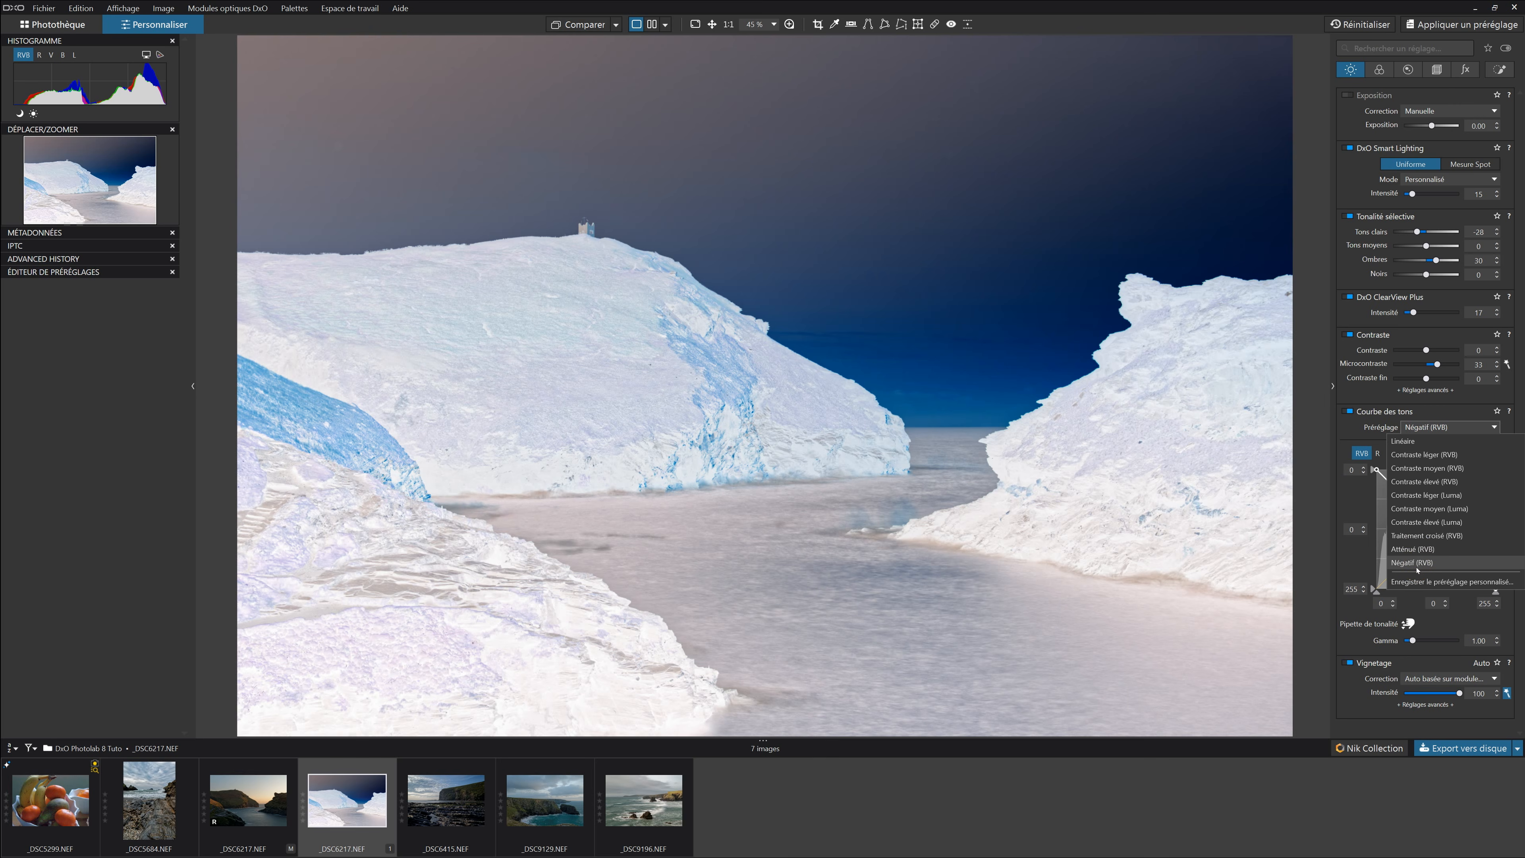
{"action": "left_click", "coordinate": [1417, 582]}
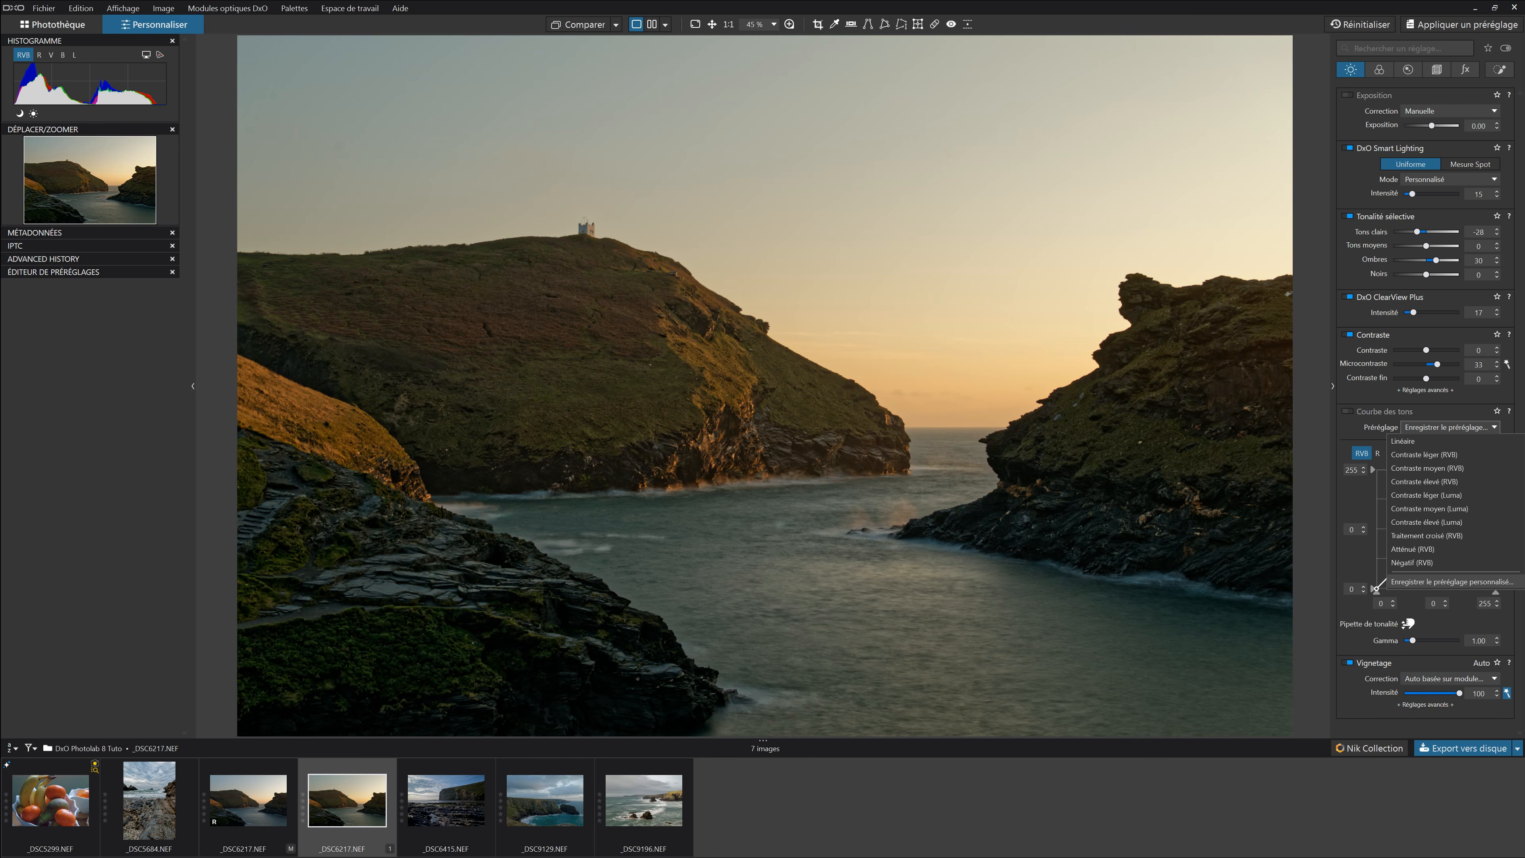
{"action": "key", "text": "Escape"}
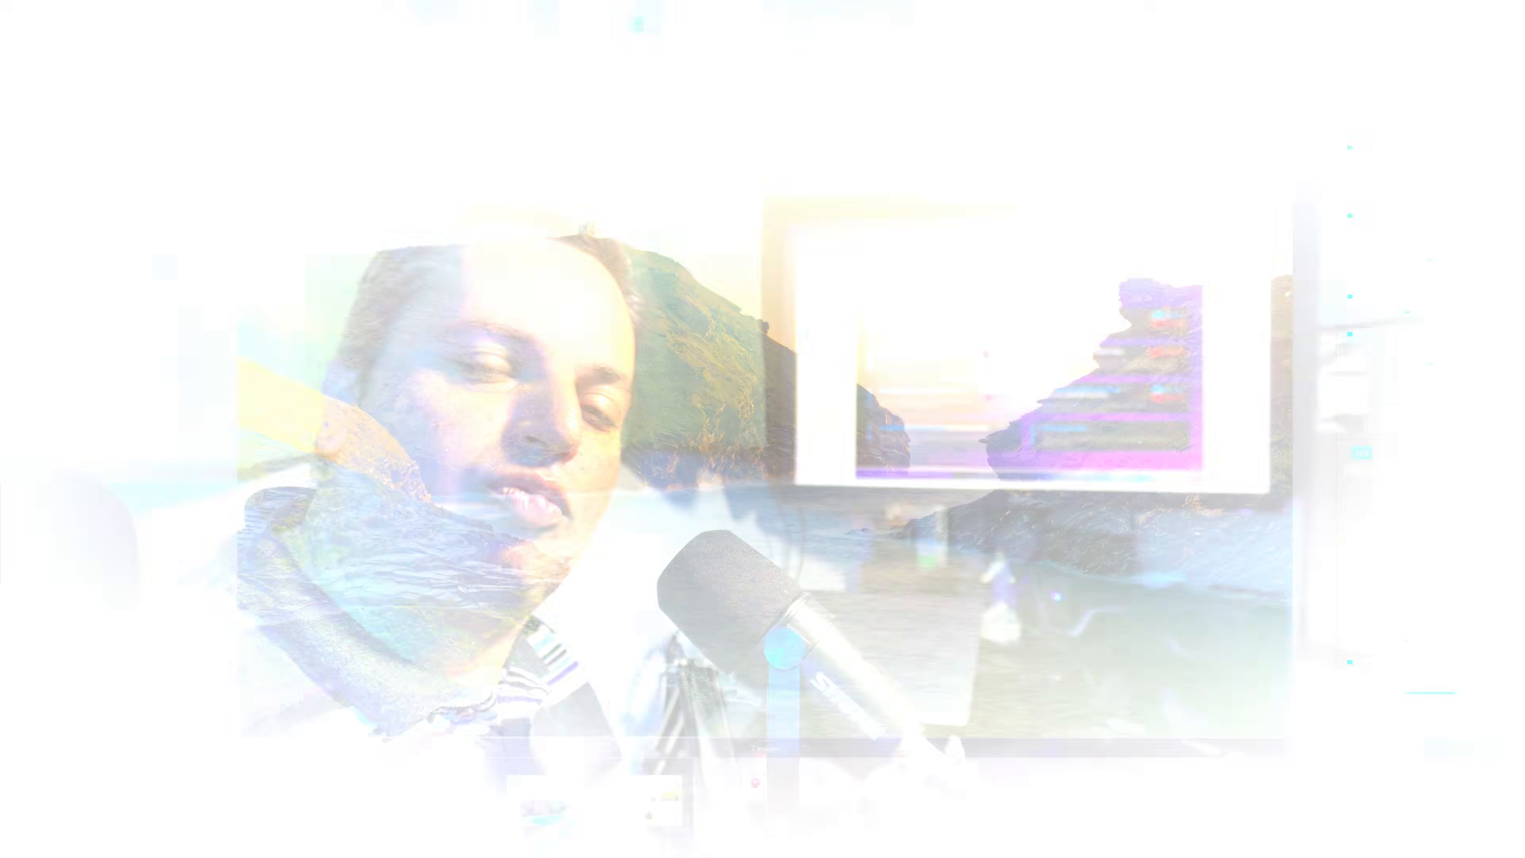